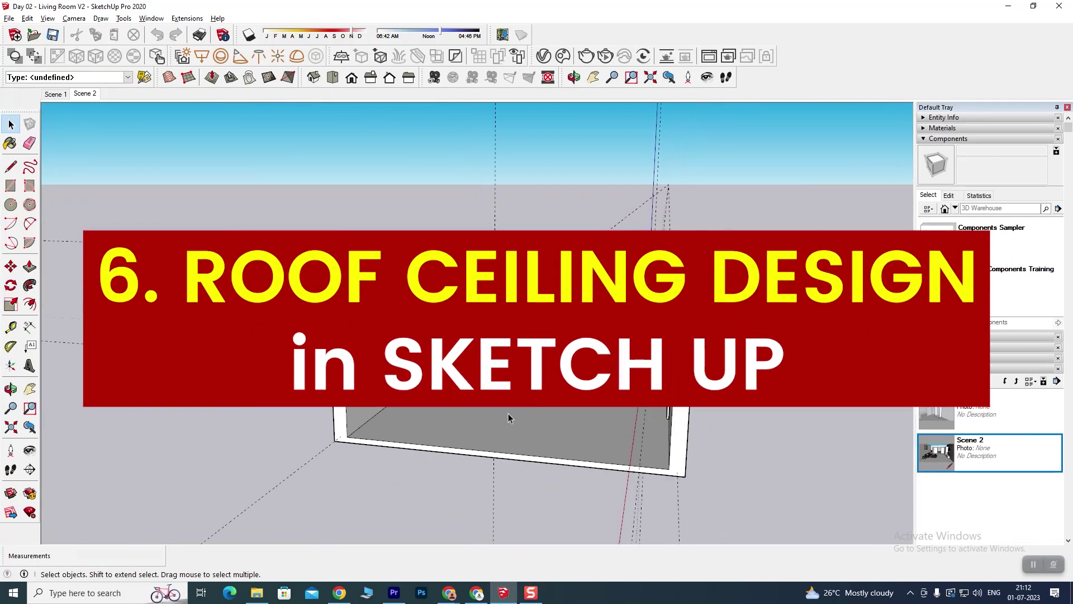
# Orbit out to the whole room box and delete the dashed guide lines caught in a window.
pyautogui.moveTo(485, 427); pyautogui.dragTo(637, 447, button='middle')
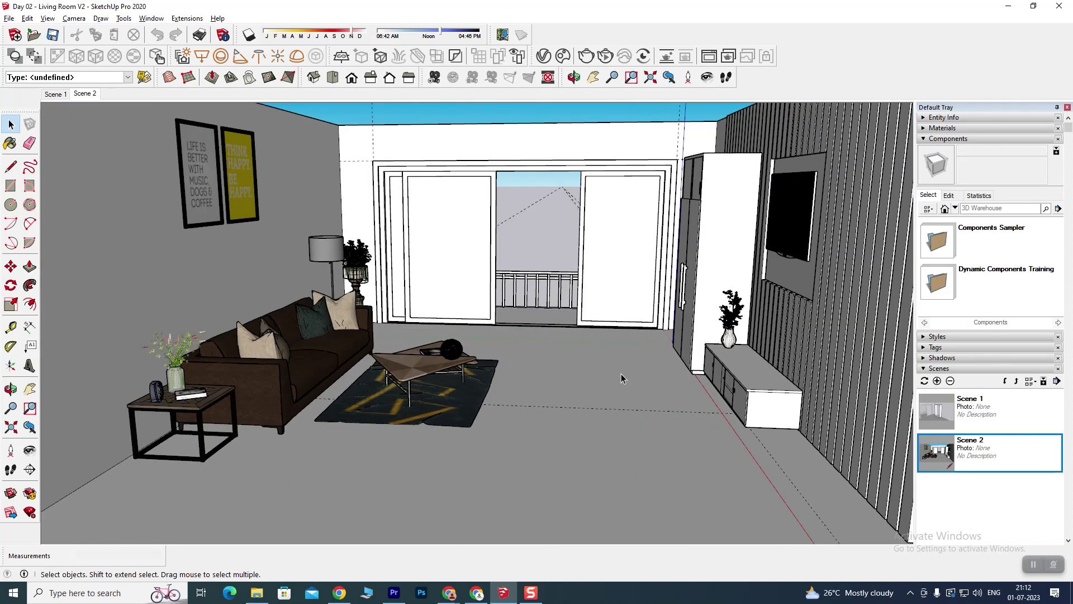
pyautogui.scroll(-5, 578, 380)
pyautogui.moveTo(517, 410)
pyautogui.mouseDown(button='middle')
pyautogui.moveTo(546, 434)
pyautogui.moveTo(457, 414)
pyautogui.moveTo(579, 463)
pyautogui.moveTo(390, 439)
pyautogui.moveTo(491, 443)
pyautogui.mouseUp(button='middle')
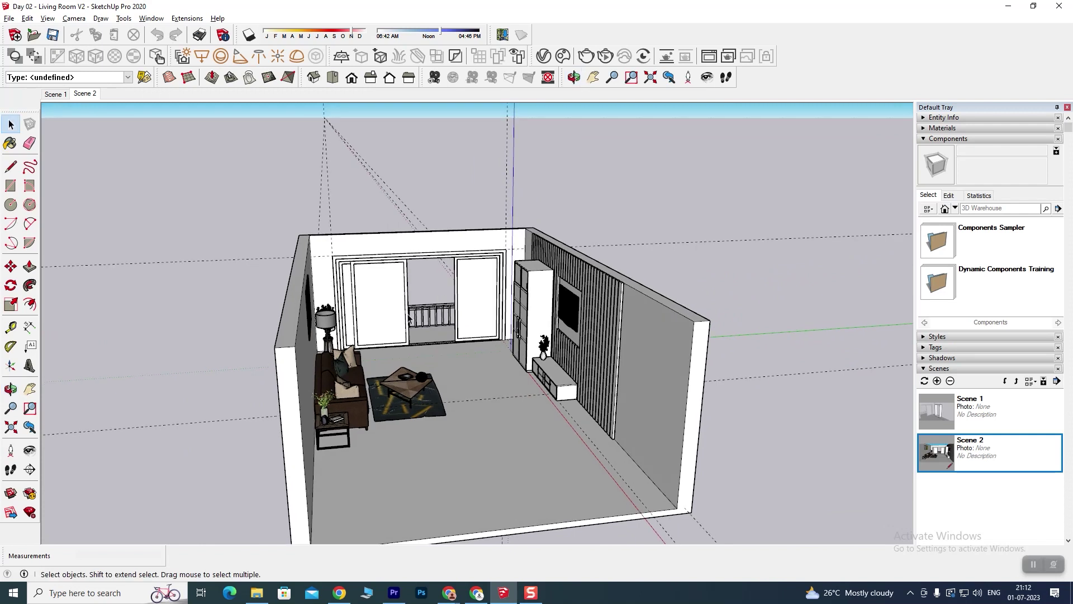
pyautogui.moveTo(356, 199); pyautogui.dragTo(397, 179)
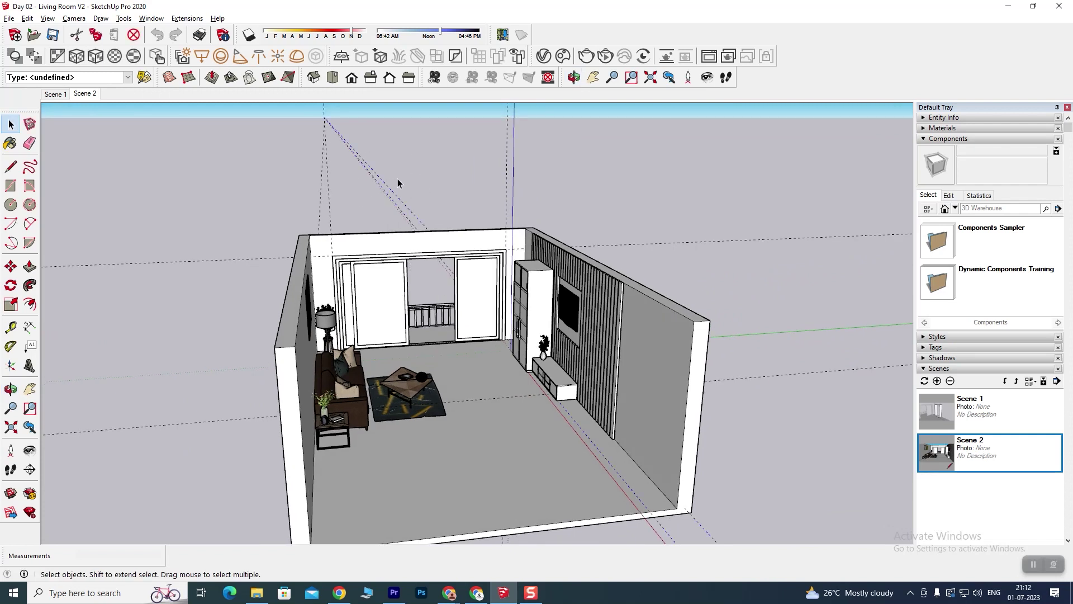
pyautogui.press('Delete')
# Delete the remaining vertical and horizontal guide lines individually, then orbit to check for leftovers.
pyautogui.click(506, 161)
pyautogui.press('Delete')
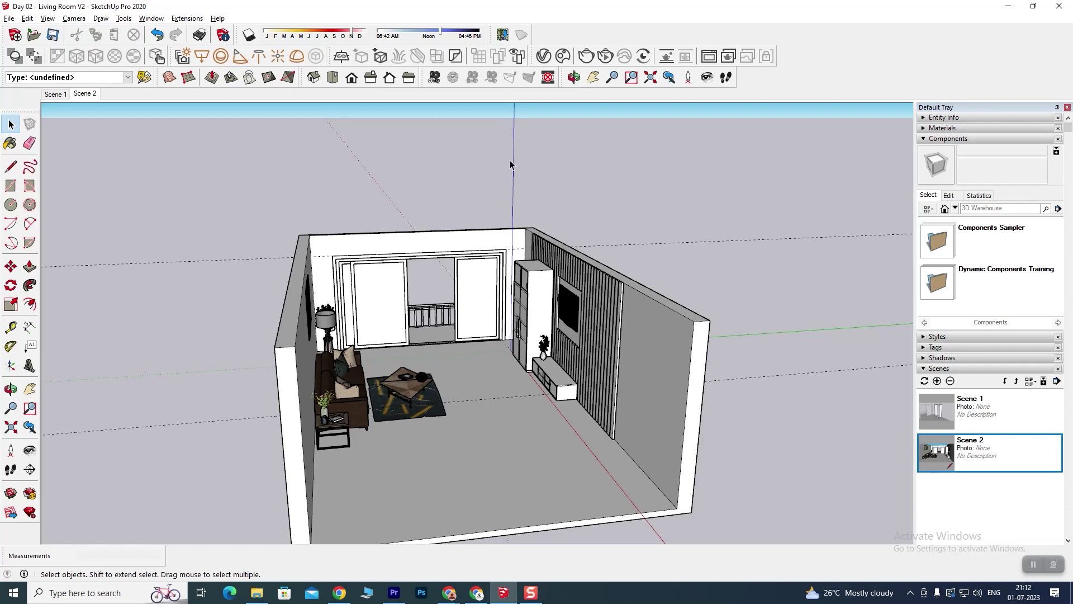
pyautogui.click(679, 247)
pyautogui.press('Delete')
pyautogui.click(743, 379)
pyautogui.press('Delete')
pyautogui.moveTo(345, 438)
pyautogui.mouseDown(button='middle')
pyautogui.moveTo(388, 422)
pyautogui.moveTo(555, 407)
pyautogui.moveTo(604, 388)
pyautogui.moveTo(555, 361)
pyautogui.moveTo(362, 409)
pyautogui.moveTo(501, 414)
pyautogui.moveTo(347, 427)
pyautogui.moveTo(333, 405)
pyautogui.moveTo(561, 392)
pyautogui.moveTo(554, 403)
pyautogui.mouseUp(button='middle')
pyautogui.moveTo(657, 384)
pyautogui.mouseDown(button='middle')
pyautogui.moveTo(356, 391)
pyautogui.moveTo(559, 407)
pyautogui.moveTo(417, 374)
pyautogui.moveTo(419, 503)
pyautogui.moveTo(424, 443)
pyautogui.moveTo(466, 421)
pyautogui.moveTo(321, 341)
pyautogui.mouseUp(button='middle')
pyautogui.scroll(3, 417, 375)
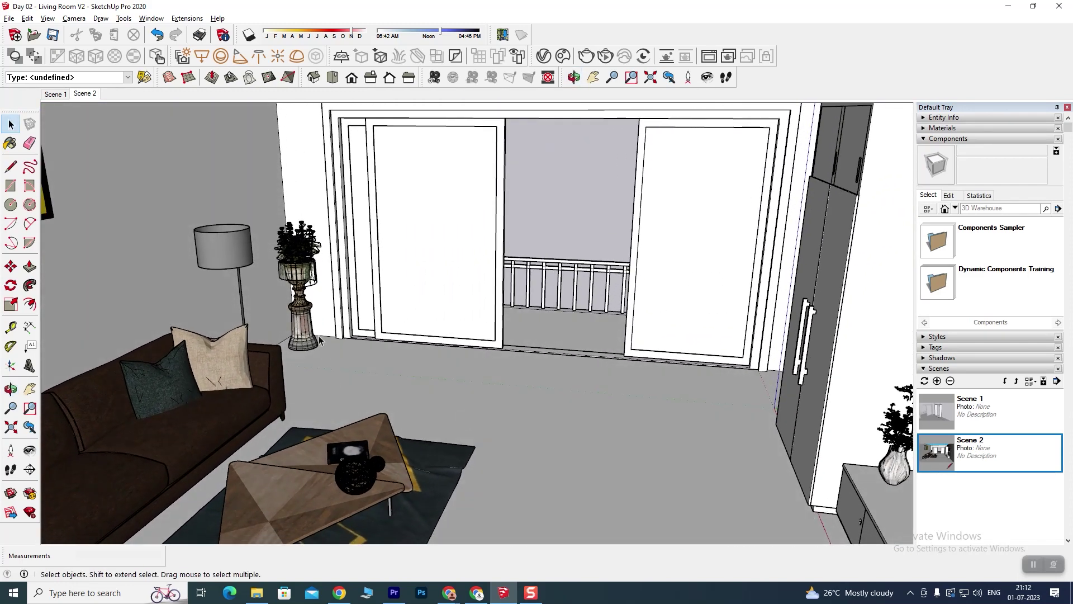
# Zoom and orbit to an interior view of the sofa, floor lamp and balcony doors, then start a V-Ray render.
pyautogui.scroll(2, 321, 341)
pyautogui.scroll(1, 309, 290)
pyautogui.scroll(1, 317, 292)
pyautogui.moveTo(317, 292)
pyautogui.mouseDown(button='middle')
pyautogui.moveTo(474, 385)
pyautogui.moveTo(547, 372)
pyautogui.moveTo(565, 391)
pyautogui.moveTo(560, 368)
pyautogui.mouseUp(button='middle')
pyautogui.scroll(-2, 392, 335)
pyautogui.scroll(-2, 473, 386)
pyautogui.scroll(1, 478, 382)
pyautogui.scroll(-2, 479, 380)
pyautogui.scroll(-2, 528, 363)
pyautogui.scroll(-2, 528, 378)
pyautogui.scroll(3, 546, 373)
pyautogui.scroll(2, 544, 387)
pyautogui.scroll(2, 567, 383)
pyautogui.scroll(-2, 564, 364)
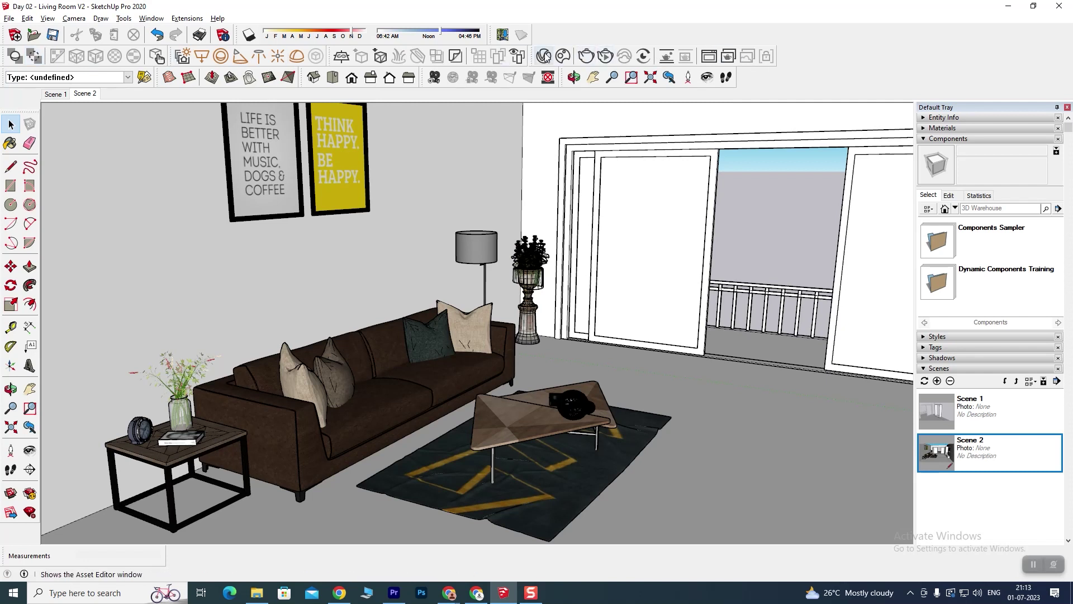
pyautogui.click(586, 56)
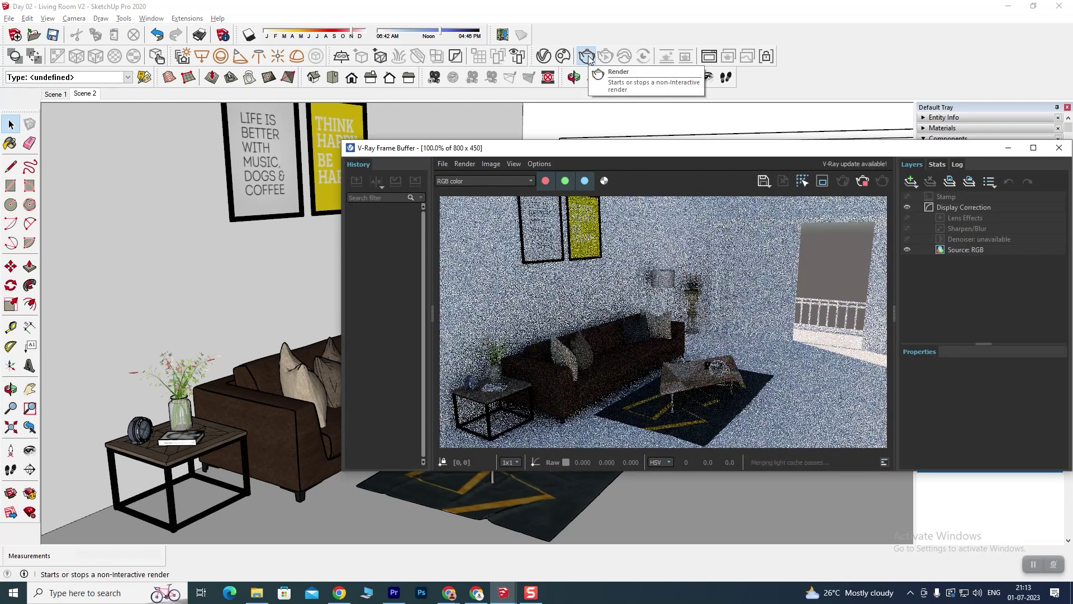
# Move the V-Ray Frame Buffer off the side panels, enlarge it, and zoom on the render.
pyautogui.moveTo(728, 158); pyautogui.dragTo(484, 63)
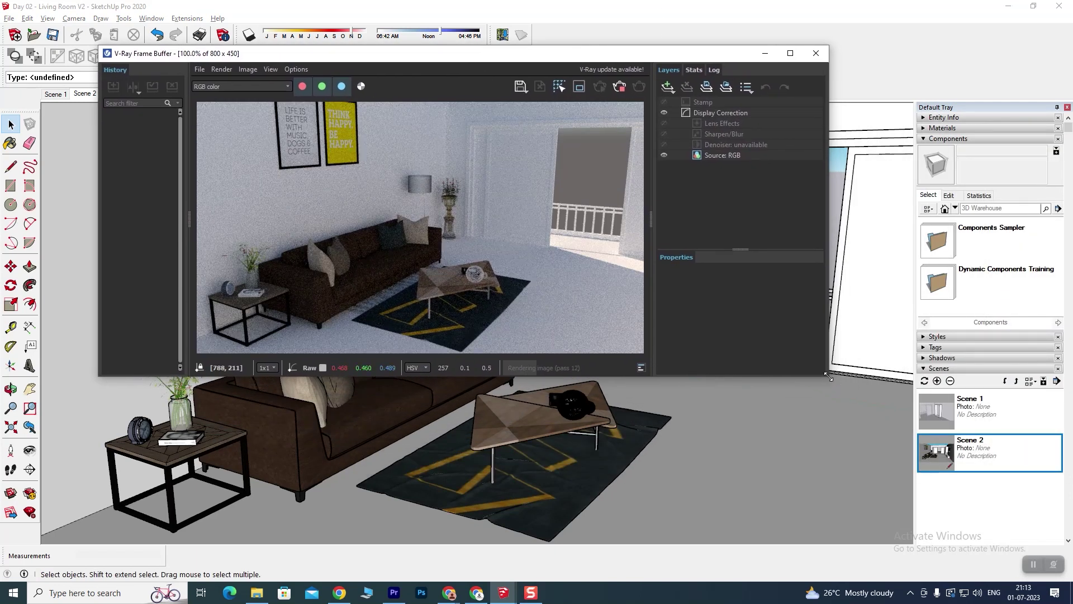
pyautogui.moveTo(828, 377); pyautogui.dragTo(981, 538)
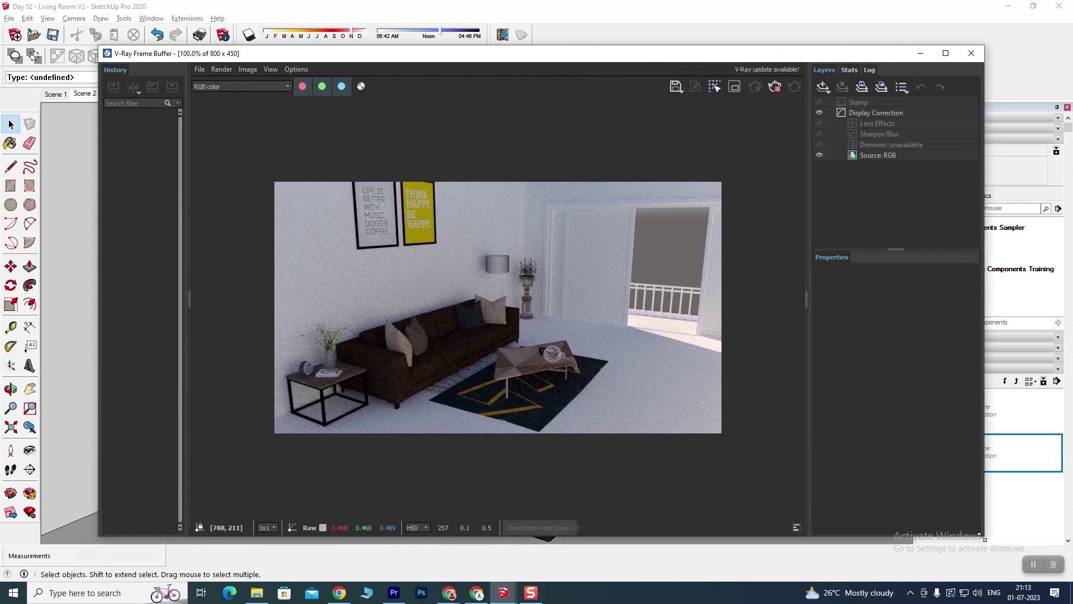
pyautogui.scroll(2, 643, 322)
pyautogui.scroll(2, 646, 287)
pyautogui.scroll(-3, 646, 235)
pyautogui.scroll(-1, 625, 266)
pyautogui.scroll(2, 569, 277)
pyautogui.scroll(-1, 522, 294)
pyautogui.scroll(-1, 522, 294)
pyautogui.scroll(1, 526, 291)
pyautogui.scroll(-1, 529, 290)
pyautogui.scroll(1, 528, 284)
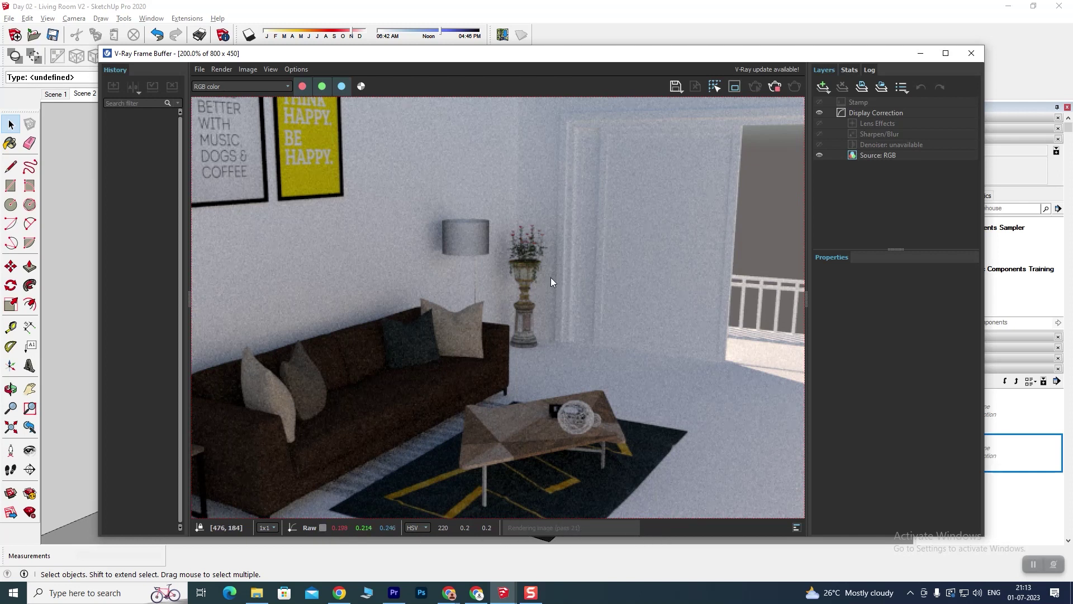
# Inspect the finished 800 x 450 render up close, then close the Frame Buffer.
pyautogui.scroll(2, 534, 259)
pyautogui.scroll(-3, 536, 267)
pyautogui.scroll(2, 534, 271)
pyautogui.scroll(-2, 534, 273)
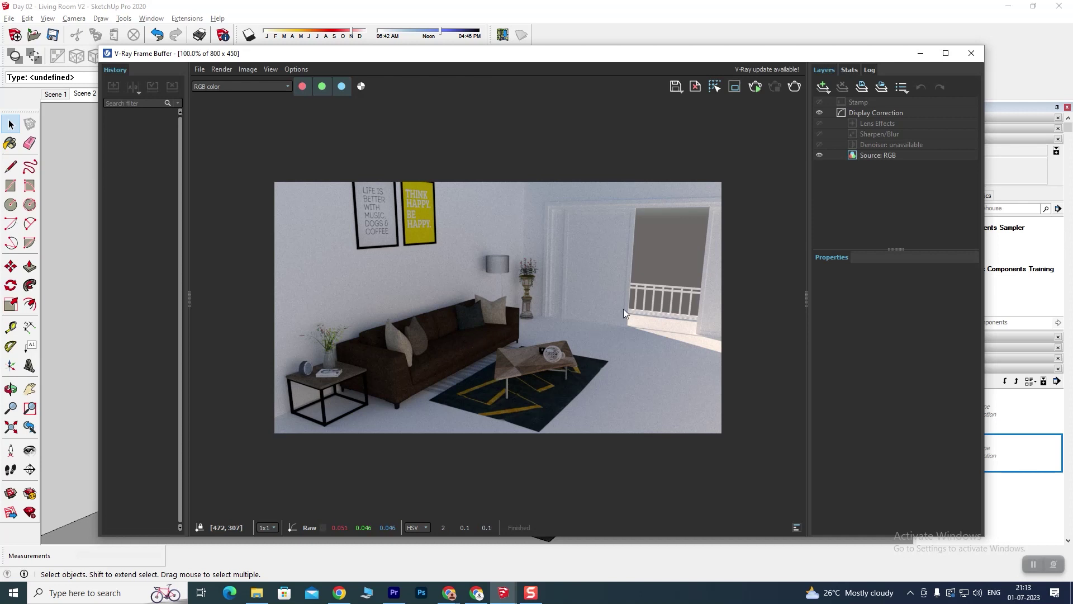
pyautogui.scroll(2, 559, 303)
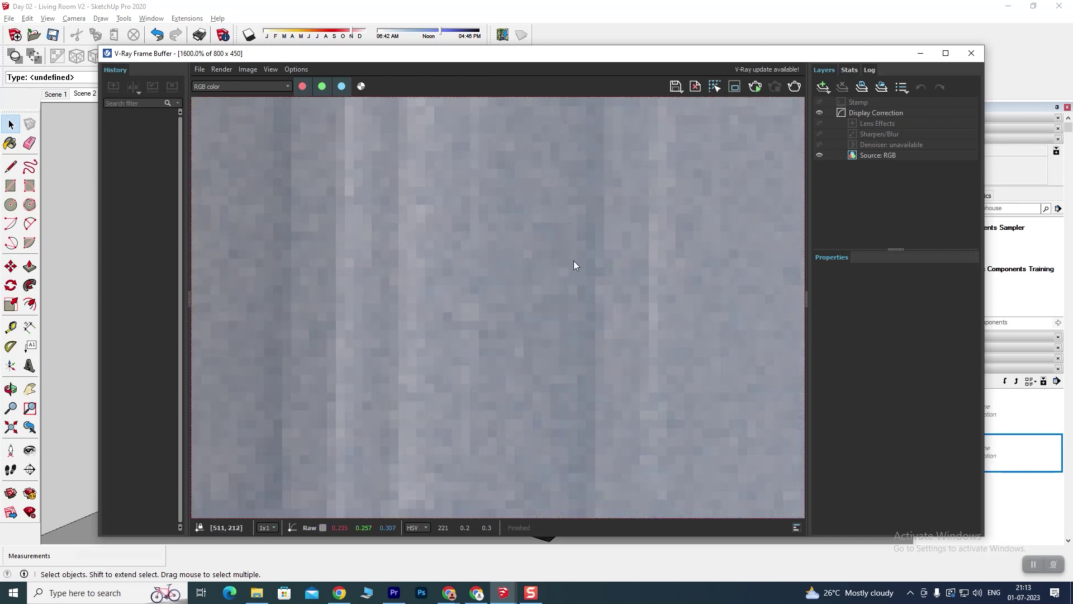
pyautogui.scroll(1, 561, 223)
pyautogui.scroll(-2, 566, 207)
pyautogui.scroll(-2, 576, 199)
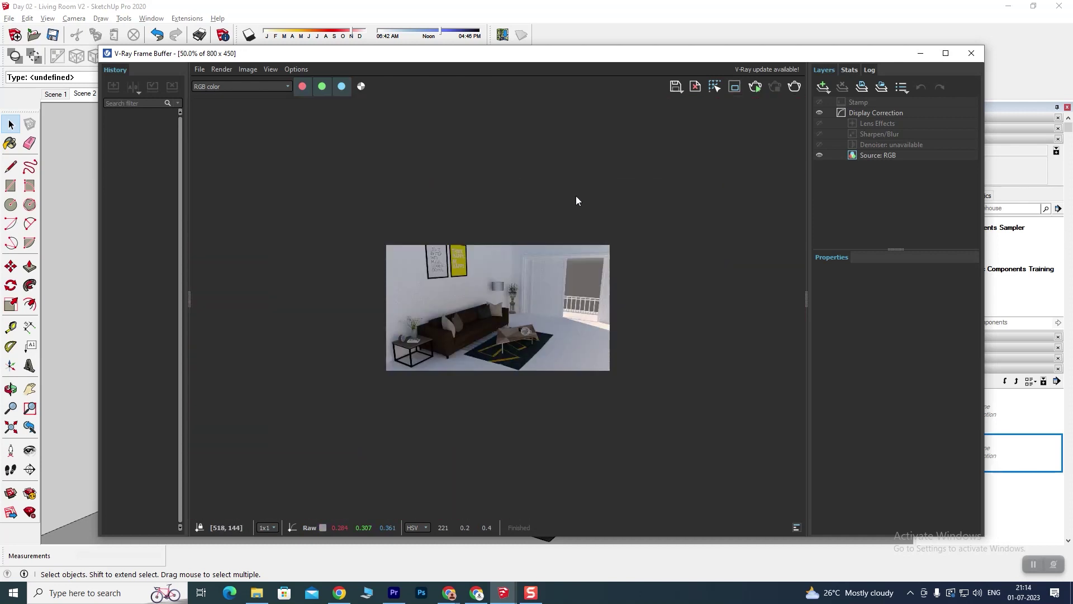
pyautogui.scroll(4, 540, 266)
pyautogui.scroll(-2, 556, 230)
pyautogui.scroll(2, 547, 222)
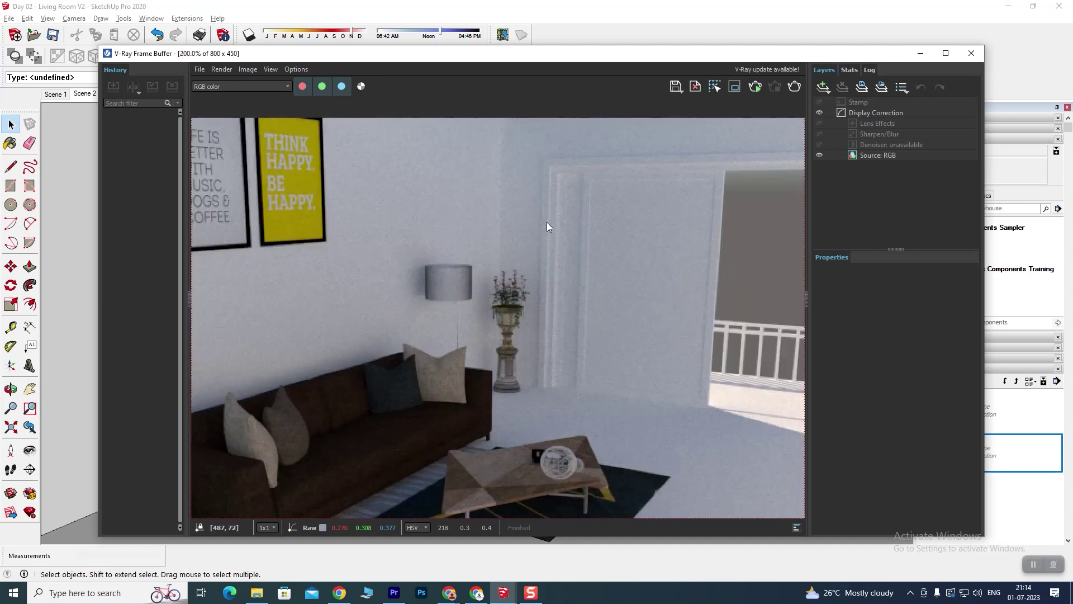
pyautogui.scroll(-2, 585, 244)
pyautogui.scroll(2, 555, 271)
pyautogui.scroll(-2, 494, 270)
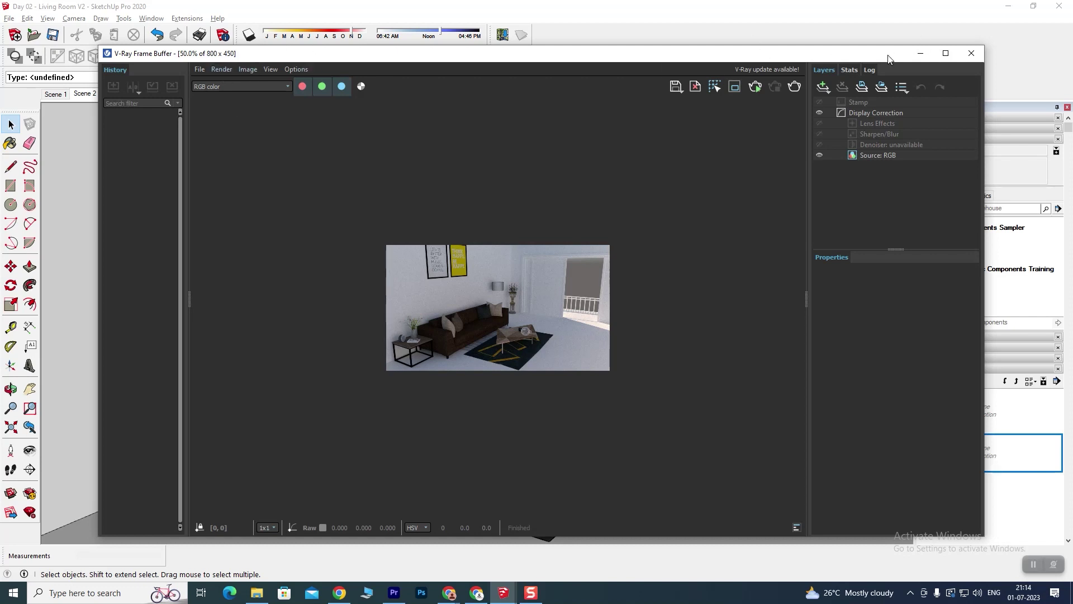
pyautogui.click(972, 53)
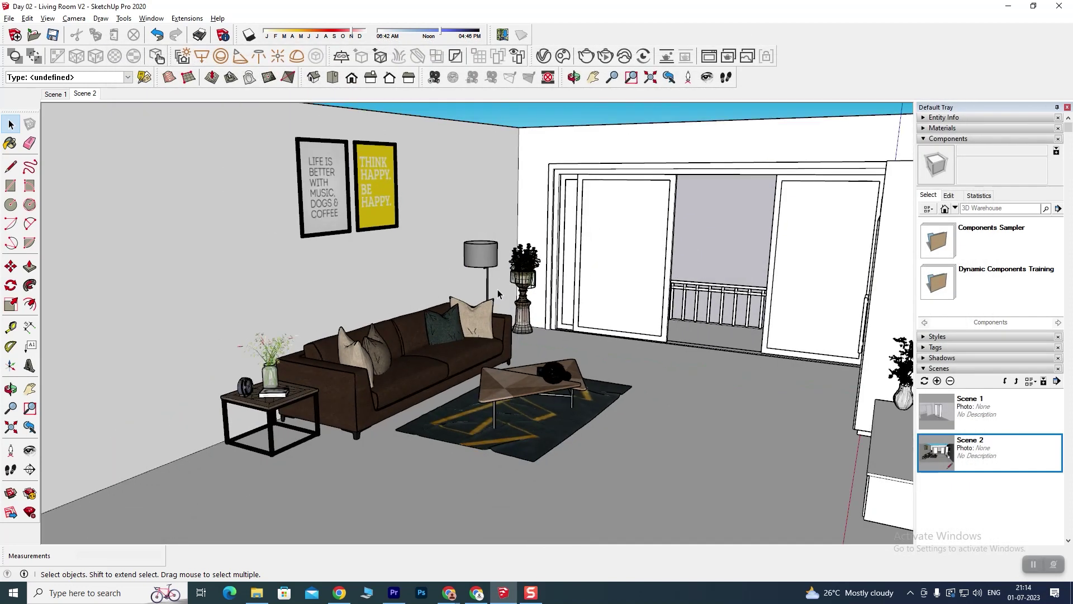
# From a frontal overview, draw a 30' by 20' ceiling rectangle from corner to corner across the wall tops.
pyautogui.scroll(-6, 561, 274)
pyautogui.moveTo(558, 336)
pyautogui.mouseDown(button='middle')
pyautogui.moveTo(615, 346)
pyautogui.moveTo(564, 358)
pyautogui.moveTo(511, 349)
pyautogui.moveTo(574, 356)
pyautogui.mouseUp(button='middle')
pyautogui.scroll(-3, 511, 350)
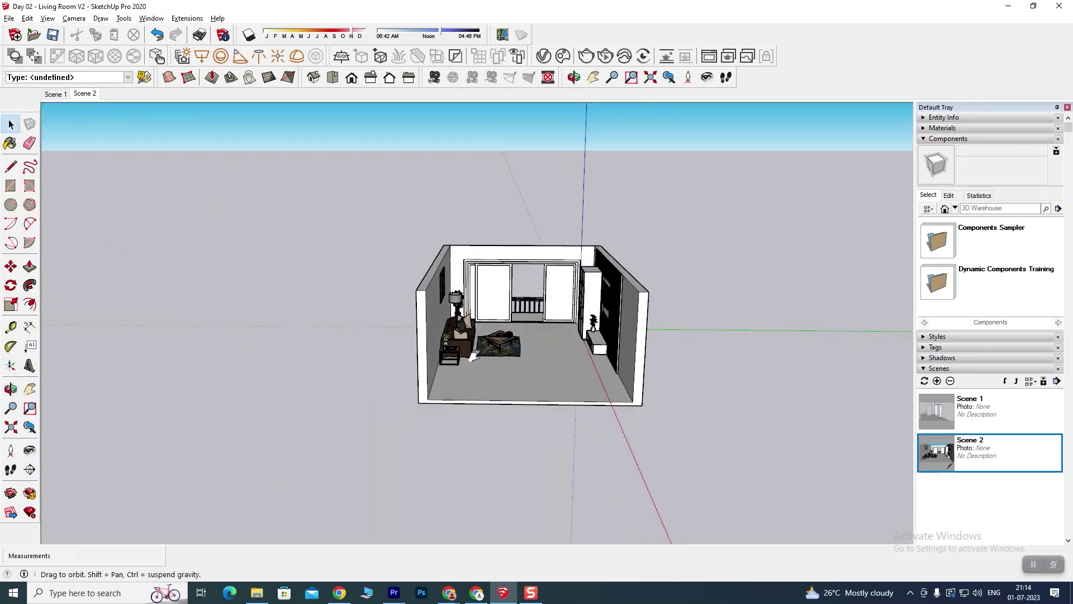
pyautogui.moveTo(474, 355)
pyautogui.keyDown('shift'); pyautogui.mouseDown(button='middle')
pyautogui.moveTo(391, 360)
pyautogui.moveTo(384, 373)
pyautogui.mouseUp(button='middle'); pyautogui.keyUp('shift')
pyautogui.scroll(3, 381, 371)
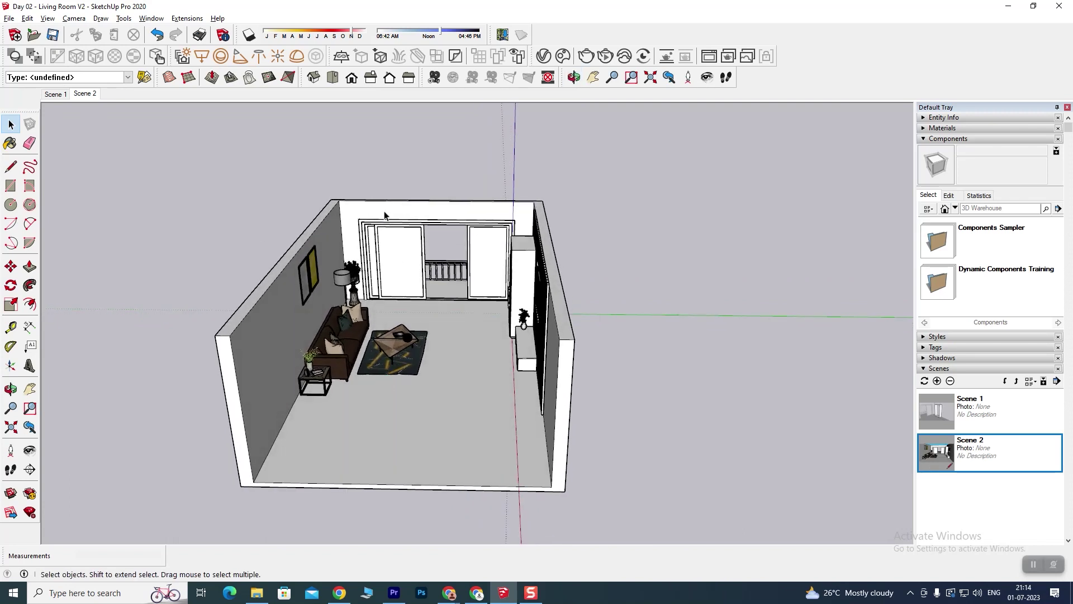
pyautogui.click(11, 185)
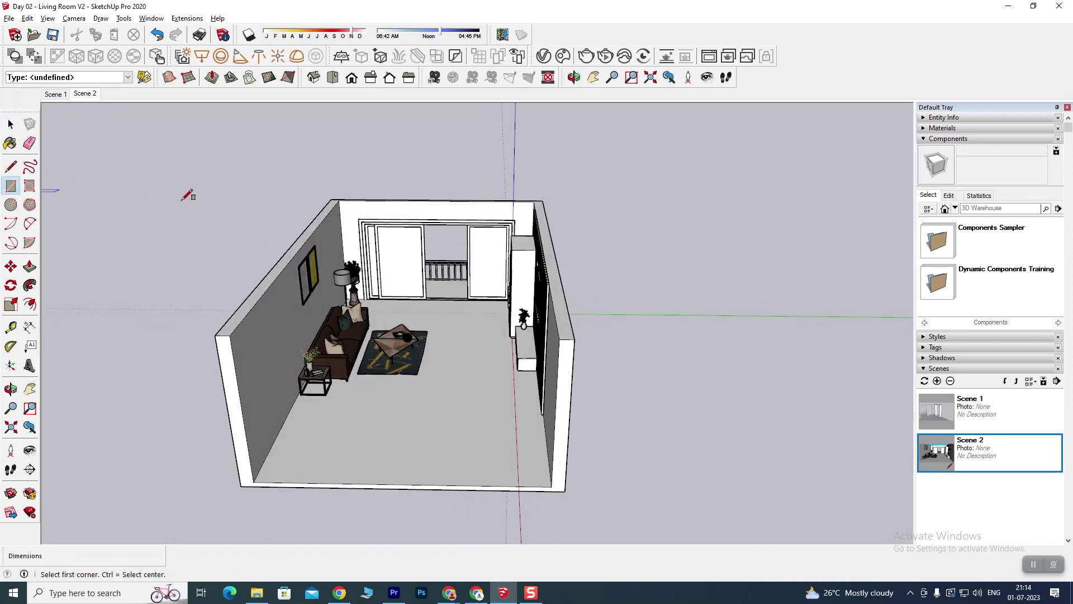
pyautogui.click(331, 199)
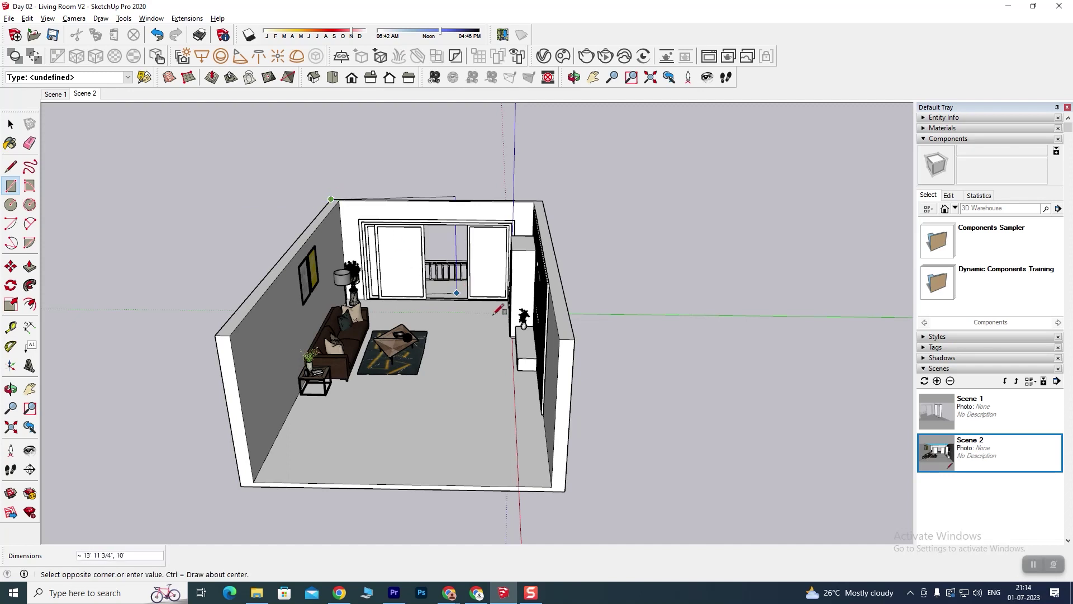
pyautogui.click(575, 338)
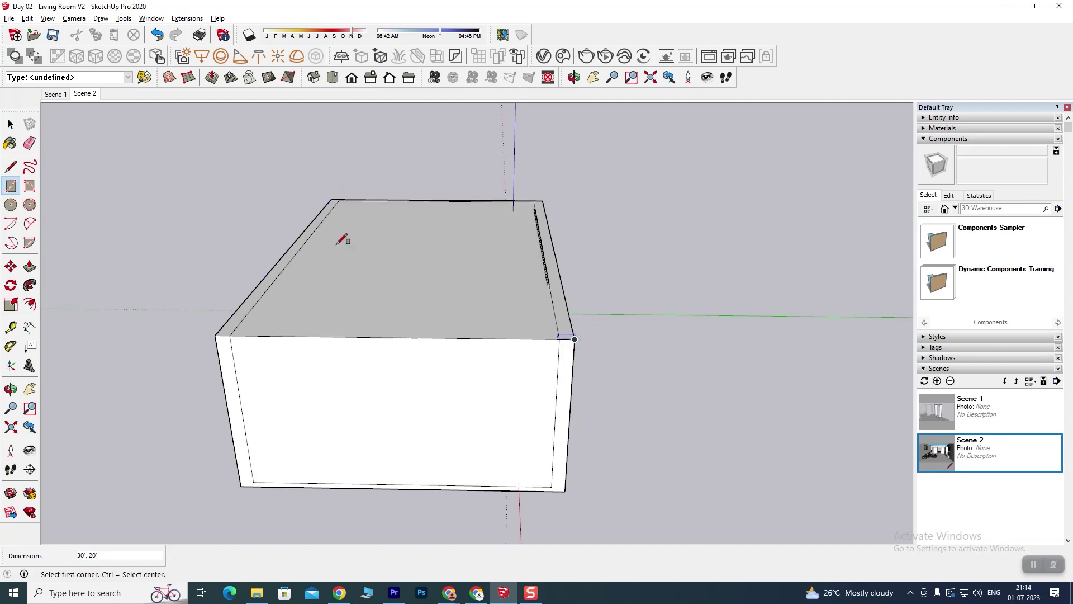
# Select the room box's front face.
pyautogui.click(11, 127)
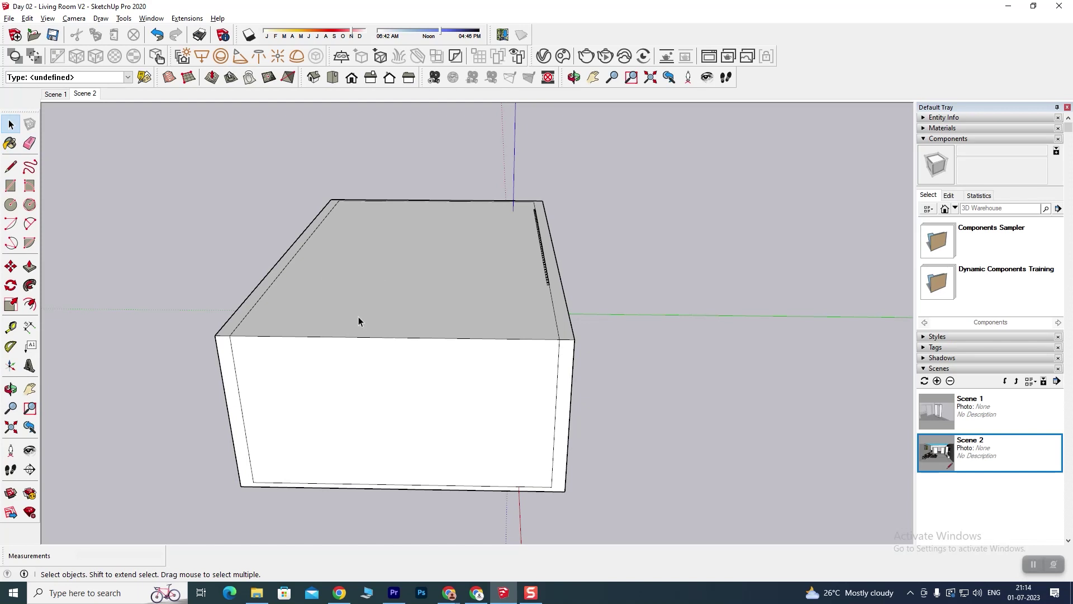
pyautogui.click(386, 445)
pyautogui.moveTo(427, 451)
pyautogui.mouseDown(button='middle')
pyautogui.moveTo(414, 344)
pyautogui.moveTo(424, 413)
pyautogui.mouseUp(button='middle')
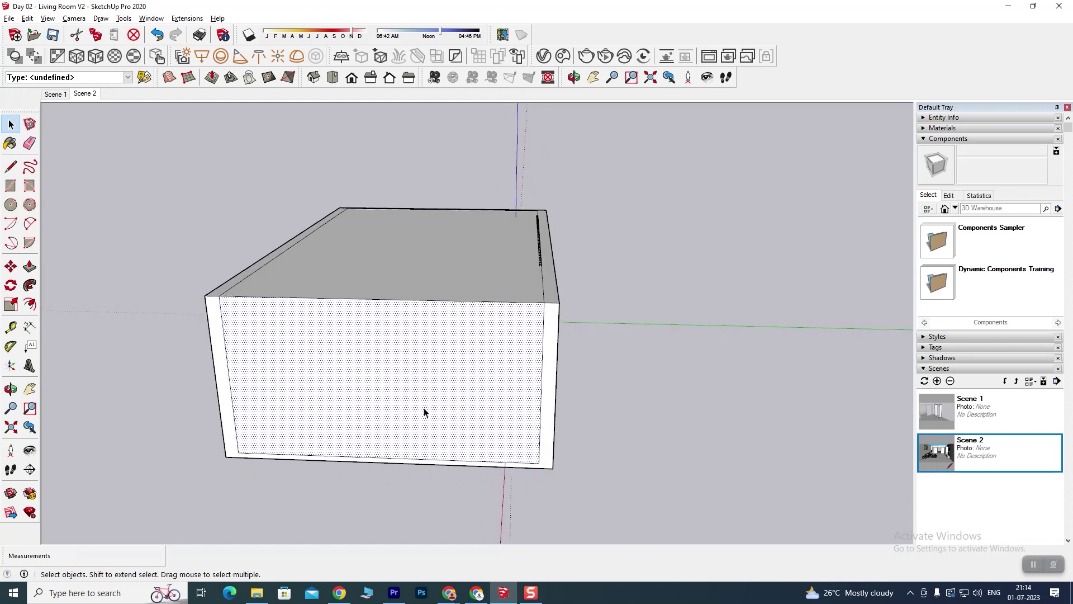
# Delete the front face and select the top ceiling face.
pyautogui.press('Delete')
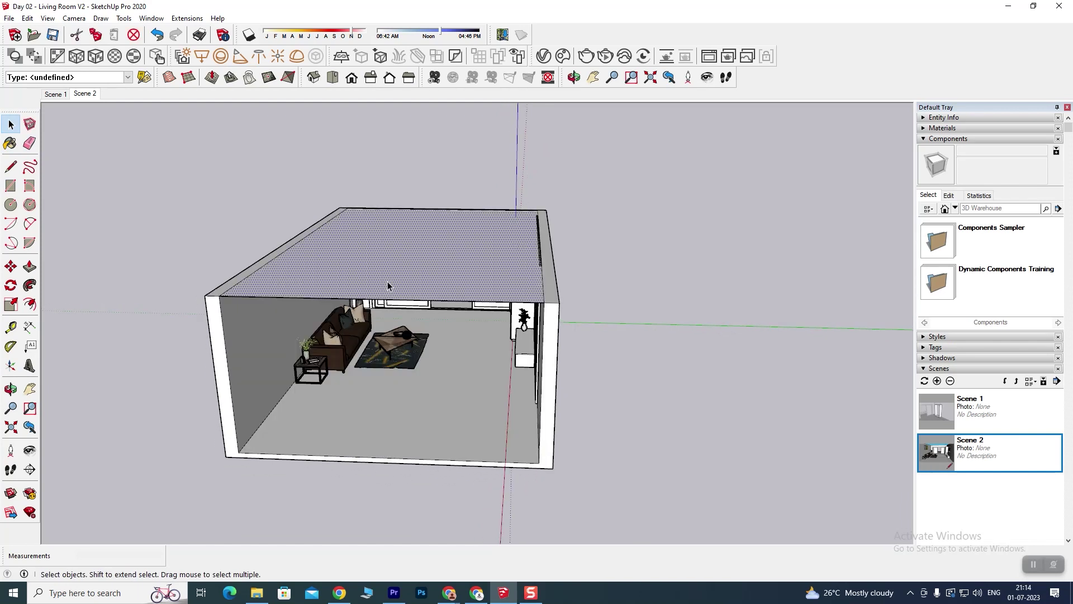
pyautogui.tripleClick(387, 281)
pyautogui.click(387, 272)
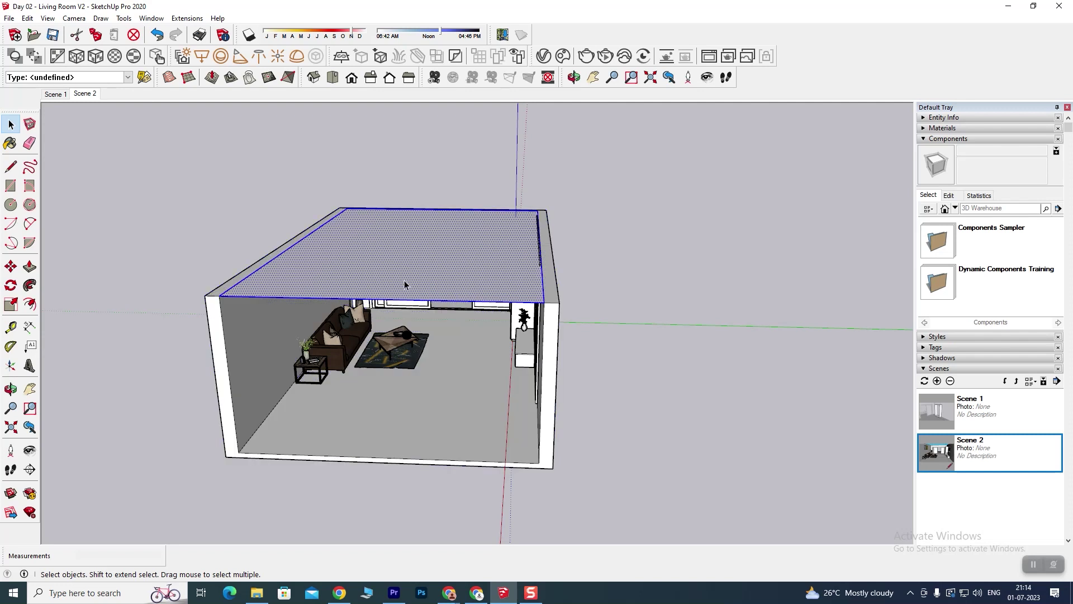
# Orbit around the room to check the ceiling, then undo it away and clear the selection.
pyautogui.moveTo(484, 351)
pyautogui.mouseDown(button='middle')
pyautogui.moveTo(523, 251)
pyautogui.moveTo(438, 364)
pyautogui.mouseUp(button='middle')
pyautogui.scroll(3, 464, 277)
pyautogui.scroll(3, 431, 333)
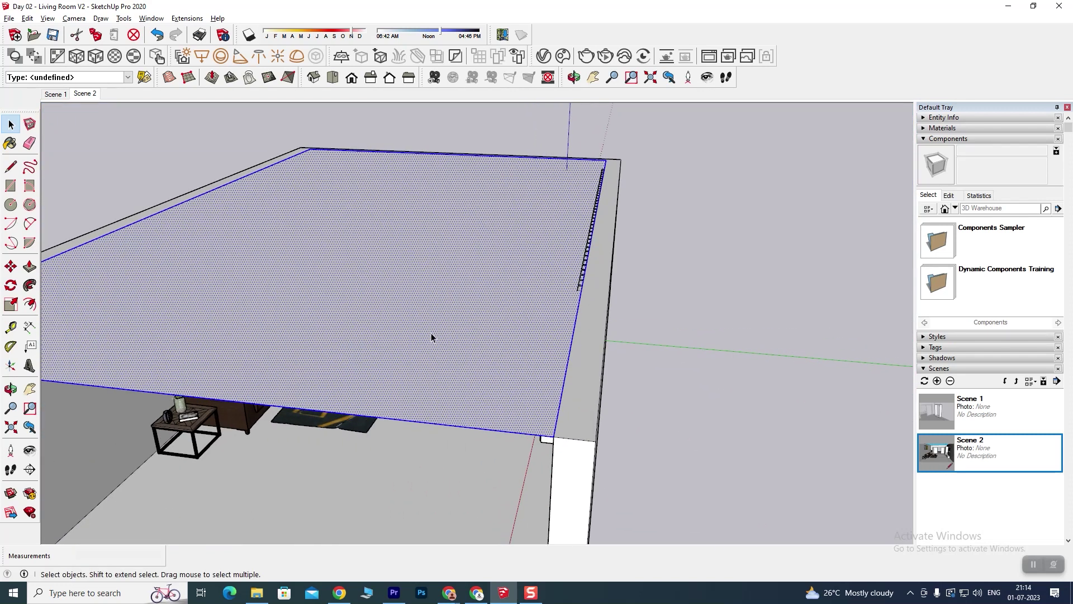
pyautogui.scroll(-3, 426, 347)
pyautogui.scroll(-2, 426, 360)
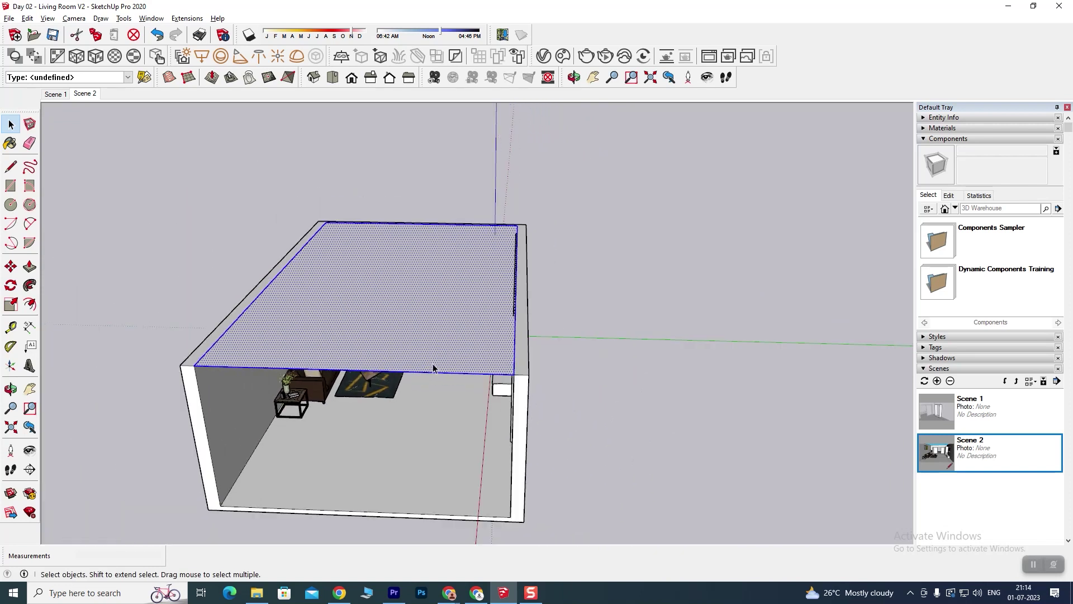
pyautogui.moveTo(426, 363); pyautogui.dragTo(420, 385, button='middle')
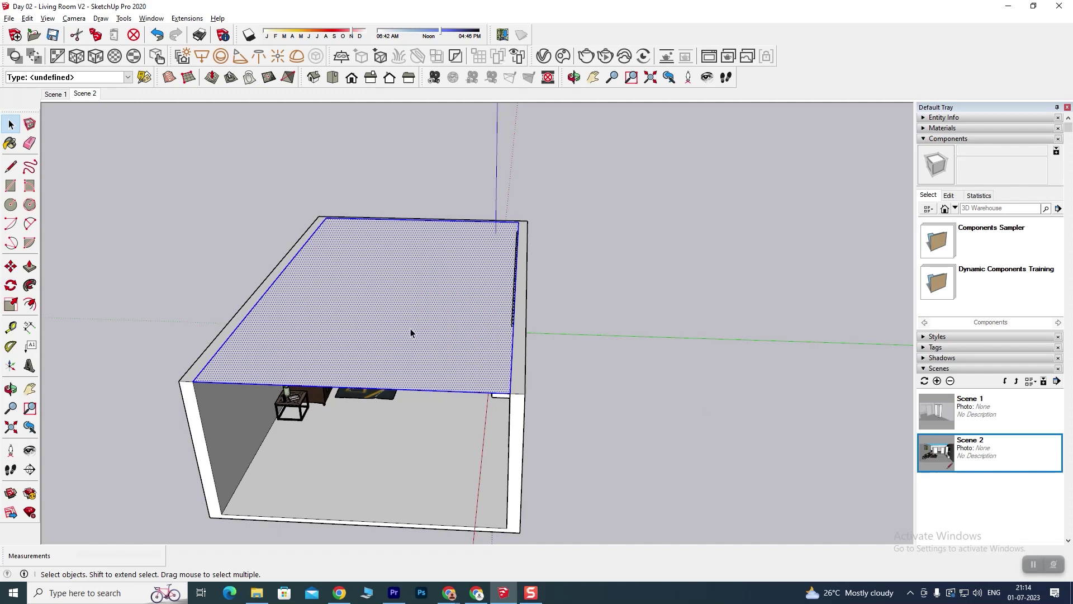
pyautogui.scroll(-2, 411, 333)
pyautogui.moveTo(505, 379)
pyautogui.mouseDown(button='middle')
pyautogui.moveTo(401, 376)
pyautogui.moveTo(331, 313)
pyautogui.mouseUp(button='middle')
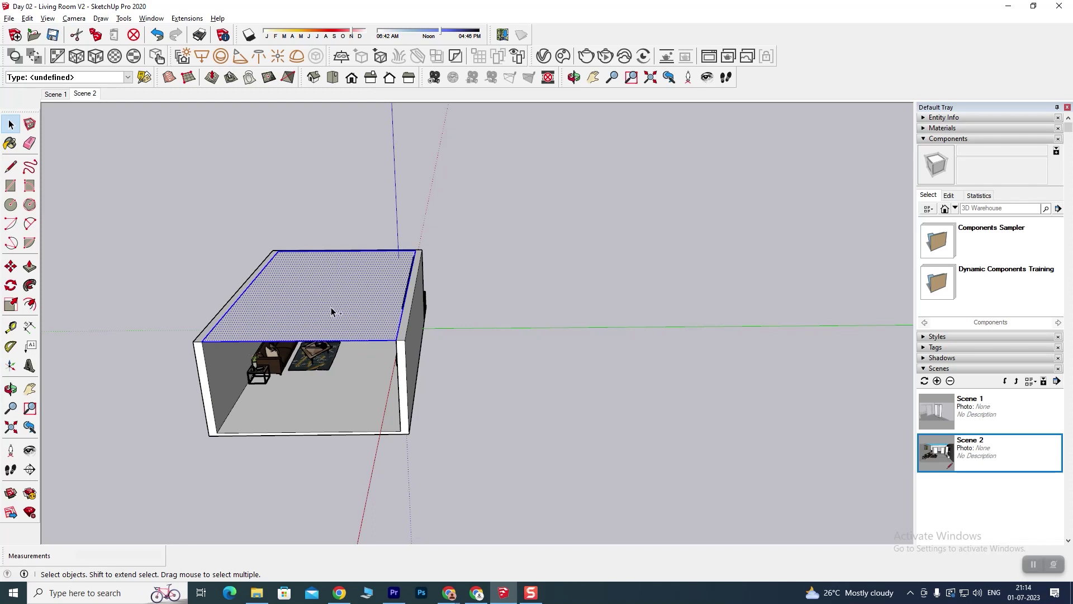
pyautogui.hotkey('ctrl', 'z')
pyautogui.hotkey('ctrl', 'z')
pyautogui.click(524, 296)
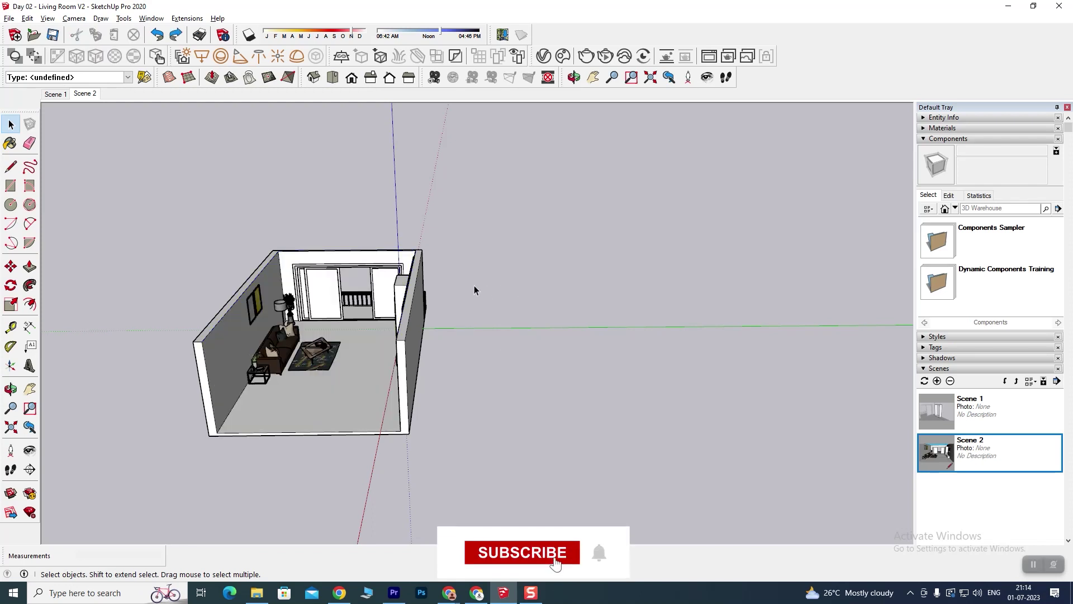
pyautogui.scroll(3, 410, 316)
pyautogui.scroll(-5, 409, 316)
pyautogui.moveTo(410, 316); pyautogui.dragTo(404, 363, button='middle')
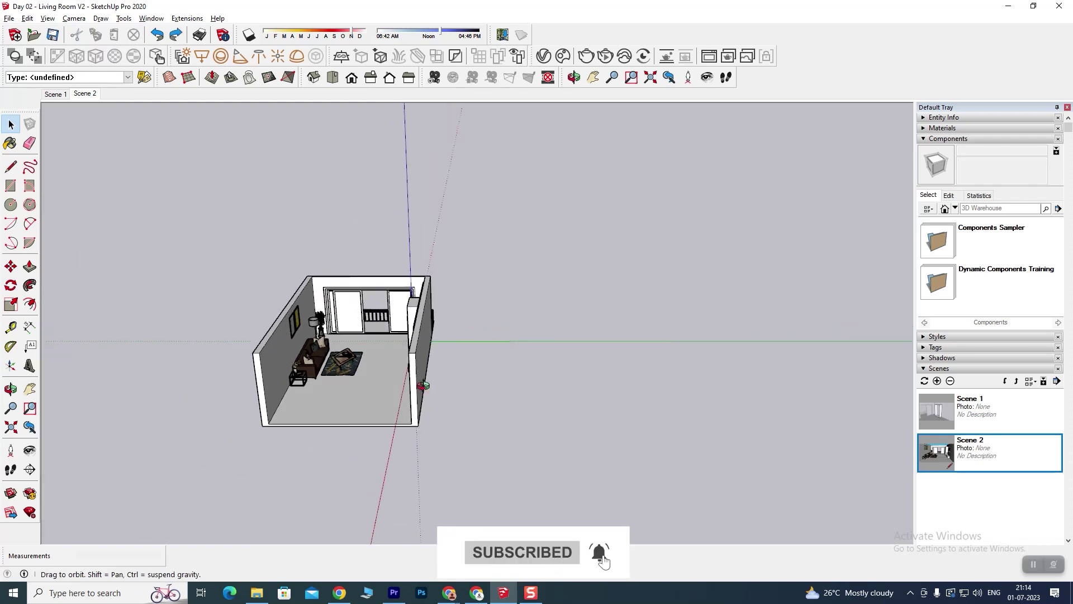
pyautogui.scroll(3, 341, 372)
pyautogui.scroll(2, 324, 380)
pyautogui.moveTo(324, 380)
pyautogui.mouseDown(button='middle')
pyautogui.moveTo(353, 374)
pyautogui.moveTo(331, 293)
pyautogui.moveTo(132, 309)
pyautogui.mouseUp(button='middle')
pyautogui.press('space')
pyautogui.click(11, 327)
pyautogui.click(180, 366)
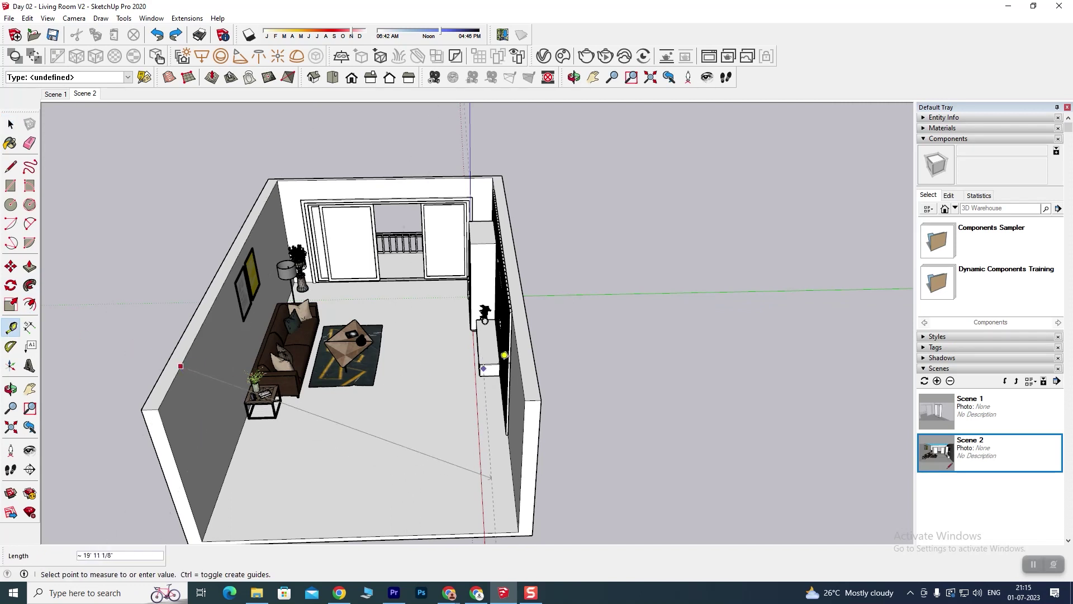
pyautogui.press('Escape')
pyautogui.click(30, 327)
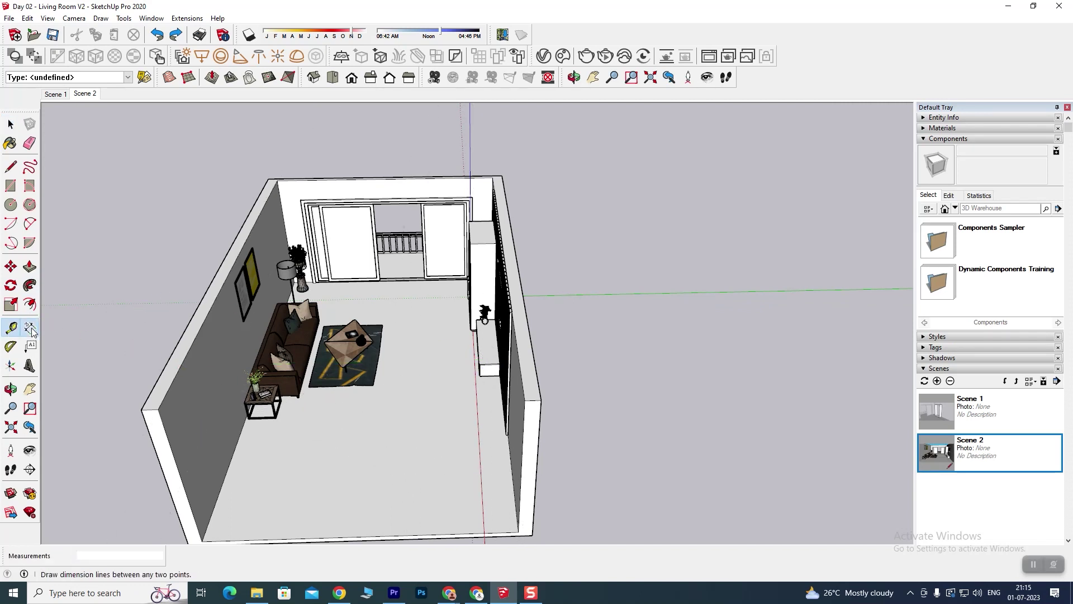
pyautogui.click(159, 410)
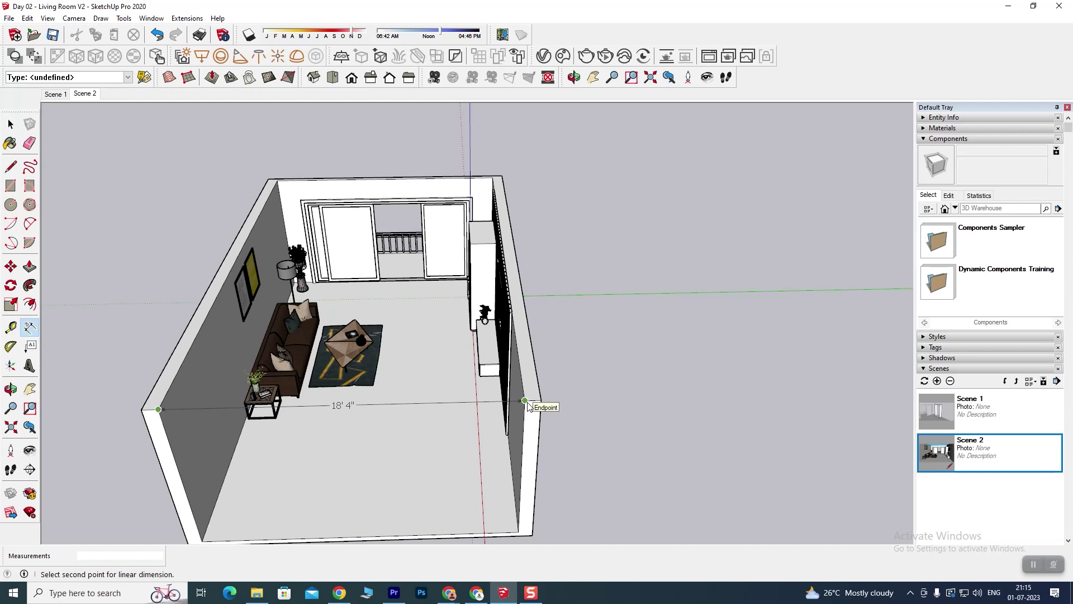
pyautogui.press('Escape')
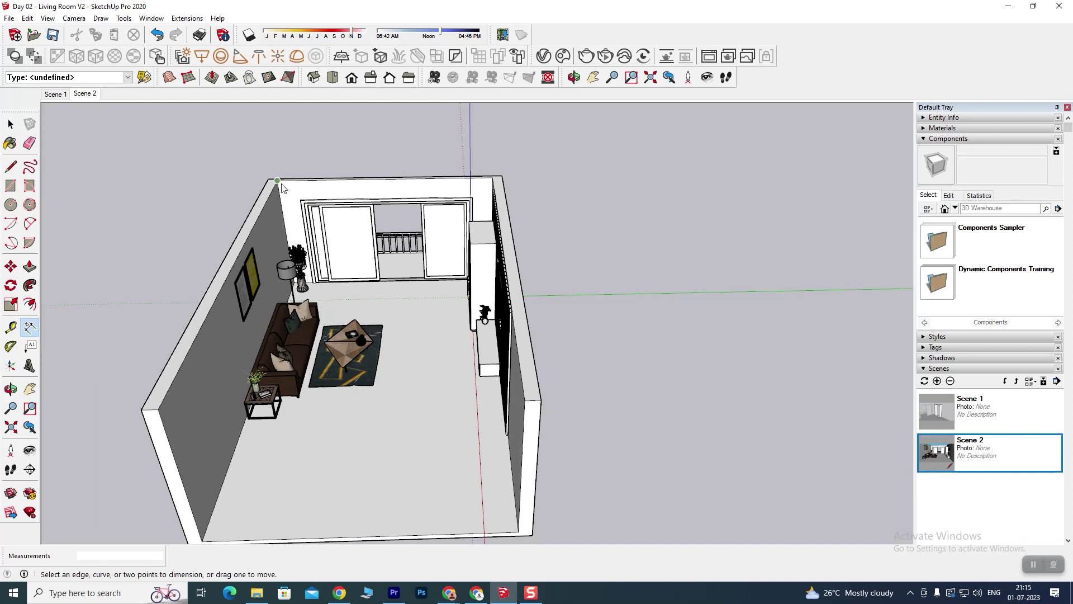
pyautogui.click(278, 181)
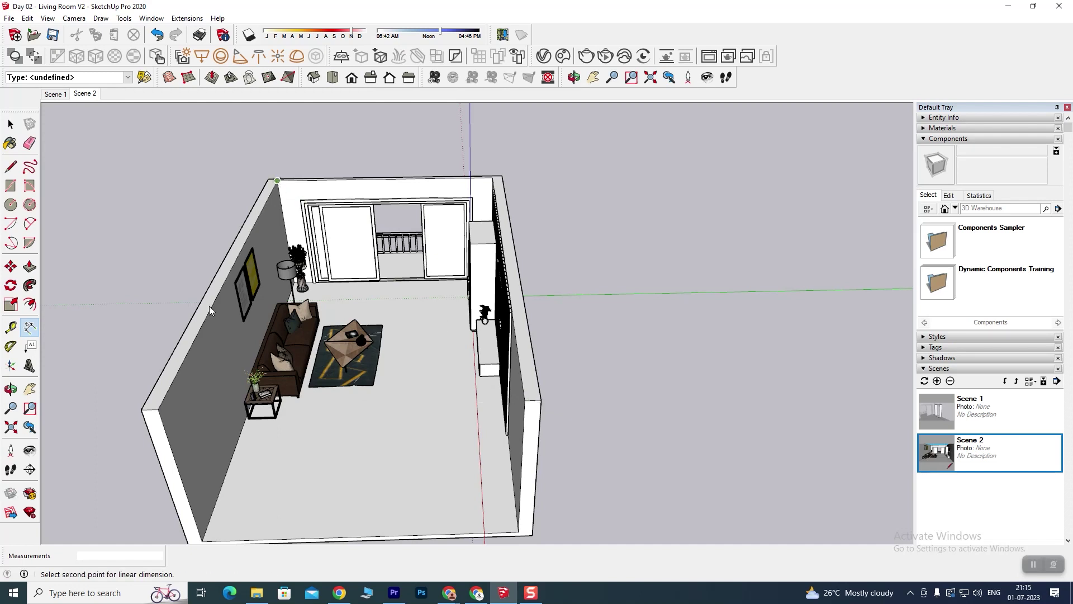
pyautogui.click(158, 410)
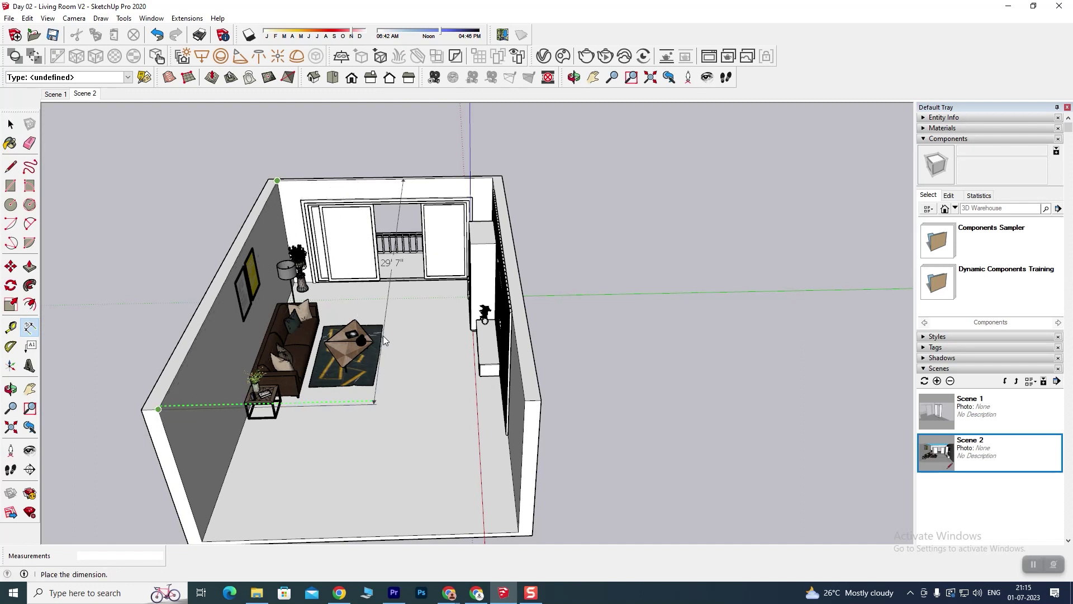
pyautogui.press('Escape')
pyautogui.scroll(-3, 571, 333)
pyautogui.scroll(-2, 581, 358)
pyautogui.moveTo(594, 383)
pyautogui.mouseDown(button='middle')
pyautogui.moveTo(519, 367)
pyautogui.moveTo(533, 384)
pyautogui.mouseUp(button='middle')
pyautogui.keyDown('shift'); pyautogui.moveTo(494, 391); pyautogui.dragTo(479, 374, button='middle'); pyautogui.keyUp('shift')
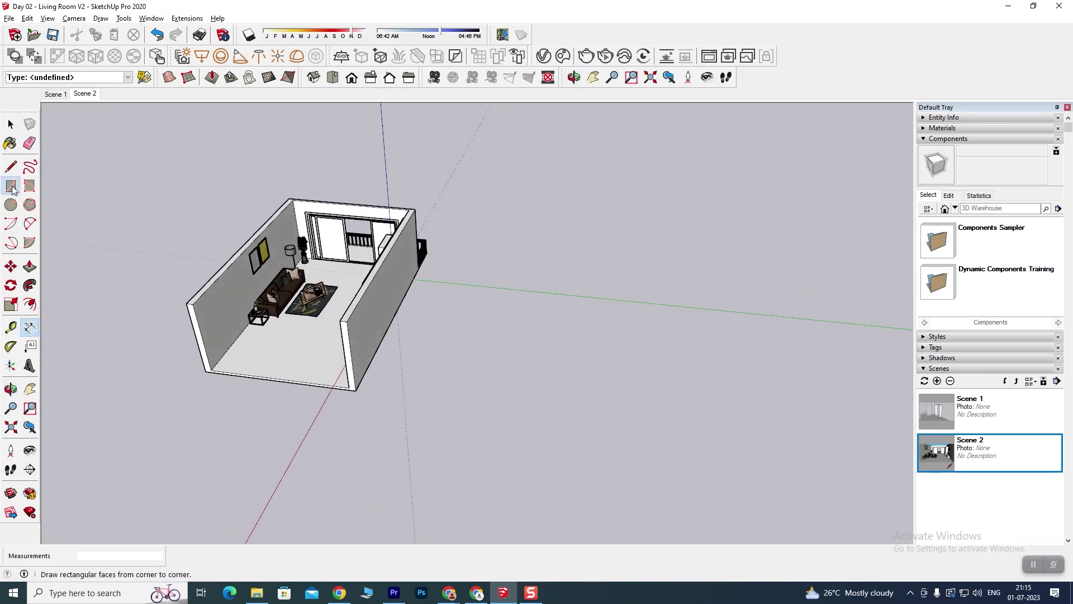
# Draw a 29' 7" by 18' 4" rectangle on the ground beside the room.
pyautogui.click(12, 190)
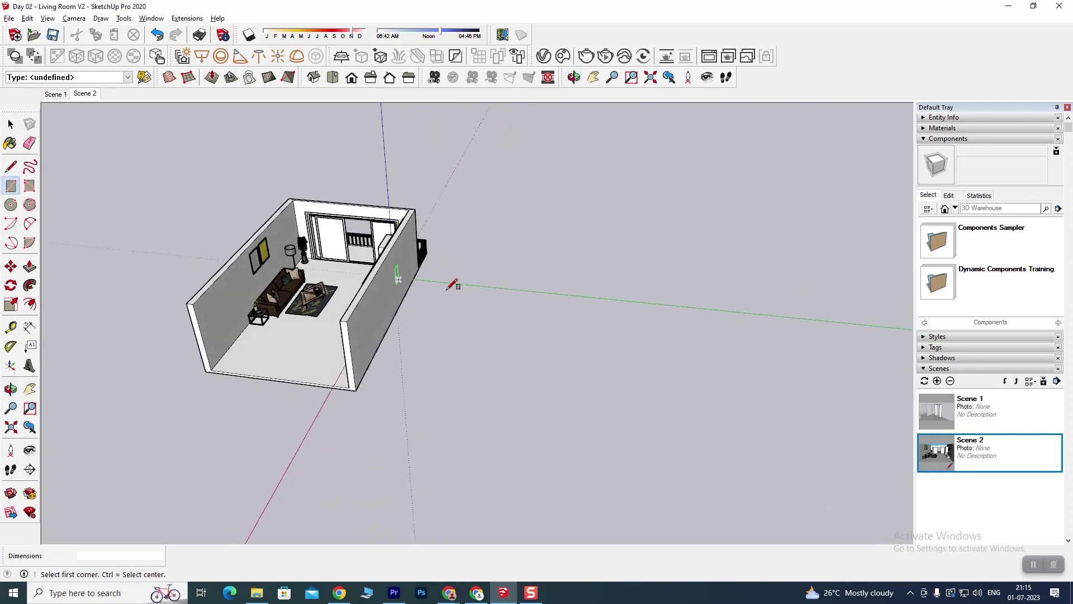
pyautogui.click(458, 284)
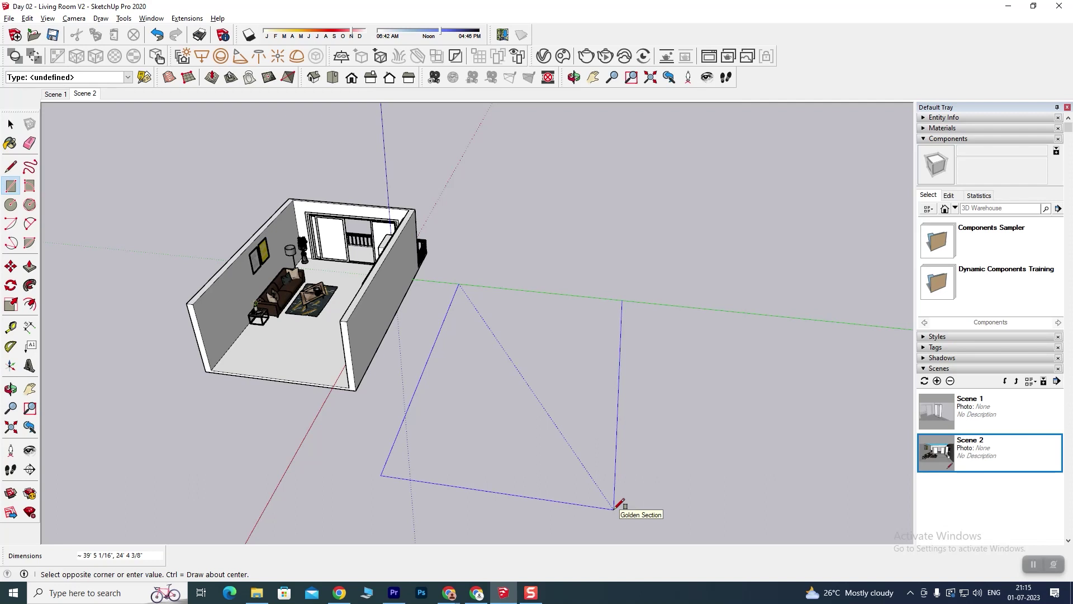
pyautogui.write("29'7,18'4")
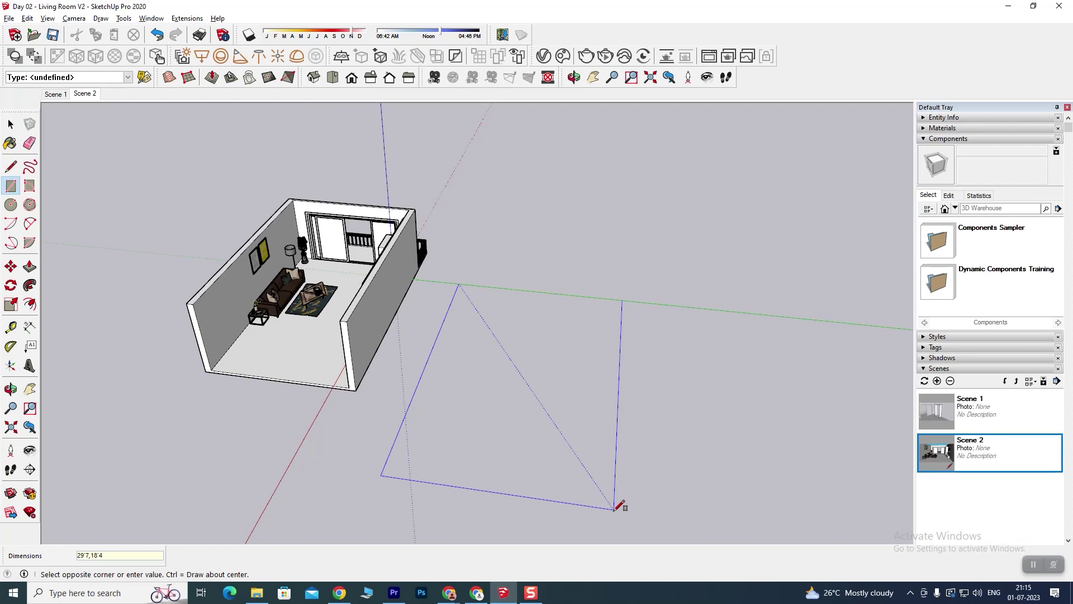
pyautogui.press('Return')
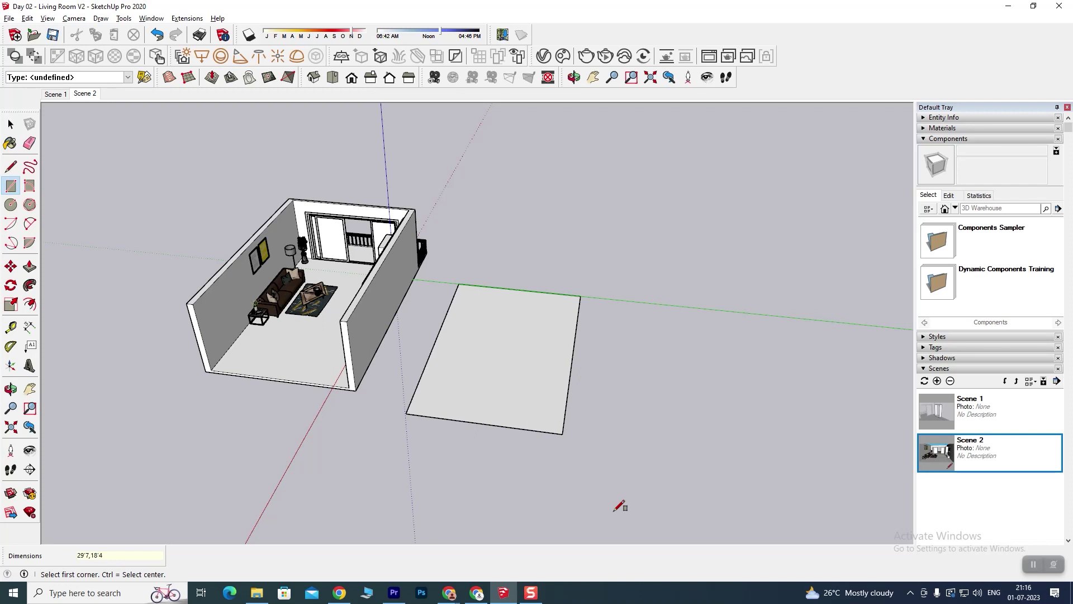
# Push/Pull the rectangle face up into a 4-inch-thick slab.
pyautogui.scroll(2, 484, 343)
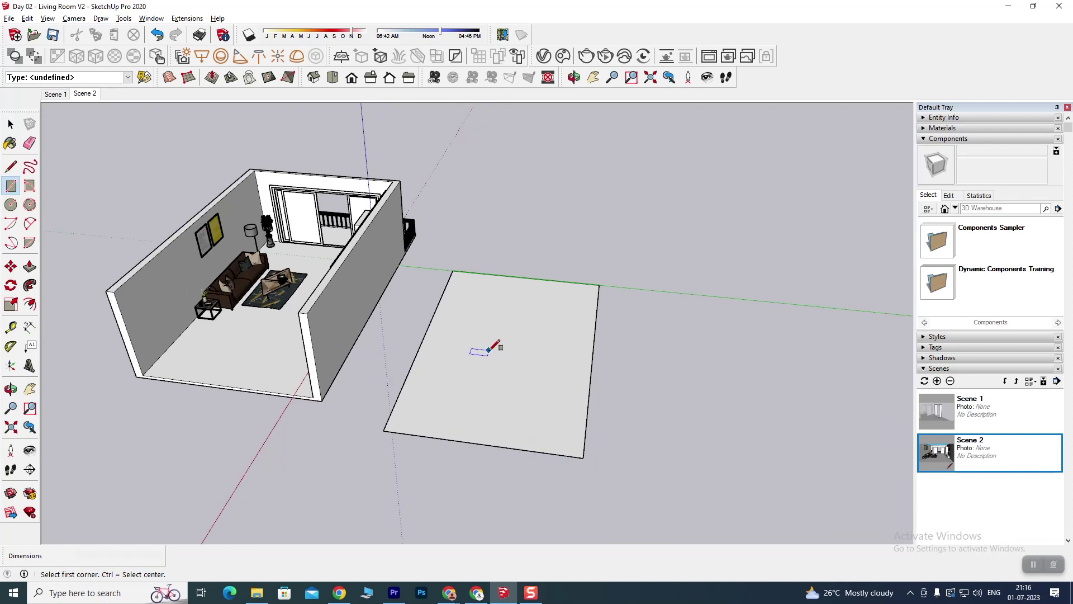
pyautogui.scroll(1, 492, 348)
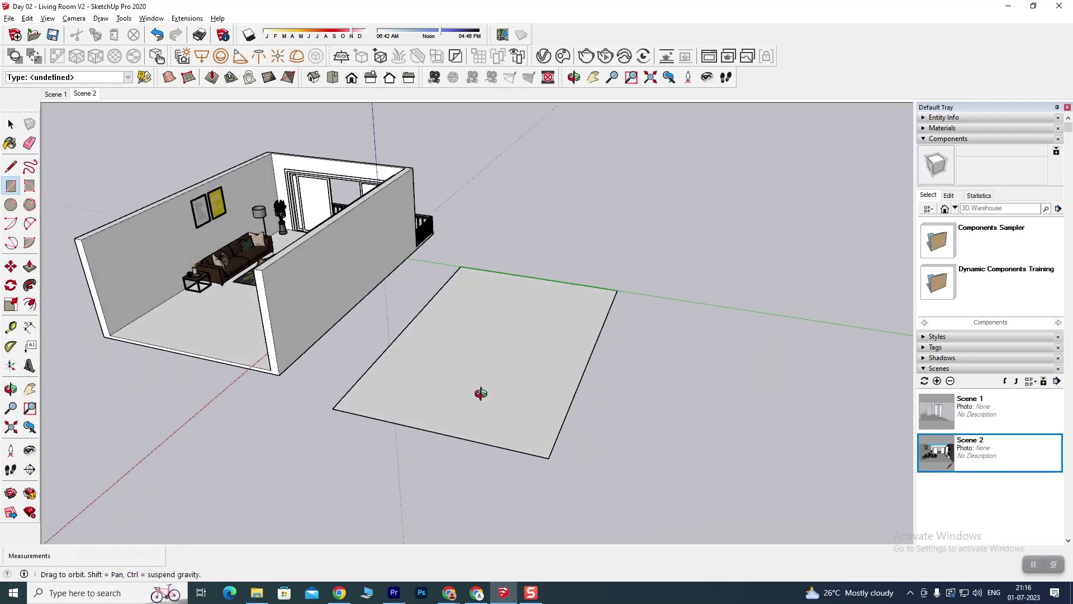
pyautogui.moveTo(545, 358); pyautogui.dragTo(473, 385, button='middle')
pyautogui.click(11, 124)
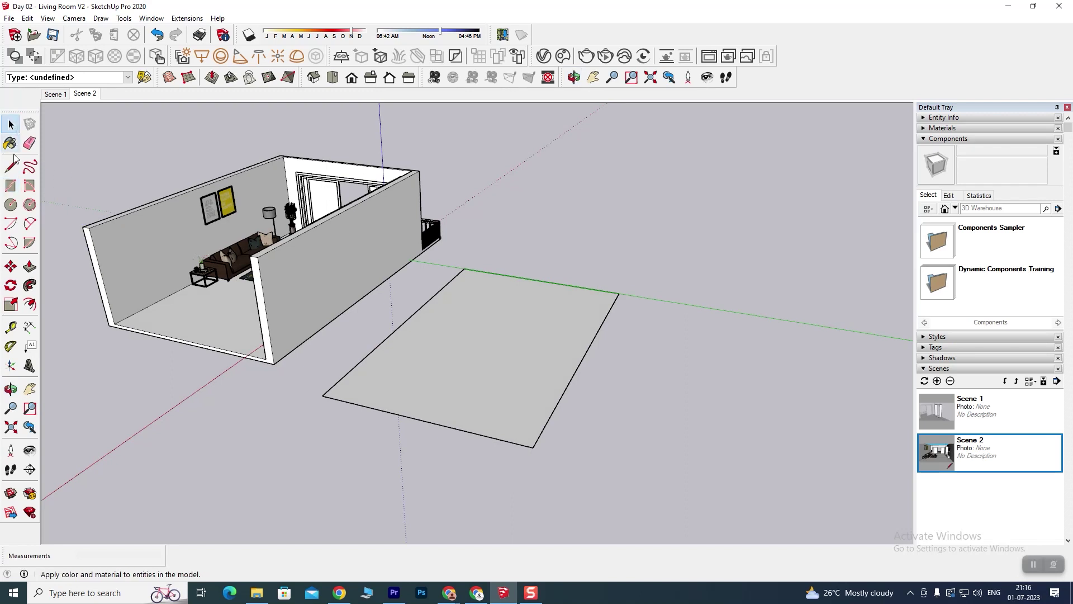
pyautogui.click(29, 267)
pyautogui.click(434, 383)
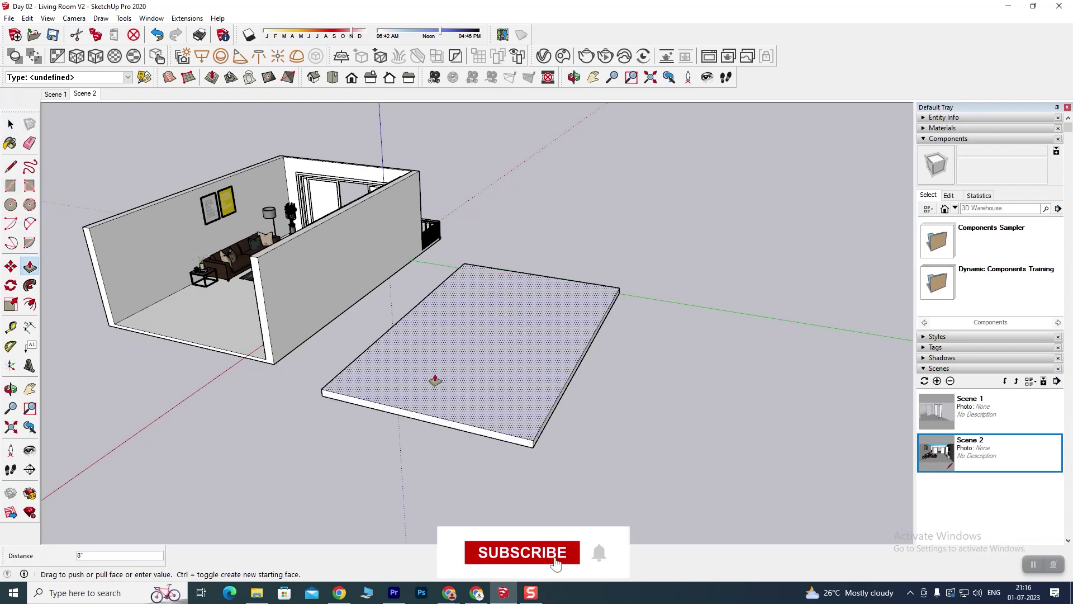
pyautogui.write('2')
pyautogui.click(435, 380)
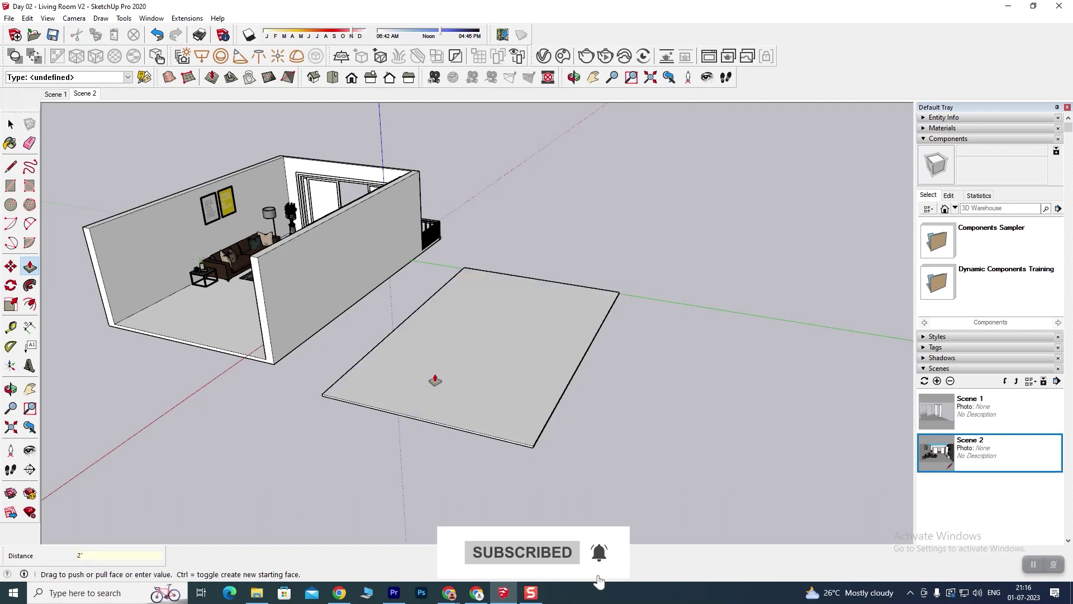
pyautogui.moveTo(438, 426); pyautogui.dragTo(426, 394, button='middle')
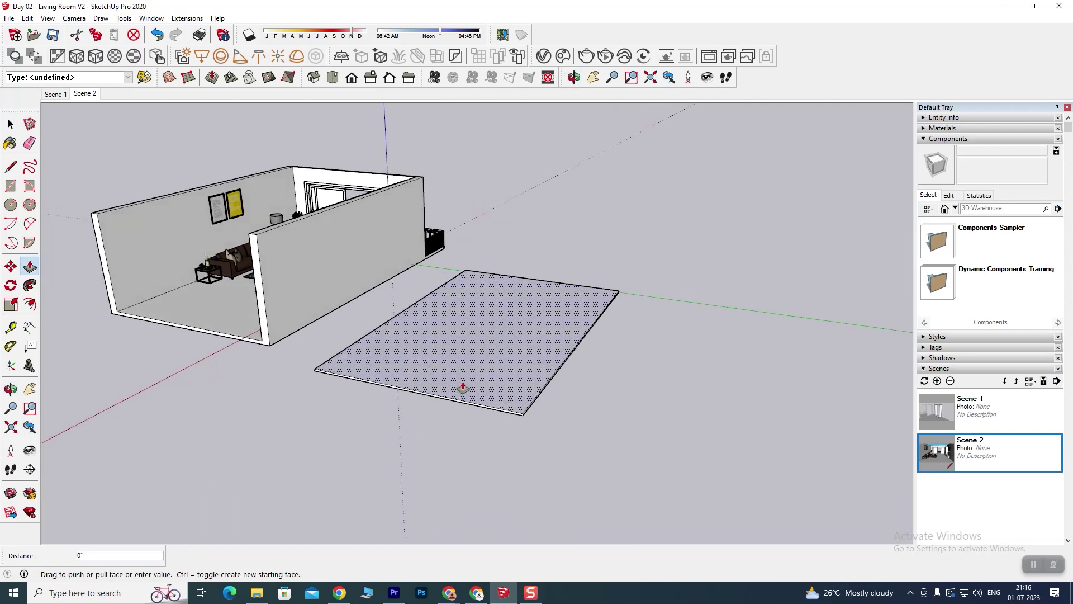
pyautogui.moveTo(462, 386); pyautogui.dragTo(465, 376)
pyautogui.write('4')
pyautogui.press('Return')
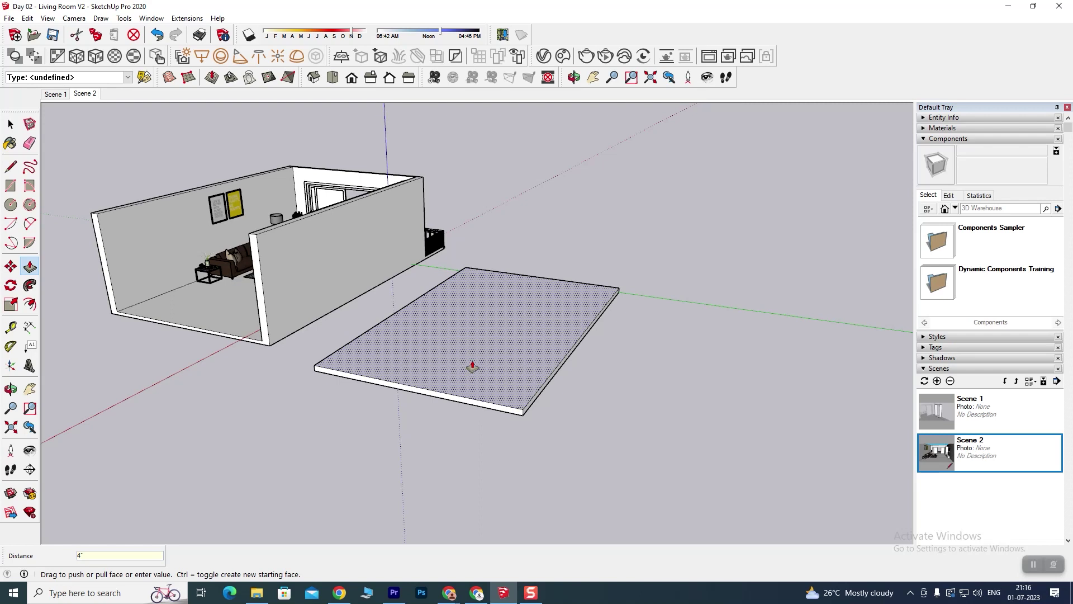
pyautogui.moveTo(498, 403)
pyautogui.mouseDown(button='middle')
pyautogui.moveTo(406, 416)
pyautogui.moveTo(479, 424)
pyautogui.moveTo(438, 395)
pyautogui.moveTo(586, 438)
pyautogui.moveTo(510, 383)
pyautogui.moveTo(278, 448)
pyautogui.moveTo(476, 412)
pyautogui.moveTo(579, 456)
pyautogui.moveTo(414, 414)
pyautogui.moveTo(441, 412)
pyautogui.moveTo(464, 446)
pyautogui.moveTo(393, 438)
pyautogui.moveTo(503, 434)
pyautogui.mouseUp(button='middle')
# Try a Follow Me sweep on the slab face, then select the slab's top face.
pyautogui.press('p')
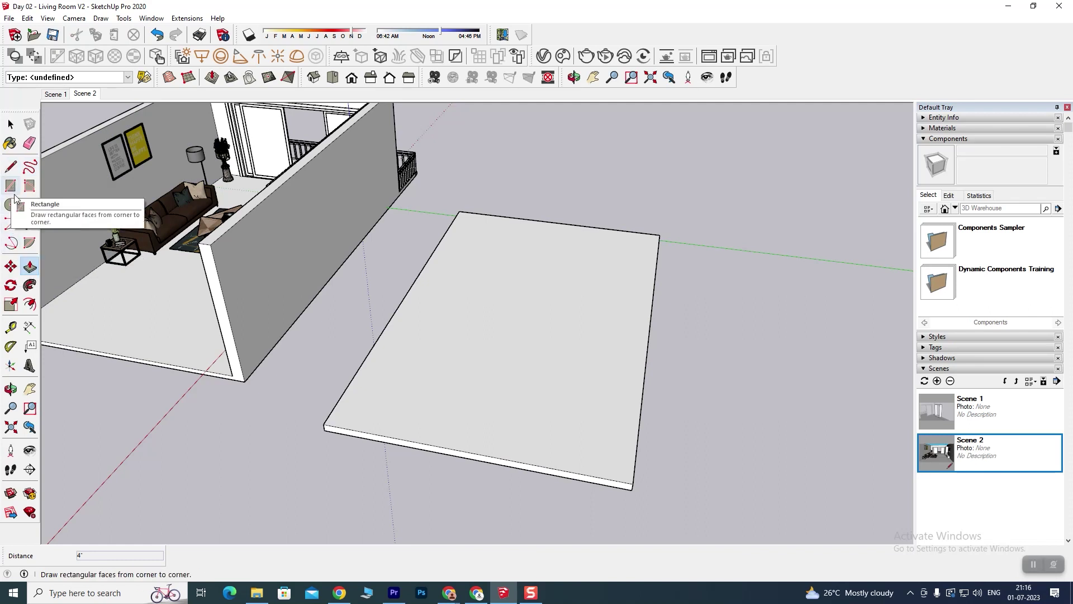
pyautogui.click(29, 286)
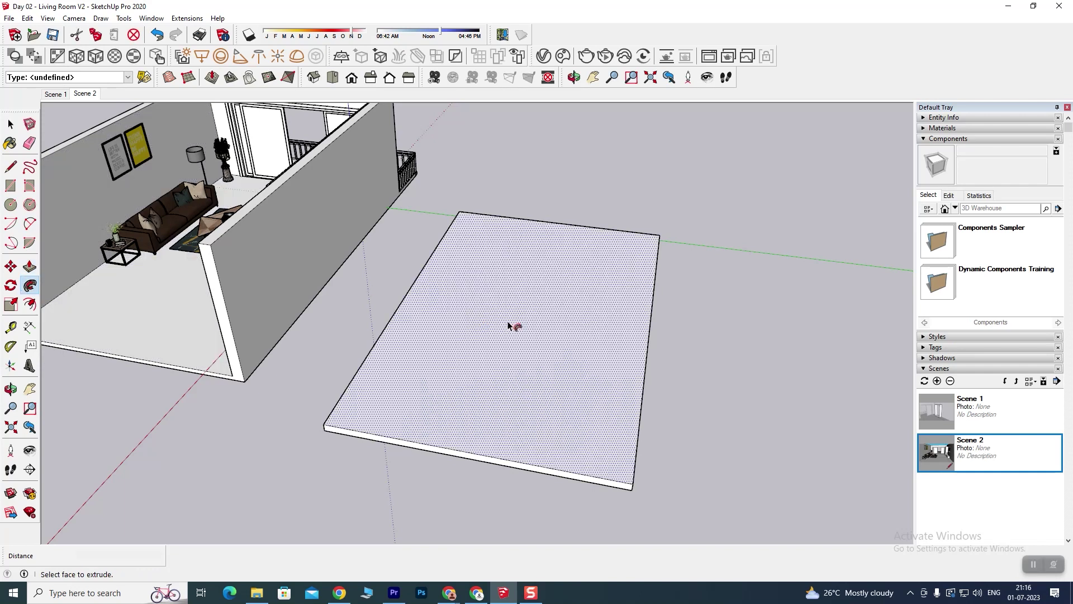
pyautogui.click(509, 326)
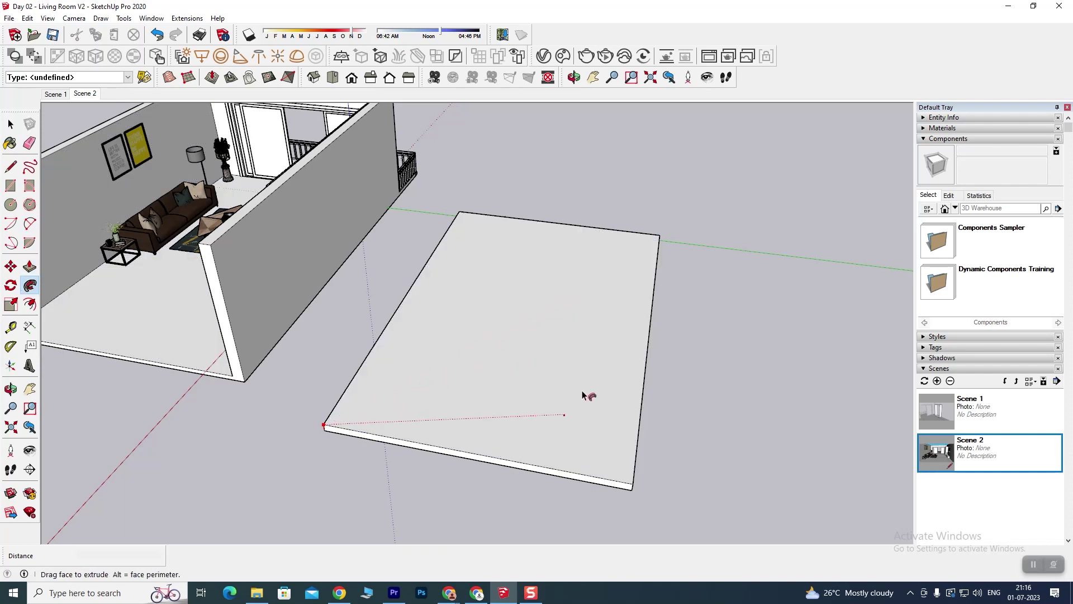
pyautogui.click(30, 285)
pyautogui.click(528, 329)
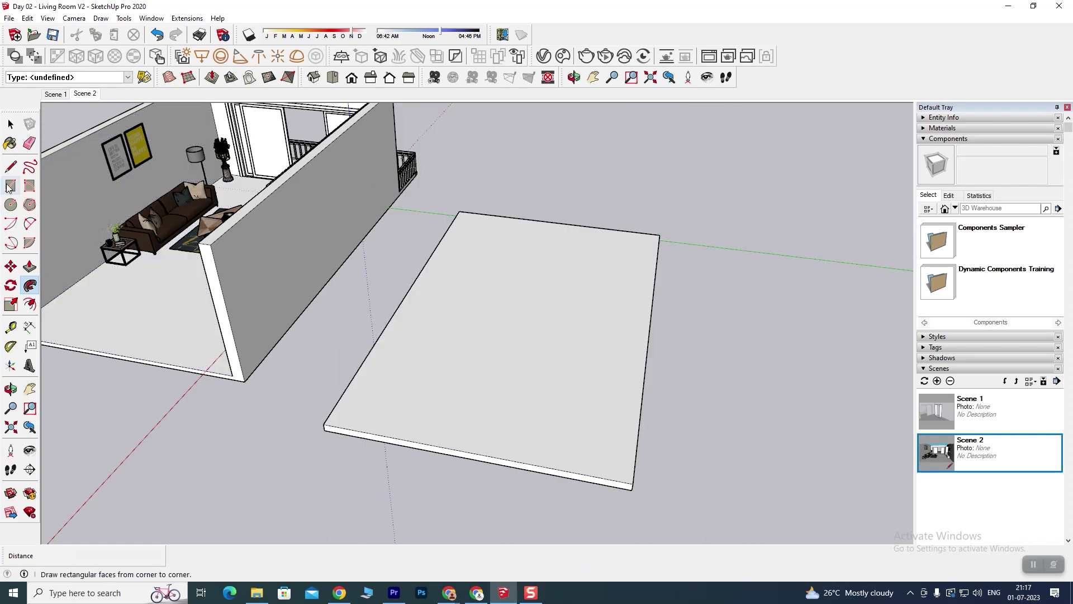
pyautogui.click(11, 124)
pyautogui.click(462, 338)
pyautogui.moveTo(462, 337)
pyautogui.mouseDown(button='middle')
pyautogui.moveTo(527, 390)
pyautogui.moveTo(546, 371)
pyautogui.moveTo(540, 379)
pyautogui.mouseUp(button='middle')
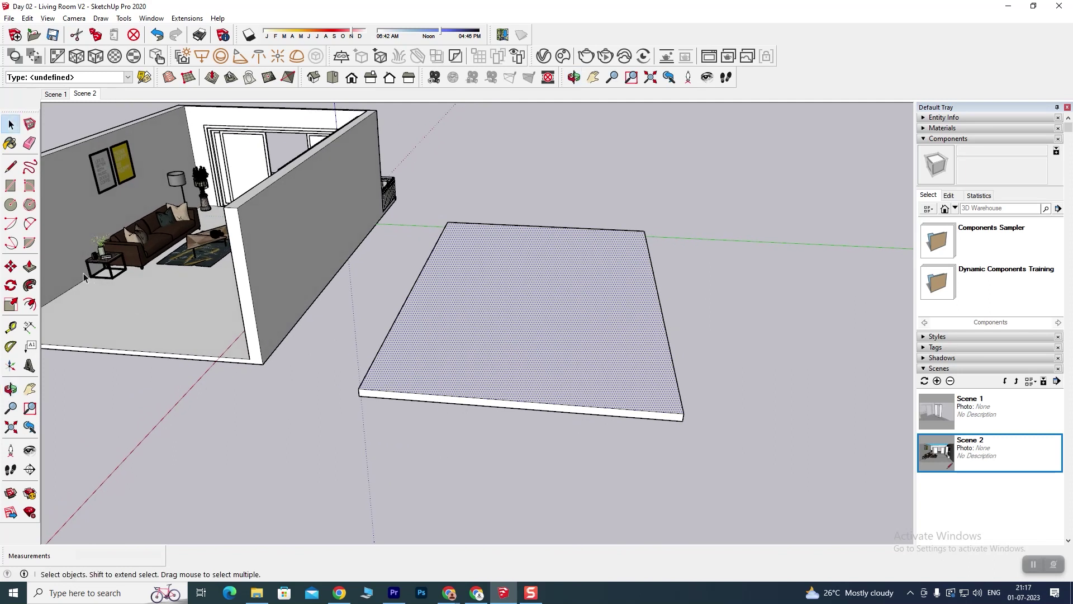
# Offset the slab's top edges inward by 18, then undo that offset.
pyautogui.click(29, 305)
pyautogui.click(523, 305)
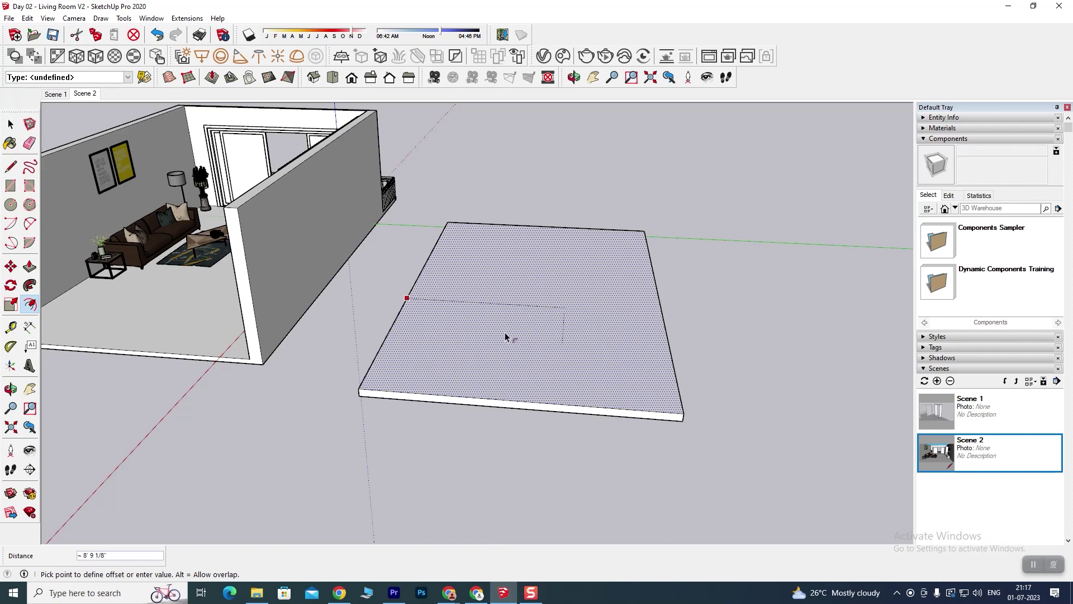
pyautogui.moveTo(427, 337); pyautogui.dragTo(400, 394, button='middle')
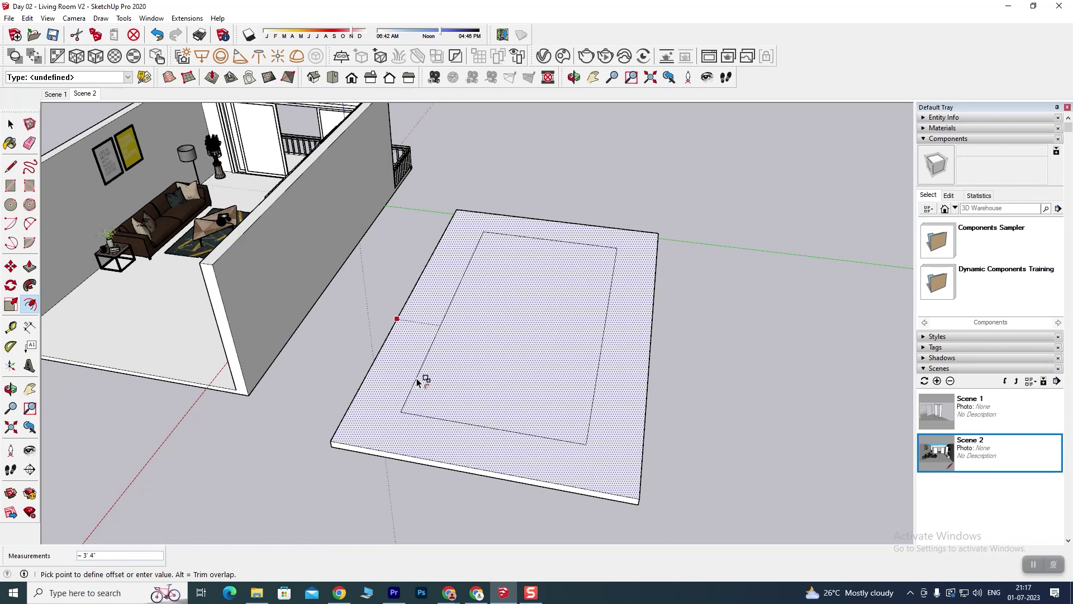
pyautogui.write('18')
pyautogui.press('Return')
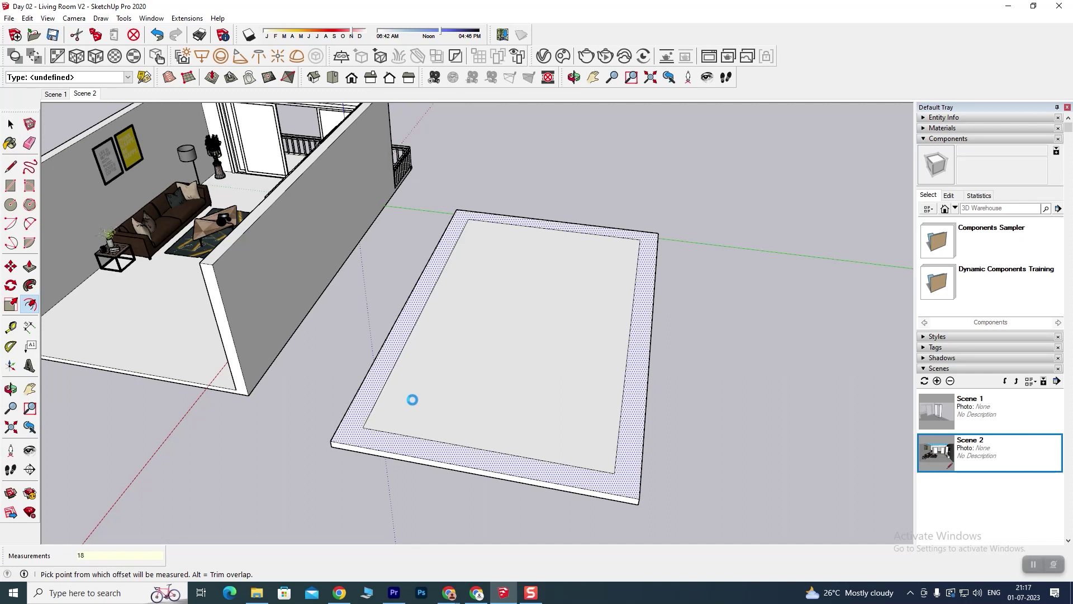
pyautogui.hotkey('ctrl', 'z')
# Offset the slab's top edges inward by 30 to leave a border around a central panel.
pyautogui.click(503, 354)
pyautogui.write('30')
pyautogui.press('Return')
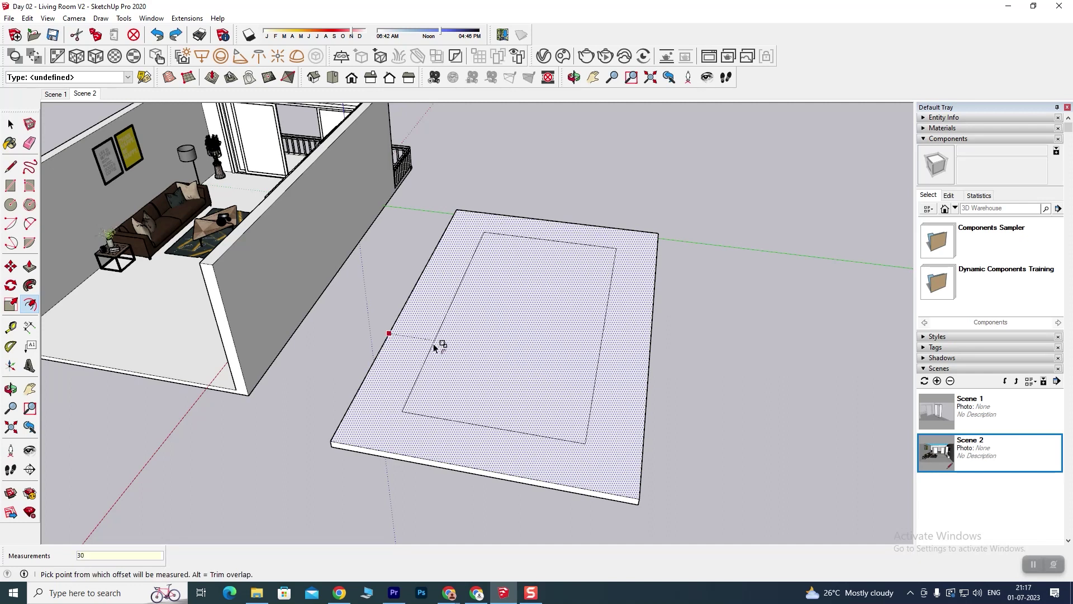
pyautogui.moveTo(499, 401)
pyautogui.mouseDown(button='middle')
pyautogui.moveTo(311, 364)
pyautogui.moveTo(412, 364)
pyautogui.moveTo(498, 383)
pyautogui.moveTo(559, 361)
pyautogui.moveTo(474, 398)
pyautogui.moveTo(496, 402)
pyautogui.mouseUp(button='middle')
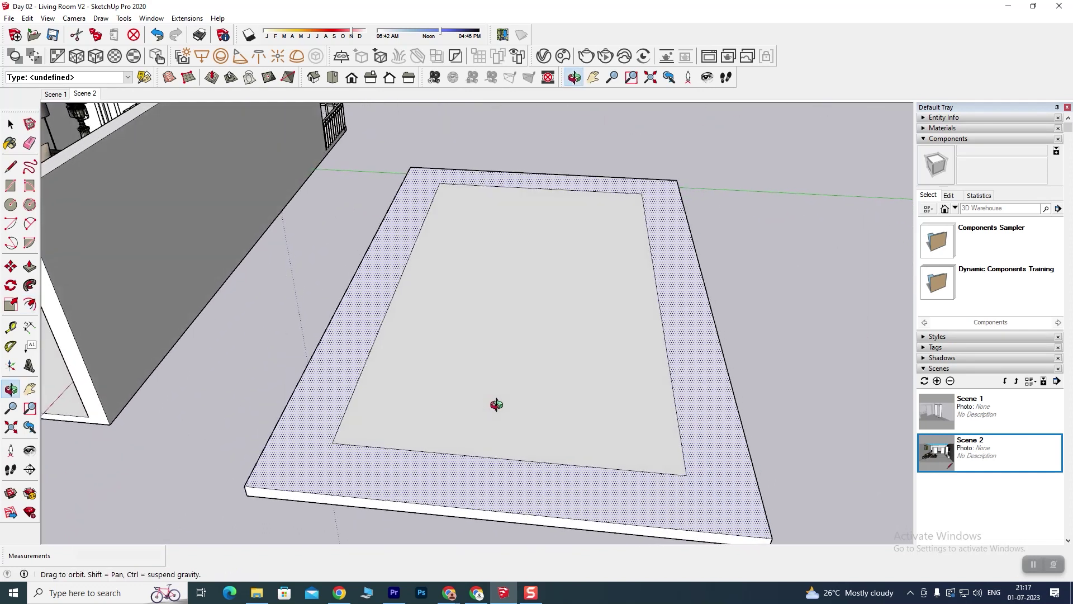
pyautogui.moveTo(527, 371)
pyautogui.keyDown('shift'); pyautogui.mouseDown(button='middle')
pyautogui.moveTo(516, 394)
pyautogui.moveTo(482, 395)
pyautogui.moveTo(467, 380)
pyautogui.moveTo(465, 404)
pyautogui.moveTo(455, 338)
pyautogui.moveTo(484, 347)
pyautogui.moveTo(487, 408)
pyautogui.mouseUp(button='middle'); pyautogui.keyUp('shift')
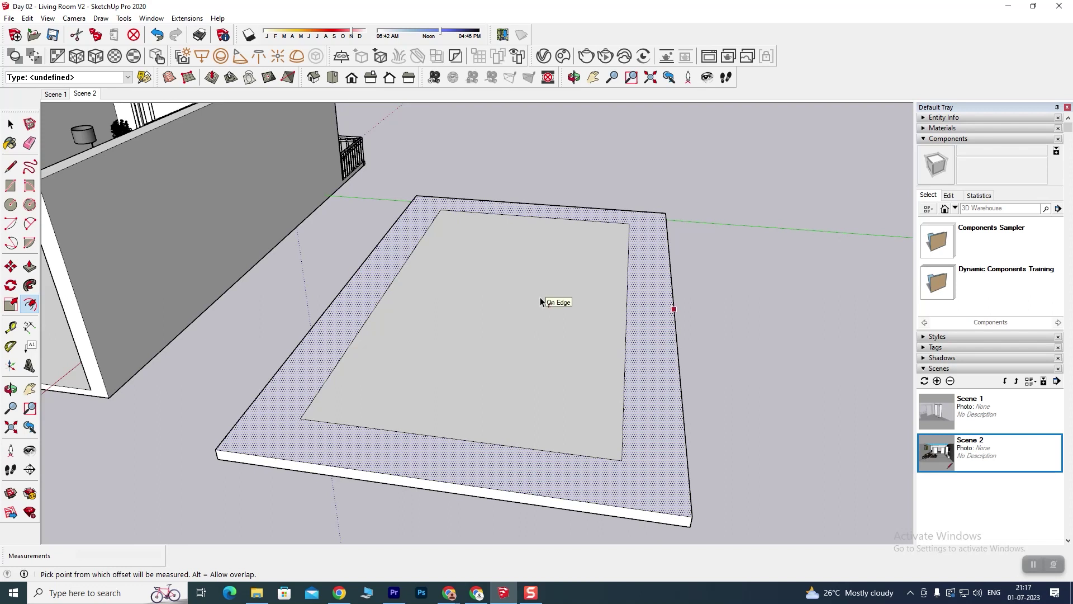
pyautogui.click(10, 124)
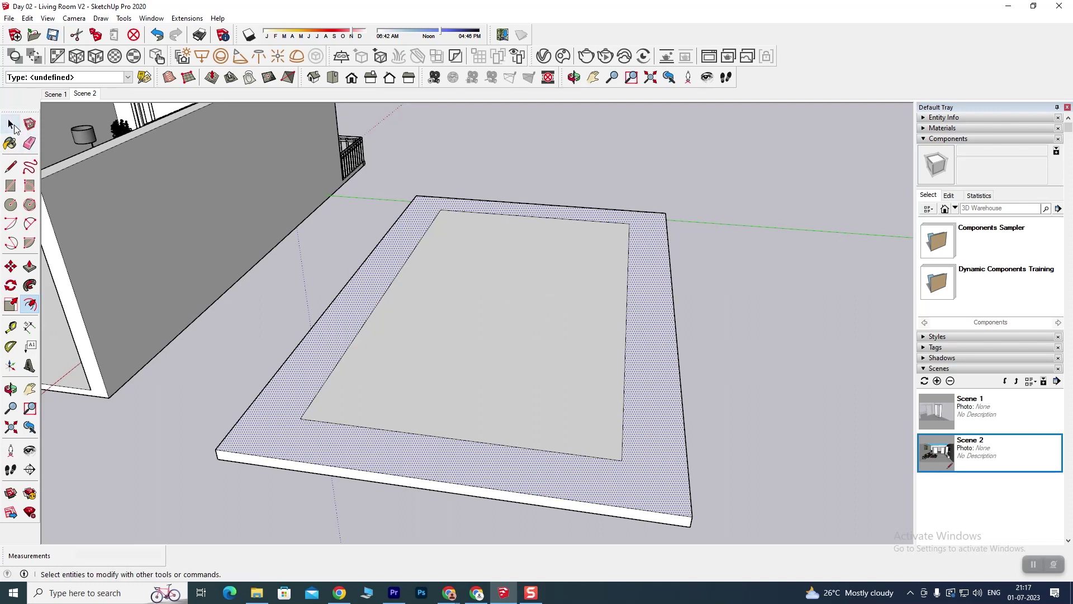
# Select the slab's border face and edges, begin a Move copy, then cancel it.
pyautogui.doubleClick(658, 458)
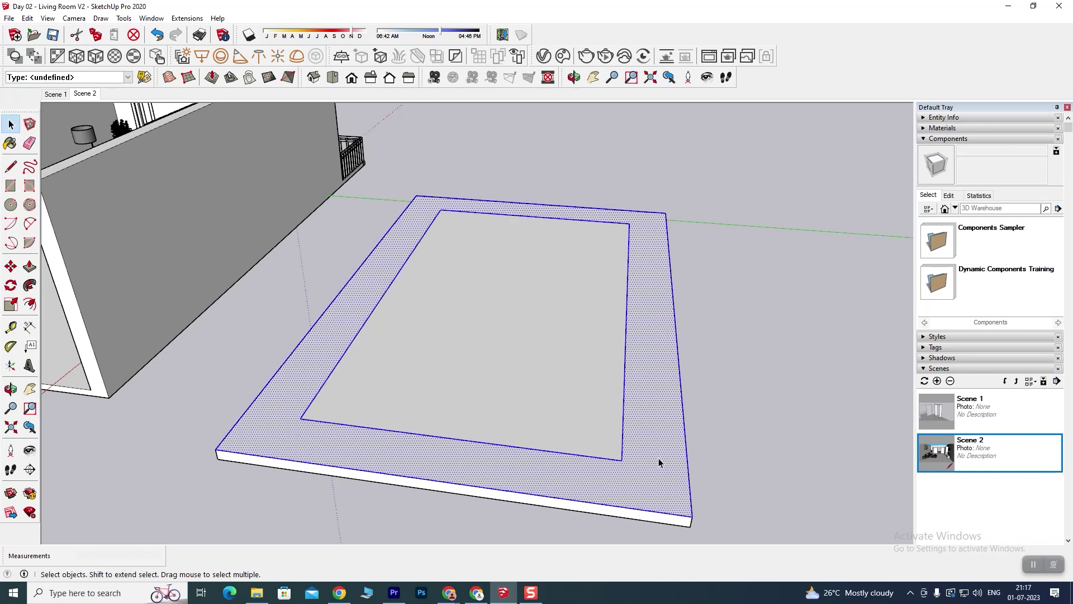
pyautogui.moveTo(662, 517)
pyautogui.mouseDown(button='middle')
pyautogui.moveTo(621, 445)
pyautogui.moveTo(623, 470)
pyautogui.mouseUp(button='middle')
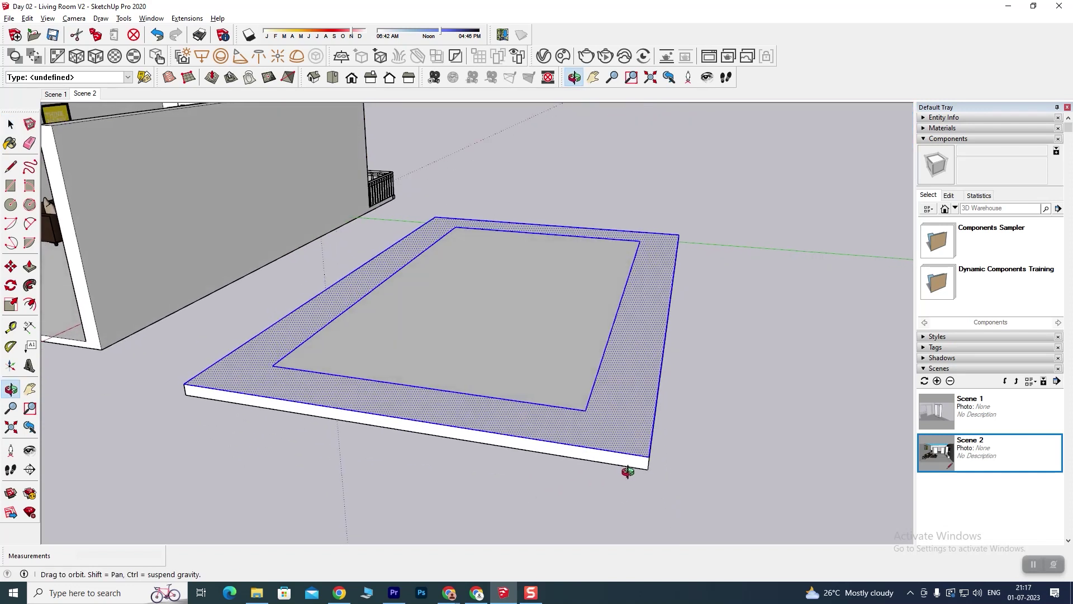
pyautogui.click(11, 266)
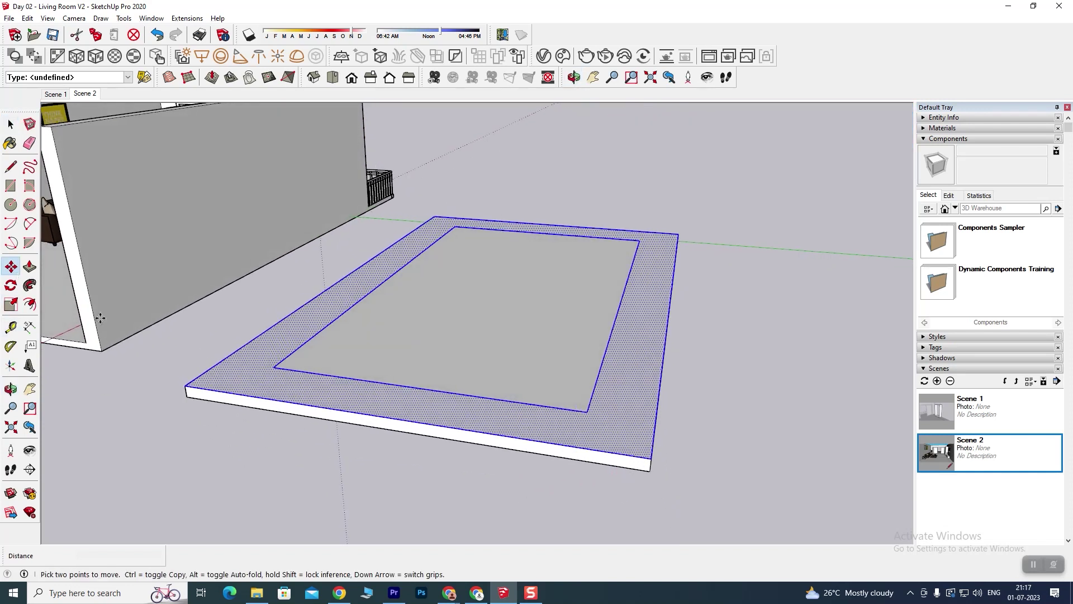
pyautogui.click(650, 458)
pyautogui.press('ctrl')
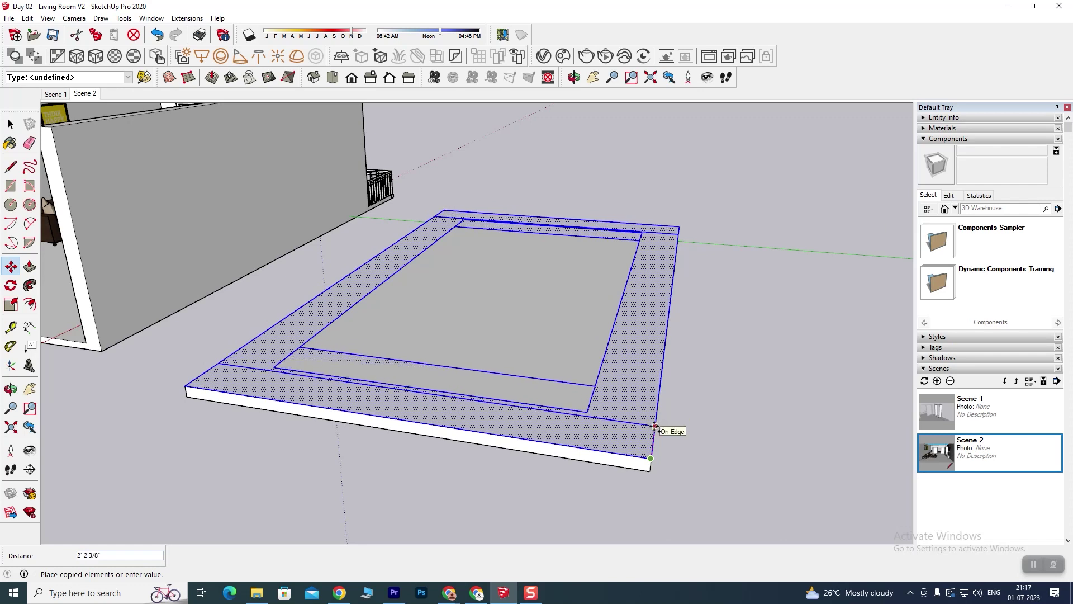
pyautogui.press('Escape')
# Copy the border ring from its corner 4 inches straight up above the slab.
pyautogui.moveTo(658, 467)
pyautogui.mouseDown(button='middle')
pyautogui.moveTo(642, 487)
pyautogui.moveTo(467, 474)
pyautogui.moveTo(434, 457)
pyautogui.mouseUp(button='middle')
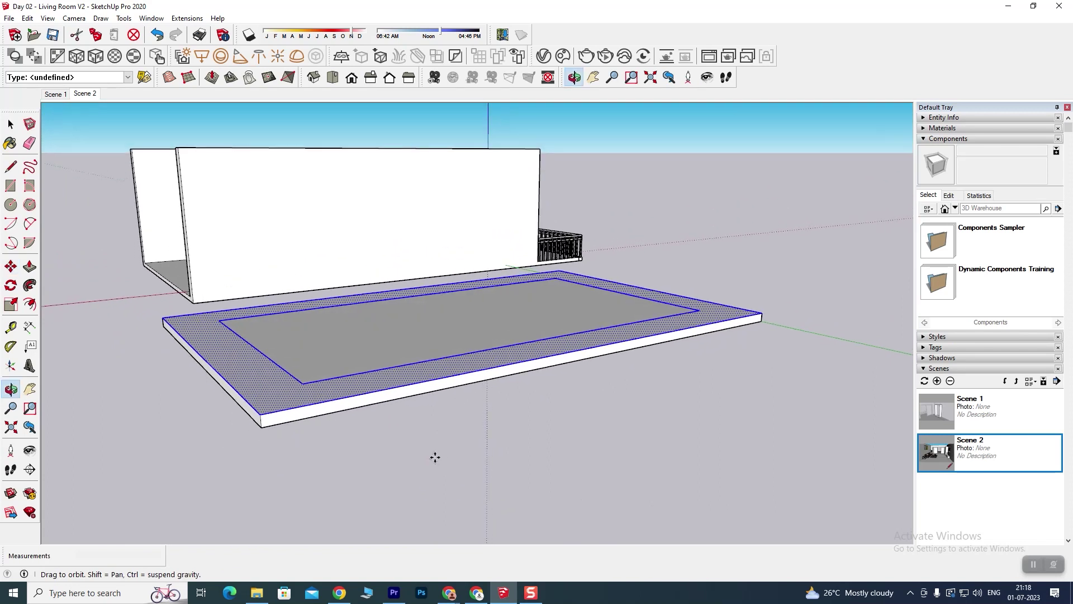
pyautogui.press('ctrl')
pyautogui.click(260, 414)
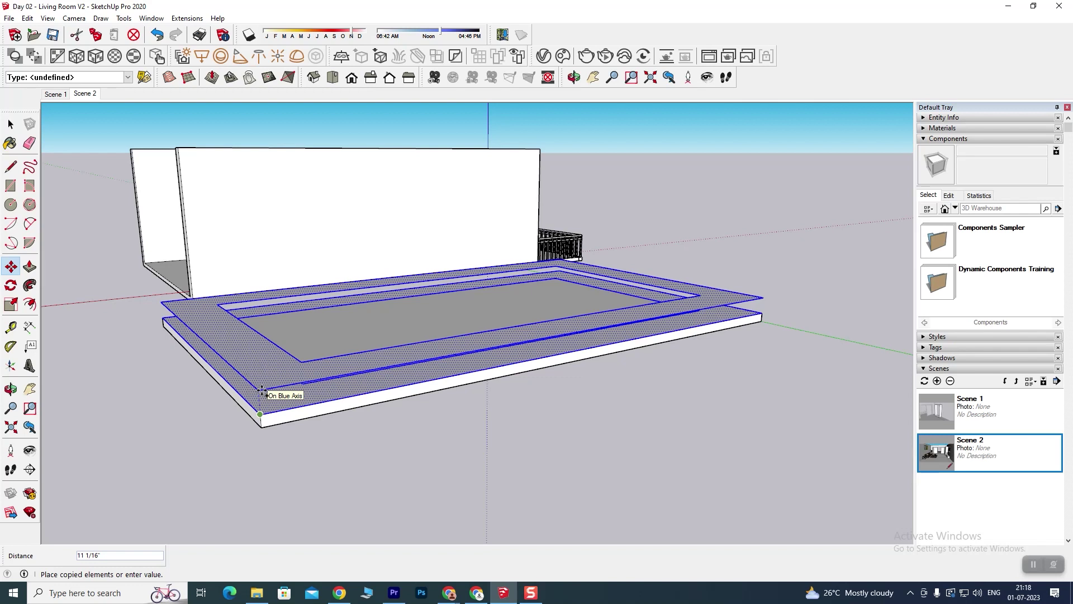
pyautogui.write('4')
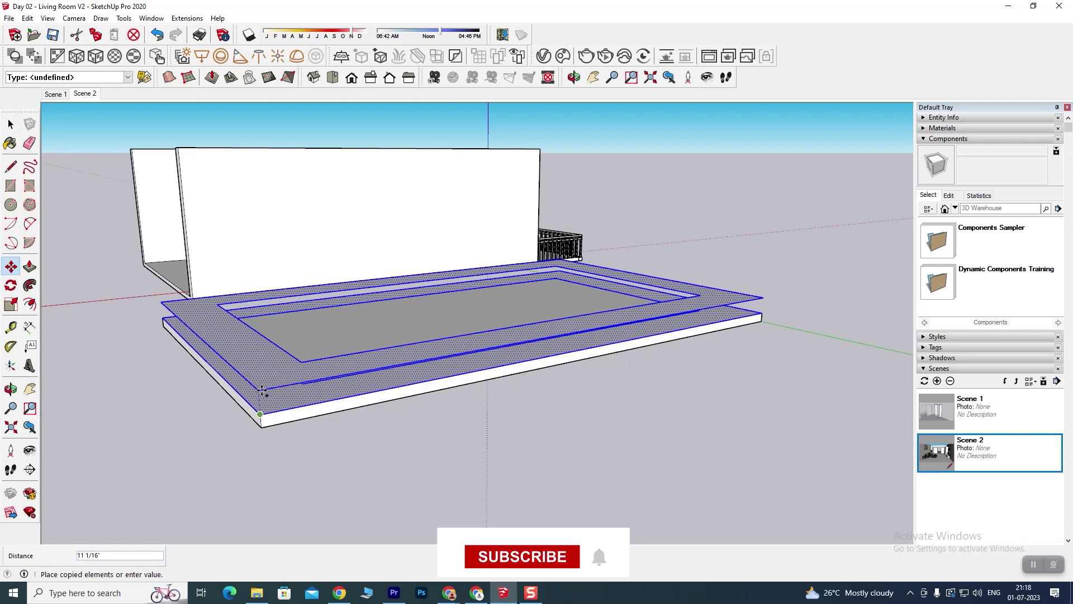
pyautogui.press('Return')
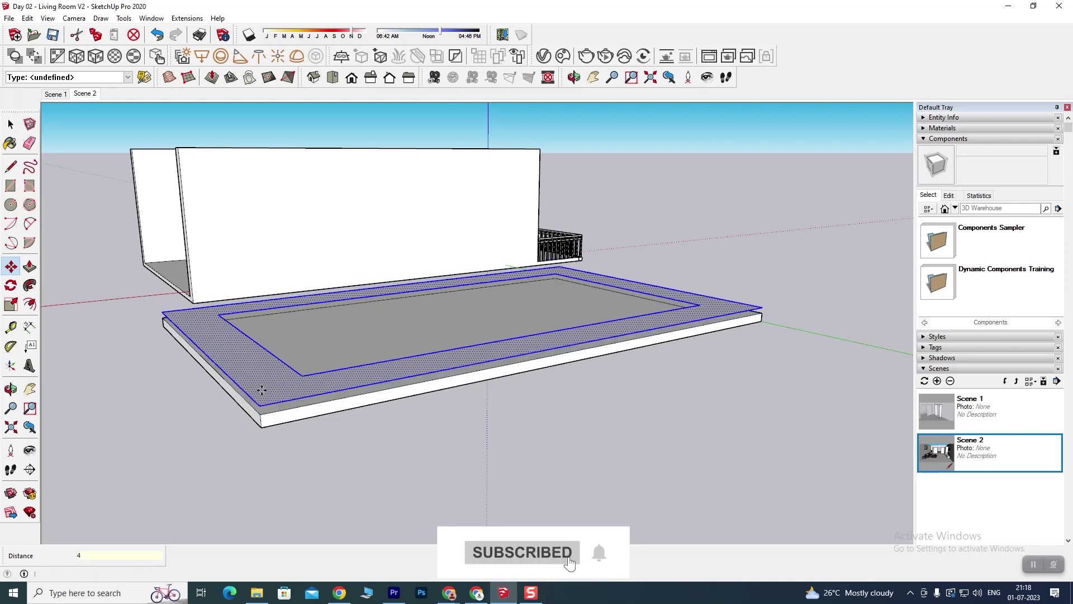
pyautogui.moveTo(283, 366)
pyautogui.mouseDown(button='middle')
pyautogui.moveTo(318, 394)
pyautogui.moveTo(283, 360)
pyautogui.mouseUp(button='middle')
pyautogui.scroll(5, 148, 433)
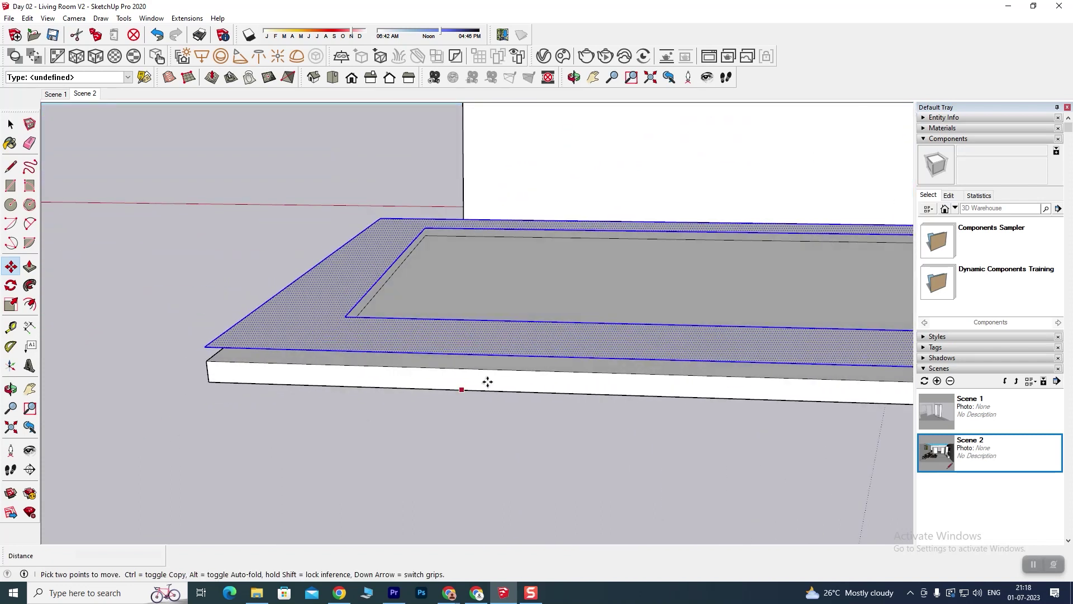
pyautogui.moveTo(486, 378)
pyautogui.mouseDown(button='middle')
pyautogui.moveTo(303, 396)
pyautogui.moveTo(258, 347)
pyautogui.moveTo(415, 314)
pyautogui.moveTo(531, 384)
pyautogui.mouseUp(button='middle')
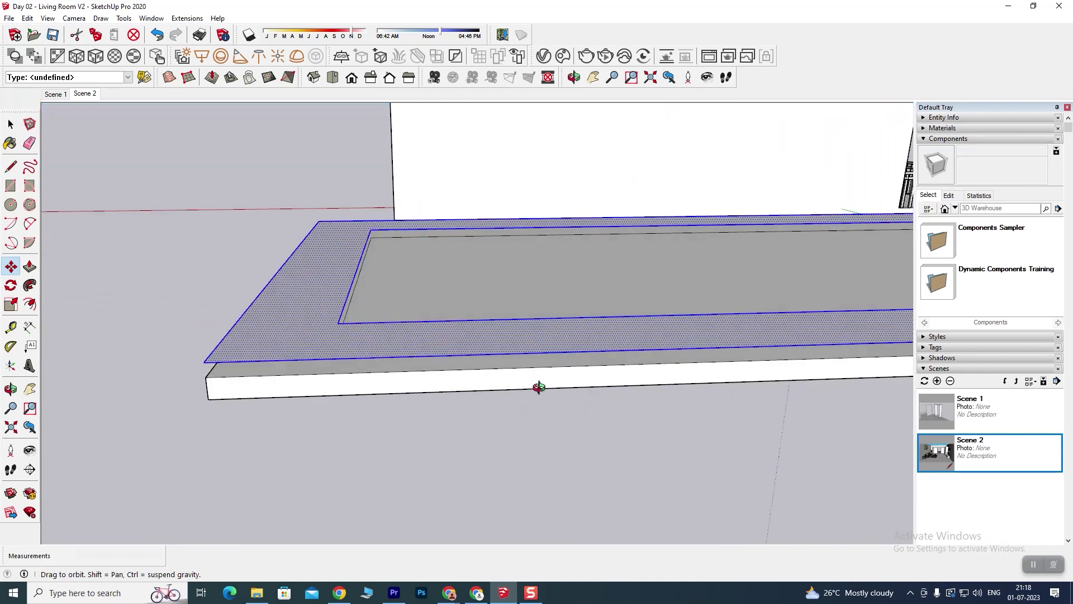
pyautogui.click(10, 124)
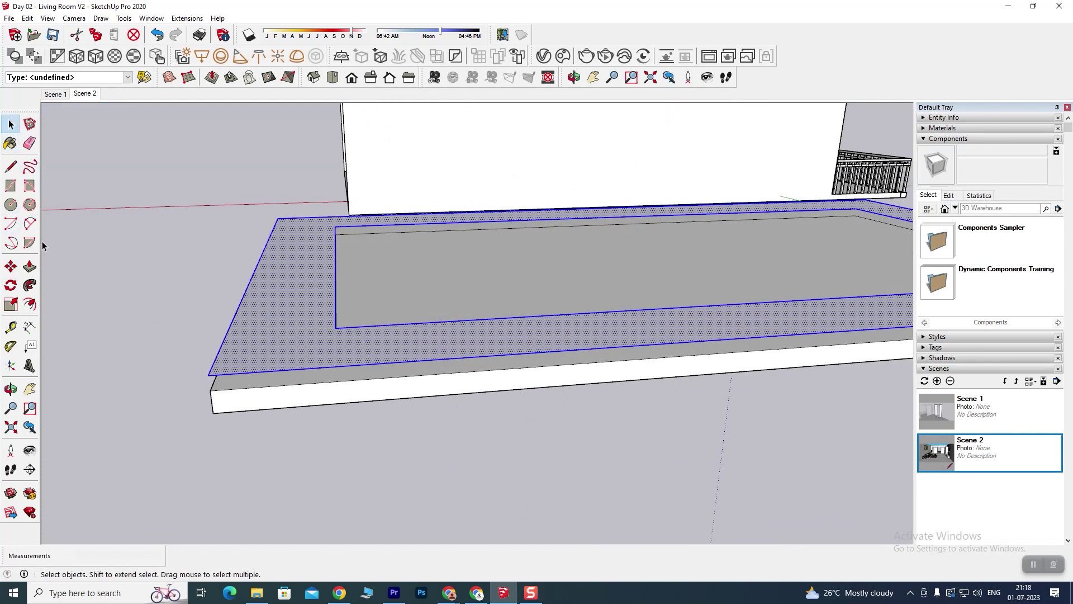
# Pull the copied border face up 2 inches.
pyautogui.click(29, 268)
pyautogui.click(276, 342)
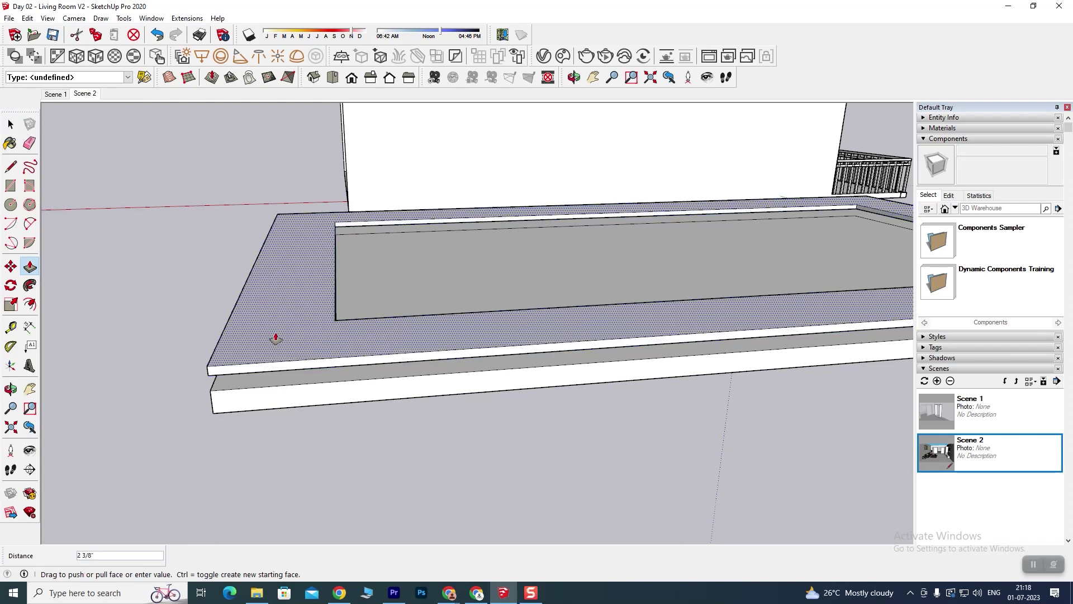
pyautogui.write('2')
pyautogui.press('Return')
pyautogui.moveTo(345, 391)
pyautogui.mouseDown(button='middle')
pyautogui.moveTo(369, 379)
pyautogui.moveTo(354, 297)
pyautogui.moveTo(275, 249)
pyautogui.moveTo(299, 318)
pyautogui.moveTo(268, 319)
pyautogui.moveTo(366, 318)
pyautogui.mouseUp(button='middle')
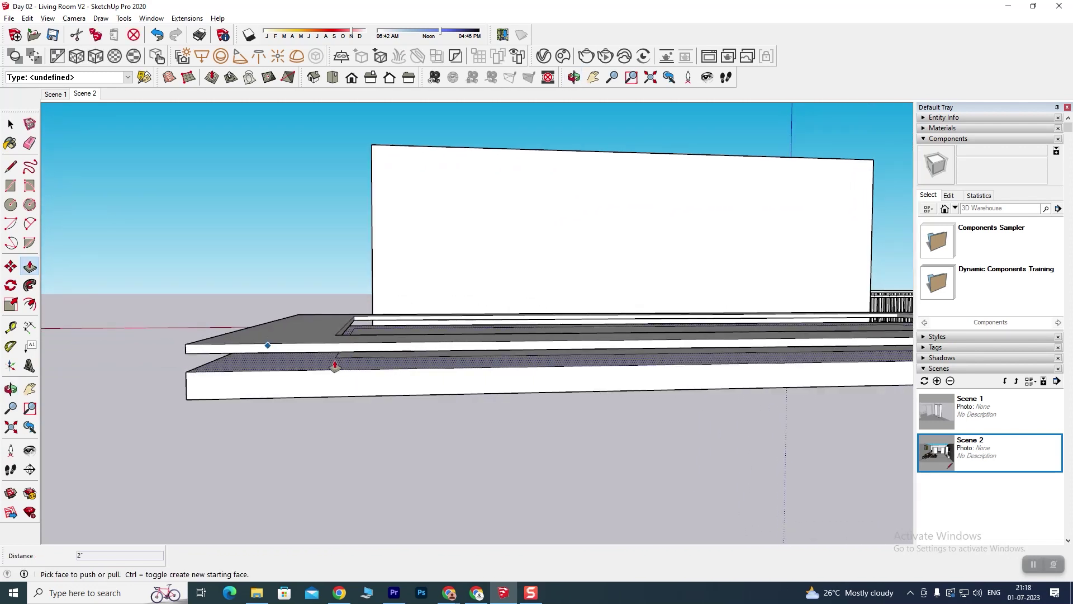
# Push the inner panel face down into a 2-inch recess, correcting an initial 6.
pyautogui.click(310, 366)
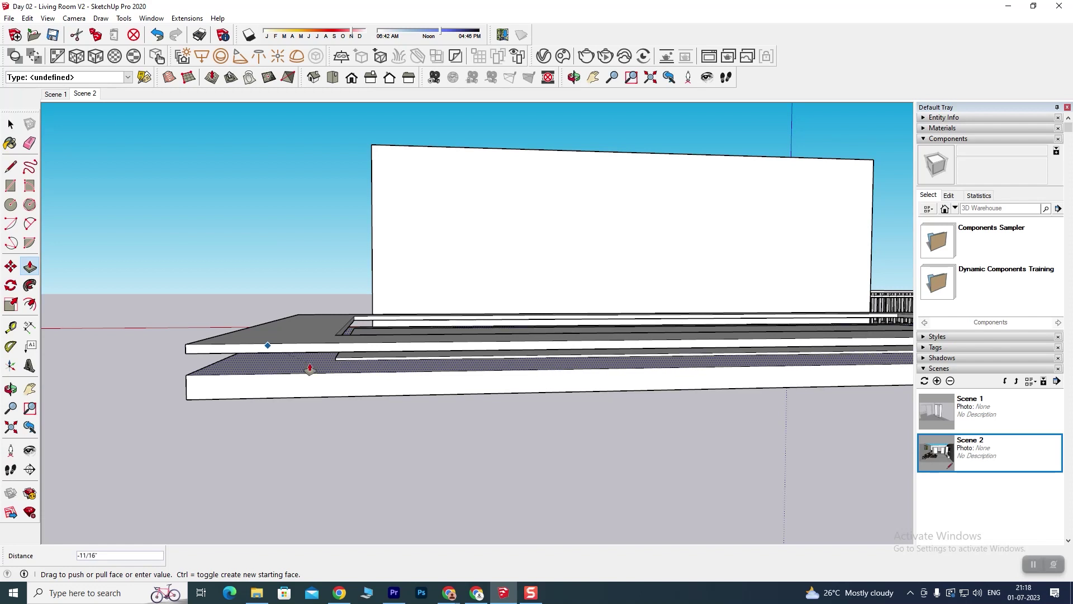
pyautogui.moveTo(441, 391)
pyautogui.mouseDown(button='middle')
pyautogui.moveTo(342, 466)
pyautogui.moveTo(450, 424)
pyautogui.moveTo(383, 455)
pyautogui.moveTo(431, 401)
pyautogui.moveTo(437, 354)
pyautogui.moveTo(428, 395)
pyautogui.moveTo(377, 439)
pyautogui.moveTo(412, 443)
pyautogui.moveTo(418, 479)
pyautogui.mouseUp(button='middle')
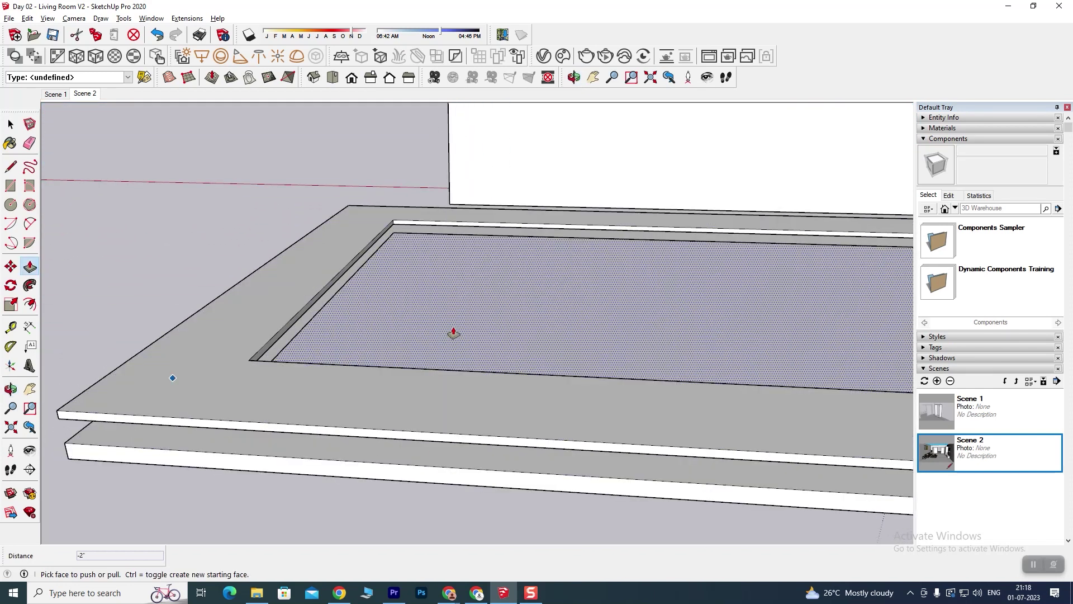
pyautogui.click(453, 334)
pyautogui.write('6')
pyautogui.press('Return')
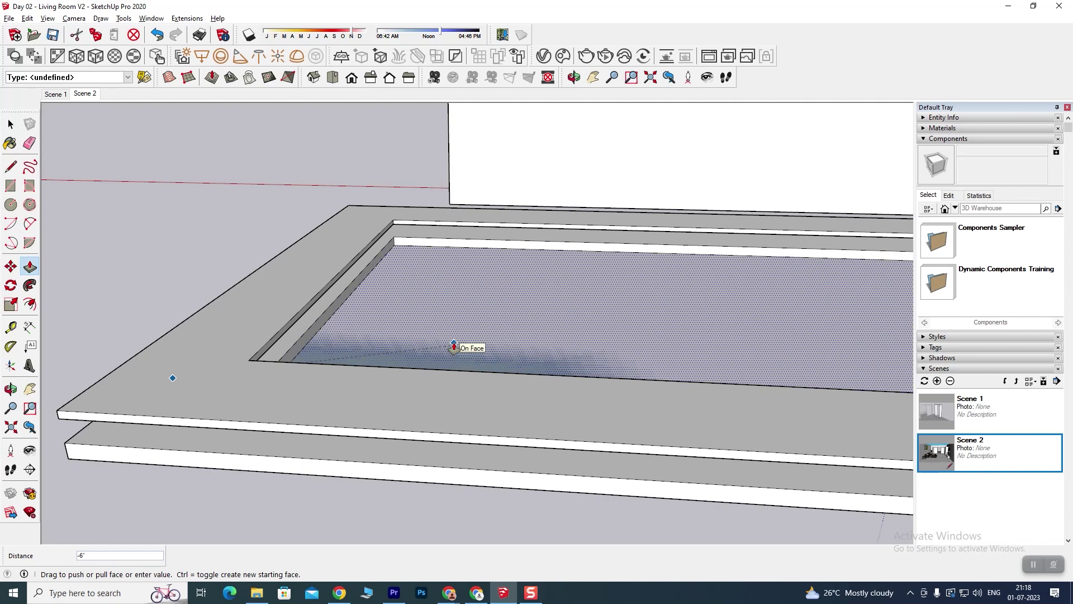
pyautogui.write('2')
pyautogui.press('Return')
pyautogui.moveTo(531, 327)
pyautogui.mouseDown(button='middle')
pyautogui.moveTo(497, 441)
pyautogui.moveTo(597, 432)
pyautogui.moveTo(616, 343)
pyautogui.moveTo(635, 335)
pyautogui.moveTo(475, 402)
pyautogui.moveTo(539, 366)
pyautogui.moveTo(562, 368)
pyautogui.moveTo(551, 379)
pyautogui.moveTo(559, 400)
pyautogui.mouseUp(button='middle')
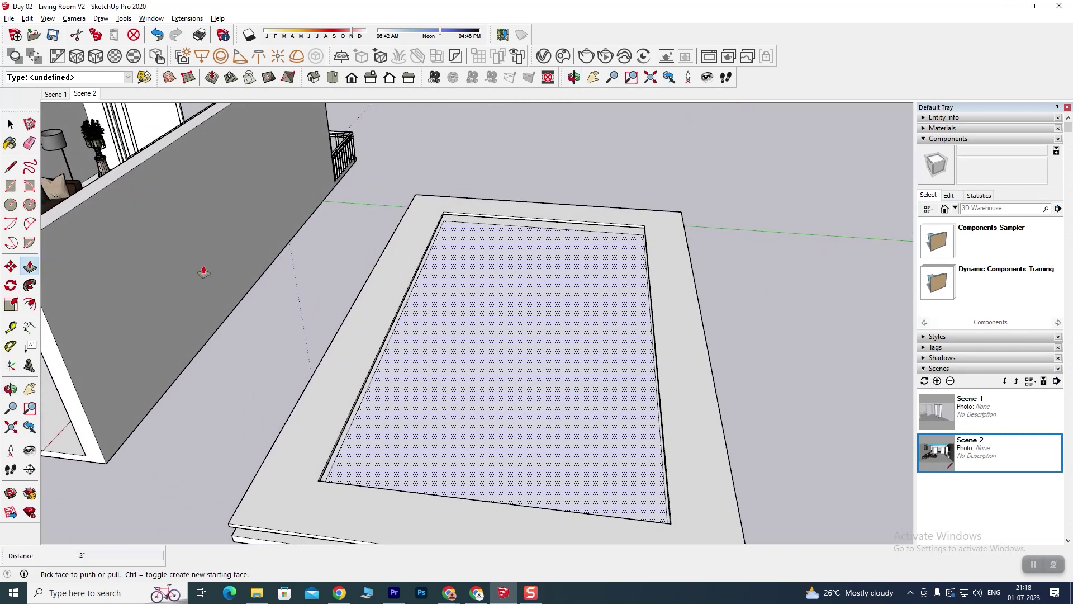
pyautogui.click(10, 267)
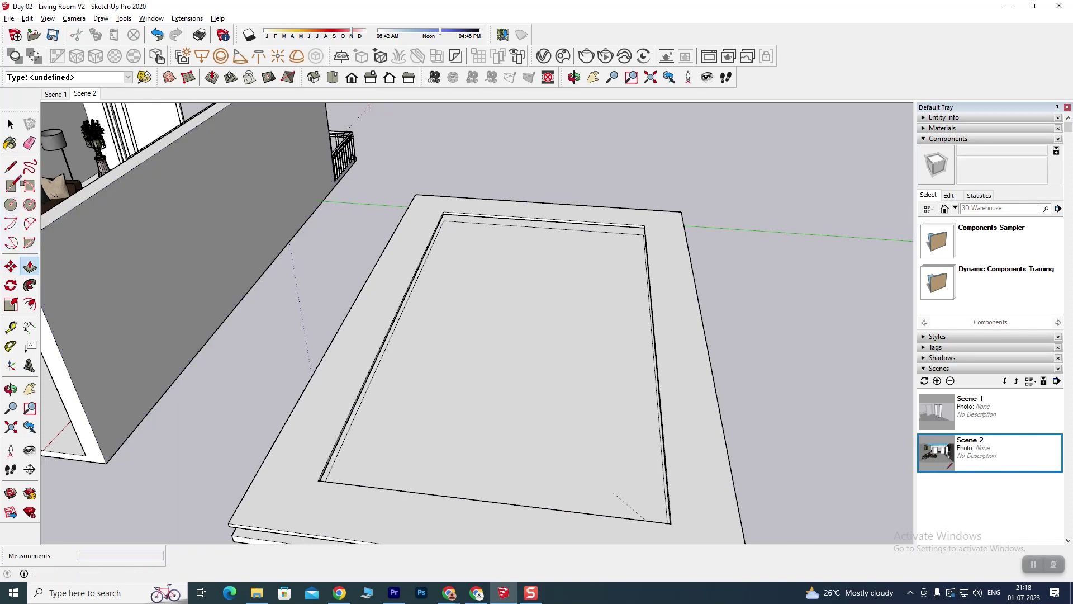
# Offset a smaller inset rectangle inside the recessed panel face.
pyautogui.press('space')
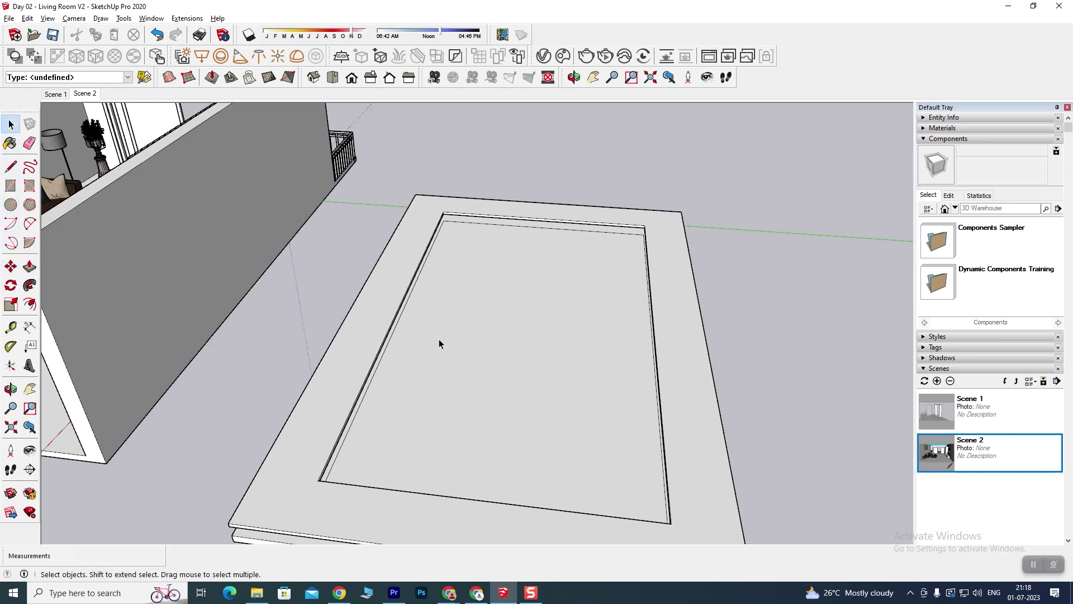
pyautogui.click(504, 358)
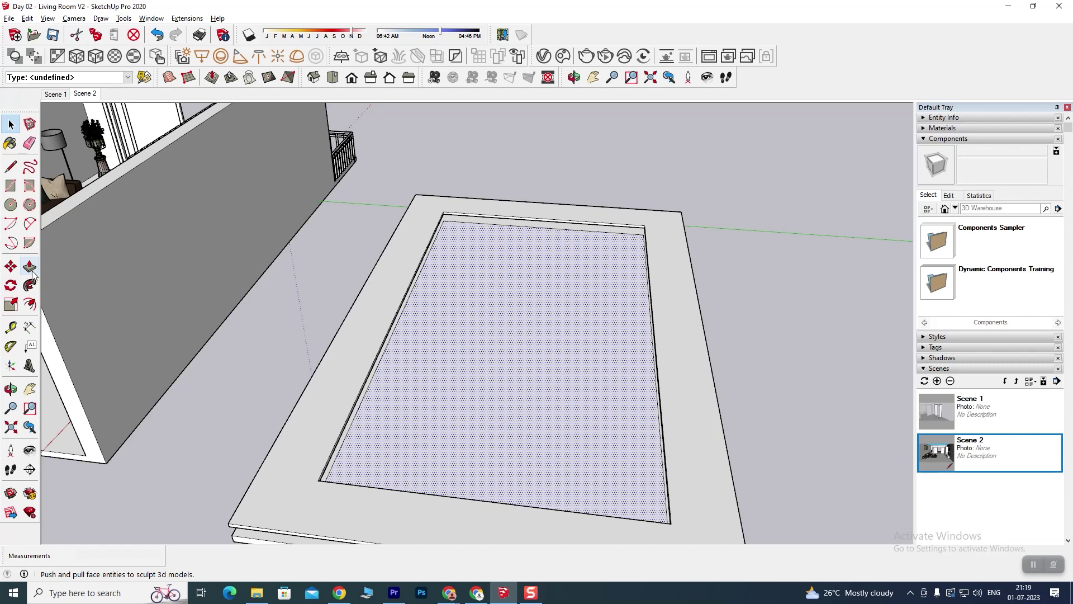
pyautogui.click(30, 304)
pyautogui.click(495, 350)
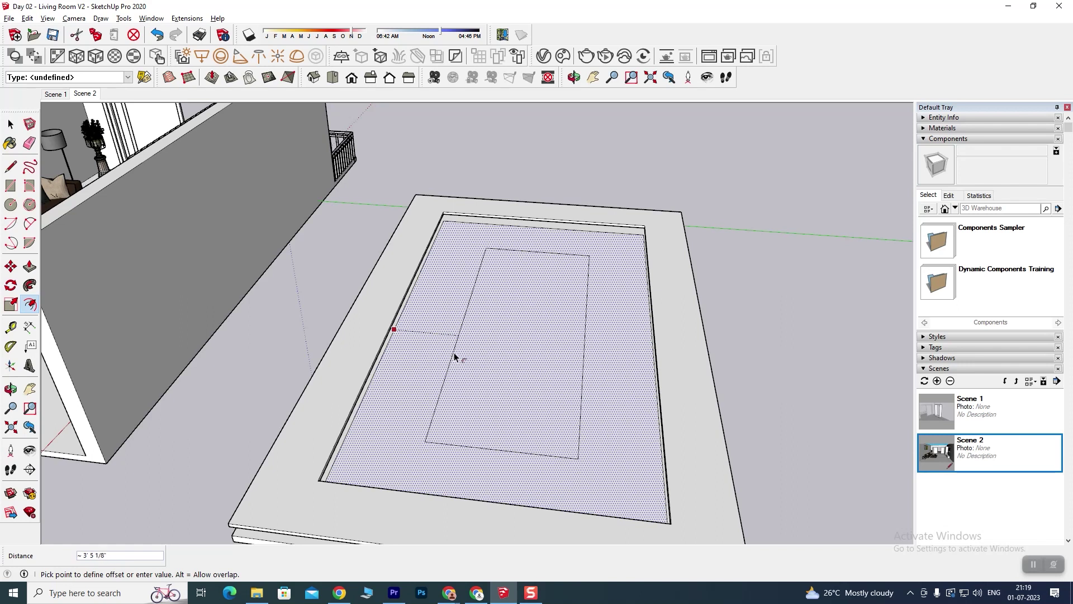
pyautogui.click(449, 354)
pyautogui.moveTo(514, 400)
pyautogui.mouseDown(button='middle')
pyautogui.moveTo(399, 378)
pyautogui.moveTo(419, 424)
pyautogui.moveTo(395, 433)
pyautogui.moveTo(412, 419)
pyautogui.mouseUp(button='middle')
# Pull the inset rectangle up 5 inches into a block, then lower its top.
pyautogui.click(30, 266)
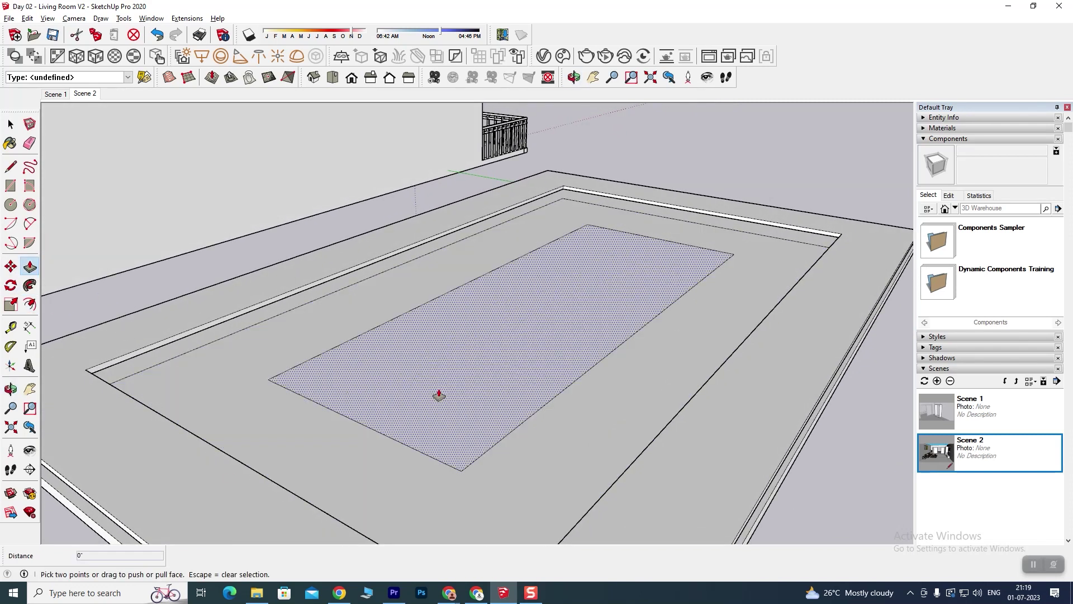
pyautogui.click(439, 395)
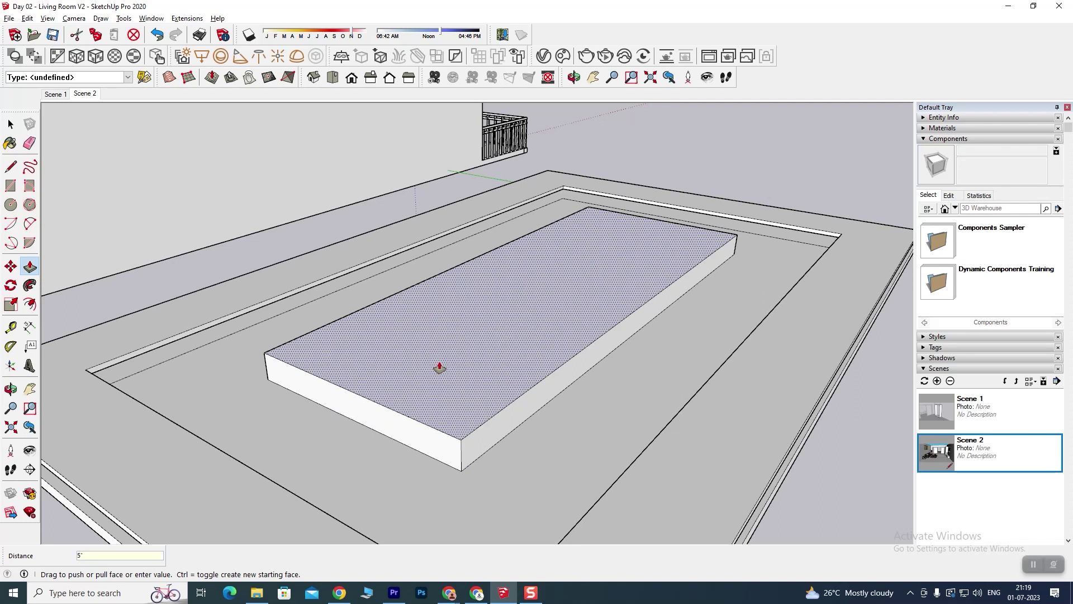
pyautogui.press('Return')
pyautogui.moveTo(469, 403)
pyautogui.mouseDown(button='middle')
pyautogui.moveTo(454, 389)
pyautogui.moveTo(468, 317)
pyautogui.moveTo(470, 359)
pyautogui.moveTo(458, 365)
pyautogui.mouseUp(button='middle')
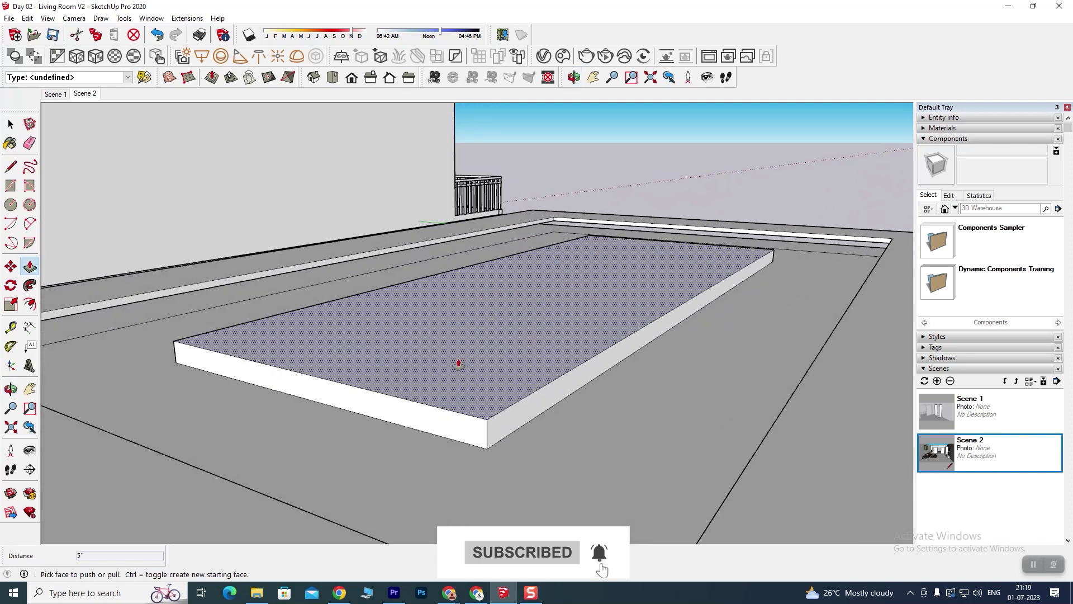
pyautogui.click(459, 364)
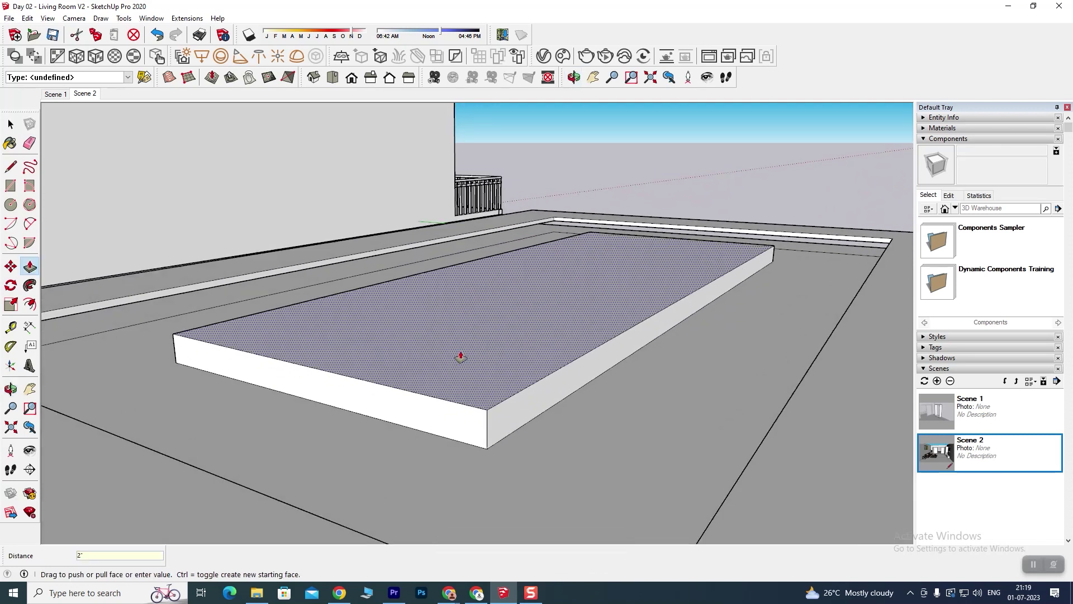
pyautogui.click(491, 437)
pyautogui.moveTo(490, 437)
pyautogui.mouseDown(button='middle')
pyautogui.moveTo(541, 412)
pyautogui.moveTo(510, 419)
pyautogui.mouseUp(button='middle')
pyautogui.click(15, 166)
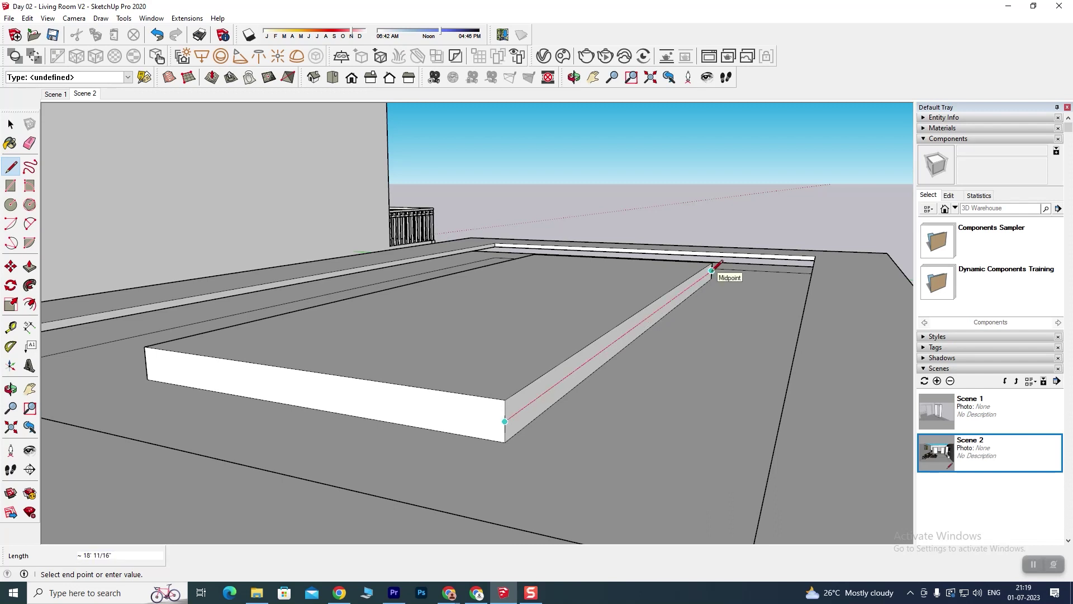
# Draw a line across the block's side face from its corner.
pyautogui.moveTo(490, 400)
pyautogui.mouseDown(button='middle')
pyautogui.moveTo(481, 408)
pyautogui.moveTo(587, 391)
pyautogui.mouseUp(button='middle')
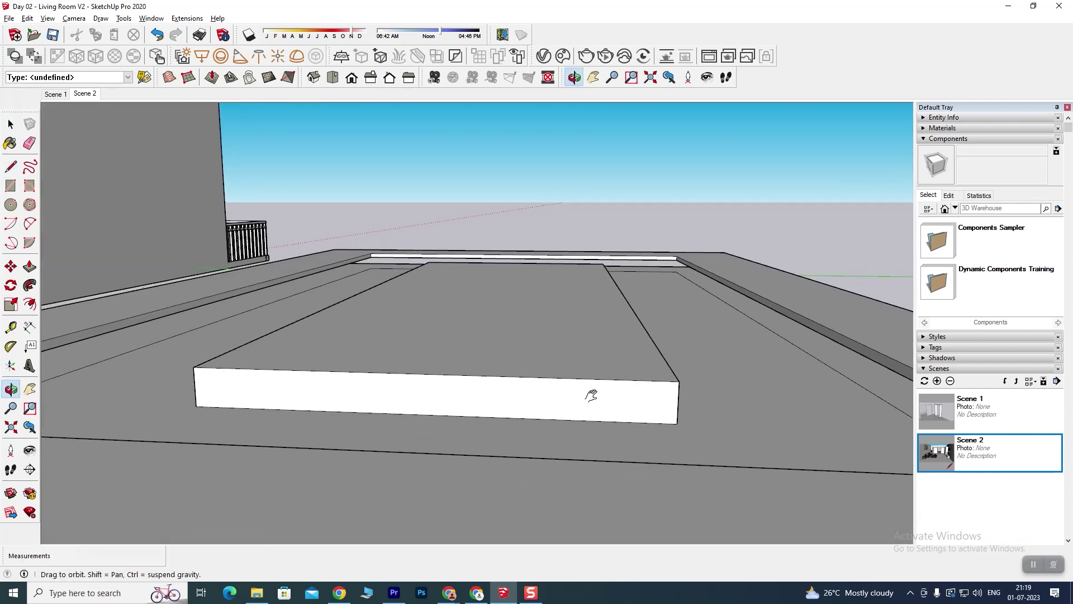
pyautogui.click(678, 401)
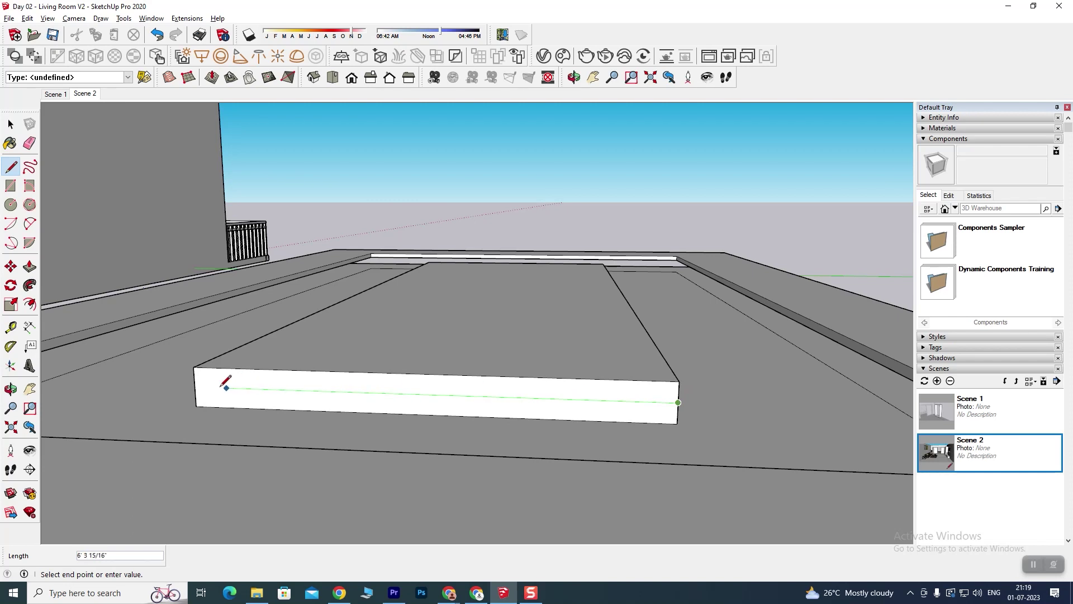
pyautogui.moveTo(195, 401)
pyautogui.mouseDown(button='middle')
pyautogui.moveTo(435, 443)
pyautogui.moveTo(376, 438)
pyautogui.moveTo(678, 395)
pyautogui.mouseUp(button='middle')
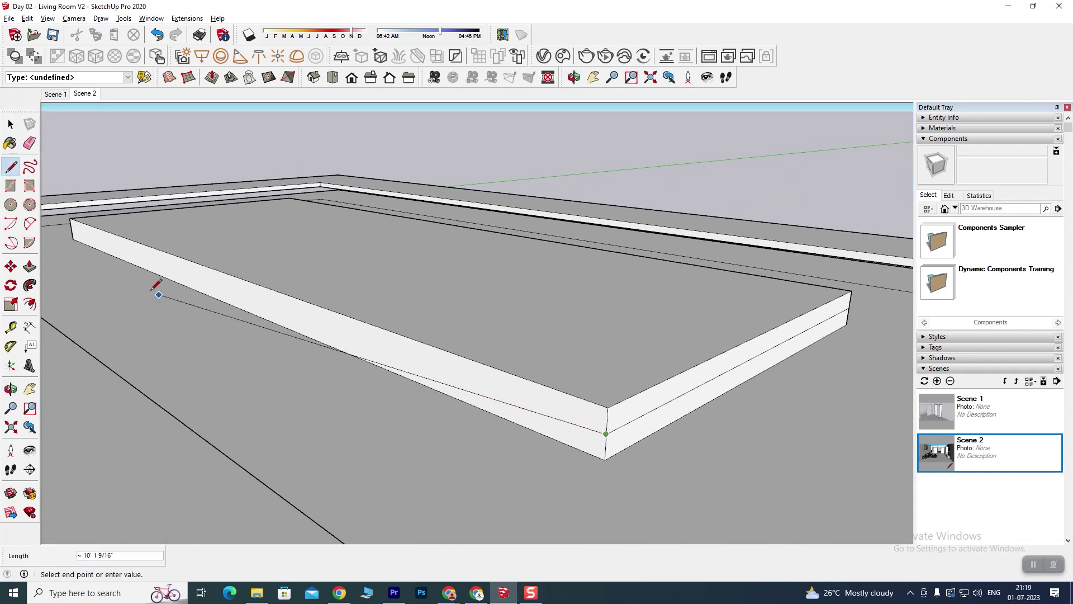
pyautogui.moveTo(78, 222)
pyautogui.mouseDown(button='middle')
pyautogui.moveTo(384, 353)
pyautogui.moveTo(554, 374)
pyautogui.moveTo(577, 211)
pyautogui.moveTo(537, 281)
pyautogui.moveTo(642, 359)
pyautogui.mouseUp(button='middle')
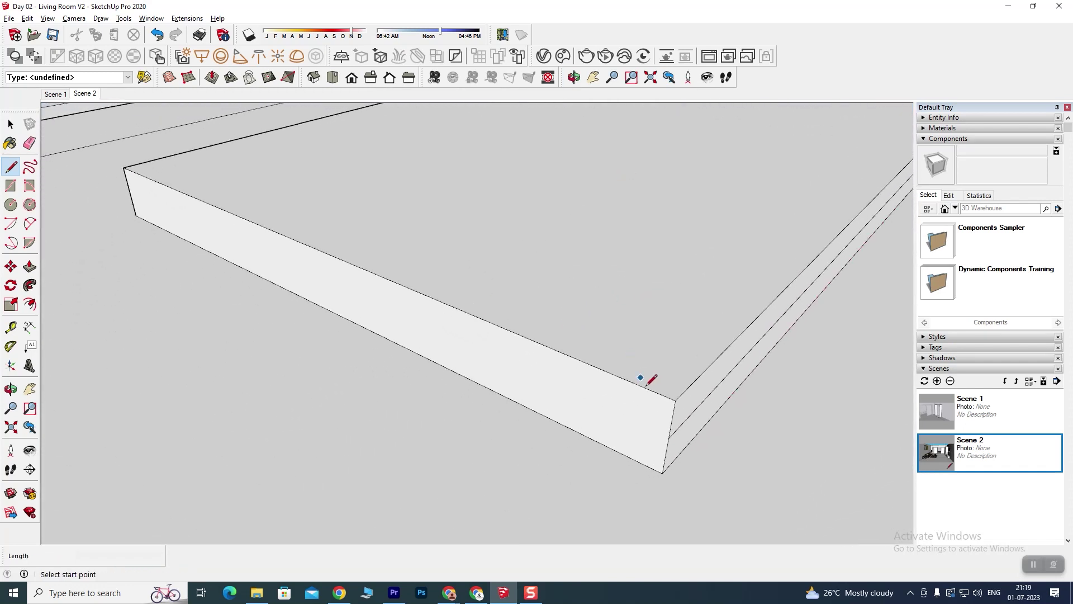
pyautogui.click(131, 192)
# Select the dividing edge along the block's side face.
pyautogui.moveTo(345, 247)
pyautogui.mouseDown(button='middle')
pyautogui.moveTo(511, 383)
pyautogui.moveTo(443, 395)
pyautogui.moveTo(558, 376)
pyautogui.moveTo(369, 376)
pyautogui.mouseUp(button='middle')
pyautogui.scroll(2, 370, 376)
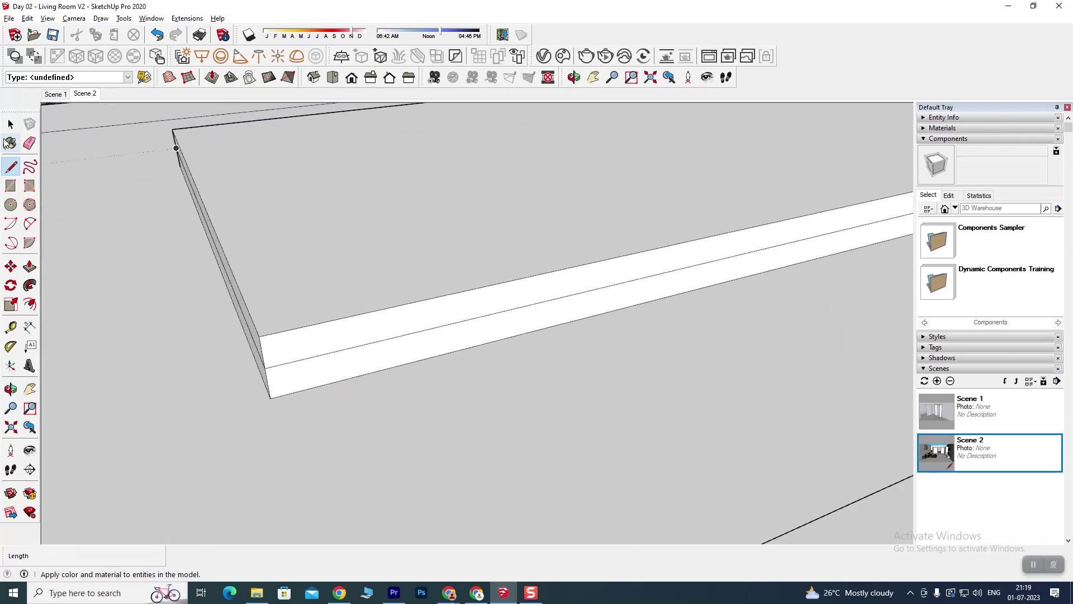
pyautogui.doubleClick(333, 353)
pyautogui.click(320, 355)
pyautogui.moveTo(434, 367)
pyautogui.mouseDown(button='middle')
pyautogui.moveTo(342, 414)
pyautogui.moveTo(469, 384)
pyautogui.mouseUp(button='middle')
pyautogui.click(458, 345)
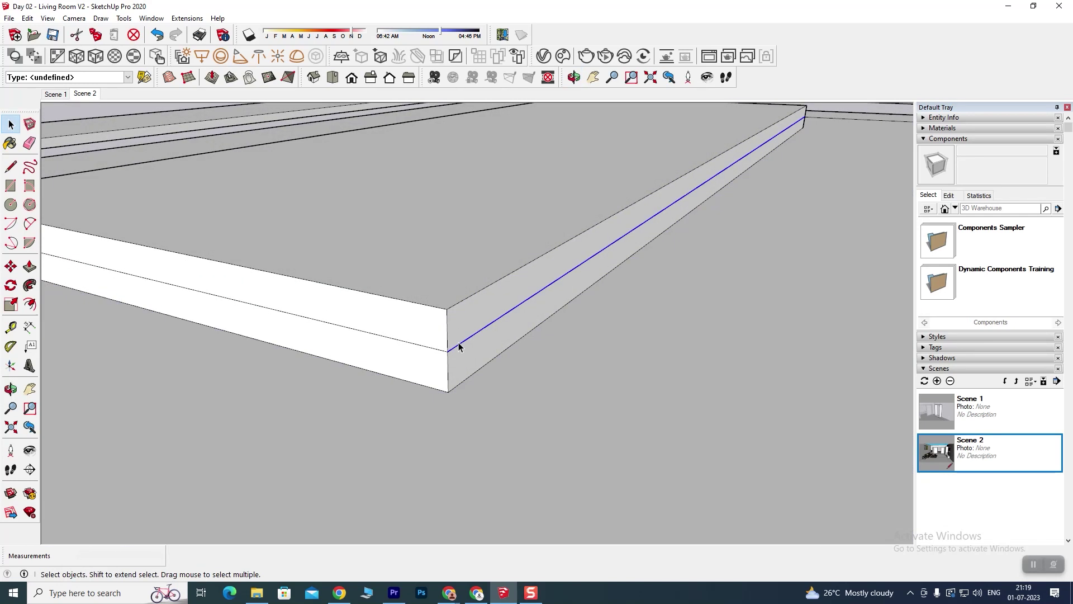
pyautogui.moveTo(436, 352)
pyautogui.mouseDown(button='middle')
pyautogui.moveTo(508, 409)
pyautogui.moveTo(555, 371)
pyautogui.moveTo(448, 357)
pyautogui.moveTo(671, 379)
pyautogui.moveTo(651, 410)
pyautogui.moveTo(495, 402)
pyautogui.mouseUp(button='middle')
pyautogui.scroll(-3, 553, 377)
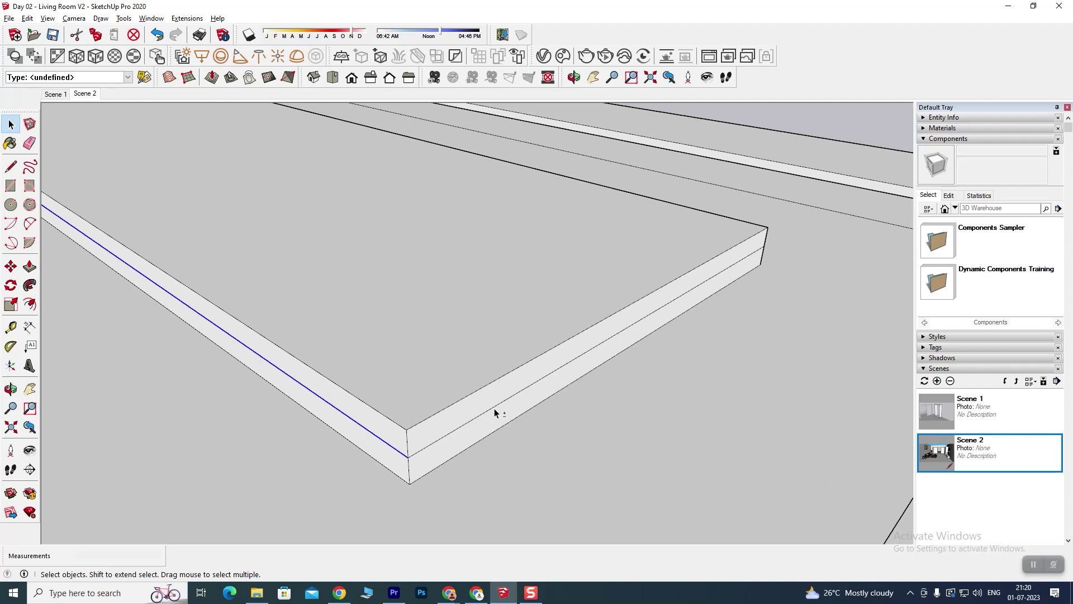
pyautogui.moveTo(603, 410)
pyautogui.mouseDown(button='middle')
pyautogui.moveTo(676, 408)
pyautogui.moveTo(351, 356)
pyautogui.moveTo(578, 391)
pyautogui.moveTo(655, 423)
pyautogui.mouseUp(button='middle')
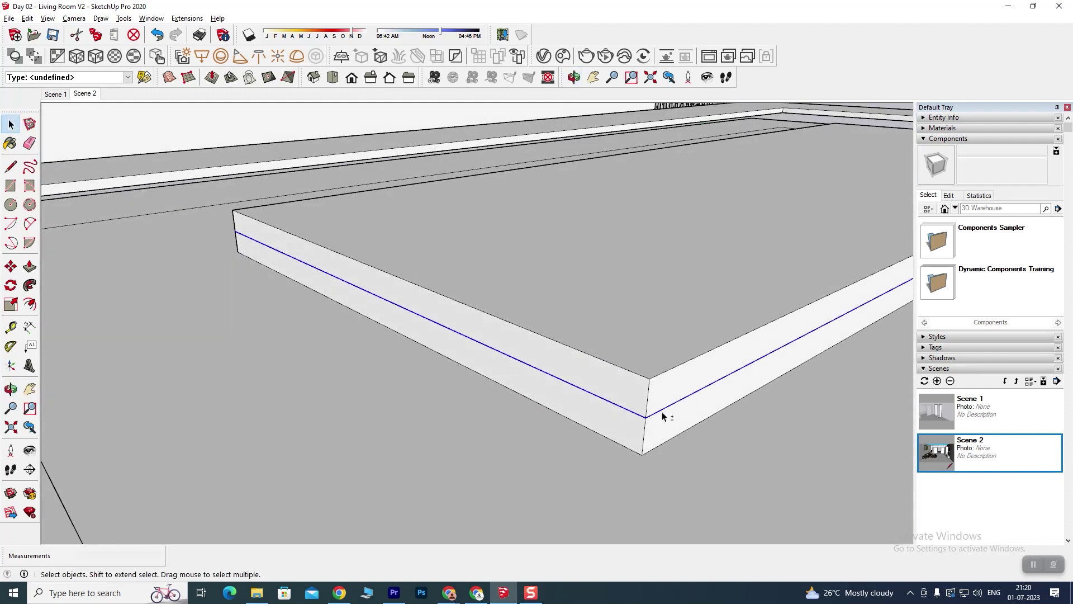
# Raise the dividing edge 7/8 inch and view the whole slab.
pyautogui.click(12, 267)
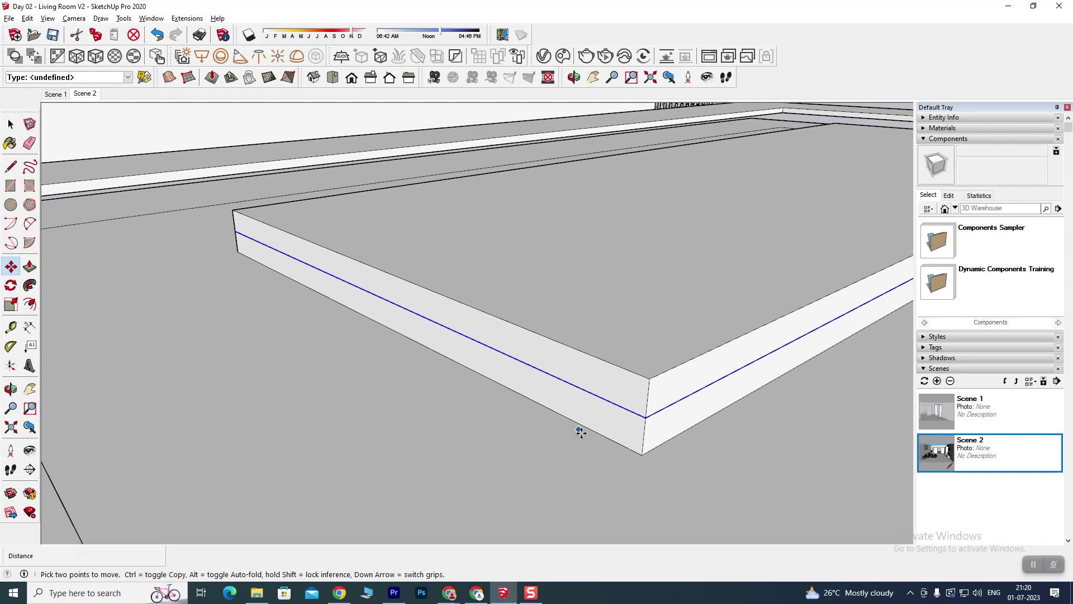
pyautogui.click(641, 452)
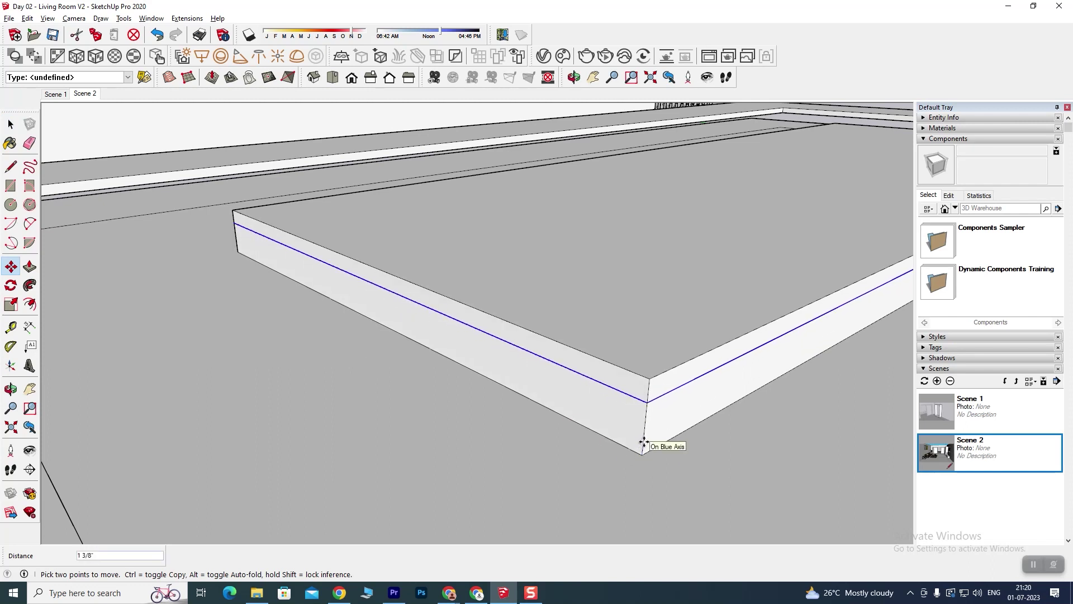
pyautogui.click(641, 445)
pyautogui.press('space')
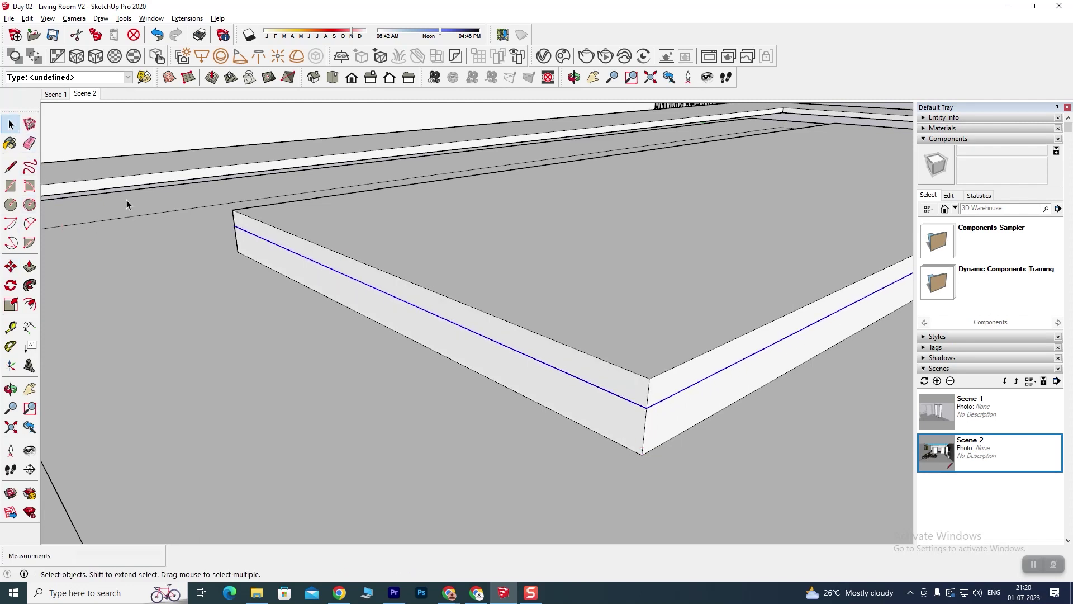
pyautogui.scroll(-3, 340, 331)
pyautogui.moveTo(340, 331)
pyautogui.mouseDown(button='middle')
pyautogui.moveTo(530, 337)
pyautogui.moveTo(491, 401)
pyautogui.moveTo(438, 419)
pyautogui.moveTo(276, 345)
pyautogui.mouseUp(button='middle')
pyautogui.scroll(3, 490, 400)
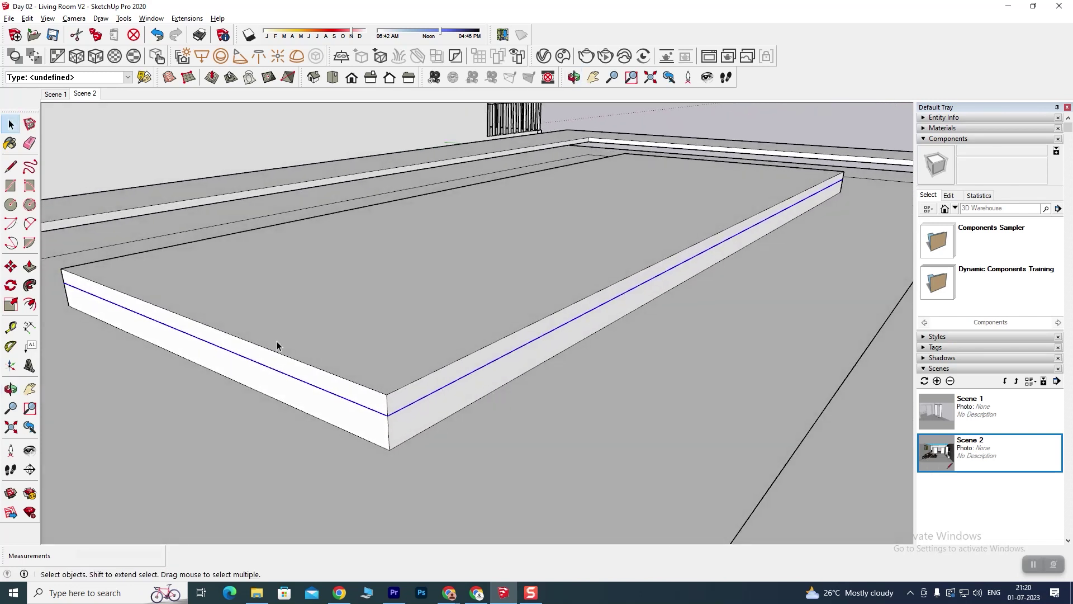
pyautogui.click(29, 266)
# Push each of the slab's four lower side faces inward 6 inches.
pyautogui.moveTo(408, 426); pyautogui.dragTo(380, 420)
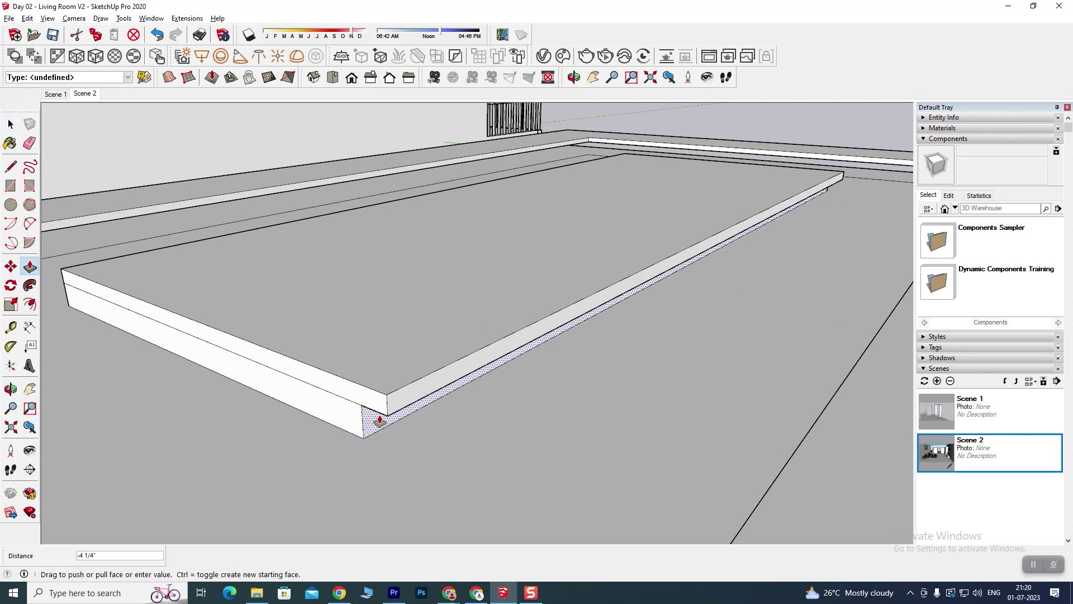
pyautogui.write('6')
pyautogui.press('Return')
pyautogui.moveTo(334, 416); pyautogui.dragTo(372, 391)
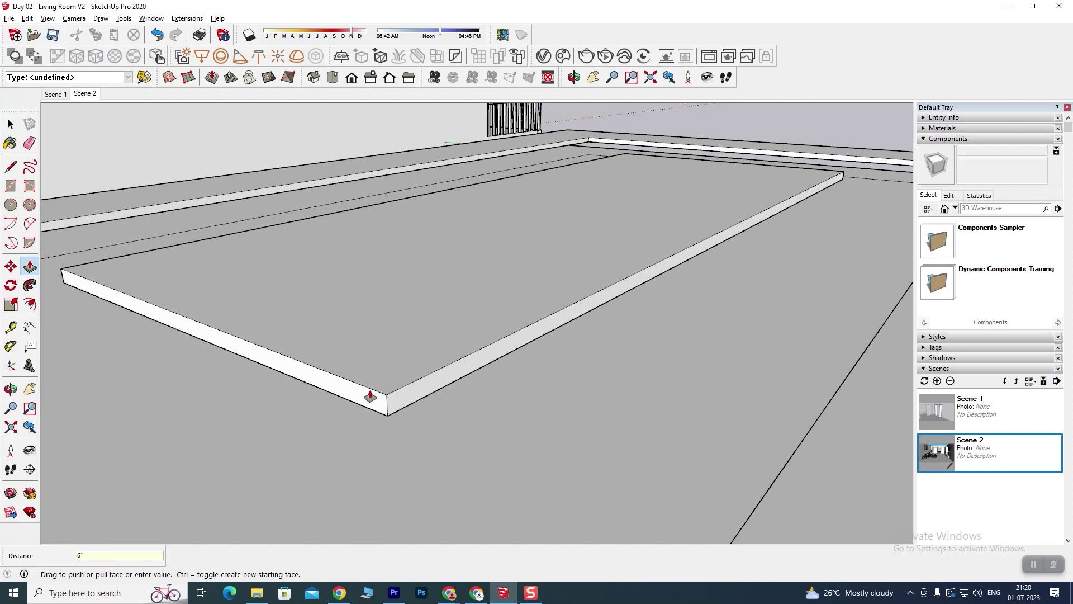
pyautogui.moveTo(385, 340)
pyautogui.mouseDown(button='middle')
pyautogui.moveTo(342, 402)
pyautogui.moveTo(446, 353)
pyautogui.moveTo(620, 376)
pyautogui.moveTo(335, 374)
pyautogui.moveTo(604, 358)
pyautogui.moveTo(513, 406)
pyautogui.mouseUp(button='middle')
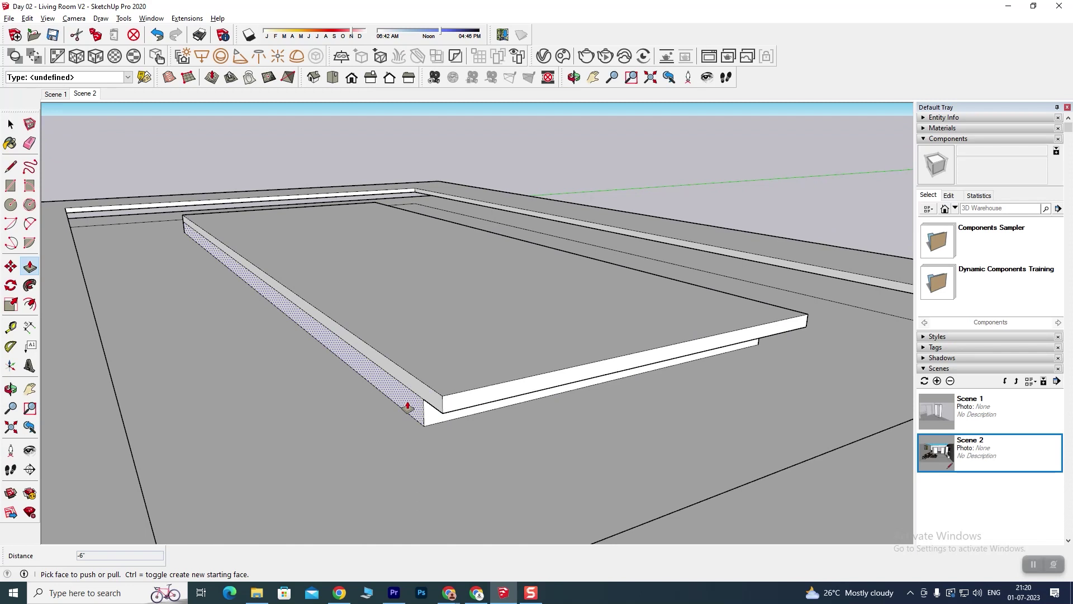
pyautogui.moveTo(427, 404); pyautogui.dragTo(440, 395)
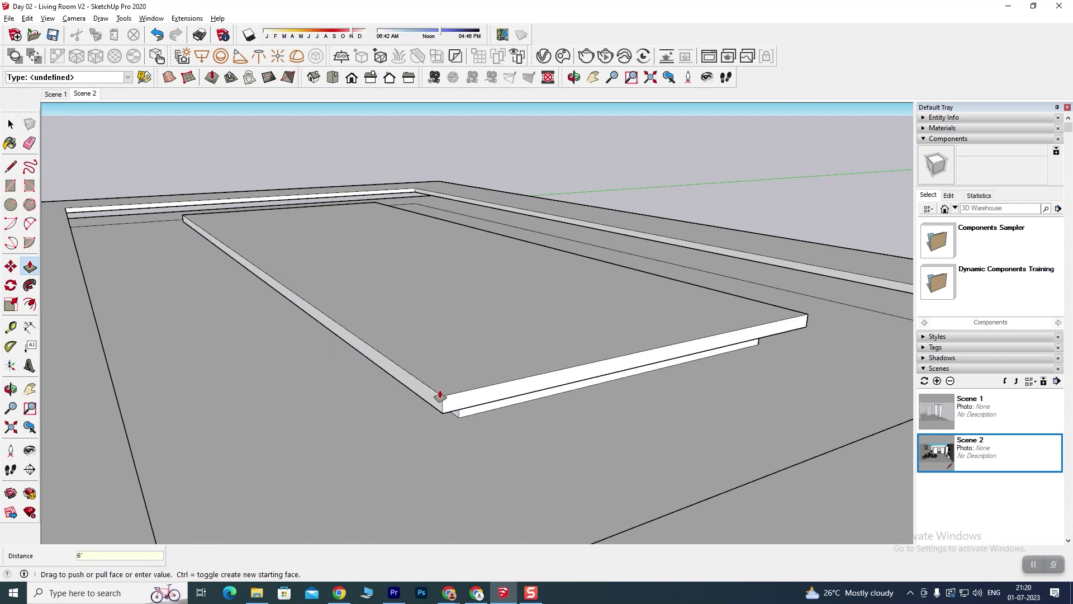
pyautogui.moveTo(336, 305)
pyautogui.mouseDown(button='middle')
pyautogui.moveTo(532, 413)
pyautogui.moveTo(270, 383)
pyautogui.moveTo(700, 367)
pyautogui.mouseUp(button='middle')
pyautogui.moveTo(315, 355)
pyautogui.mouseDown(button='middle')
pyautogui.moveTo(335, 412)
pyautogui.moveTo(362, 331)
pyautogui.moveTo(364, 376)
pyautogui.mouseUp(button='middle')
pyautogui.moveTo(365, 377); pyautogui.dragTo(387, 365)
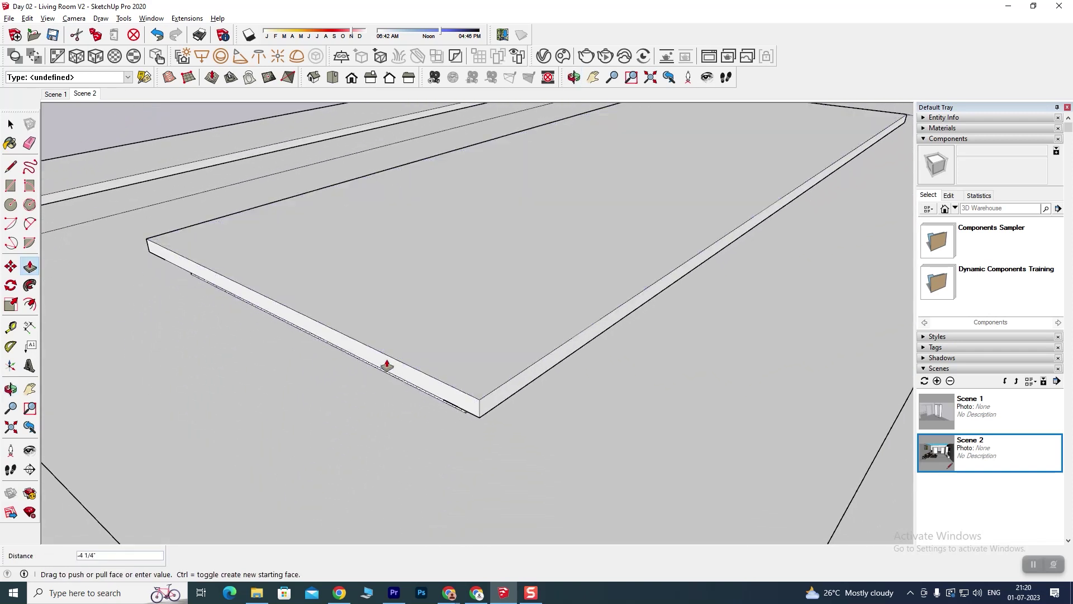
pyautogui.press('Return')
pyautogui.moveTo(412, 338)
pyautogui.mouseDown(button='middle')
pyautogui.moveTo(475, 395)
pyautogui.moveTo(372, 322)
pyautogui.moveTo(306, 333)
pyautogui.moveTo(412, 367)
pyautogui.moveTo(431, 350)
pyautogui.moveTo(407, 367)
pyautogui.mouseUp(button='middle')
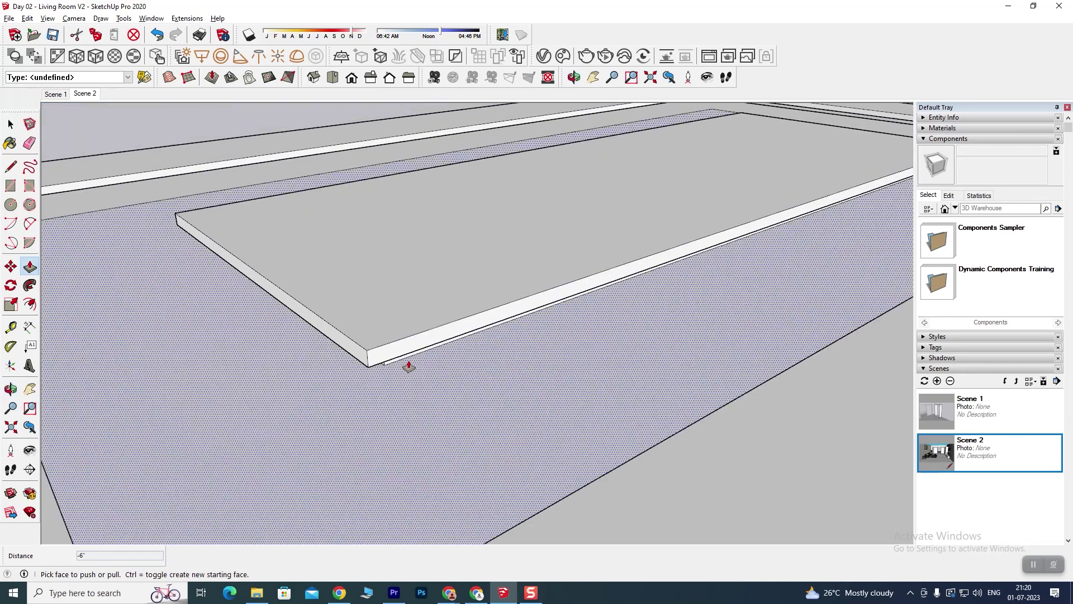
pyautogui.scroll(5, 407, 366)
pyautogui.scroll(-2, 403, 373)
pyautogui.scroll(-2, 434, 330)
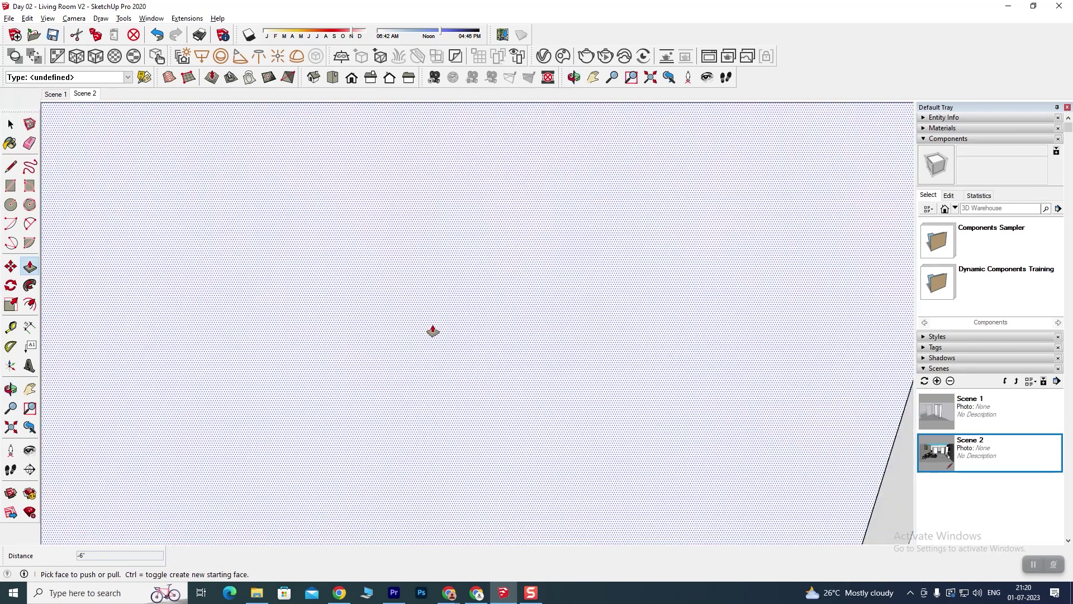
pyautogui.scroll(-3, 438, 358)
pyautogui.scroll(-2, 391, 369)
pyautogui.moveTo(363, 370)
pyautogui.mouseDown(button='middle')
pyautogui.moveTo(479, 378)
pyautogui.moveTo(424, 352)
pyautogui.moveTo(434, 347)
pyautogui.mouseUp(button='middle')
pyautogui.scroll(-3, 446, 347)
pyautogui.moveTo(367, 364)
pyautogui.mouseDown(button='middle')
pyautogui.moveTo(480, 433)
pyautogui.moveTo(415, 393)
pyautogui.moveTo(474, 421)
pyautogui.moveTo(369, 396)
pyautogui.moveTo(343, 400)
pyautogui.moveTo(446, 420)
pyautogui.moveTo(440, 352)
pyautogui.moveTo(393, 393)
pyautogui.moveTo(352, 376)
pyautogui.moveTo(399, 365)
pyautogui.moveTo(278, 401)
pyautogui.mouseUp(button='middle')
pyautogui.scroll(3, 415, 393)
pyautogui.scroll(-2, 445, 352)
pyautogui.scroll(3, 436, 420)
pyautogui.scroll(-2, 441, 353)
pyautogui.scroll(-2, 338, 379)
pyautogui.moveTo(338, 379)
pyautogui.mouseDown(button='middle')
pyautogui.moveTo(336, 447)
pyautogui.moveTo(309, 390)
pyautogui.moveTo(335, 420)
pyautogui.moveTo(355, 376)
pyautogui.moveTo(488, 376)
pyautogui.mouseUp(button='middle')
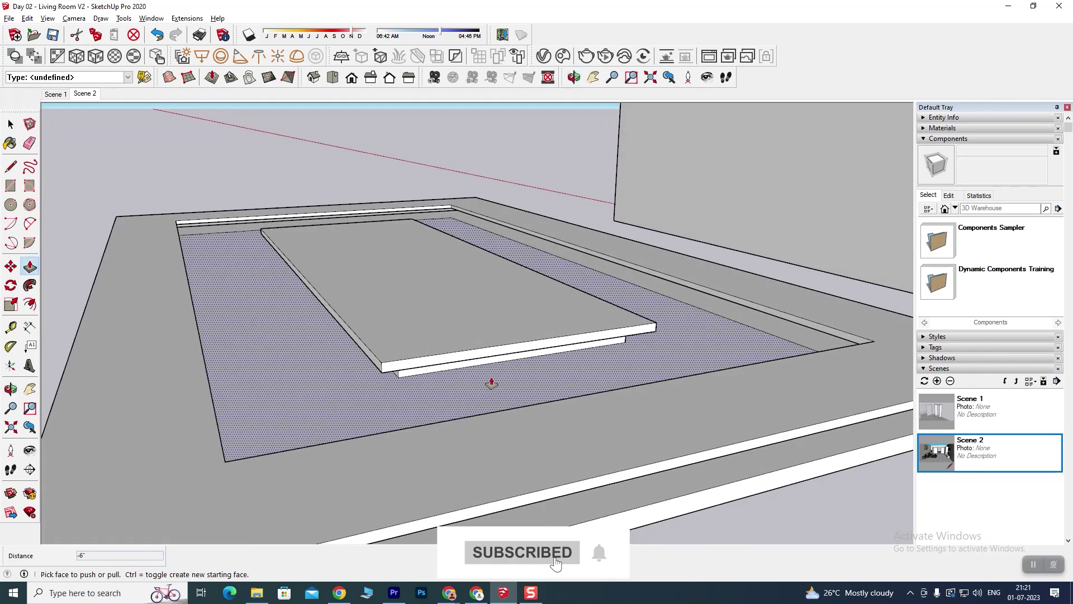
pyautogui.scroll(2, 402, 371)
pyautogui.scroll(2, 382, 399)
pyautogui.moveTo(382, 399)
pyautogui.mouseDown(button='middle')
pyautogui.moveTo(400, 323)
pyautogui.moveTo(382, 379)
pyautogui.mouseUp(button='middle')
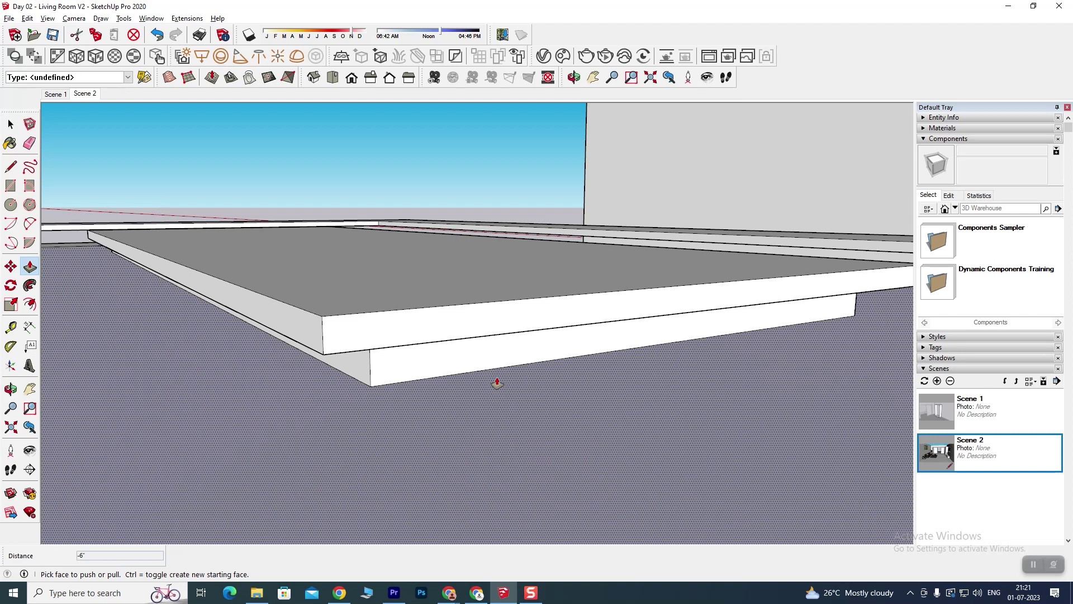
pyautogui.scroll(-2, 497, 383)
pyautogui.moveTo(505, 354)
pyautogui.mouseDown(button='middle')
pyautogui.moveTo(505, 376)
pyautogui.moveTo(459, 398)
pyautogui.moveTo(429, 439)
pyautogui.moveTo(457, 345)
pyautogui.moveTo(357, 364)
pyautogui.mouseUp(button='middle')
pyautogui.scroll(-2, 505, 376)
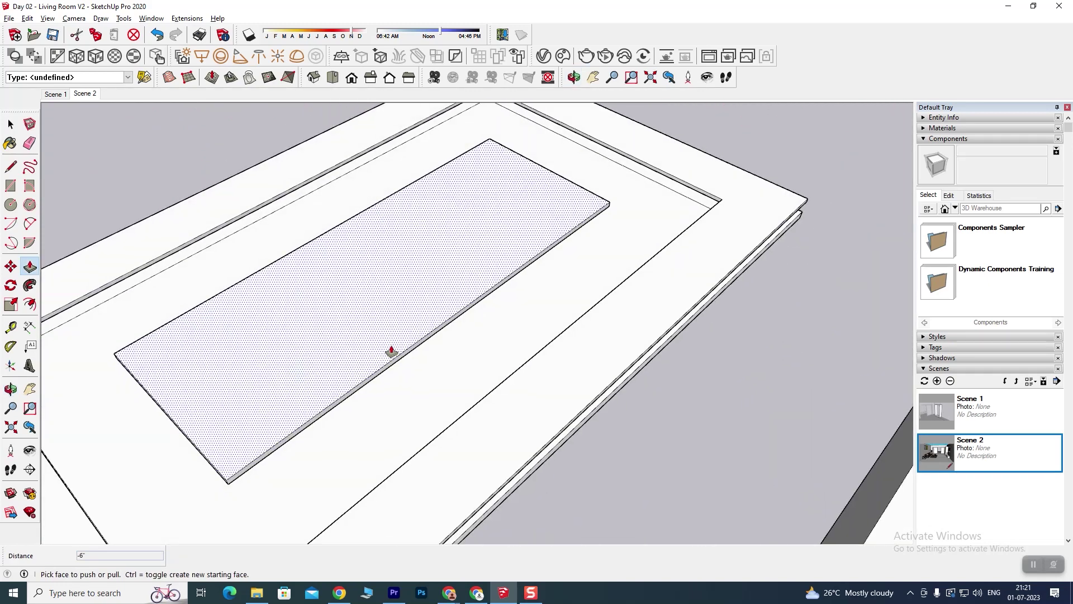
pyautogui.scroll(2, 337, 320)
pyautogui.moveTo(337, 320)
pyautogui.mouseDown(button='middle')
pyautogui.moveTo(470, 407)
pyautogui.moveTo(254, 378)
pyautogui.moveTo(278, 364)
pyautogui.moveTo(424, 380)
pyautogui.moveTo(366, 417)
pyautogui.moveTo(397, 393)
pyautogui.moveTo(335, 363)
pyautogui.mouseUp(button='middle')
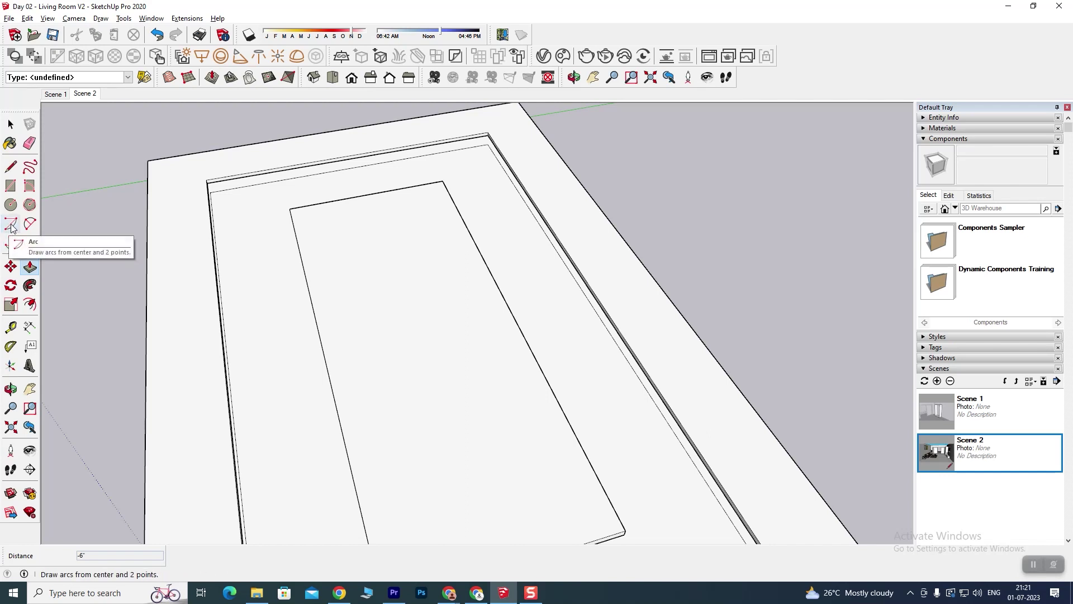
pyautogui.click(29, 223)
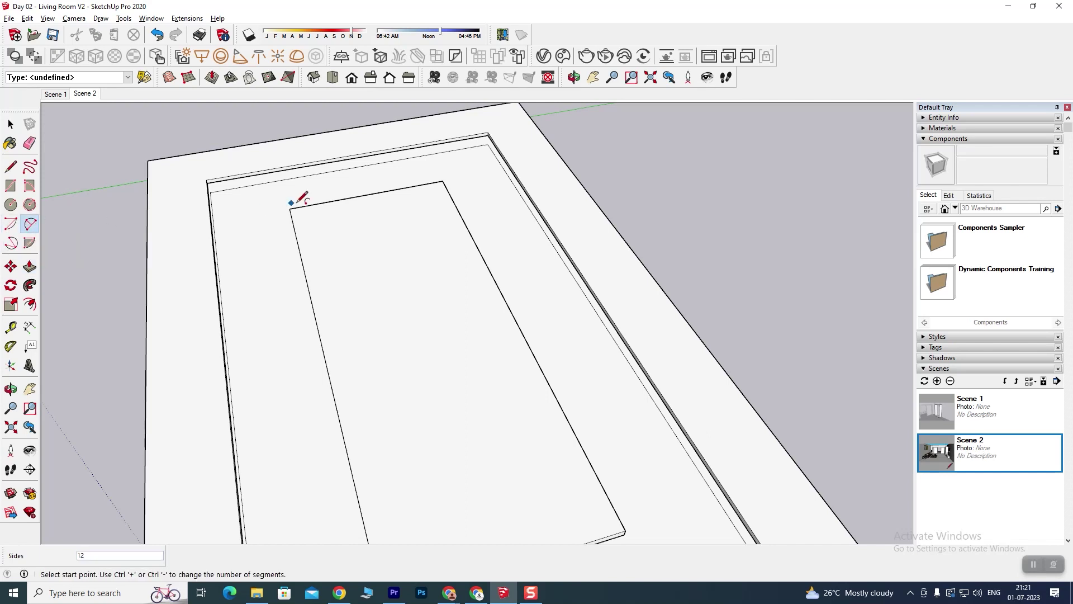
pyautogui.click(455, 203)
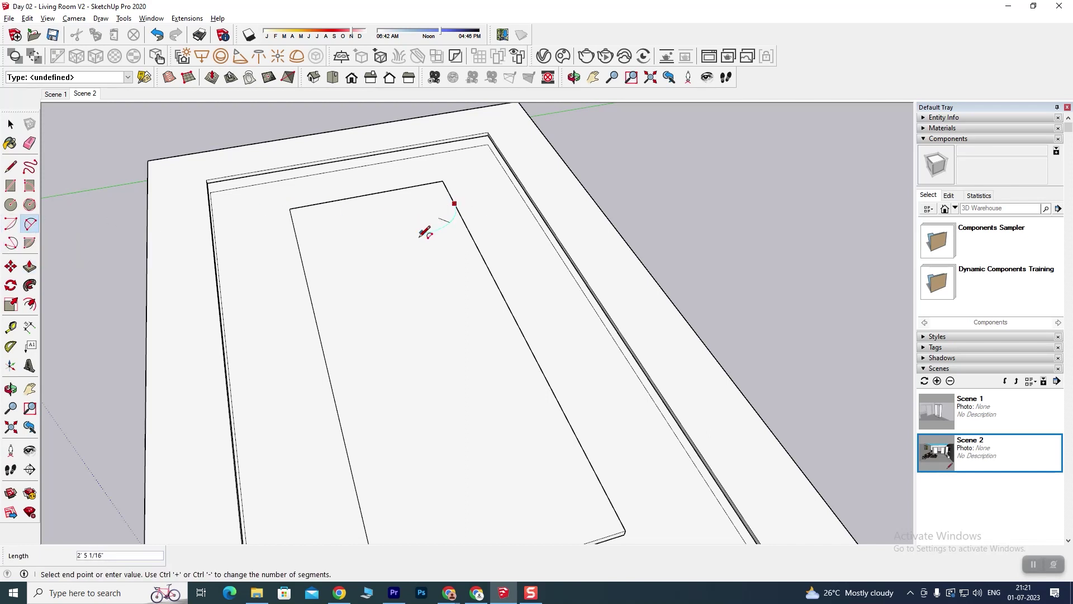
pyautogui.click(390, 283)
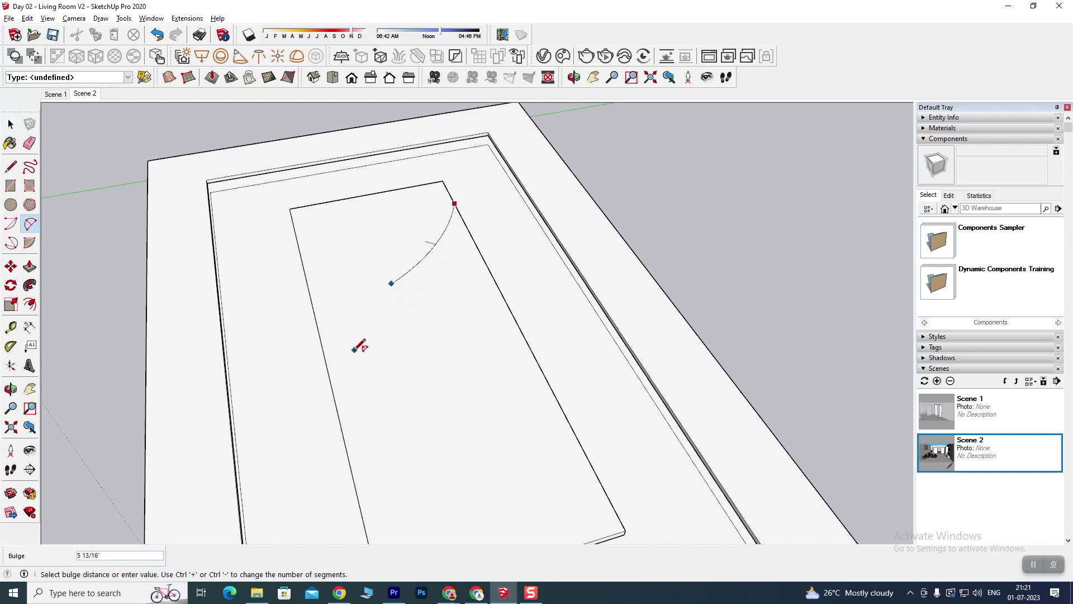
pyautogui.click(338, 413)
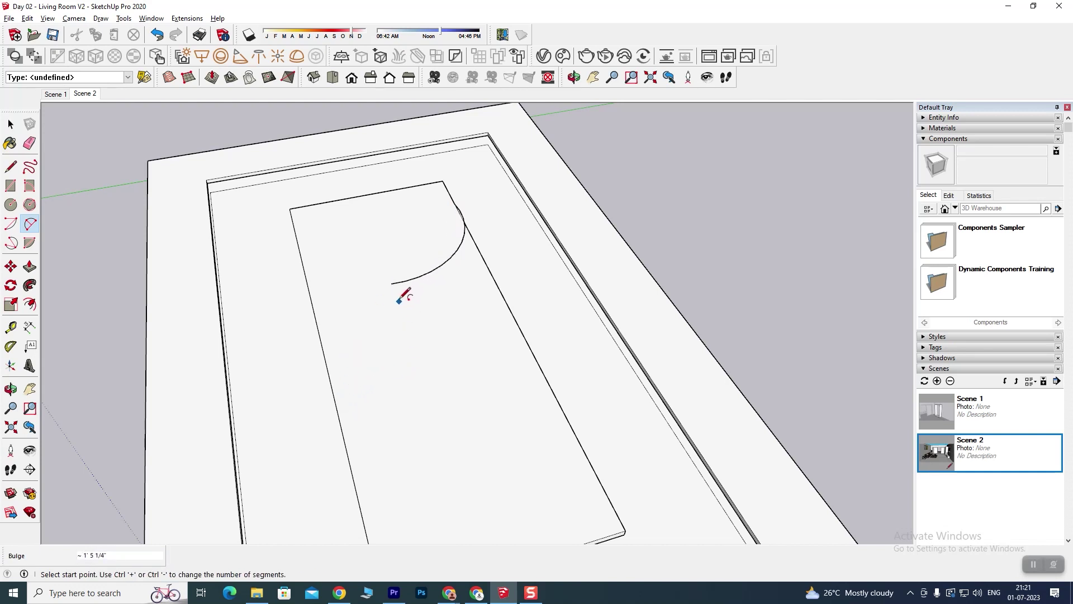
pyautogui.click(391, 283)
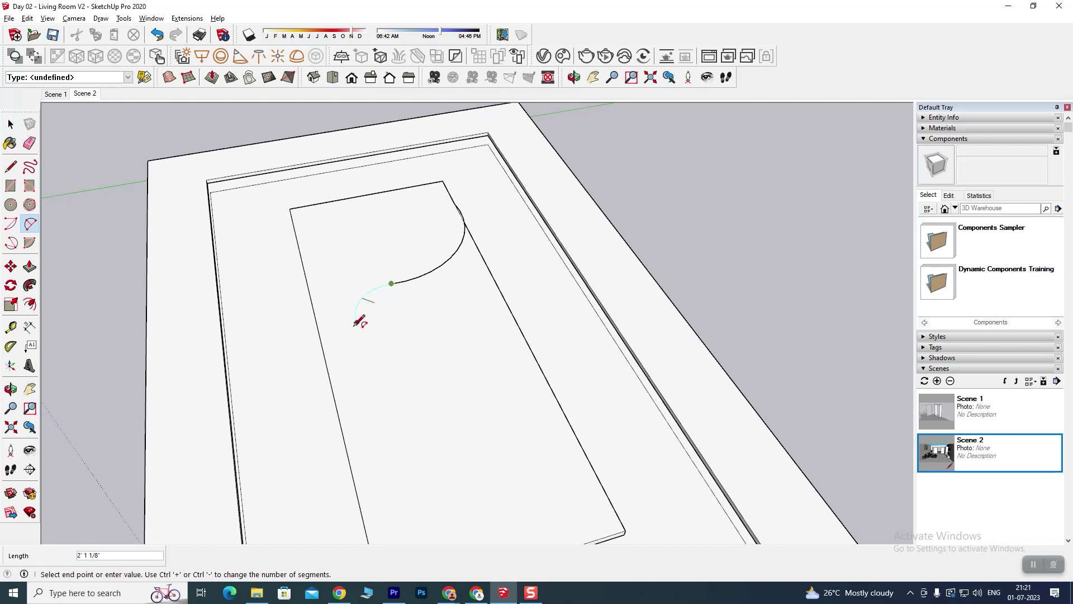
pyautogui.click(325, 356)
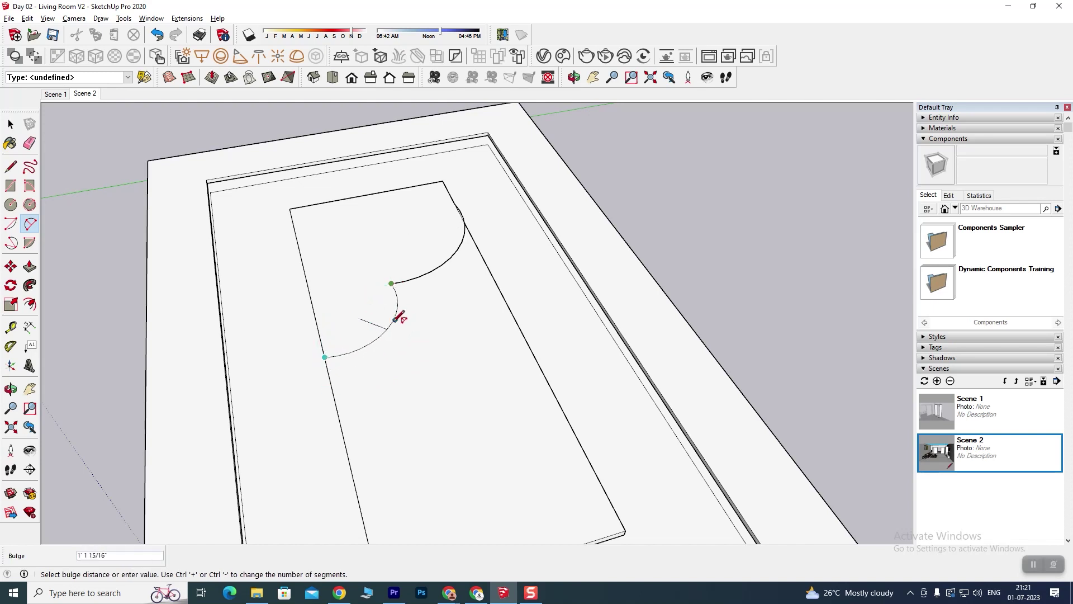
pyautogui.click(350, 299)
pyautogui.moveTo(456, 343)
pyautogui.mouseDown(button='middle')
pyautogui.moveTo(479, 379)
pyautogui.moveTo(468, 335)
pyautogui.moveTo(502, 352)
pyautogui.moveTo(511, 343)
pyautogui.mouseUp(button='middle')
pyautogui.scroll(-3, 342, 267)
pyautogui.scroll(6, 297, 250)
pyautogui.press('o')
pyautogui.moveTo(297, 249); pyautogui.dragTo(392, 342)
pyautogui.press('a')
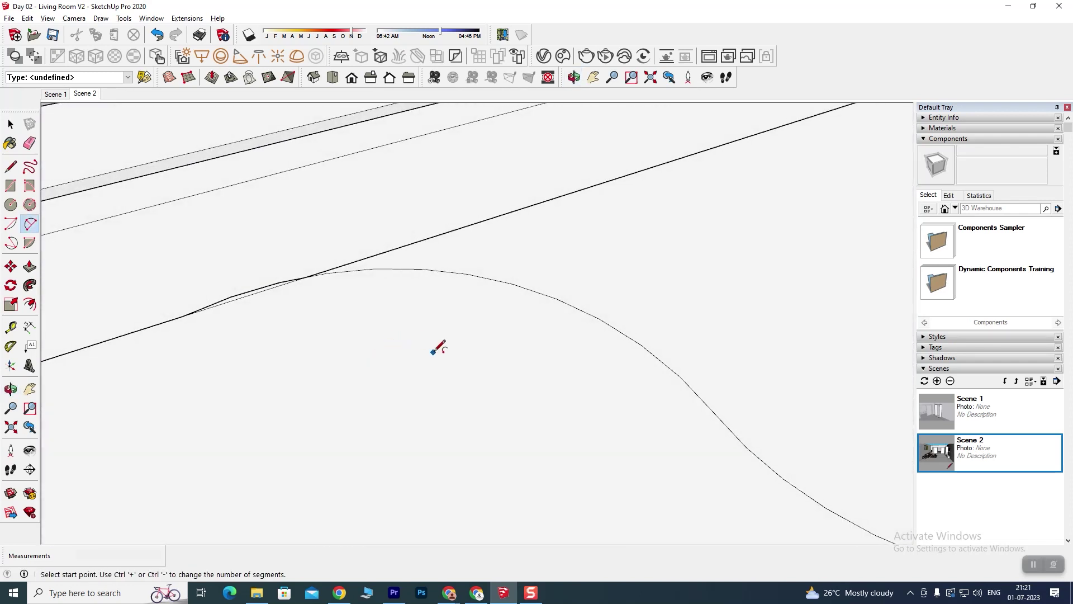
pyautogui.hotkey('ctrl', 'z')
pyautogui.scroll(-3, 391, 344)
pyautogui.scroll(-3, 367, 363)
pyautogui.scroll(-2, 397, 383)
pyautogui.scroll(2, 418, 383)
pyautogui.scroll(-2, 445, 398)
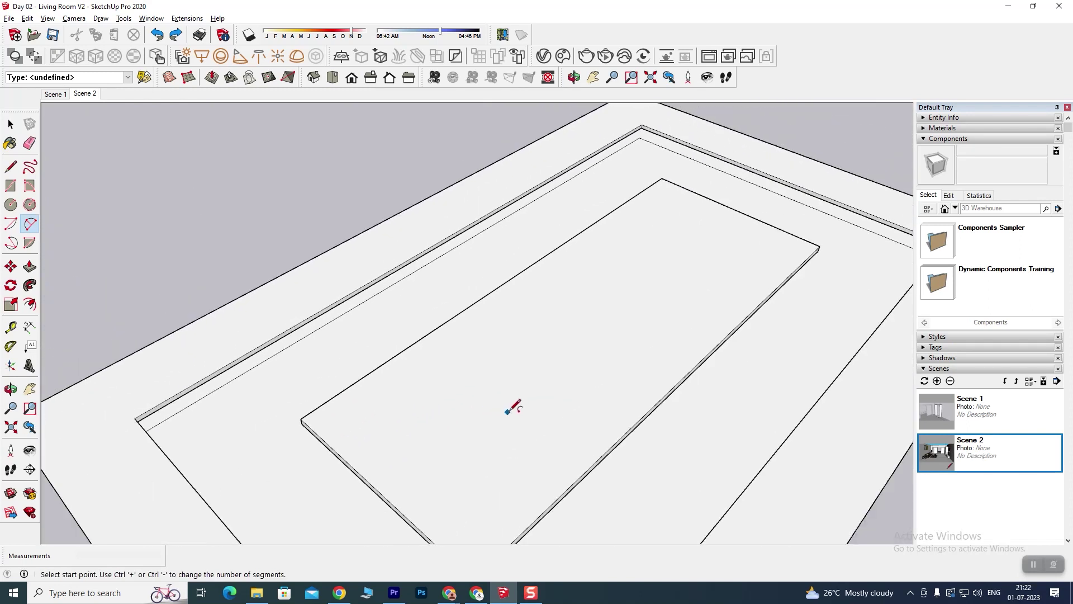
pyautogui.scroll(-2, 498, 402)
pyautogui.moveTo(417, 343); pyautogui.dragTo(379, 364, button='middle')
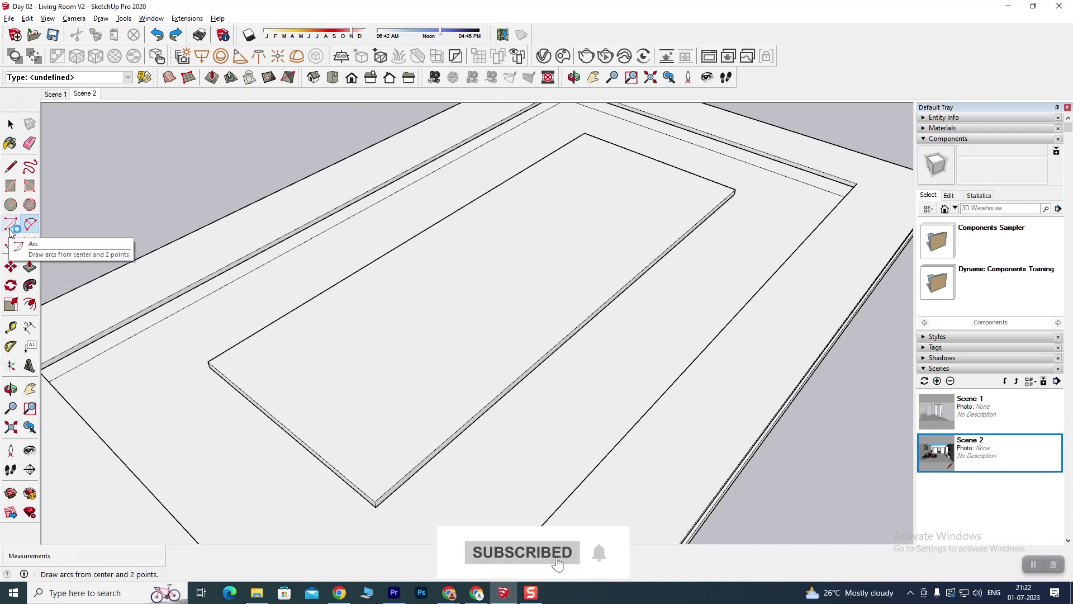
# Draw the first arc from the inner panel's edge into the panel.
pyautogui.click(30, 231)
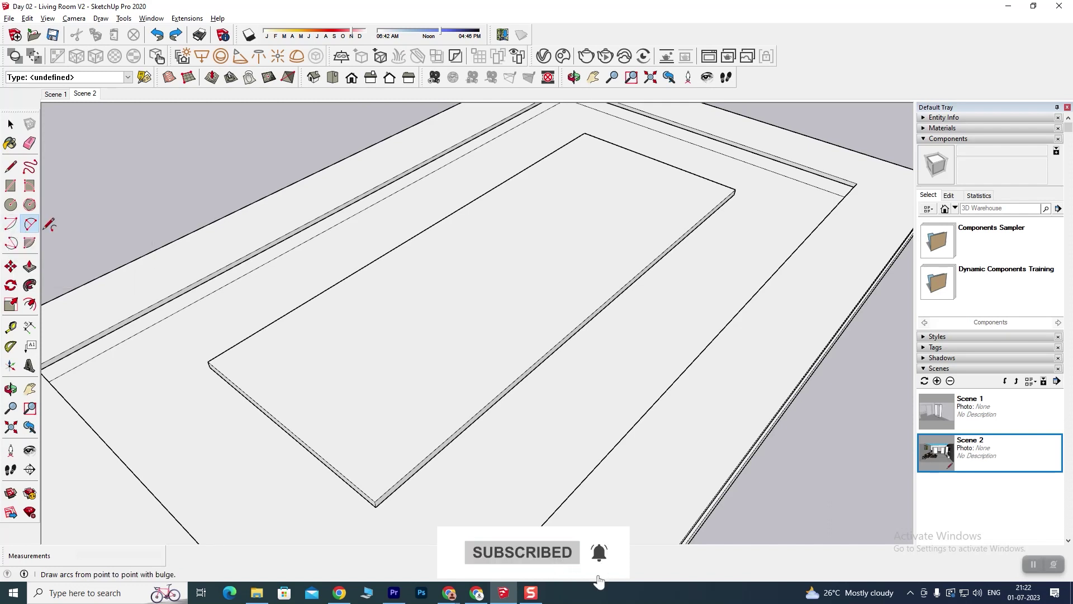
pyautogui.click(266, 326)
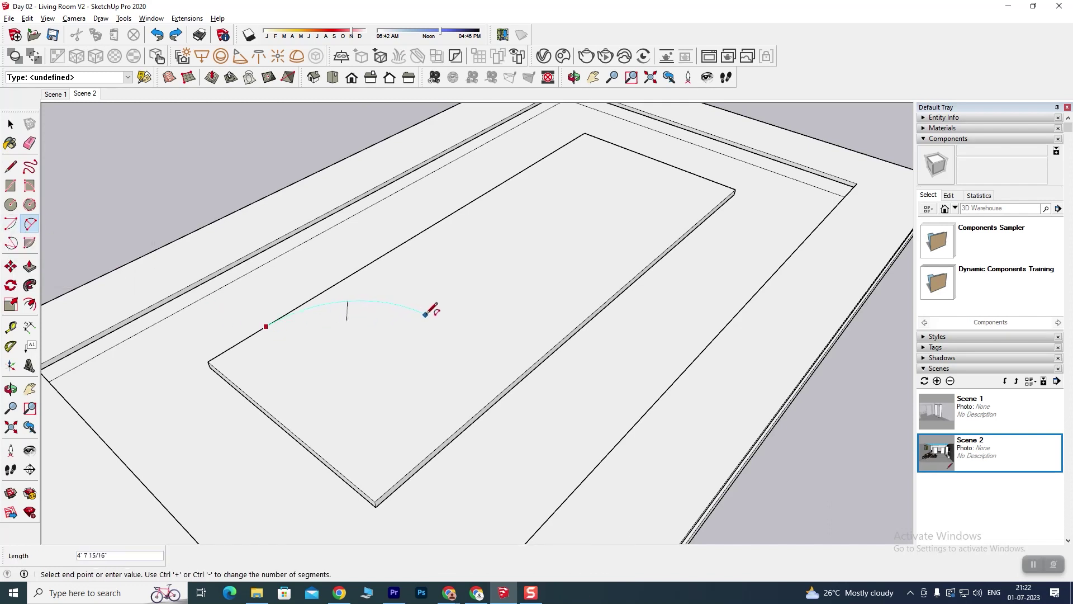
pyautogui.click(434, 313)
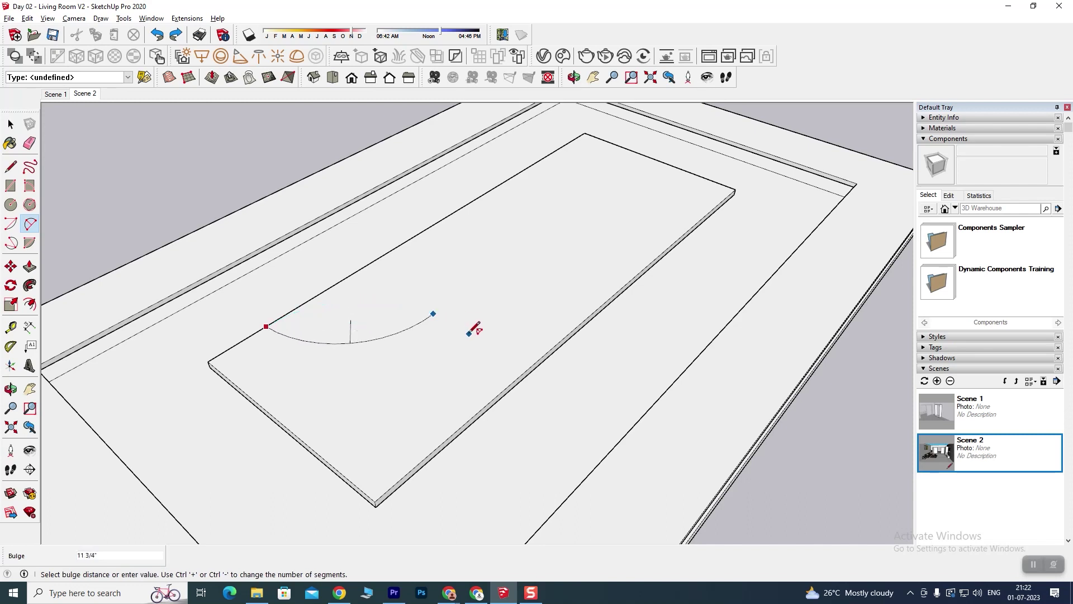
pyautogui.click(413, 338)
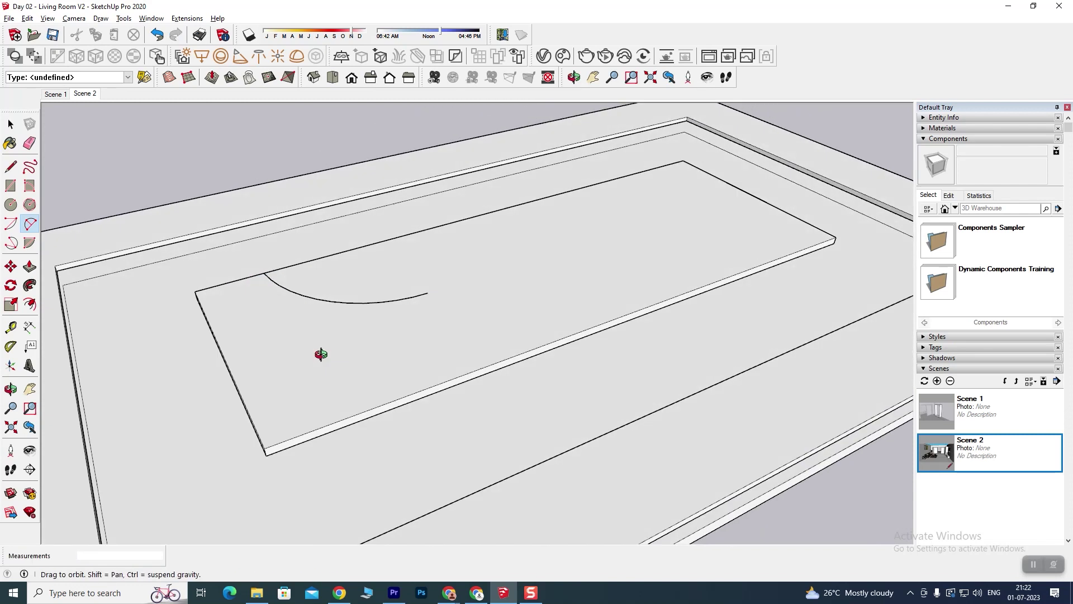
pyautogui.scroll(5, 391, 322)
pyautogui.scroll(-1, 433, 331)
pyautogui.scroll(-3, 425, 358)
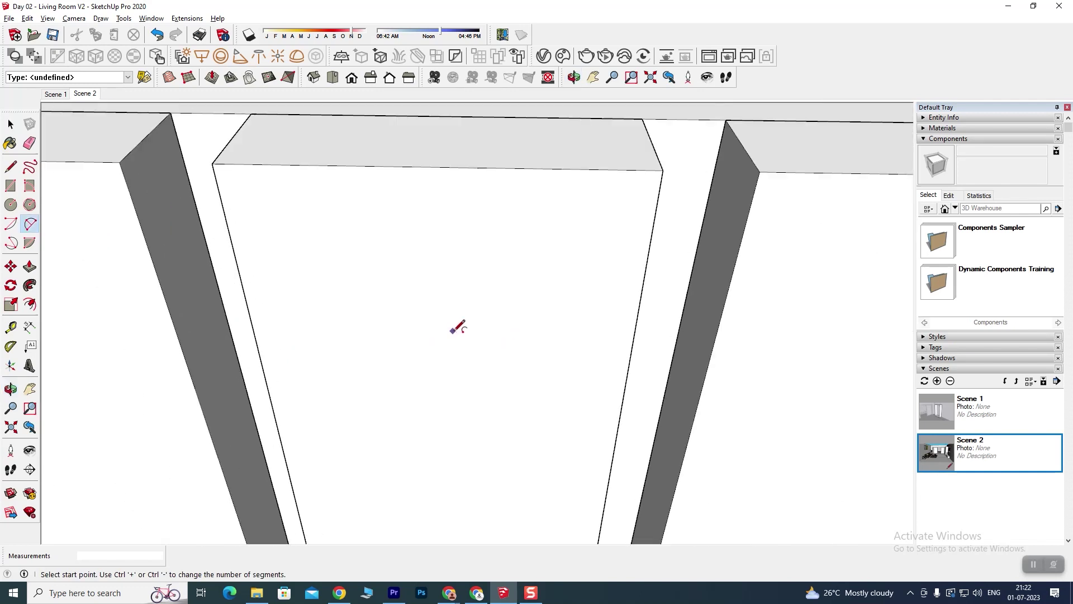
pyautogui.scroll(-2, 455, 324)
pyautogui.scroll(-2, 503, 332)
pyautogui.moveTo(375, 374)
pyautogui.mouseDown(button='middle')
pyautogui.moveTo(292, 411)
pyautogui.moveTo(446, 387)
pyautogui.moveTo(522, 397)
pyautogui.moveTo(335, 419)
pyautogui.moveTo(391, 410)
pyautogui.moveTo(351, 396)
pyautogui.mouseUp(button='middle')
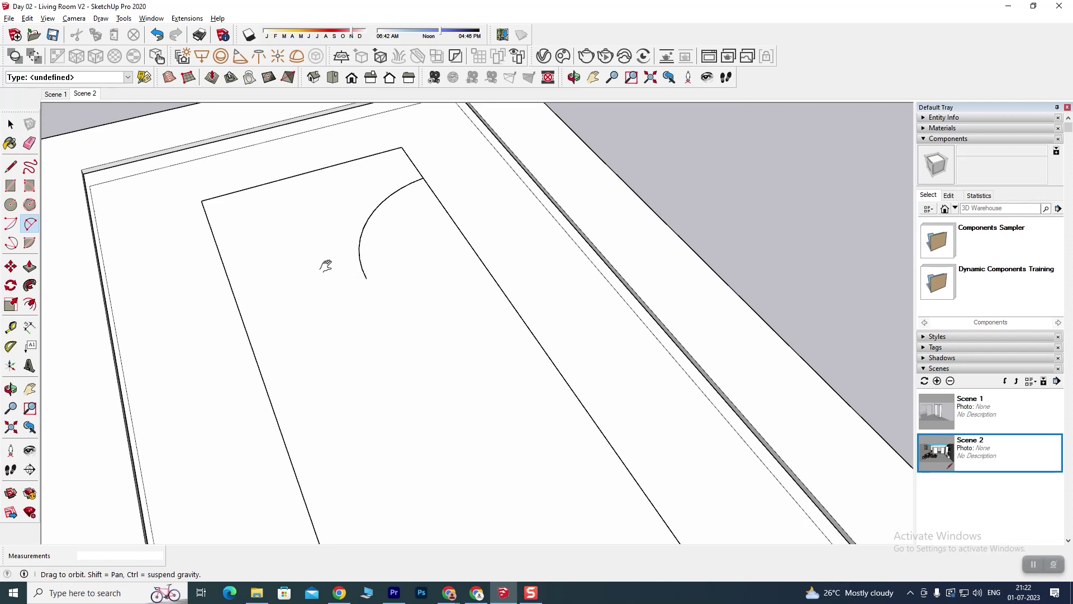
pyautogui.keyDown('shift'); pyautogui.moveTo(285, 278); pyautogui.dragTo(356, 298, button='middle'); pyautogui.keyUp('shift')
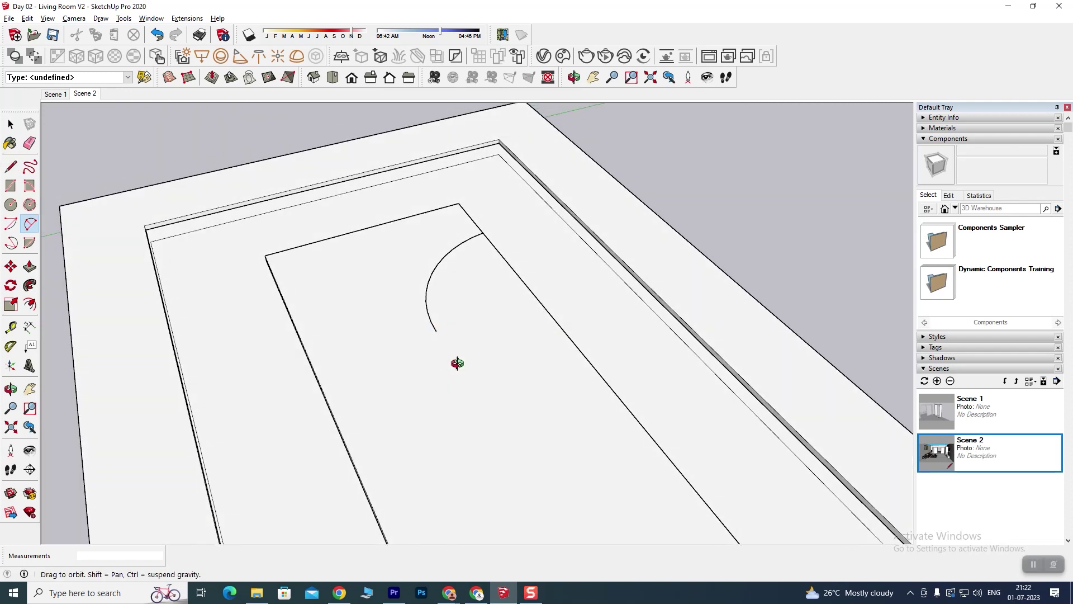
# Add a second arc from the first arc's end to the panel edge, completing the S-curve.
pyautogui.click(437, 331)
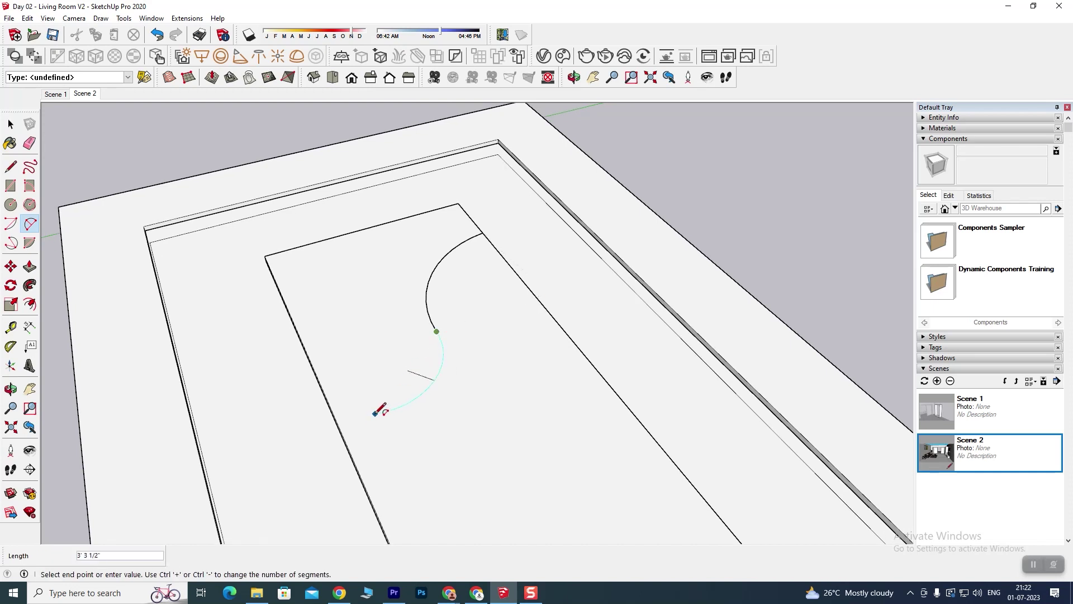
pyautogui.click(344, 438)
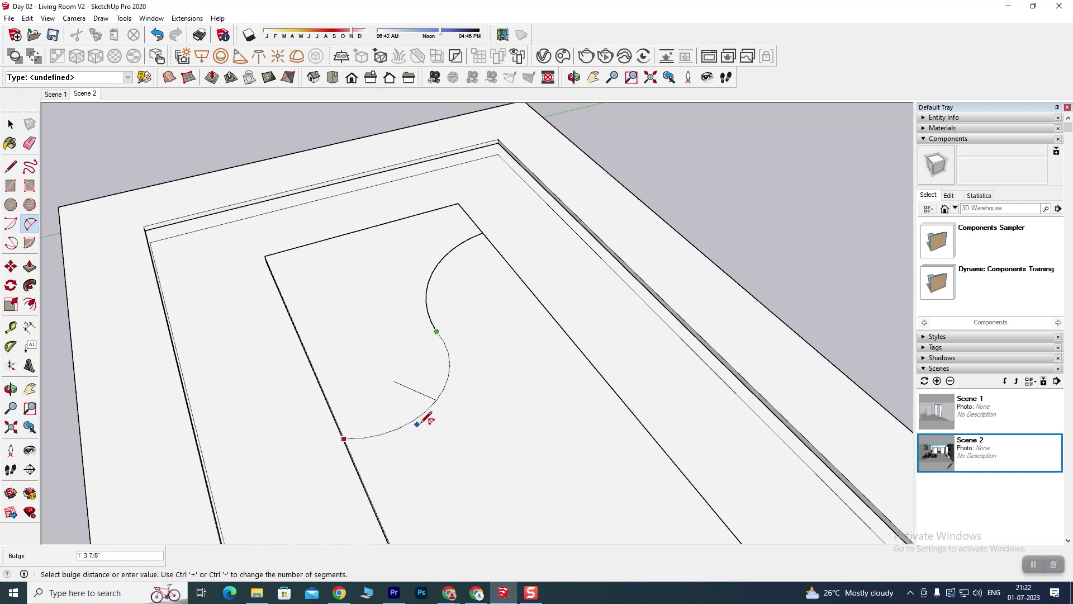
pyautogui.click(435, 405)
pyautogui.moveTo(371, 438)
pyautogui.mouseDown(button='middle')
pyautogui.moveTo(355, 418)
pyautogui.moveTo(285, 420)
pyautogui.mouseUp(button='middle')
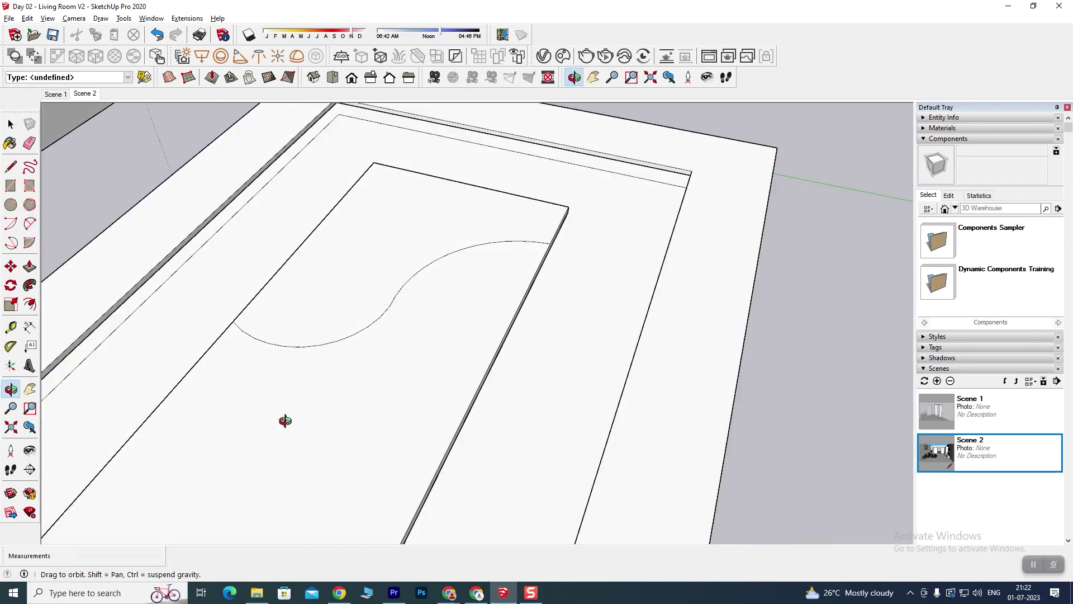
pyautogui.scroll(-3, 400, 390)
pyautogui.scroll(-2, 403, 414)
pyautogui.scroll(2, 430, 337)
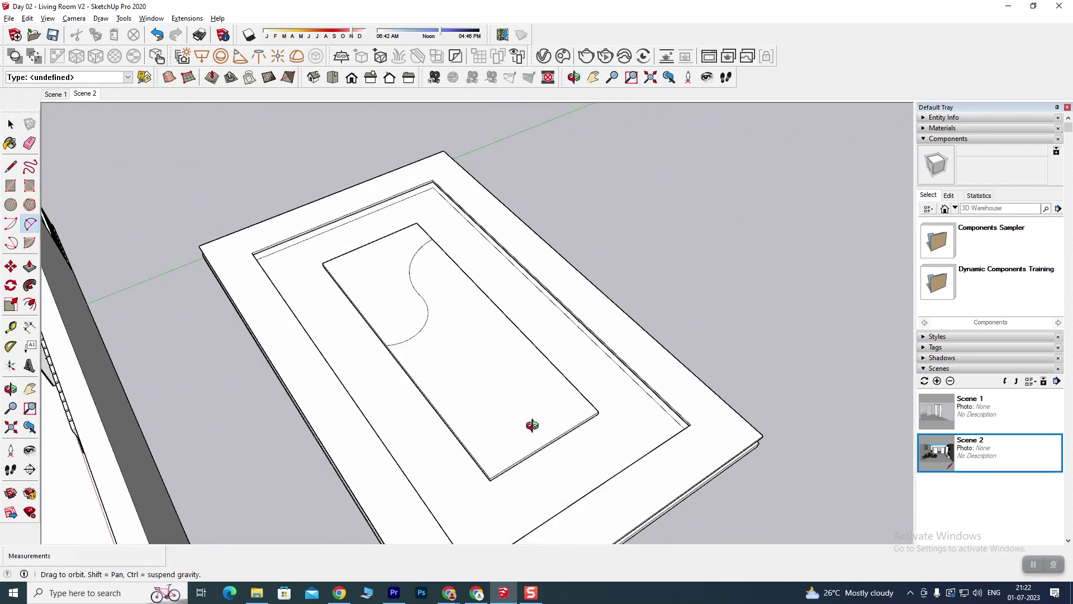
pyautogui.scroll(3, 451, 359)
pyautogui.moveTo(451, 360)
pyautogui.mouseDown(button='middle')
pyautogui.moveTo(424, 379)
pyautogui.moveTo(407, 355)
pyautogui.moveTo(256, 300)
pyautogui.mouseUp(button='middle')
pyautogui.scroll(-2, 414, 341)
pyautogui.scroll(-3, 371, 364)
pyautogui.click(12, 126)
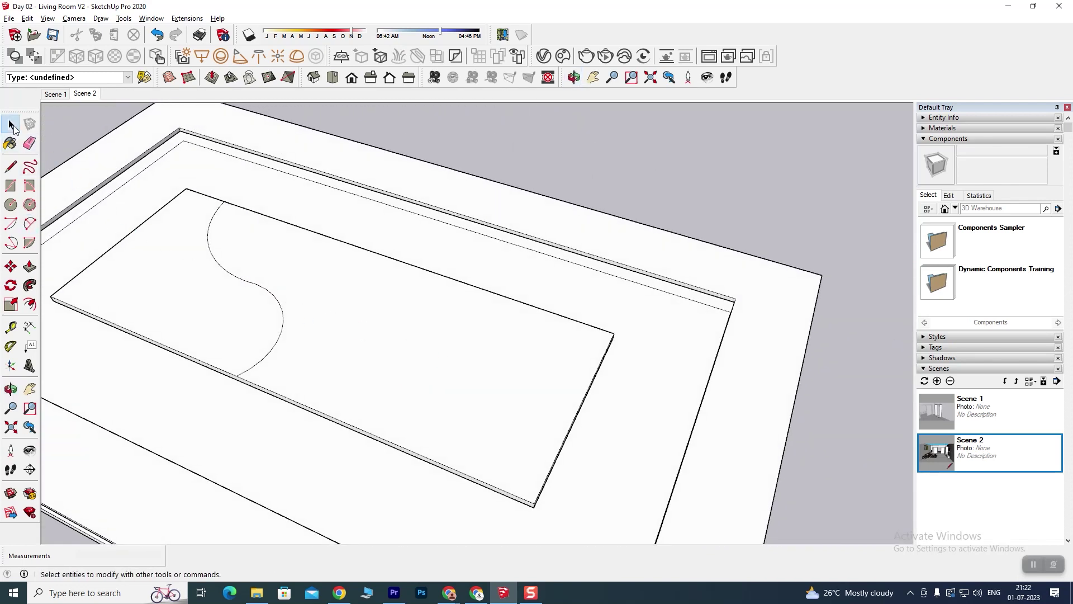
# Copy the S-curve along the panel's bottom edge to sit beside the original.
pyautogui.click(228, 273)
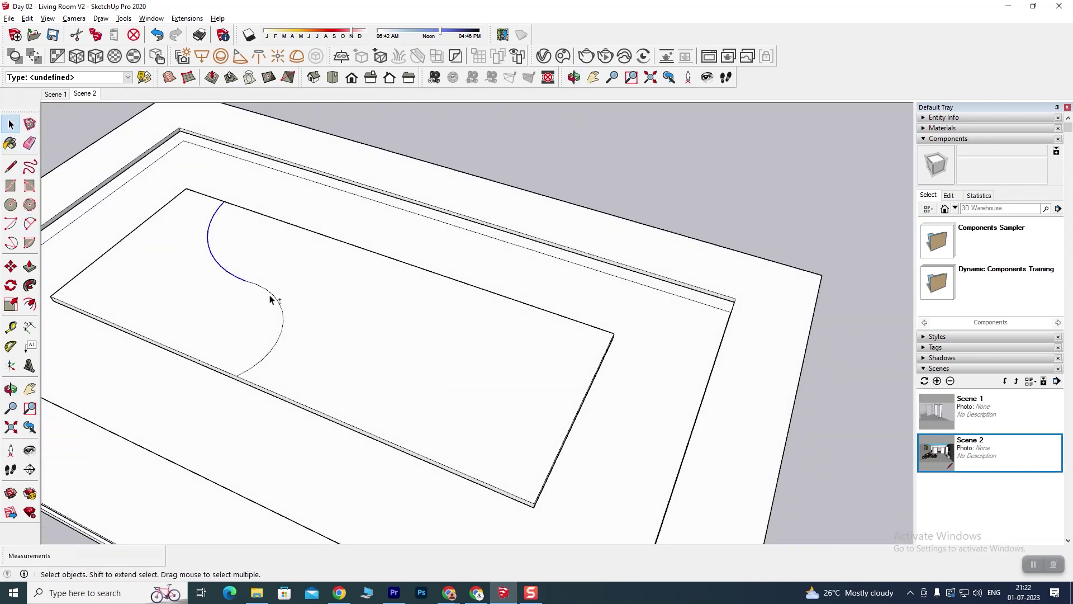
pyautogui.moveTo(269, 320)
pyautogui.mouseDown(button='middle')
pyautogui.moveTo(278, 367)
pyautogui.moveTo(367, 384)
pyautogui.moveTo(366, 408)
pyautogui.moveTo(349, 352)
pyautogui.moveTo(354, 383)
pyautogui.mouseUp(button='middle')
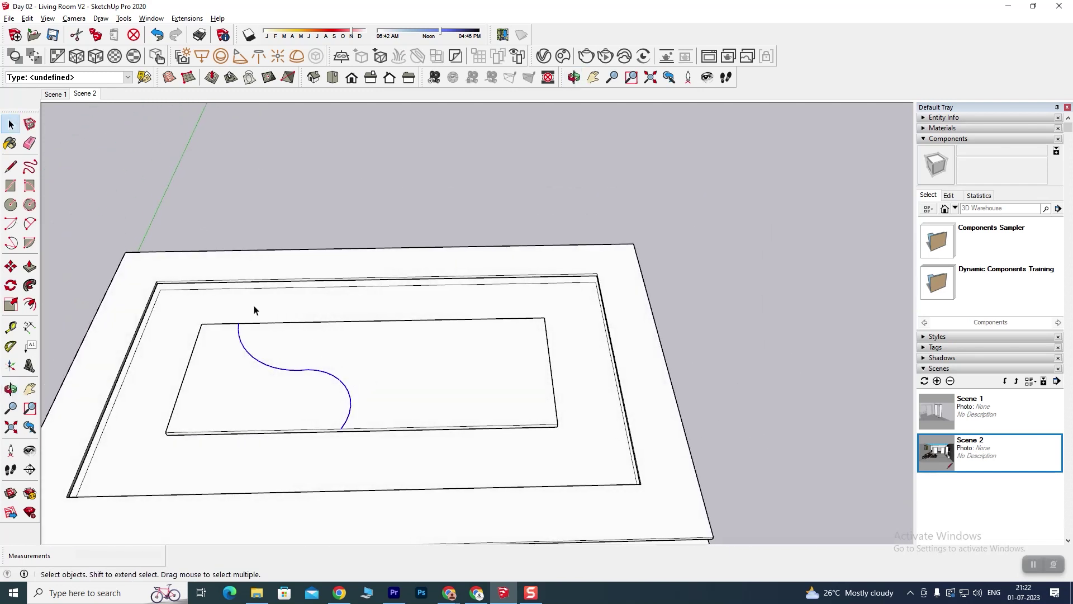
pyautogui.click(10, 267)
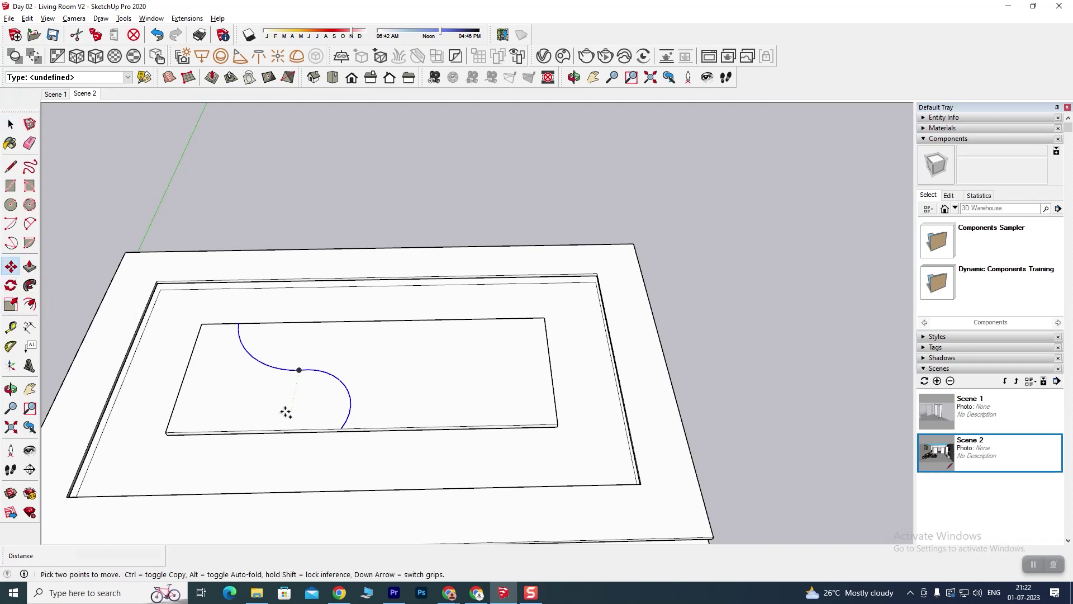
pyautogui.click(168, 432)
pyautogui.press('ctrl')
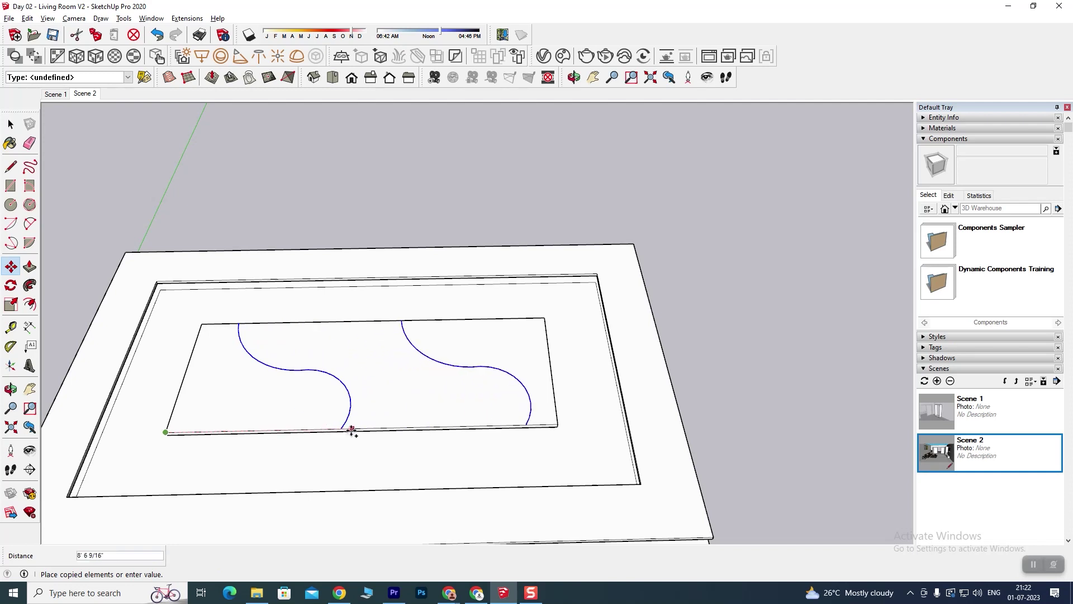
pyautogui.click(281, 432)
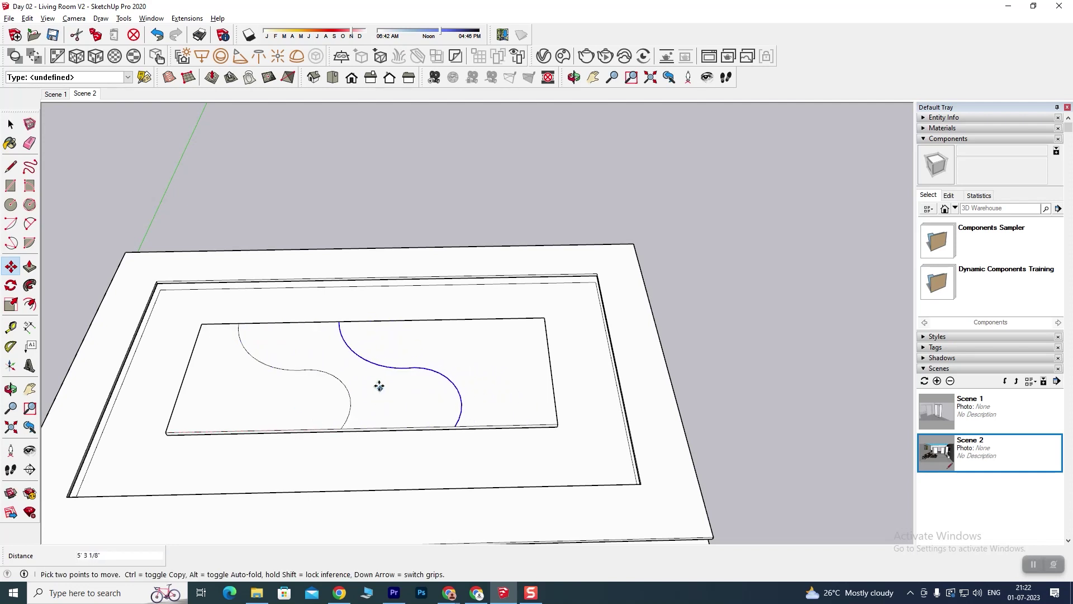
pyautogui.scroll(2, 380, 391)
pyautogui.scroll(2, 402, 409)
# Flip the copied curve along red and green, then undo the extra flips.
pyautogui.rightClick(476, 372)
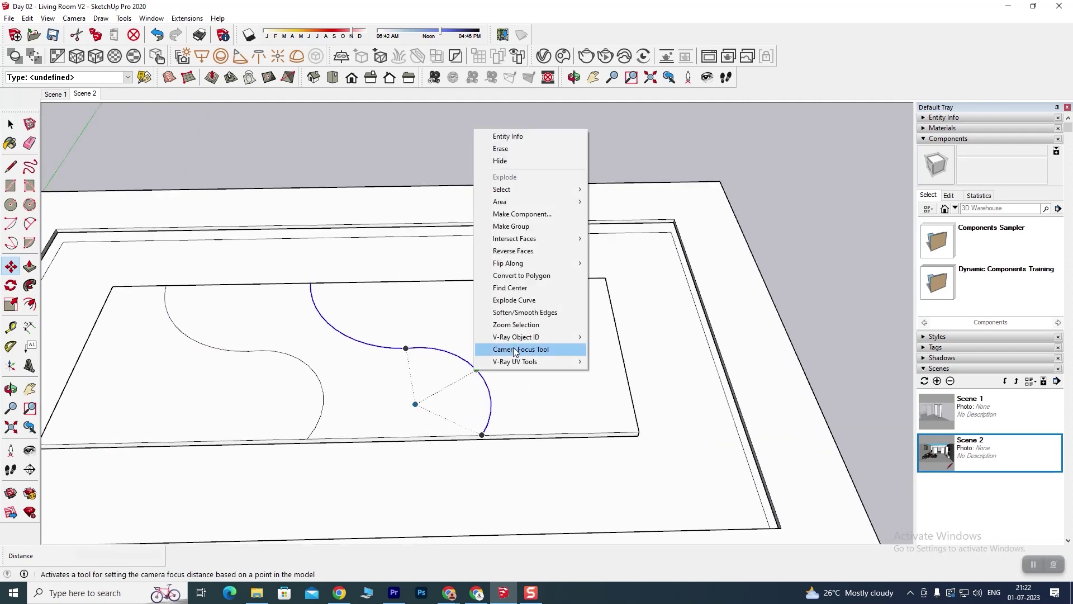
pyautogui.moveTo(508, 263)
pyautogui.click(637, 267)
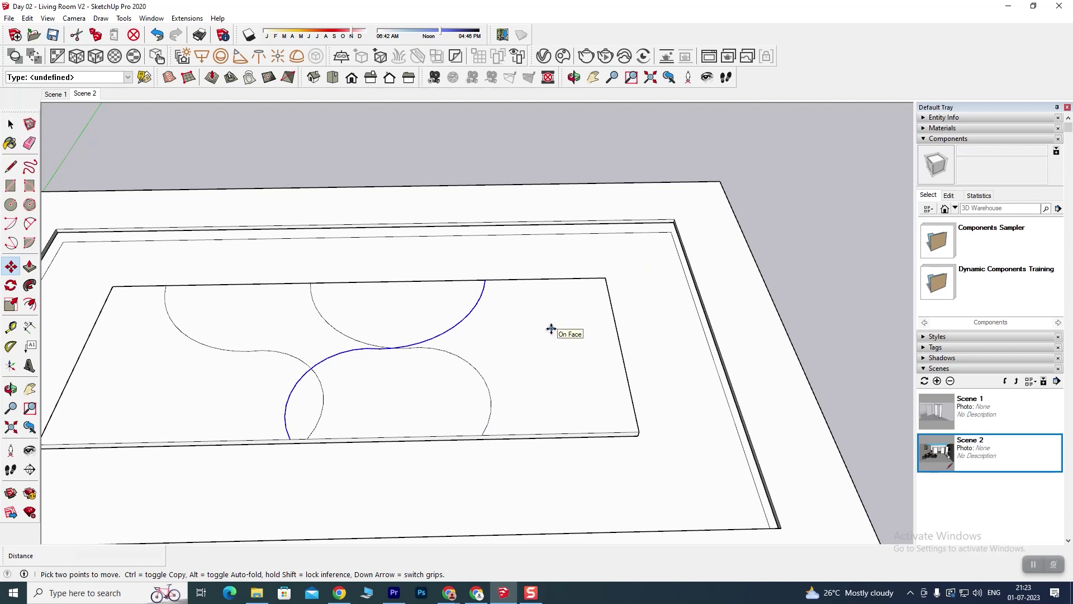
pyautogui.rightClick(457, 327)
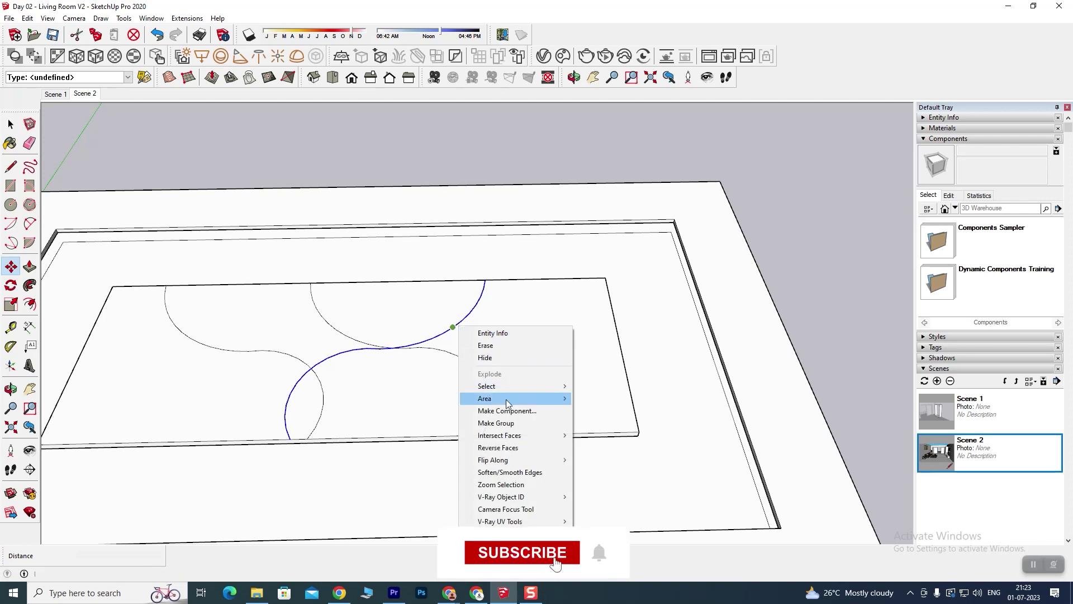
pyautogui.click(598, 472)
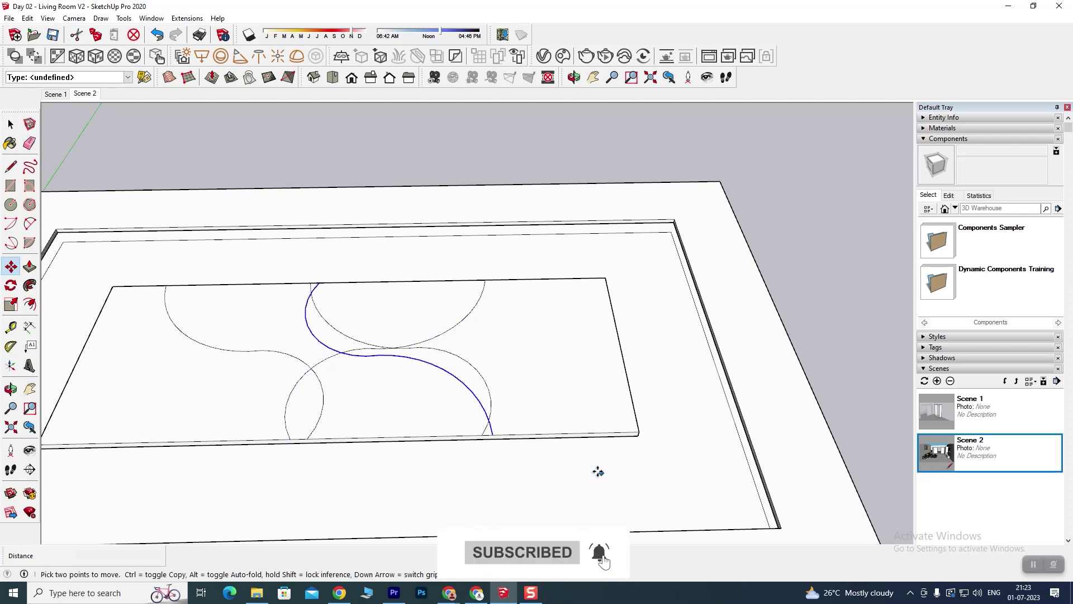
pyautogui.moveTo(556, 408)
pyautogui.mouseDown(button='middle')
pyautogui.moveTo(441, 426)
pyautogui.moveTo(348, 458)
pyautogui.moveTo(406, 428)
pyautogui.moveTo(259, 402)
pyautogui.moveTo(53, 236)
pyautogui.mouseUp(button='middle')
pyautogui.hotkey('ctrl', 'z')
pyautogui.hotkey('ctrl', 'z')
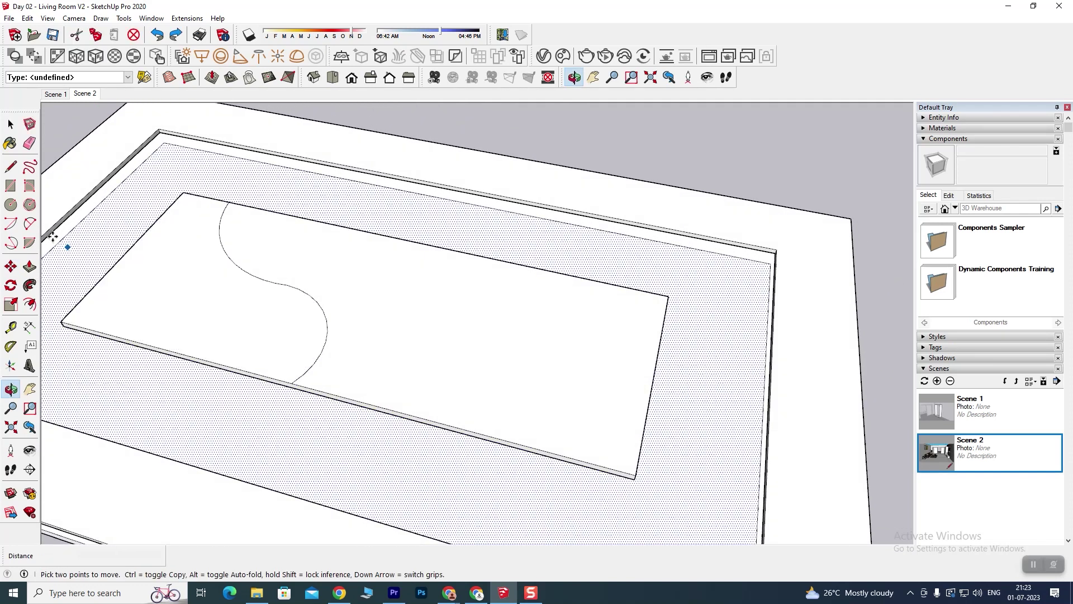
# Flip the curve along red again and delete the two unwanted arcs.
pyautogui.click(10, 124)
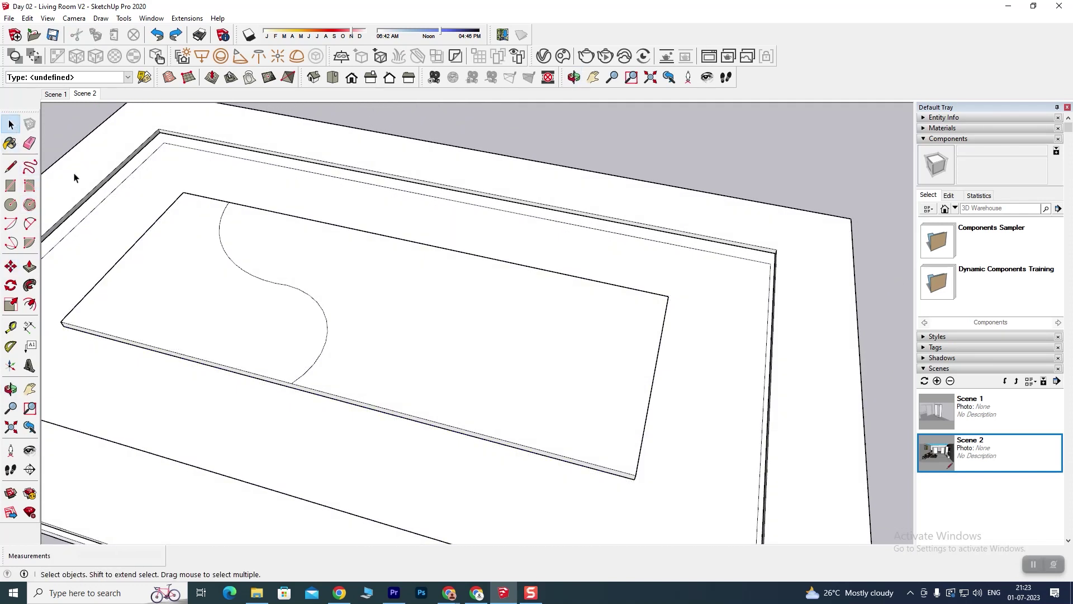
pyautogui.click(243, 272)
pyautogui.moveTo(358, 390)
pyautogui.mouseDown(button='middle')
pyautogui.moveTo(228, 371)
pyautogui.moveTo(282, 319)
pyautogui.moveTo(395, 350)
pyautogui.moveTo(284, 355)
pyautogui.moveTo(369, 366)
pyautogui.mouseUp(button='middle')
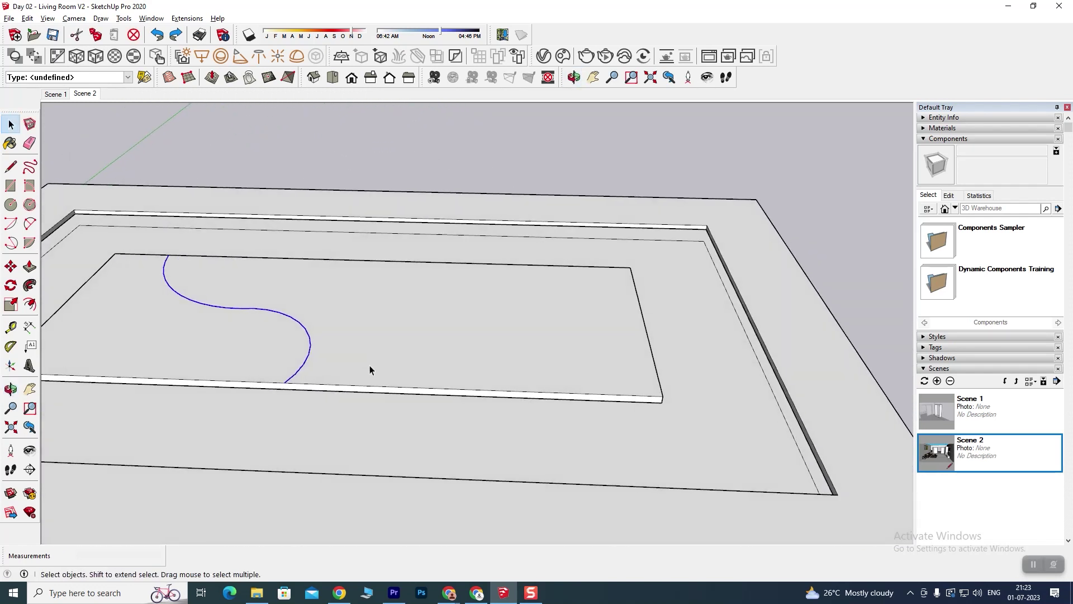
pyautogui.rightClick(299, 324)
pyautogui.moveTo(352, 454)
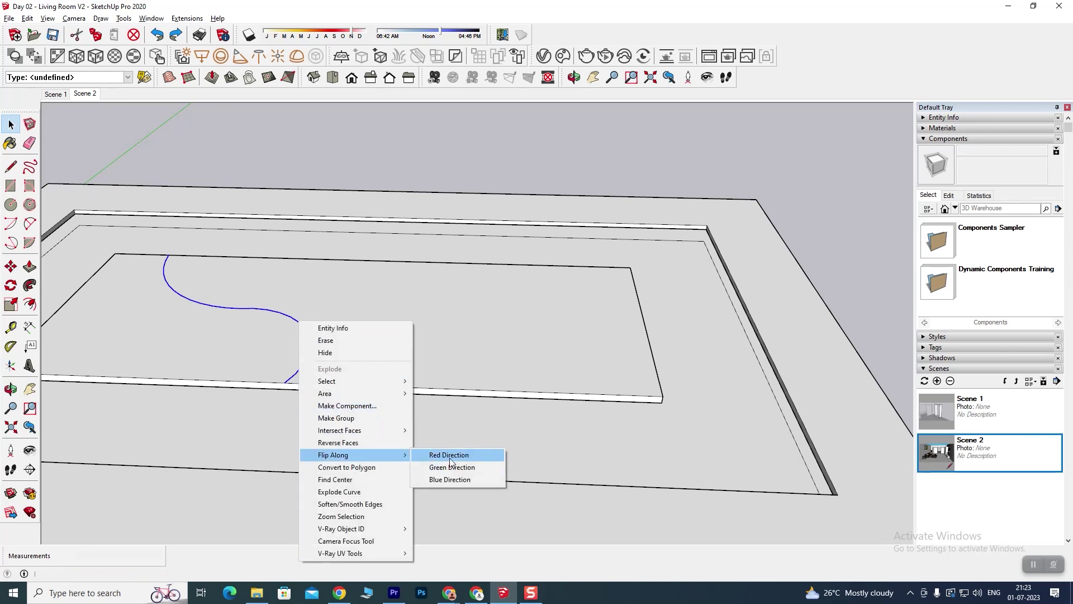
pyautogui.click(447, 454)
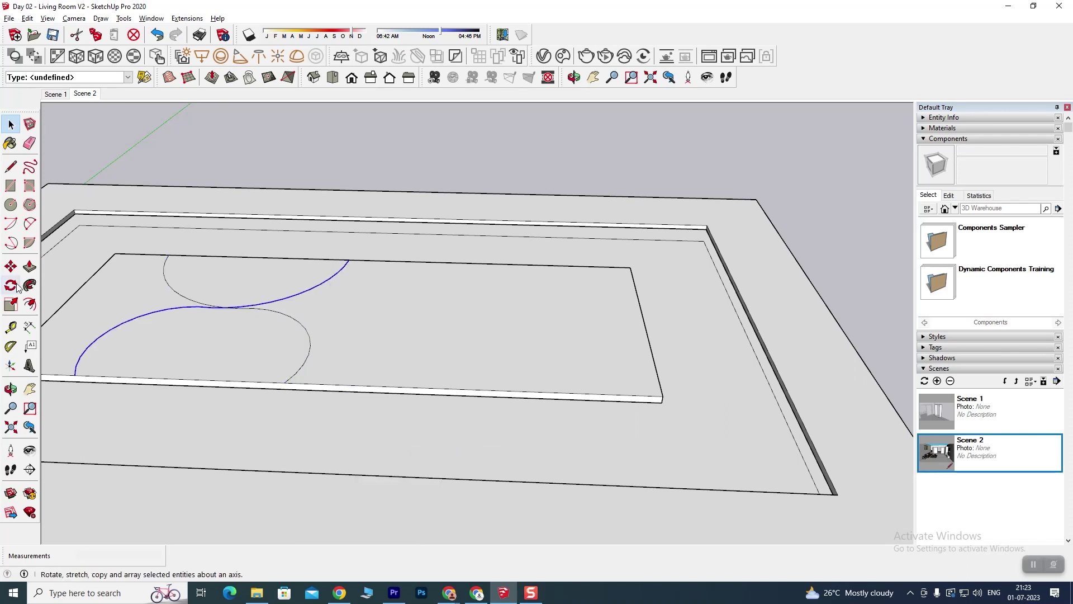
pyautogui.click(10, 266)
pyautogui.click(75, 374)
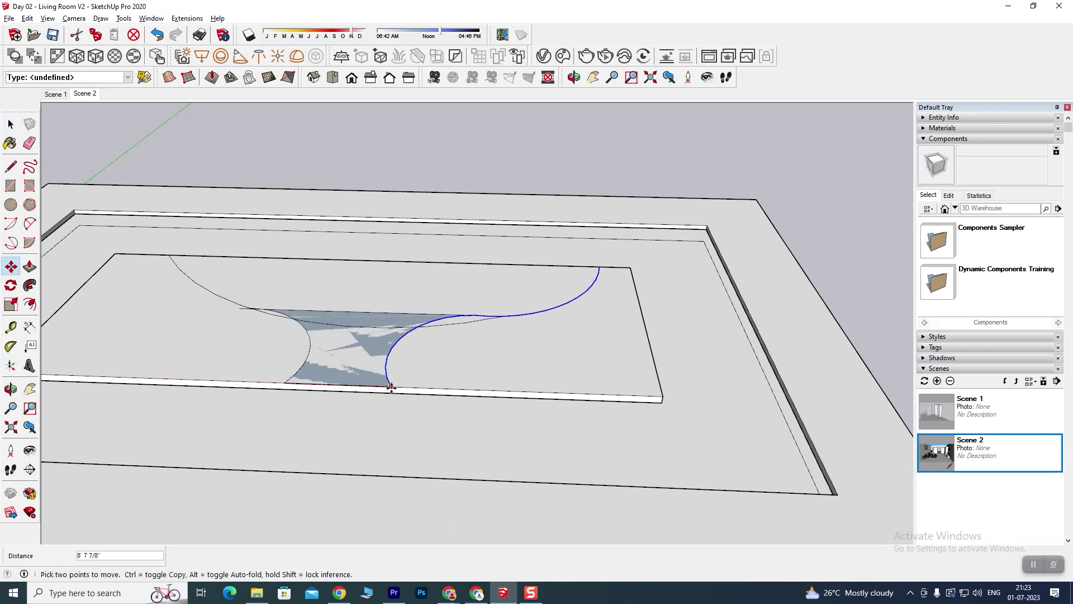
pyautogui.press('Escape')
pyautogui.moveTo(261, 355)
pyautogui.mouseDown(button='middle')
pyautogui.moveTo(275, 425)
pyautogui.moveTo(266, 364)
pyautogui.mouseUp(button='middle')
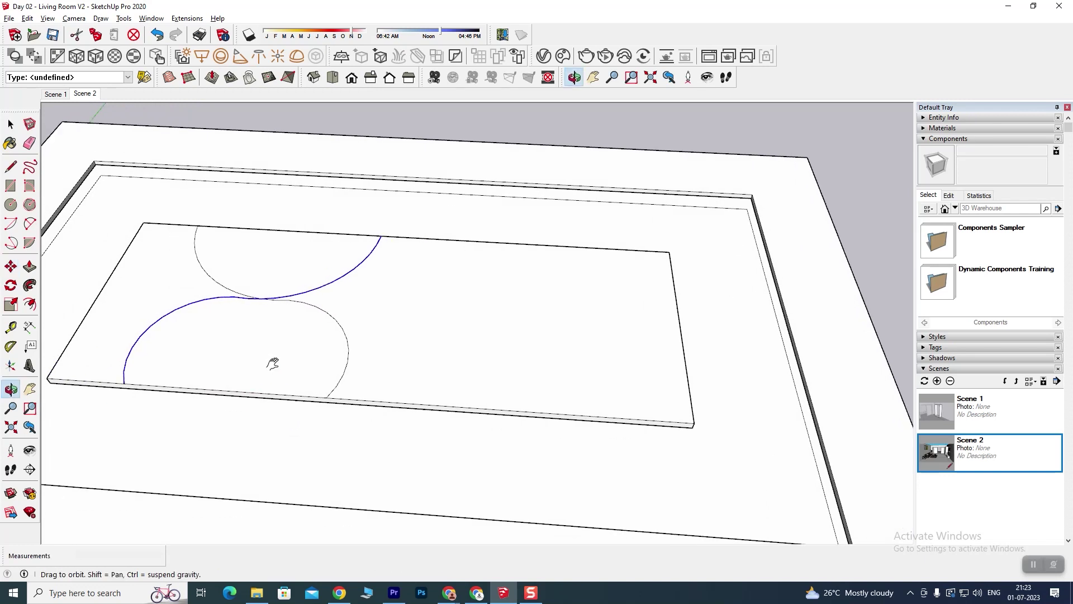
pyautogui.click(11, 124)
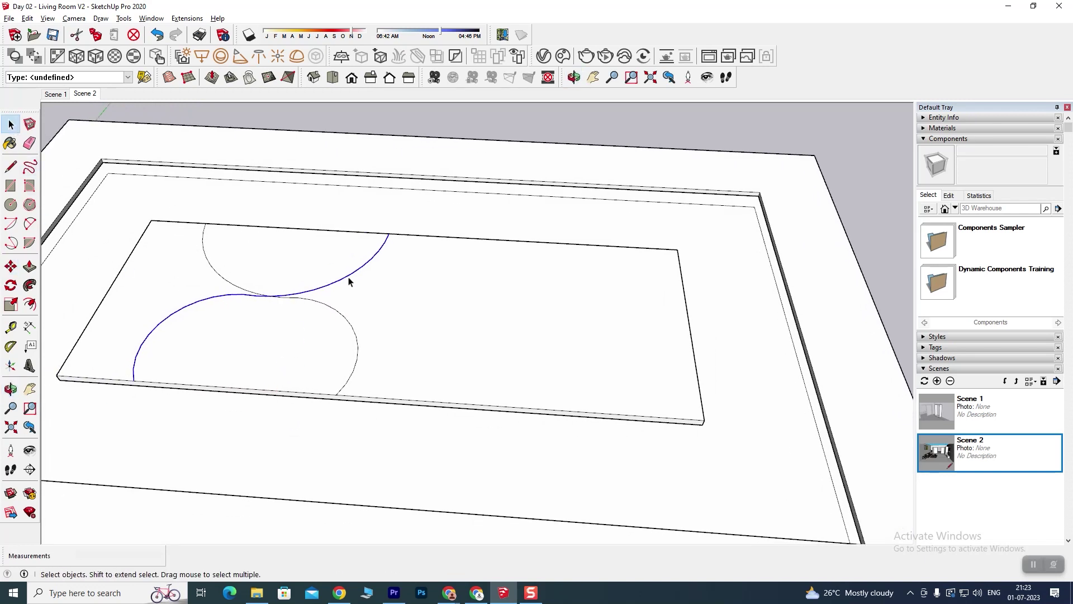
pyautogui.press('Delete')
# Copy the remaining S-curve to near the panel's right end.
pyautogui.click(316, 303)
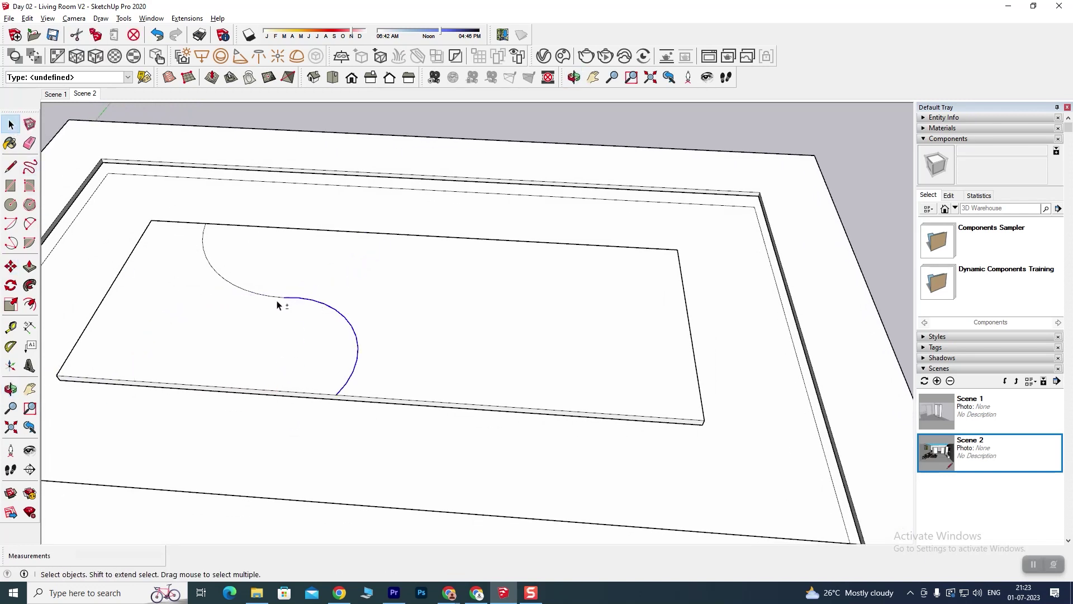
pyautogui.moveTo(343, 341); pyautogui.dragTo(406, 363, button='middle')
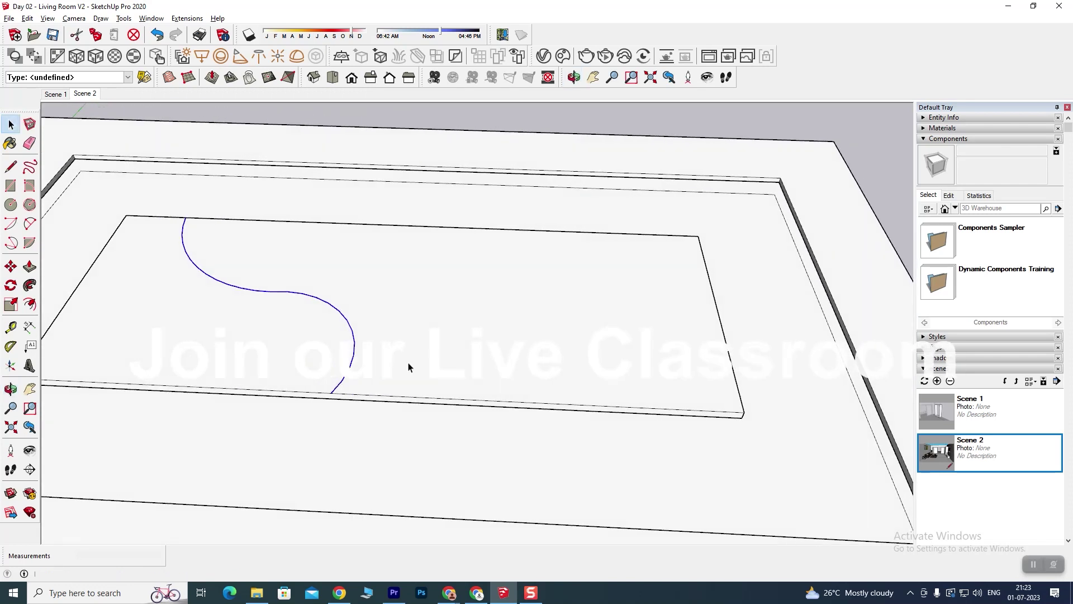
pyautogui.click(11, 266)
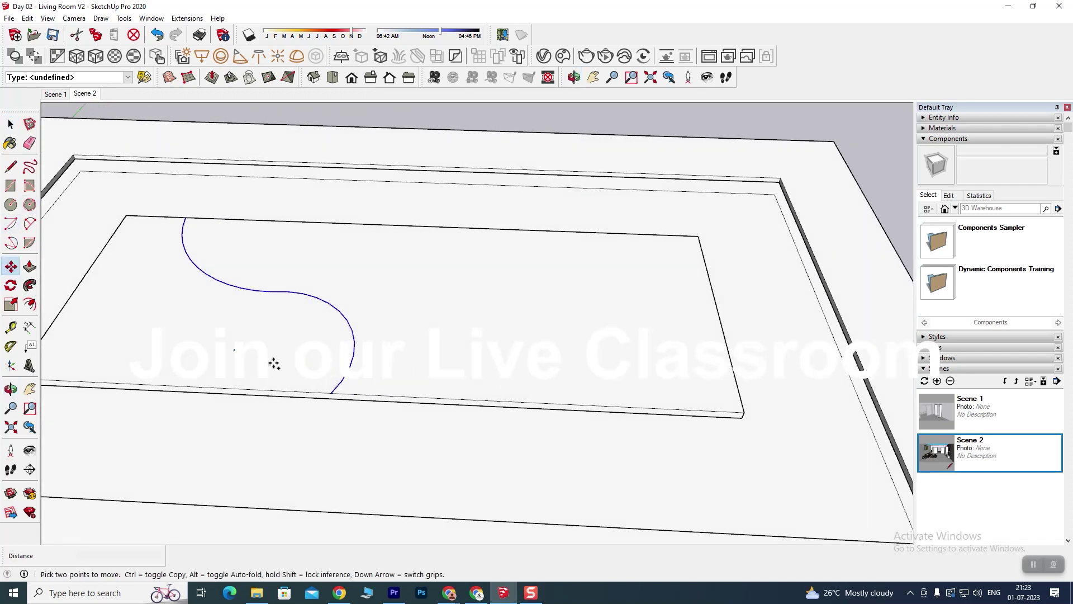
pyautogui.click(331, 393)
pyautogui.press('ctrl')
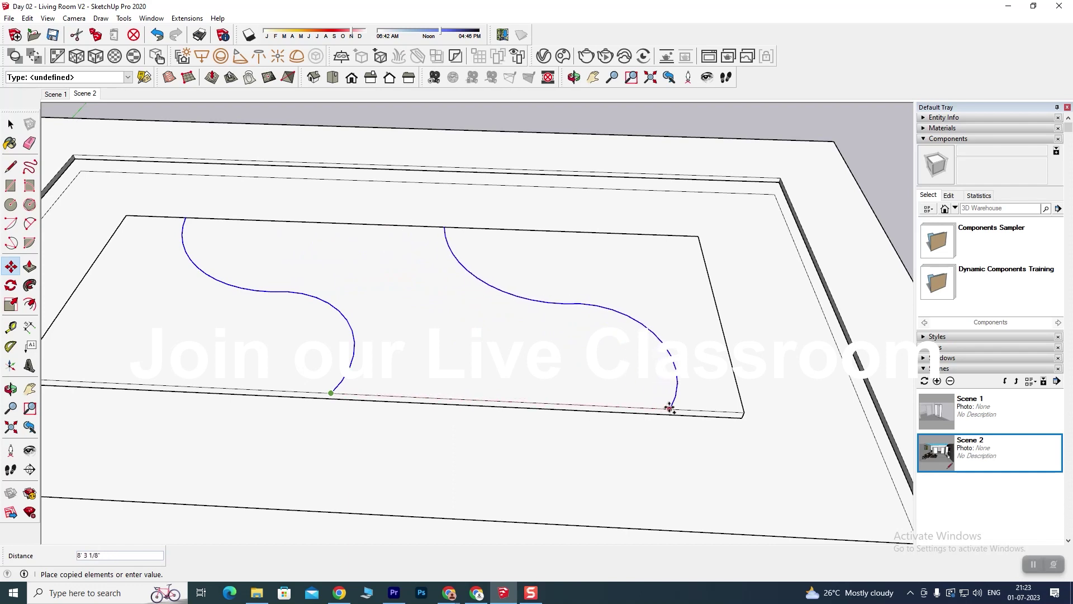
pyautogui.click(660, 407)
pyautogui.moveTo(517, 389)
pyautogui.mouseDown(button='middle')
pyautogui.moveTo(105, 342)
pyautogui.moveTo(65, 347)
pyautogui.moveTo(96, 352)
pyautogui.mouseUp(button='middle')
pyautogui.moveTo(357, 285)
pyautogui.mouseDown(button='middle')
pyautogui.moveTo(487, 414)
pyautogui.moveTo(503, 417)
pyautogui.moveTo(470, 422)
pyautogui.moveTo(497, 376)
pyautogui.moveTo(548, 401)
pyautogui.moveTo(553, 350)
pyautogui.moveTo(438, 381)
pyautogui.moveTo(450, 371)
pyautogui.moveTo(544, 380)
pyautogui.moveTo(426, 374)
pyautogui.moveTo(354, 307)
pyautogui.moveTo(370, 289)
pyautogui.moveTo(398, 295)
pyautogui.moveTo(387, 322)
pyautogui.mouseUp(button='middle')
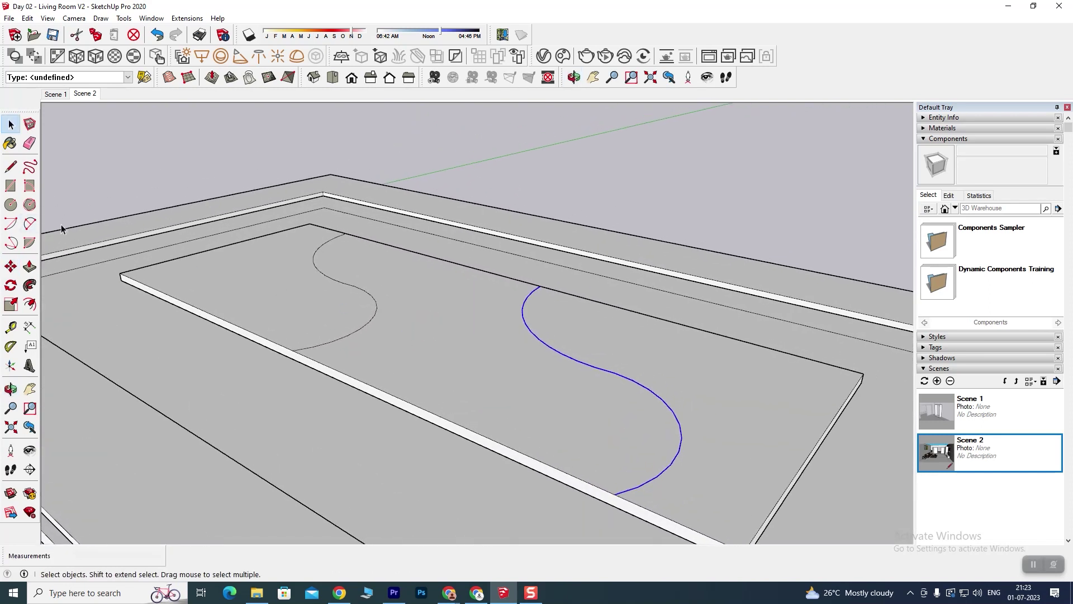
pyautogui.click(29, 267)
# Push the left end area by 1/4 and repeat the same push on the right end.
pyautogui.click(233, 302)
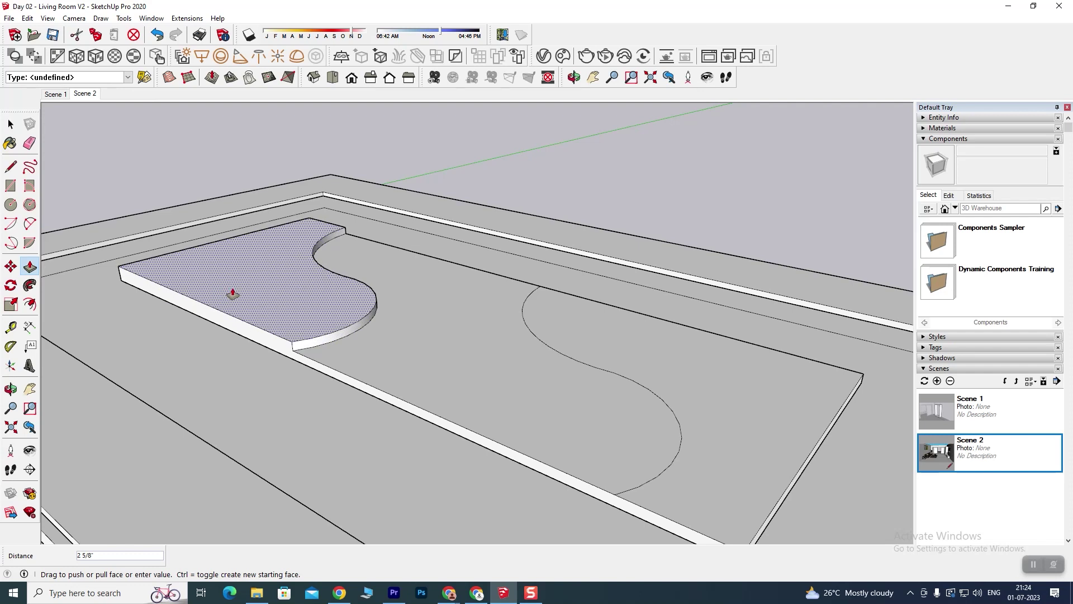
pyautogui.write('21/4')
pyautogui.press('Return')
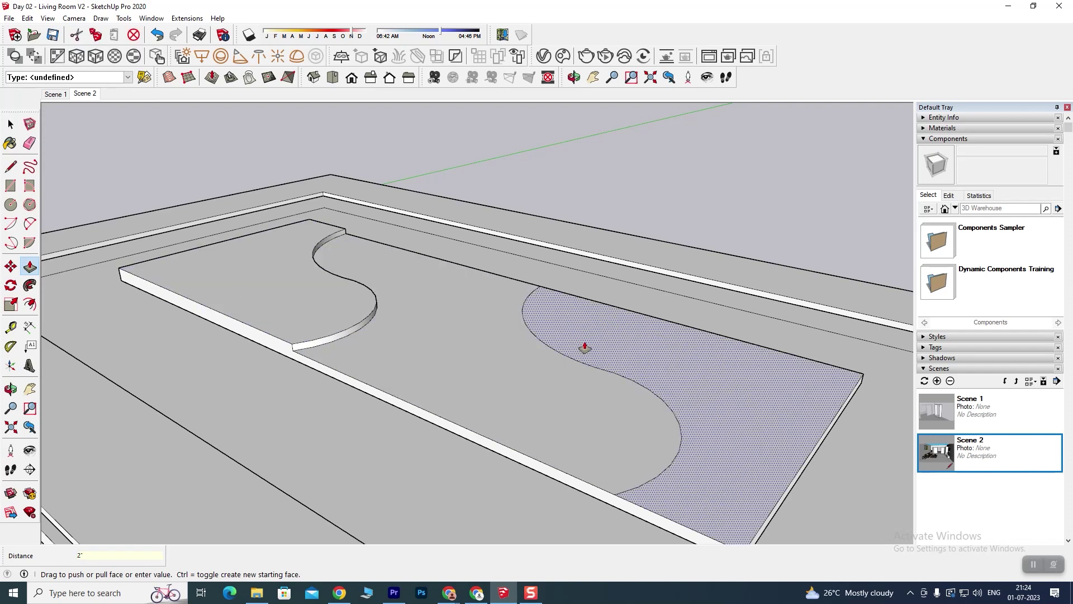
pyautogui.doubleClick(580, 337)
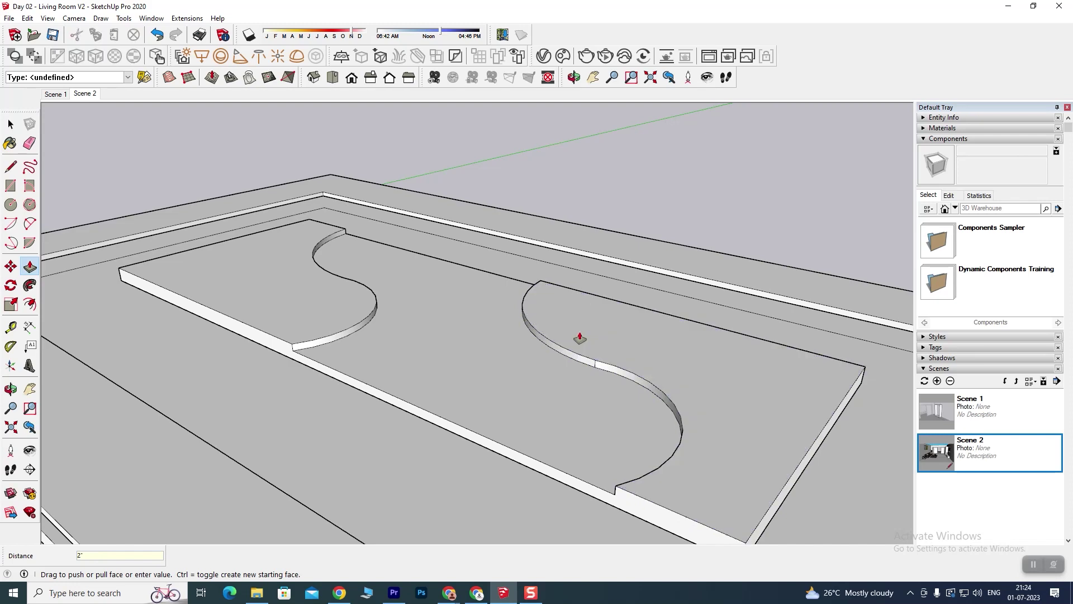
pyautogui.moveTo(552, 341)
pyautogui.mouseDown(button='middle')
pyautogui.moveTo(513, 396)
pyautogui.moveTo(276, 407)
pyautogui.moveTo(288, 354)
pyautogui.moveTo(527, 386)
pyautogui.moveTo(368, 396)
pyautogui.moveTo(298, 417)
pyautogui.moveTo(403, 343)
pyautogui.moveTo(391, 371)
pyautogui.moveTo(544, 360)
pyautogui.moveTo(508, 340)
pyautogui.moveTo(521, 261)
pyautogui.moveTo(491, 232)
pyautogui.moveTo(531, 300)
pyautogui.moveTo(586, 345)
pyautogui.moveTo(427, 402)
pyautogui.moveTo(533, 313)
pyautogui.mouseUp(button='middle')
pyautogui.scroll(-5, 532, 314)
# Orbit and zoom to inspect the stepped ceiling platform and its inner panel.
pyautogui.moveTo(548, 414)
pyautogui.mouseDown(button='middle')
pyautogui.moveTo(545, 386)
pyautogui.moveTo(216, 400)
pyautogui.mouseUp(button='middle')
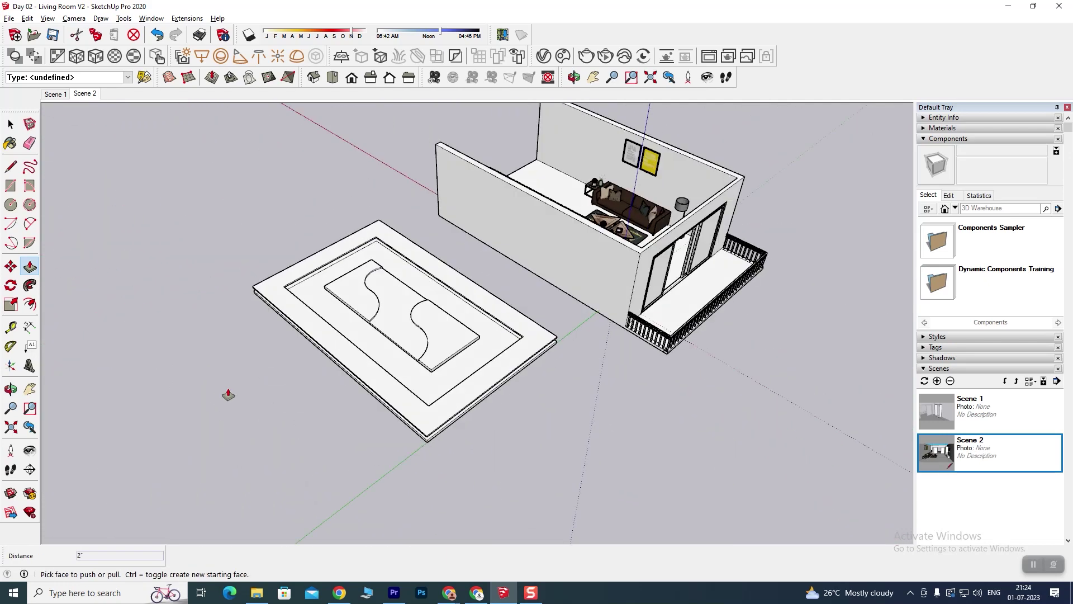
pyautogui.scroll(3, 391, 290)
pyautogui.scroll(3, 443, 366)
pyautogui.moveTo(443, 367)
pyautogui.mouseDown(button='middle')
pyautogui.moveTo(398, 324)
pyautogui.moveTo(393, 304)
pyautogui.moveTo(362, 338)
pyautogui.moveTo(428, 308)
pyautogui.moveTo(391, 309)
pyautogui.mouseUp(button='middle')
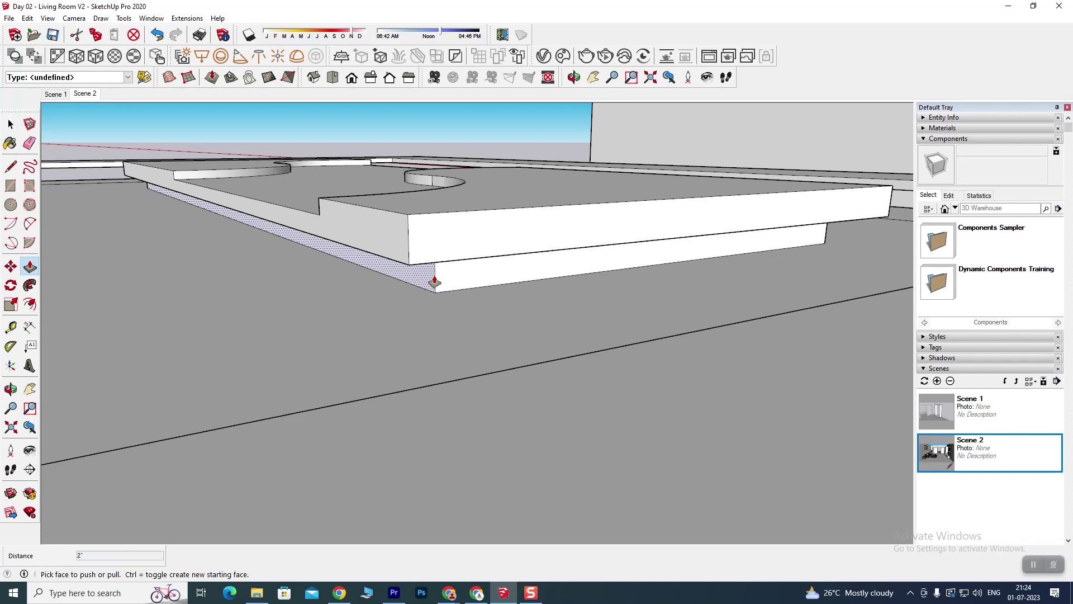
pyautogui.moveTo(435, 282); pyautogui.dragTo(441, 285, button='middle')
pyautogui.click(10, 124)
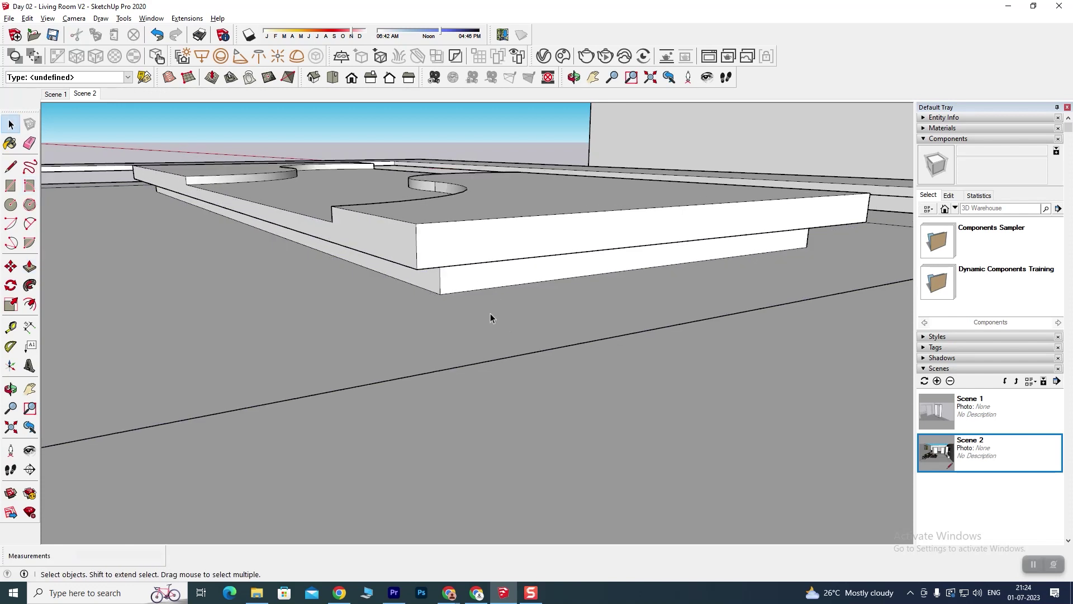
pyautogui.scroll(-5, 491, 313)
pyautogui.scroll(-2, 535, 310)
pyautogui.moveTo(536, 310)
pyautogui.mouseDown(button='middle')
pyautogui.moveTo(337, 350)
pyautogui.moveTo(412, 369)
pyautogui.moveTo(481, 351)
pyautogui.moveTo(343, 376)
pyautogui.mouseUp(button='middle')
pyautogui.scroll(3, 367, 413)
pyautogui.moveTo(367, 414)
pyautogui.keyDown('shift'); pyautogui.mouseDown(button='middle')
pyautogui.moveTo(395, 414)
pyautogui.moveTo(376, 397)
pyautogui.mouseUp(button='middle'); pyautogui.keyUp('shift')
# Orbit to the ceiling's front corner and start a small rectangle on the border there.
pyautogui.scroll(-2, 446, 383)
pyautogui.scroll(3, 549, 361)
pyautogui.scroll(2, 519, 379)
pyautogui.scroll(-3, 520, 378)
pyautogui.moveTo(519, 379); pyautogui.dragTo(371, 383, button='middle')
pyautogui.scroll(3, 467, 384)
pyautogui.moveTo(467, 383); pyautogui.dragTo(420, 392, button='middle')
pyautogui.click(10, 186)
pyautogui.click(220, 376)
pyautogui.write('6.6')
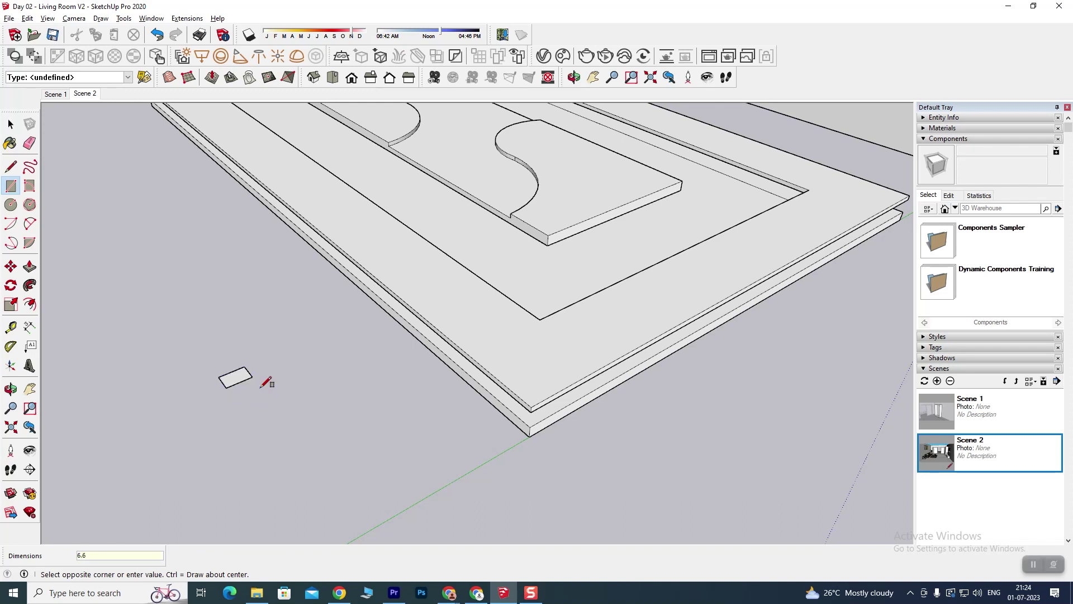
pyautogui.write('6,6')
# Finish the 6.6 rectangle, then box-select and delete the leftover small rectangle.
pyautogui.press('Return')
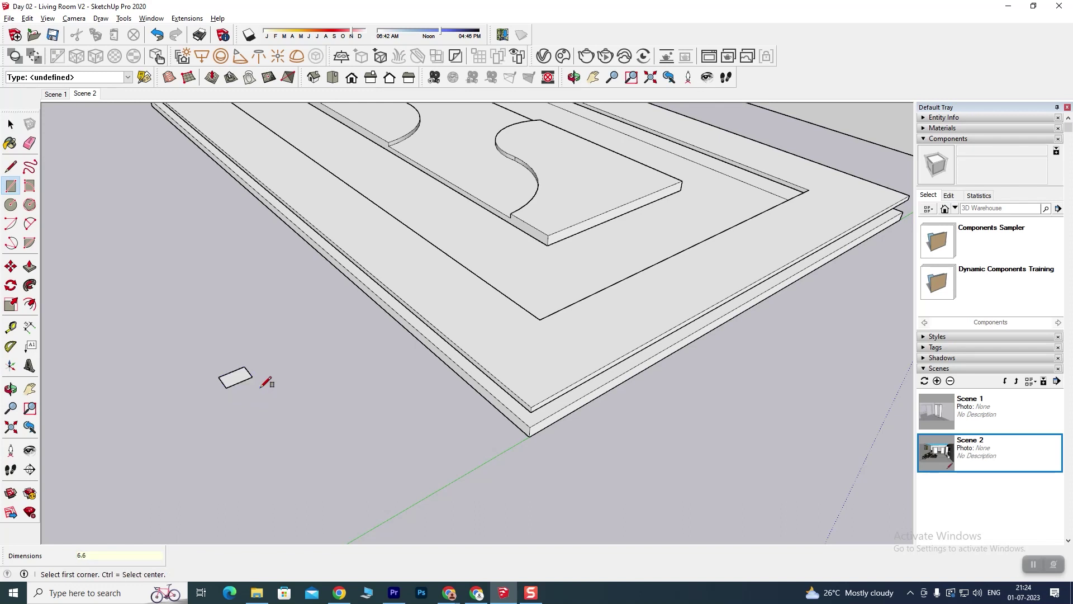
pyautogui.scroll(3, 238, 377)
pyautogui.scroll(3, 239, 376)
pyautogui.moveTo(239, 377); pyautogui.dragTo(219, 416, button='middle')
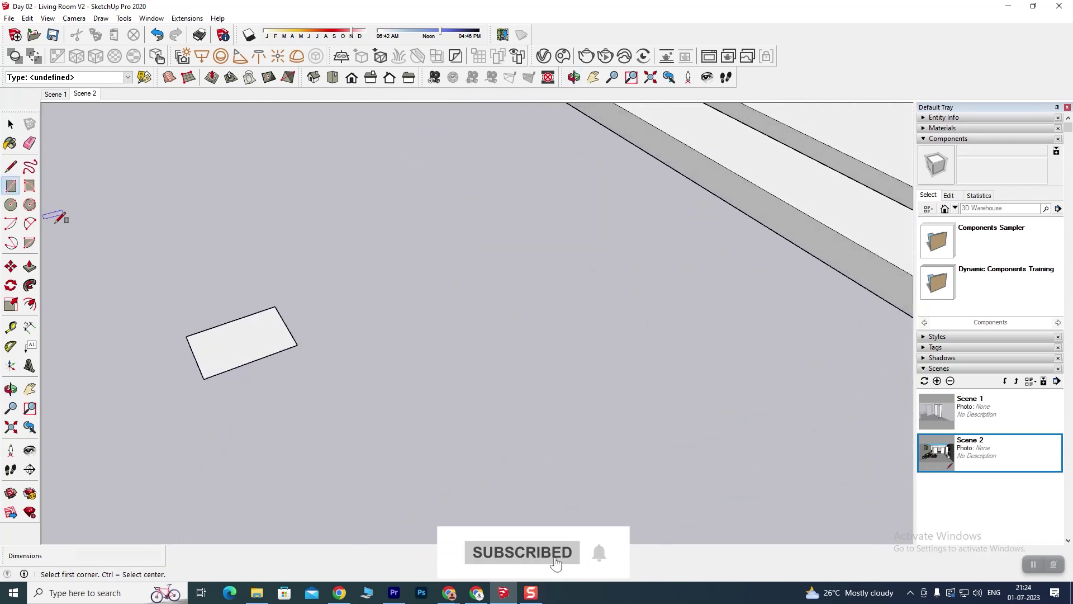
pyautogui.click(11, 125)
pyautogui.moveTo(304, 264)
pyautogui.mouseDown()
pyautogui.moveTo(249, 319)
pyautogui.moveTo(182, 352)
pyautogui.mouseUp()
pyautogui.press('Delete')
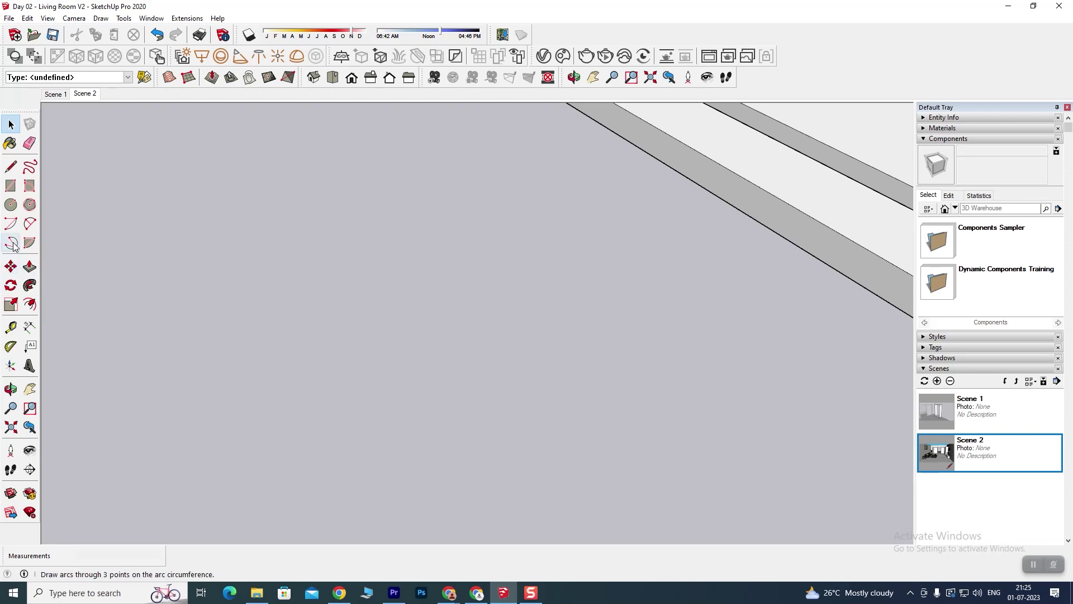
# Draw a new small rectangle on open ground and orbit to check it.
pyautogui.click(12, 186)
pyautogui.click(316, 294)
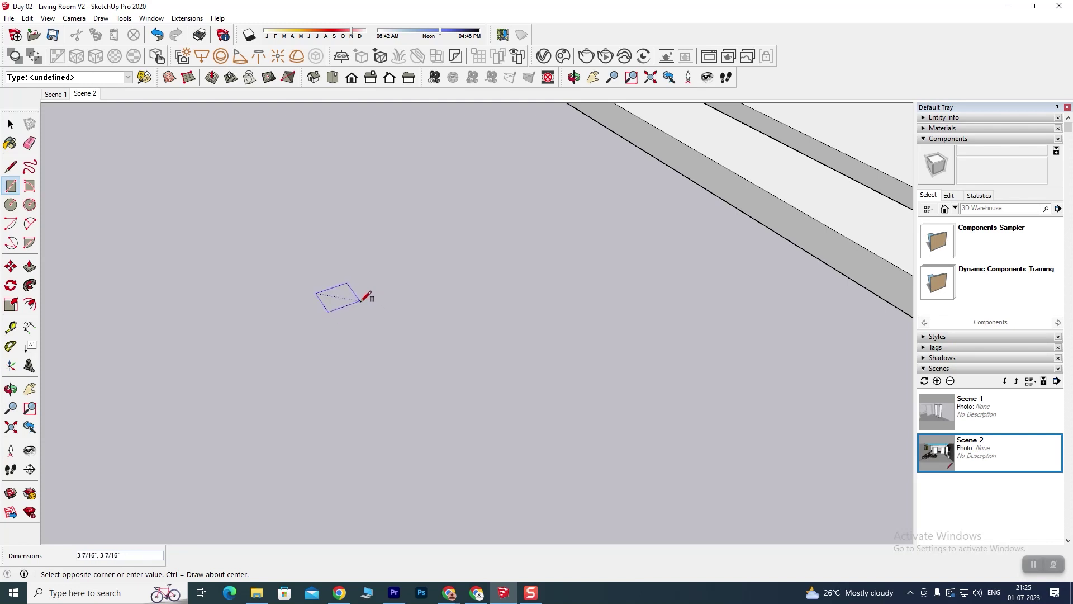
pyautogui.click(361, 299)
pyautogui.moveTo(318, 335)
pyautogui.mouseDown(button='middle')
pyautogui.moveTo(457, 383)
pyautogui.moveTo(394, 388)
pyautogui.mouseUp(button='middle')
pyautogui.scroll(3, 385, 385)
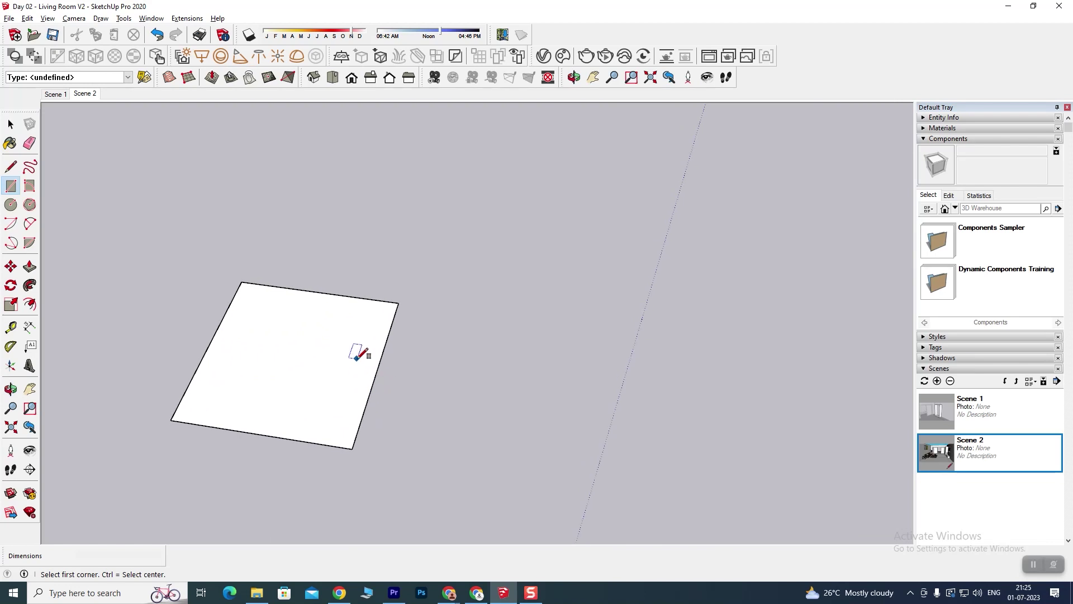
pyautogui.scroll(-3, 375, 391)
pyautogui.scroll(-2, 425, 425)
# Select and delete the small diamond-shaped rectangle.
pyautogui.moveTo(425, 425)
pyautogui.mouseDown(button='middle')
pyautogui.moveTo(321, 371)
pyautogui.moveTo(275, 300)
pyautogui.mouseUp(button='middle')
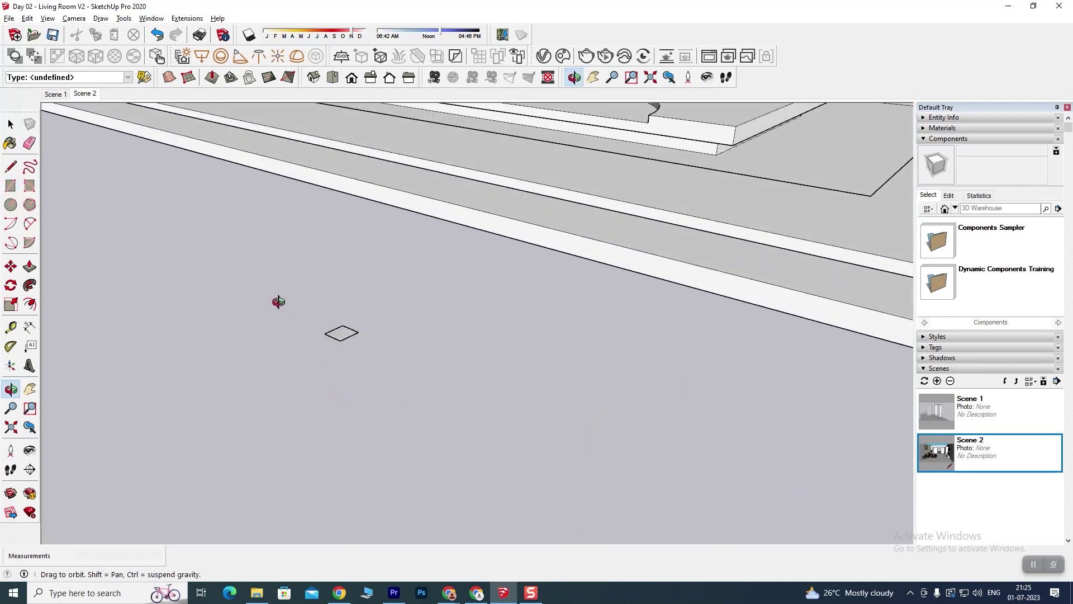
pyautogui.scroll(-3, 347, 328)
pyautogui.scroll(-1, 347, 335)
pyautogui.scroll(5, 341, 324)
pyautogui.scroll(-2, 363, 324)
pyautogui.scroll(-1, 380, 347)
pyautogui.scroll(-3, 408, 363)
pyautogui.scroll(-2, 425, 375)
pyautogui.scroll(2, 408, 376)
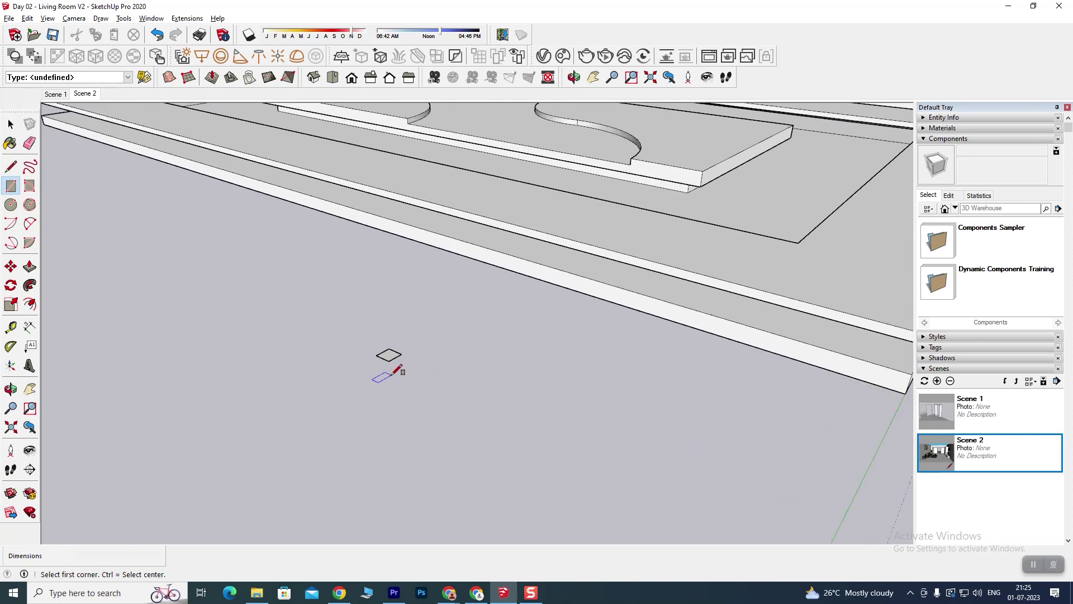
pyautogui.scroll(2, 400, 371)
pyautogui.click(12, 125)
pyautogui.moveTo(393, 351); pyautogui.dragTo(391, 353)
pyautogui.press('Delete')
# Trace a small square face on the ground with 4' lines, viewed flat from above.
pyautogui.moveTo(367, 365)
pyautogui.mouseDown(button='middle')
pyautogui.moveTo(307, 425)
pyautogui.moveTo(326, 323)
pyautogui.moveTo(242, 319)
pyautogui.mouseUp(button='middle')
pyautogui.press('l')
pyautogui.click(235, 336)
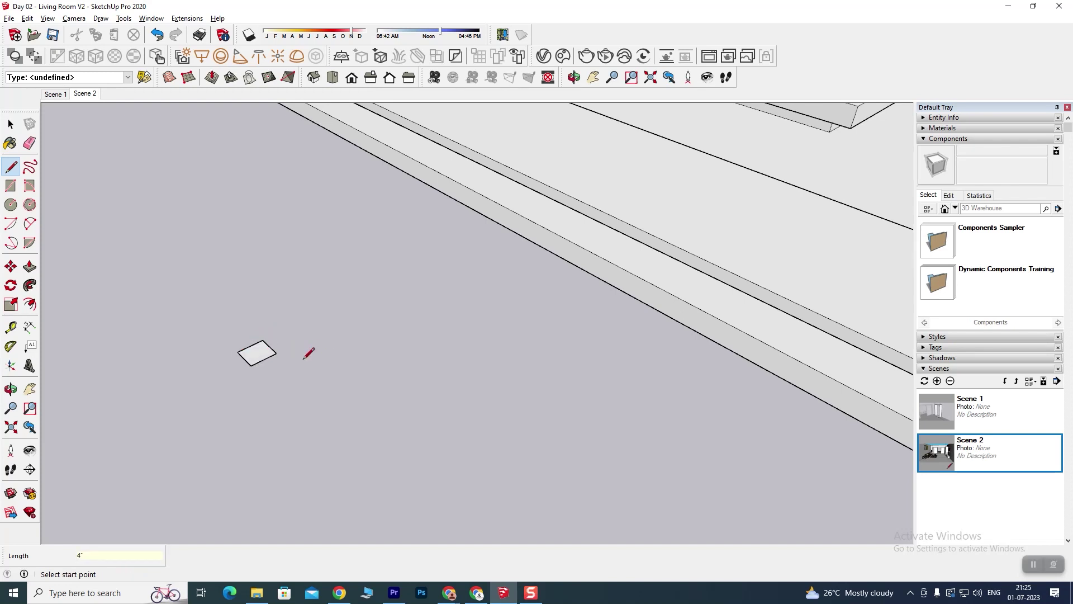
pyautogui.scroll(2, 302, 391)
pyautogui.scroll(2, 324, 425)
pyautogui.scroll(2, 335, 436)
pyautogui.scroll(1, 363, 420)
pyautogui.scroll(-2, 378, 401)
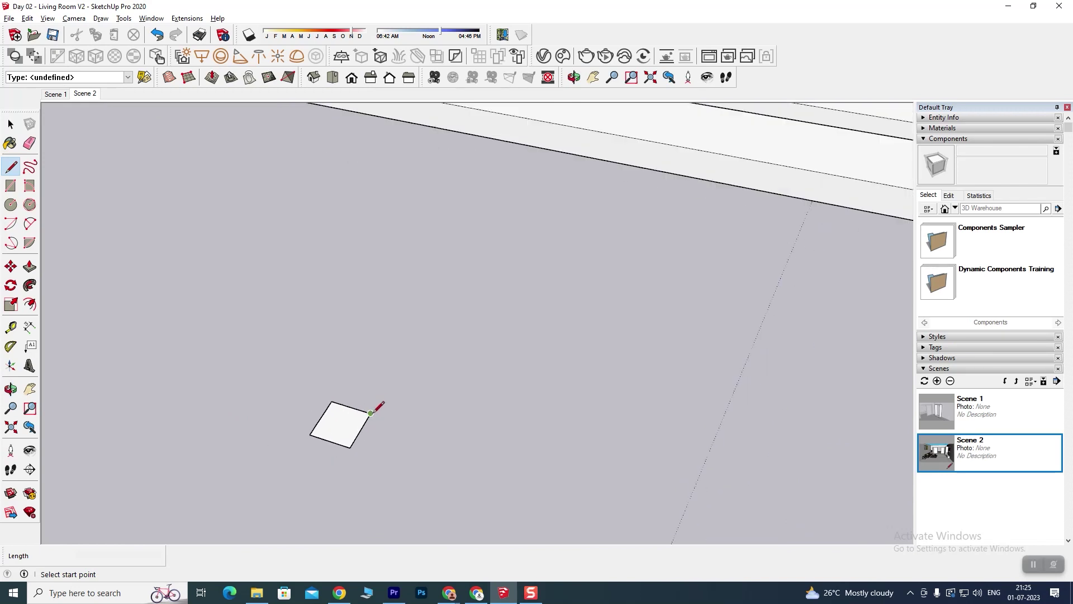
pyautogui.scroll(-1, 376, 359)
pyautogui.scroll(-2, 391, 392)
pyautogui.moveTo(412, 422)
pyautogui.mouseDown(button='middle')
pyautogui.moveTo(273, 432)
pyautogui.moveTo(334, 350)
pyautogui.mouseUp(button='middle')
pyautogui.scroll(3, 317, 325)
pyautogui.scroll(2, 324, 327)
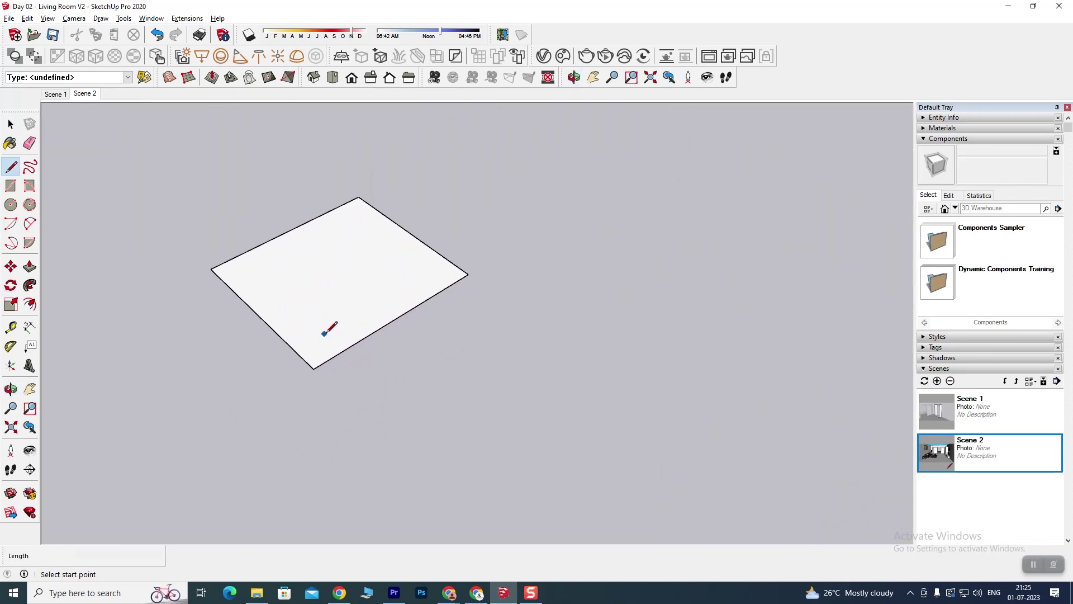
pyautogui.moveTo(324, 327); pyautogui.dragTo(371, 366, button='middle')
pyautogui.scroll(2, 383, 413)
pyautogui.moveTo(383, 413)
pyautogui.mouseDown(button='middle')
pyautogui.moveTo(390, 305)
pyautogui.moveTo(384, 355)
pyautogui.mouseUp(button='middle')
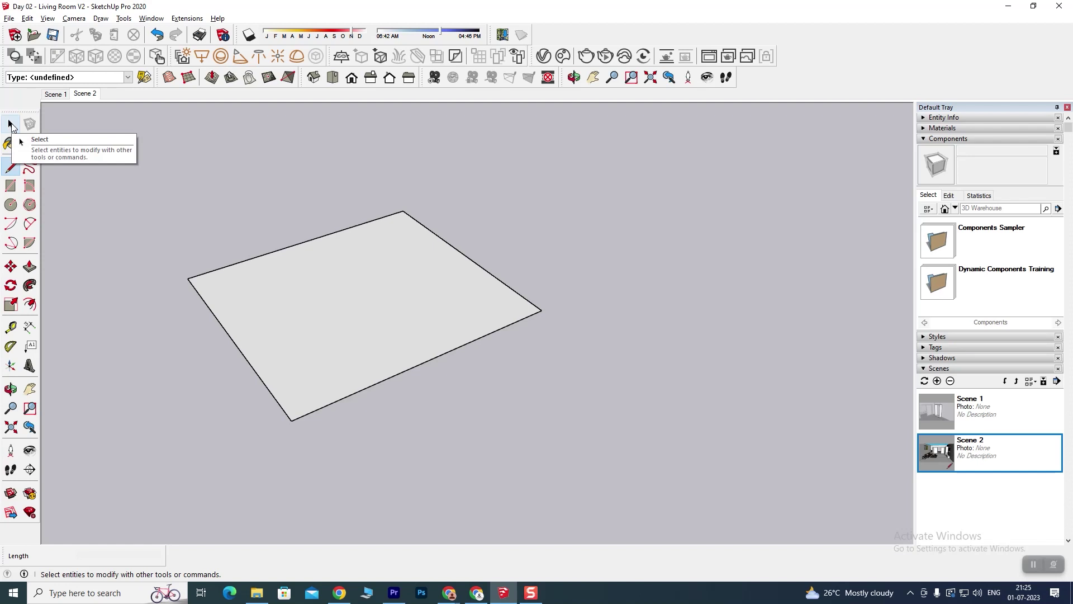
# Offset the rectangle's outline inward to form an inset border.
pyautogui.click(11, 124)
pyautogui.click(30, 304)
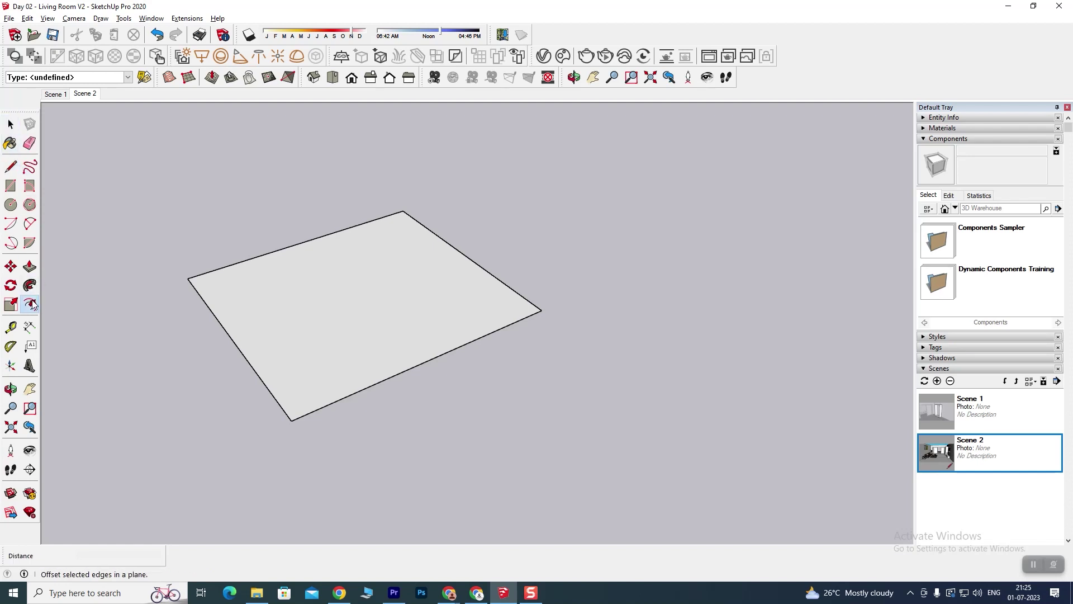
pyautogui.click(330, 293)
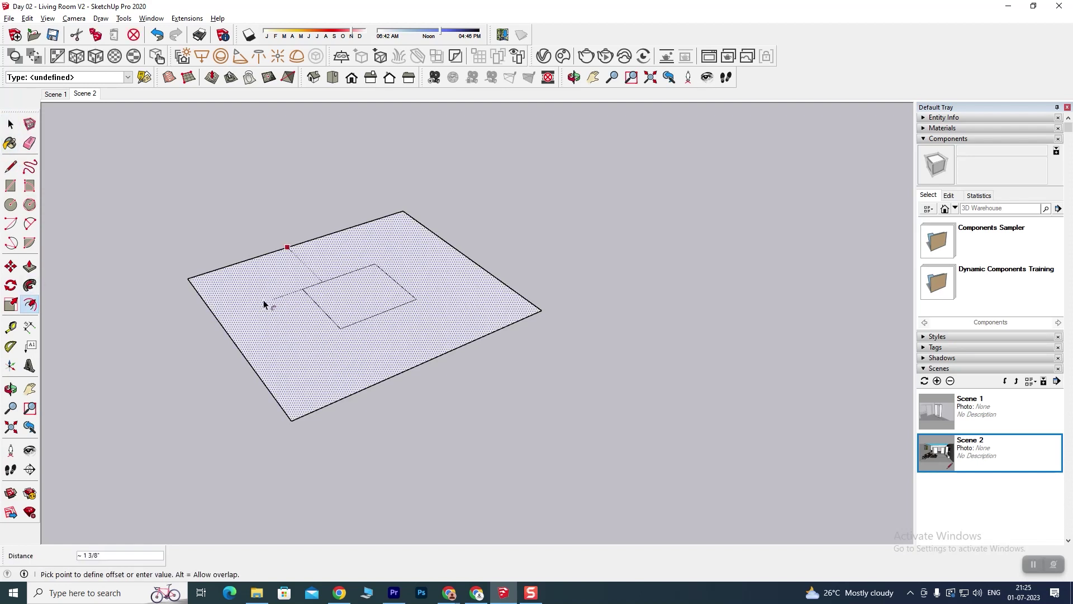
pyautogui.click(145, 302)
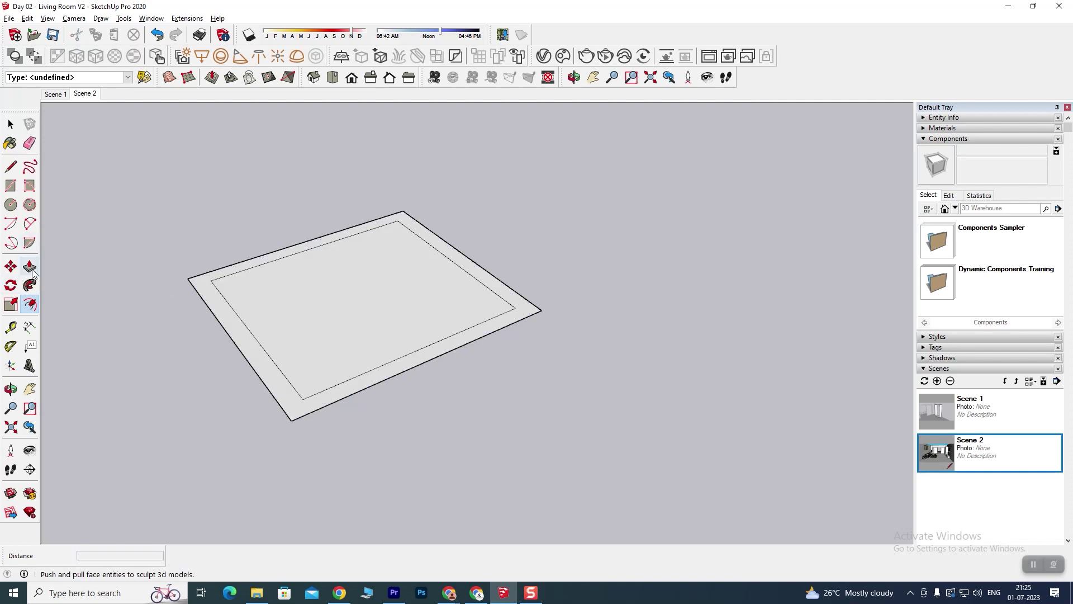
# Raise the outer border 3/16" with Push/Pull to form the frame rim.
pyautogui.click(29, 266)
pyautogui.click(281, 396)
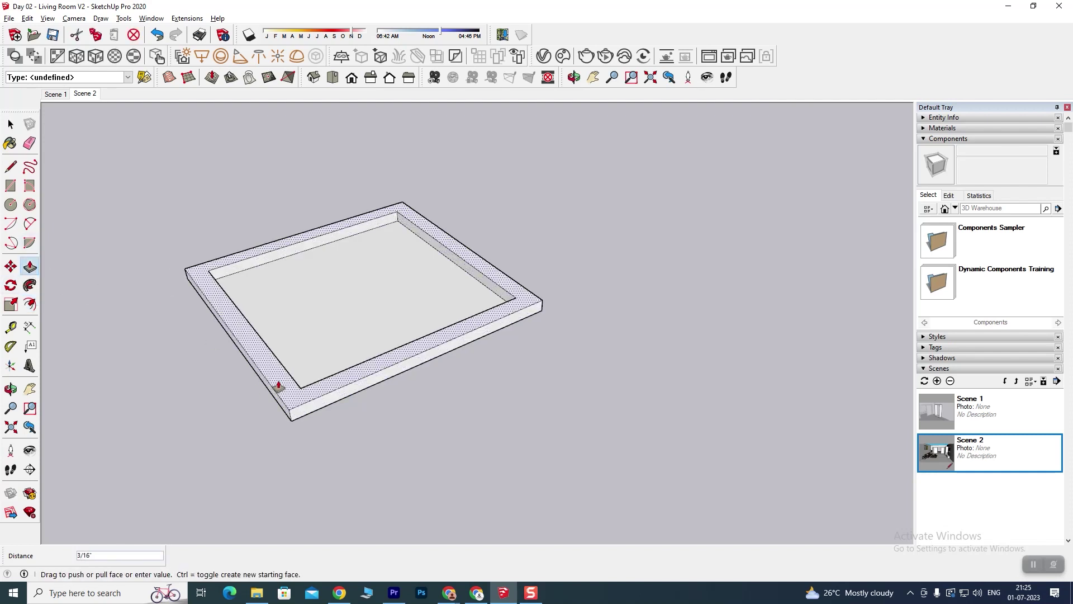
pyautogui.click(278, 384)
pyautogui.moveTo(371, 383)
pyautogui.mouseDown(button='middle')
pyautogui.moveTo(372, 75)
pyautogui.moveTo(239, 319)
pyautogui.mouseUp(button='middle')
pyautogui.moveTo(323, 374); pyautogui.dragTo(254, 369, button='middle')
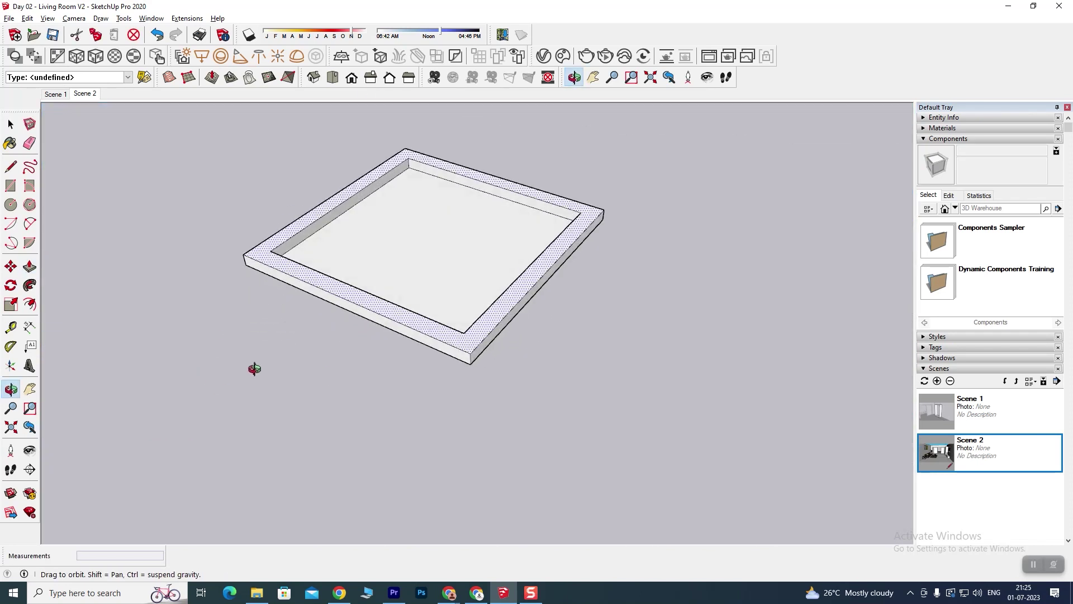
pyautogui.moveTo(386, 287)
pyautogui.mouseDown(button='middle')
pyautogui.moveTo(412, 300)
pyautogui.moveTo(297, 368)
pyautogui.mouseUp(button='middle')
# Orbit, zoom and pan to inspect the raised frame from several angles.
pyautogui.scroll(3, 369, 299)
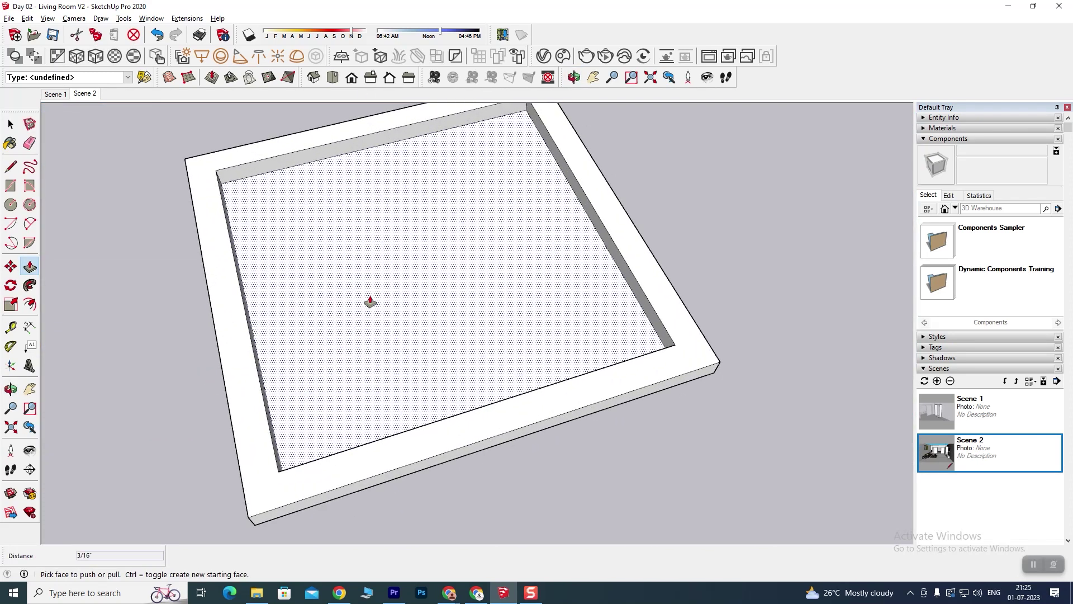
pyautogui.scroll(-2, 374, 316)
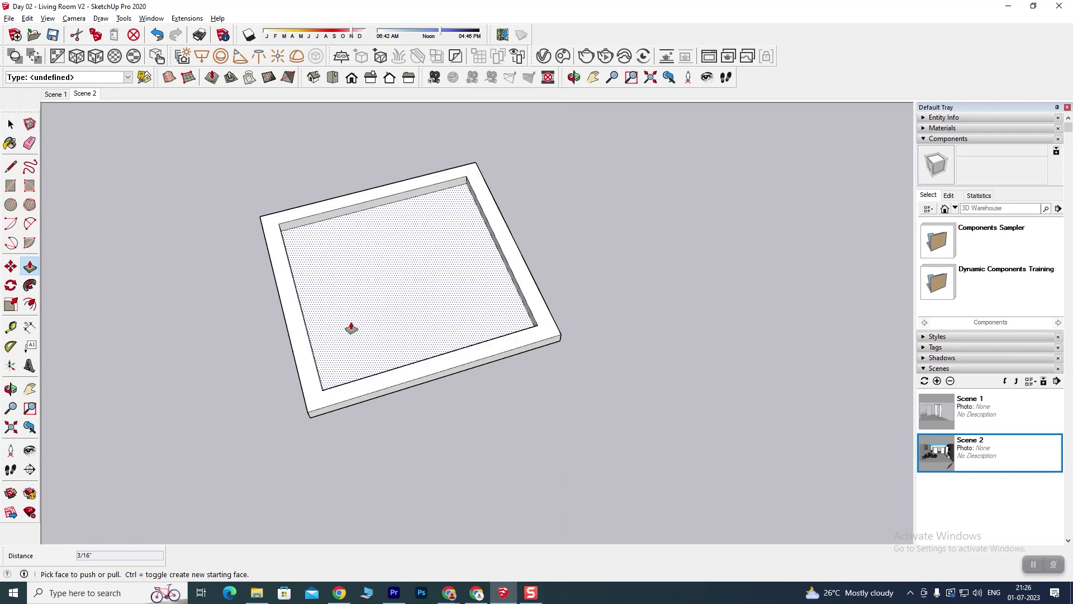
pyautogui.scroll(-5, 351, 328)
pyautogui.scroll(-3, 395, 336)
pyautogui.moveTo(381, 390)
pyautogui.mouseDown(button='middle')
pyautogui.moveTo(352, 318)
pyautogui.moveTo(376, 352)
pyautogui.mouseUp(button='middle')
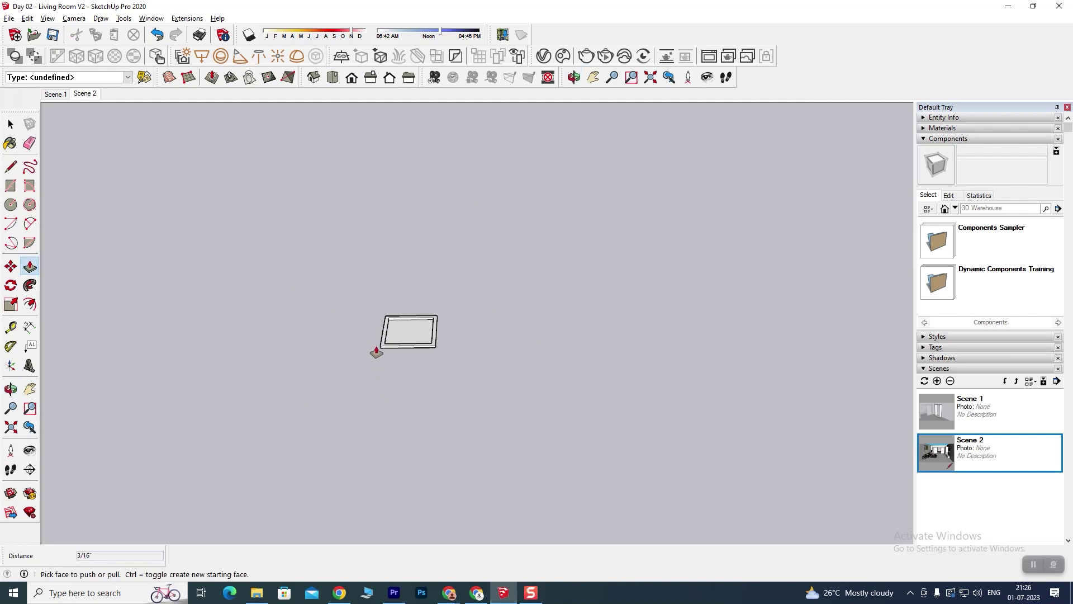
pyautogui.scroll(5, 376, 352)
pyautogui.scroll(4, 427, 326)
pyautogui.moveTo(335, 383); pyautogui.dragTo(351, 333, button='middle')
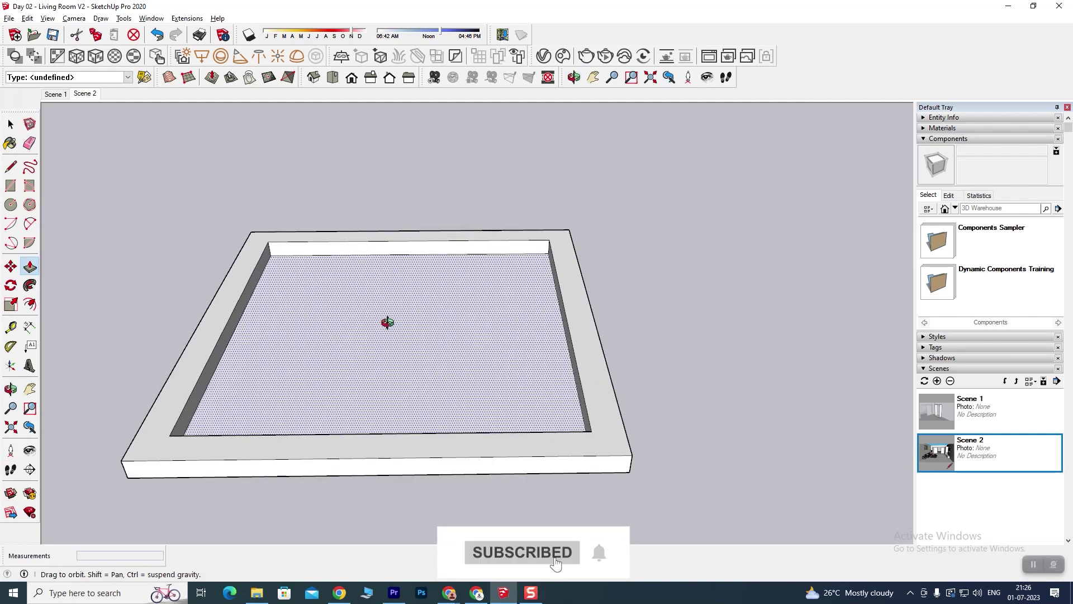
pyautogui.moveTo(426, 320); pyautogui.dragTo(428, 326, button='middle')
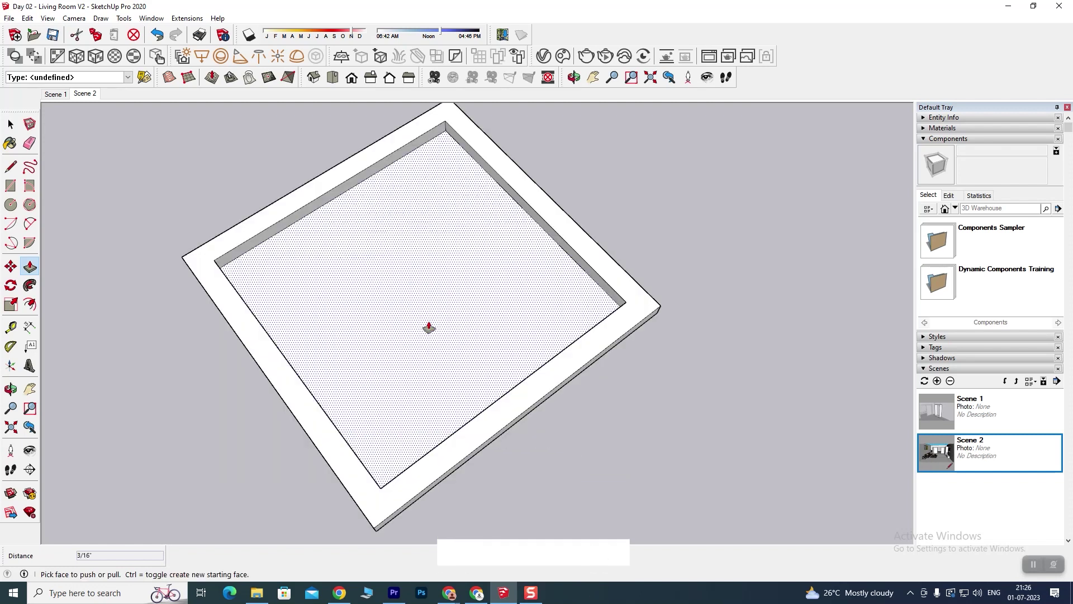
pyautogui.scroll(-2, 428, 327)
pyautogui.scroll(2, 413, 335)
pyautogui.scroll(2, 416, 338)
pyautogui.moveTo(442, 355)
pyautogui.mouseDown(button='middle')
pyautogui.moveTo(371, 257)
pyautogui.moveTo(408, 311)
pyautogui.moveTo(270, 284)
pyautogui.mouseUp(button='middle')
pyautogui.scroll(2, 431, 302)
pyautogui.moveTo(430, 302)
pyautogui.mouseDown(button='middle')
pyautogui.moveTo(404, 308)
pyautogui.moveTo(512, 275)
pyautogui.moveTo(408, 340)
pyautogui.mouseUp(button='middle')
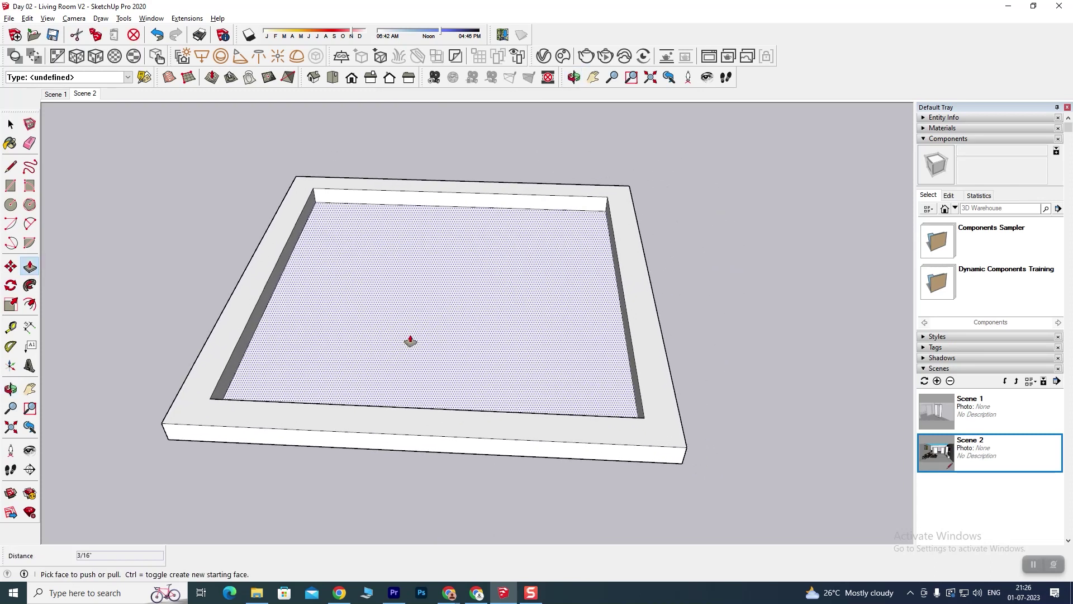
pyautogui.click(6, 166)
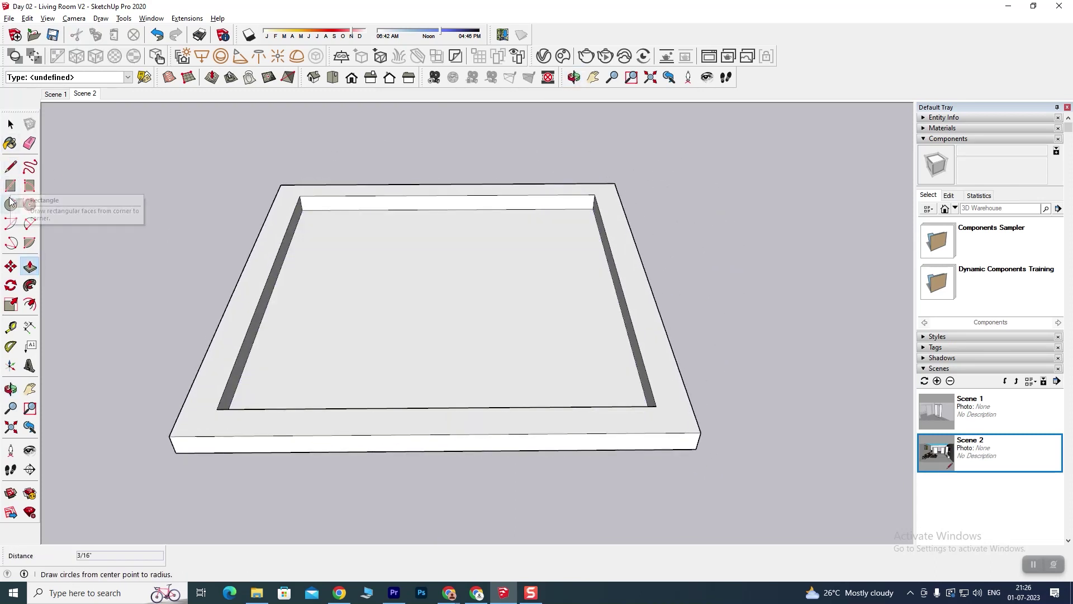
# Offset the recessed face inward to outline a smaller inner rectangle.
pyautogui.click(30, 304)
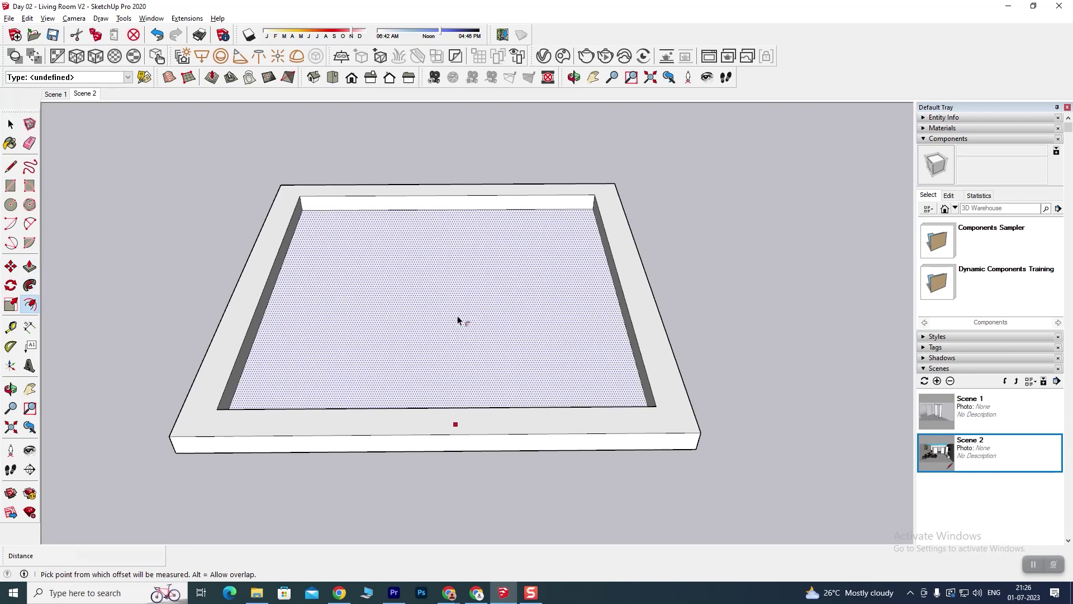
pyautogui.click(431, 304)
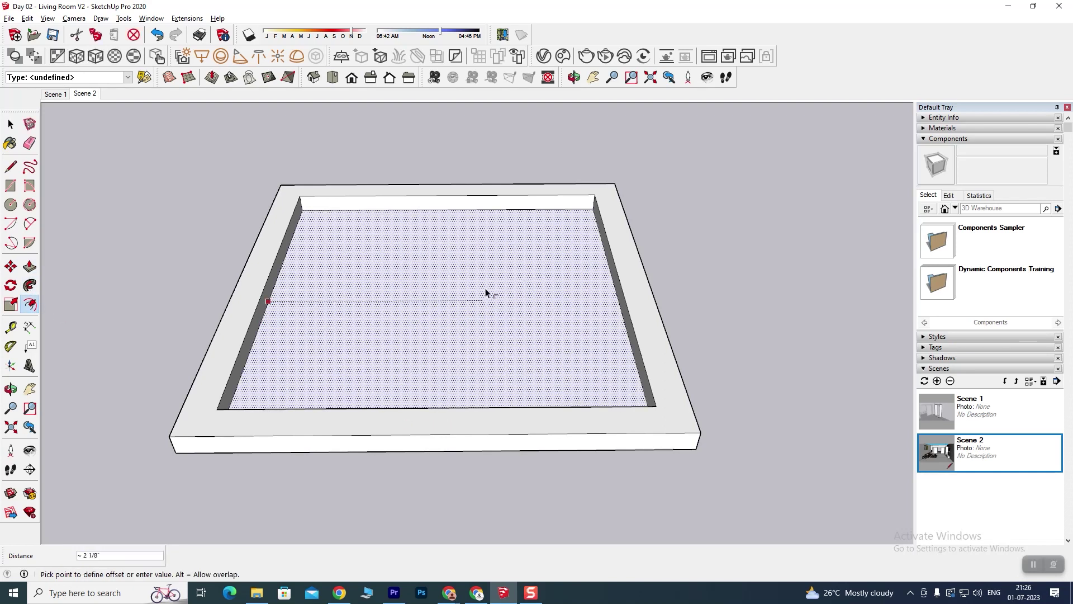
pyautogui.click(299, 360)
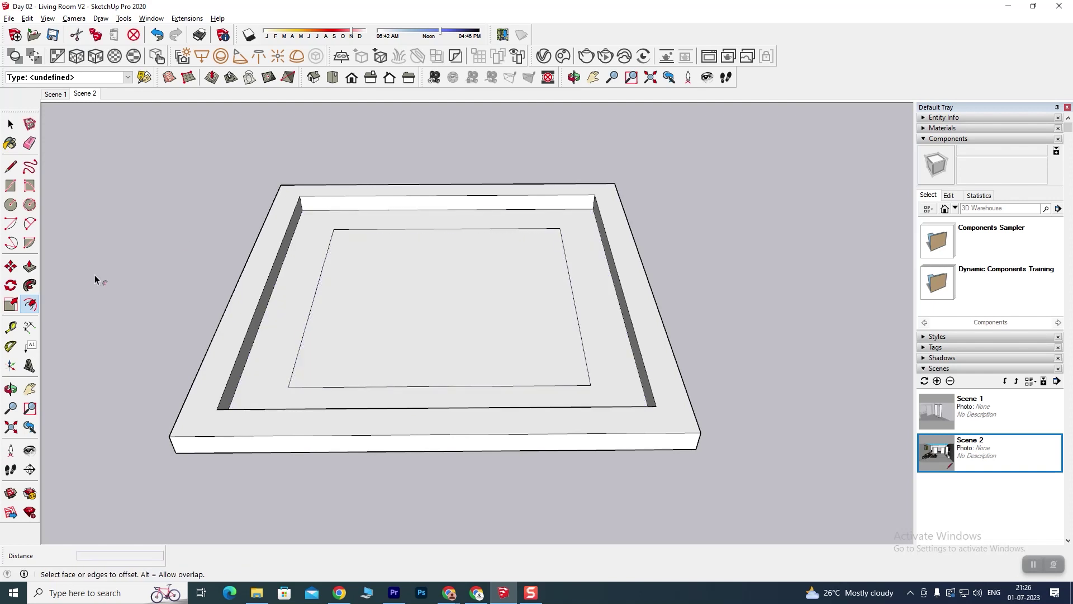
# Try a 1/8" raise of the inner rectangle, then undo it.
pyautogui.click(30, 267)
pyautogui.click(433, 331)
pyautogui.click(436, 320)
pyautogui.moveTo(436, 320)
pyautogui.mouseDown(button='middle')
pyautogui.moveTo(479, 247)
pyautogui.moveTo(391, 304)
pyautogui.moveTo(422, 378)
pyautogui.mouseUp(button='middle')
pyautogui.hotkey('ctrl', 'z')
# Select the inner rectangle face and bring up its context menu.
pyautogui.click(11, 125)
pyautogui.click(414, 325)
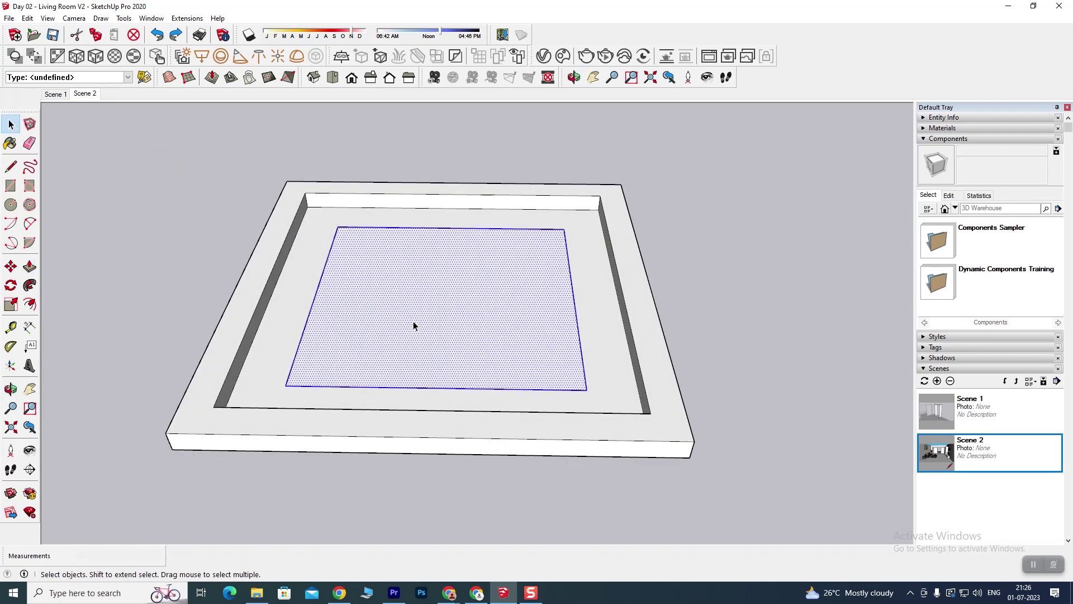
pyautogui.rightClick(413, 308)
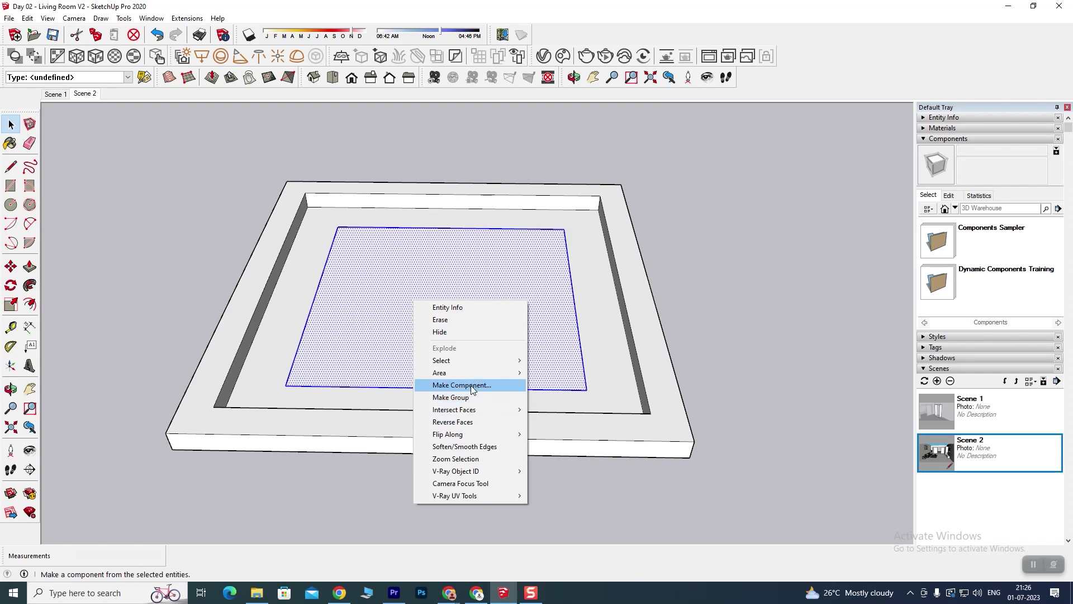
# Make the inner face a ceiling-light component via Make Component.
pyautogui.click(472, 386)
pyautogui.write('Cilng Light')
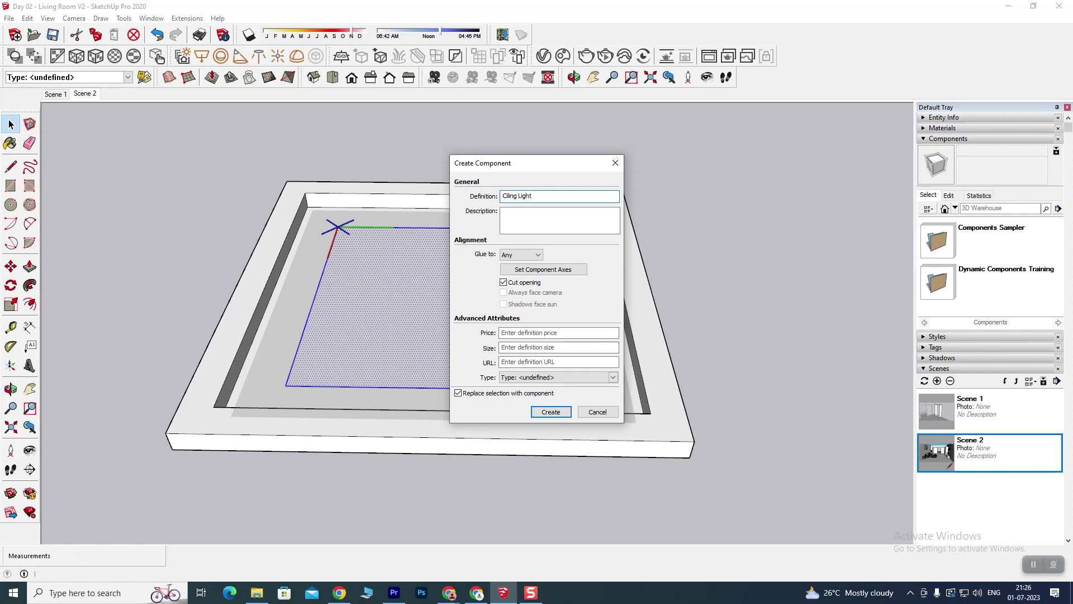
pyautogui.press('Return')
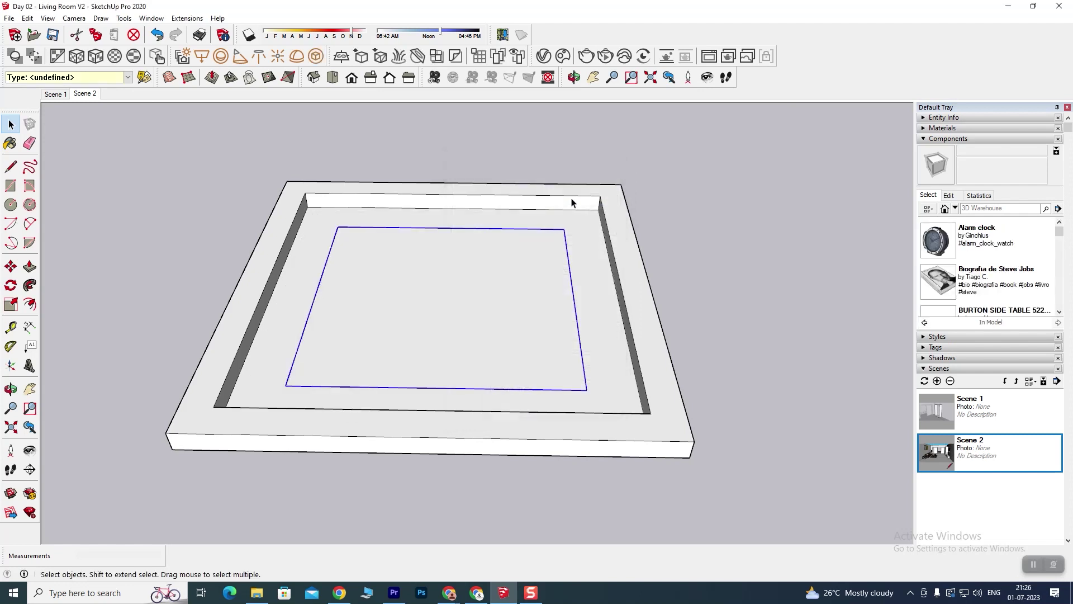
pyautogui.doubleClick(483, 300)
# Push/Pull the component's centre face up into a 1/8" slab and orbit to view it.
pyautogui.click(454, 286)
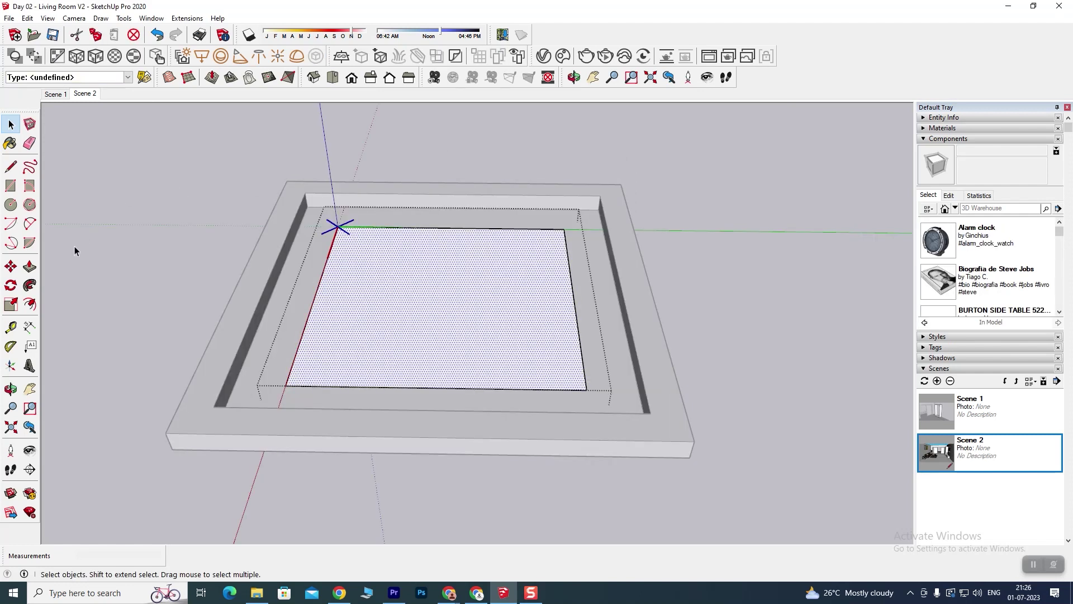
pyautogui.click(29, 267)
pyautogui.moveTo(427, 352); pyautogui.dragTo(431, 344)
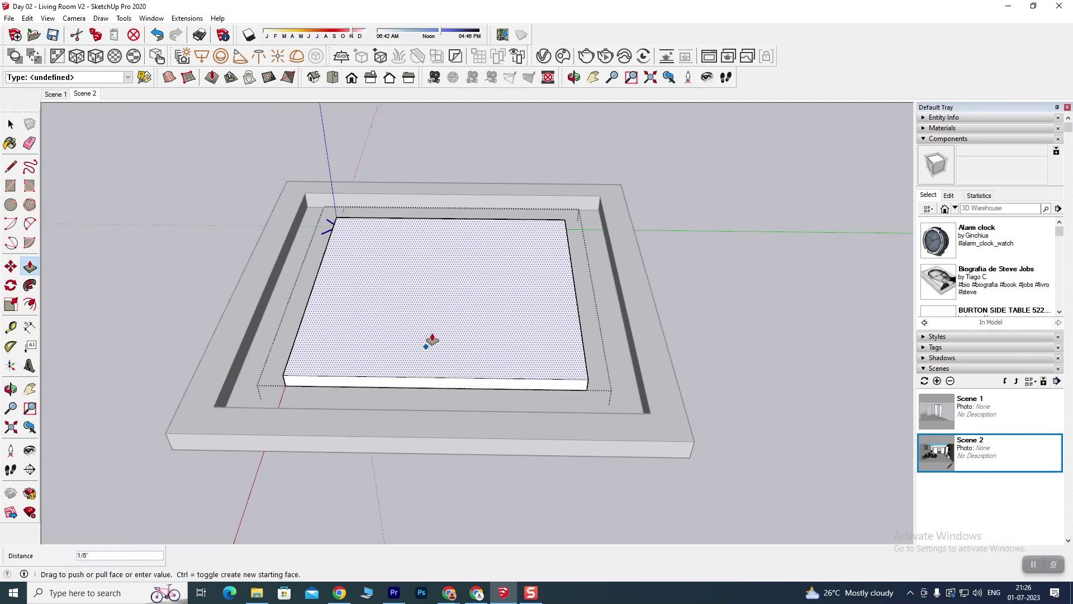
pyautogui.moveTo(431, 338); pyautogui.dragTo(474, 355)
pyautogui.moveTo(475, 355)
pyautogui.mouseDown(button='middle')
pyautogui.moveTo(201, 312)
pyautogui.moveTo(210, 293)
pyautogui.moveTo(276, 314)
pyautogui.moveTo(220, 218)
pyautogui.moveTo(237, 329)
pyautogui.mouseUp(button='middle')
pyautogui.press('p')
pyautogui.moveTo(427, 299)
pyautogui.mouseDown(button='middle')
pyautogui.moveTo(416, 326)
pyautogui.moveTo(345, 327)
pyautogui.mouseUp(button='middle')
pyautogui.moveTo(408, 316)
pyautogui.mouseDown(button='middle')
pyautogui.moveTo(403, 352)
pyautogui.moveTo(383, 314)
pyautogui.moveTo(400, 311)
pyautogui.moveTo(397, 329)
pyautogui.moveTo(459, 352)
pyautogui.mouseUp(button='middle')
pyautogui.moveTo(364, 278)
pyautogui.mouseDown(button='middle')
pyautogui.moveTo(444, 335)
pyautogui.moveTo(379, 331)
pyautogui.moveTo(388, 292)
pyautogui.moveTo(58, 146)
pyautogui.mouseUp(button='middle')
pyautogui.press('space')
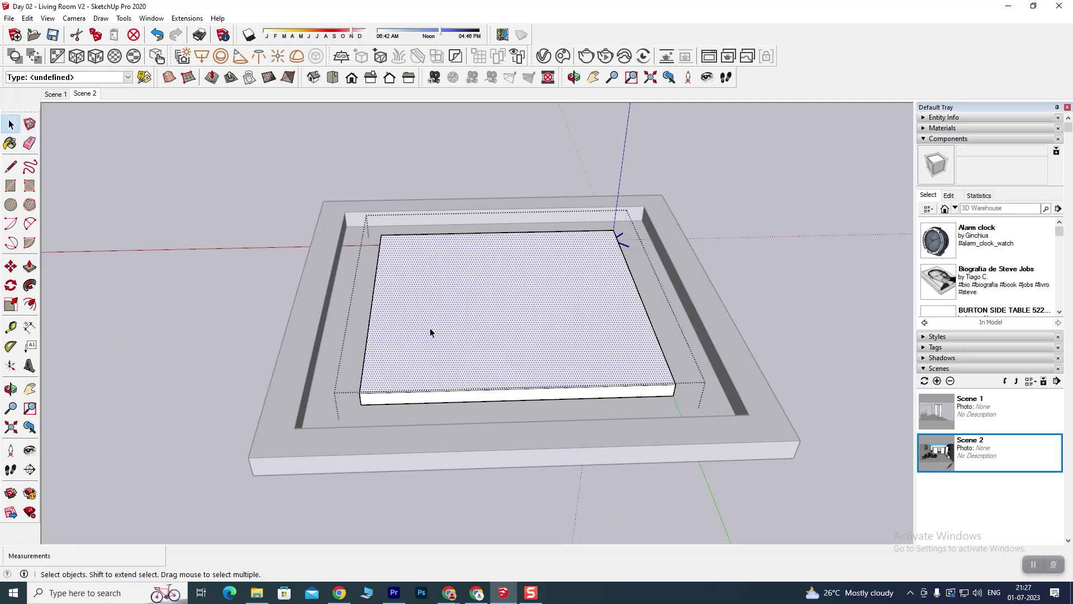
pyautogui.scroll(3, 416, 364)
pyautogui.moveTo(419, 412)
pyautogui.mouseDown(button='middle')
pyautogui.moveTo(321, 413)
pyautogui.moveTo(347, 383)
pyautogui.moveTo(455, 323)
pyautogui.mouseUp(button='middle')
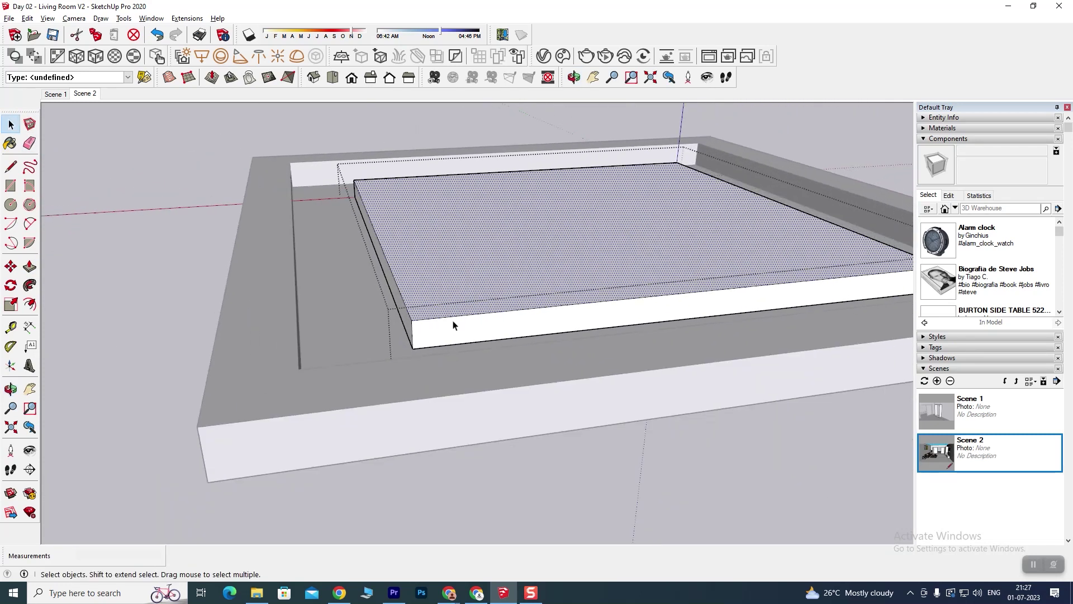
pyautogui.scroll(2, 419, 339)
pyautogui.scroll(2, 412, 324)
pyautogui.scroll(2, 412, 324)
pyautogui.scroll(-2, 407, 309)
pyautogui.moveTo(408, 309)
pyautogui.mouseDown(button='middle')
pyautogui.moveTo(445, 363)
pyautogui.moveTo(448, 317)
pyautogui.moveTo(275, 271)
pyautogui.mouseUp(button='middle')
pyautogui.scroll(3, 418, 329)
pyautogui.scroll(-3, 418, 330)
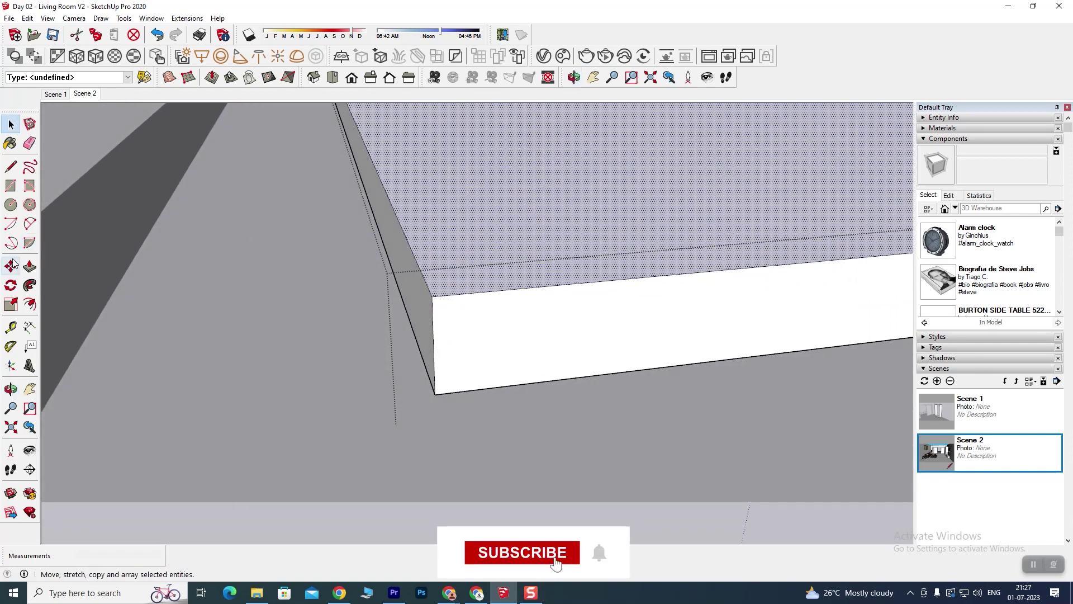
pyautogui.click(29, 228)
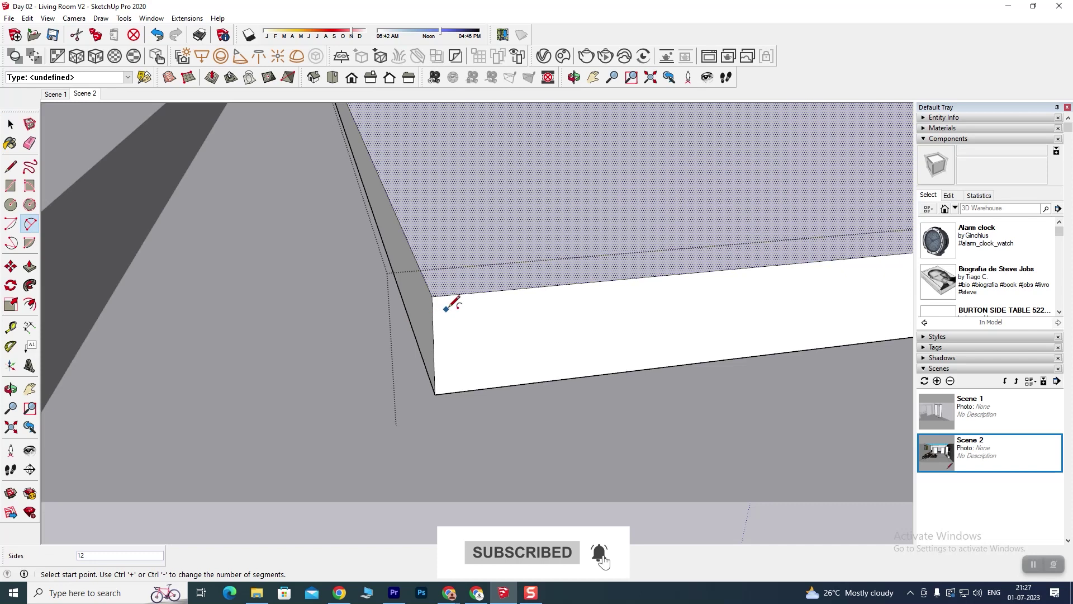
pyautogui.click(456, 294)
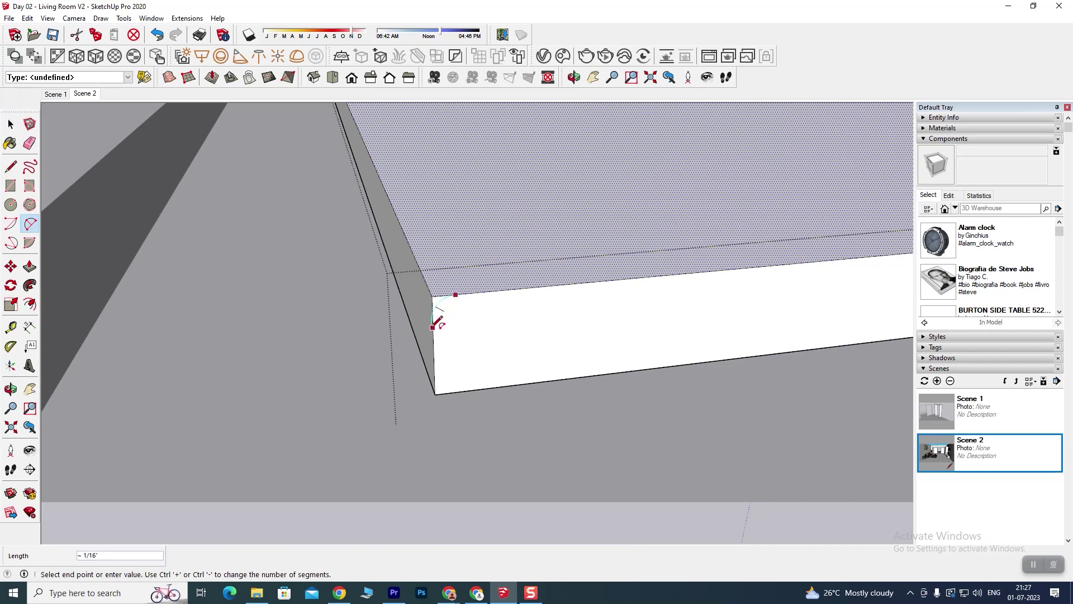
pyautogui.click(433, 319)
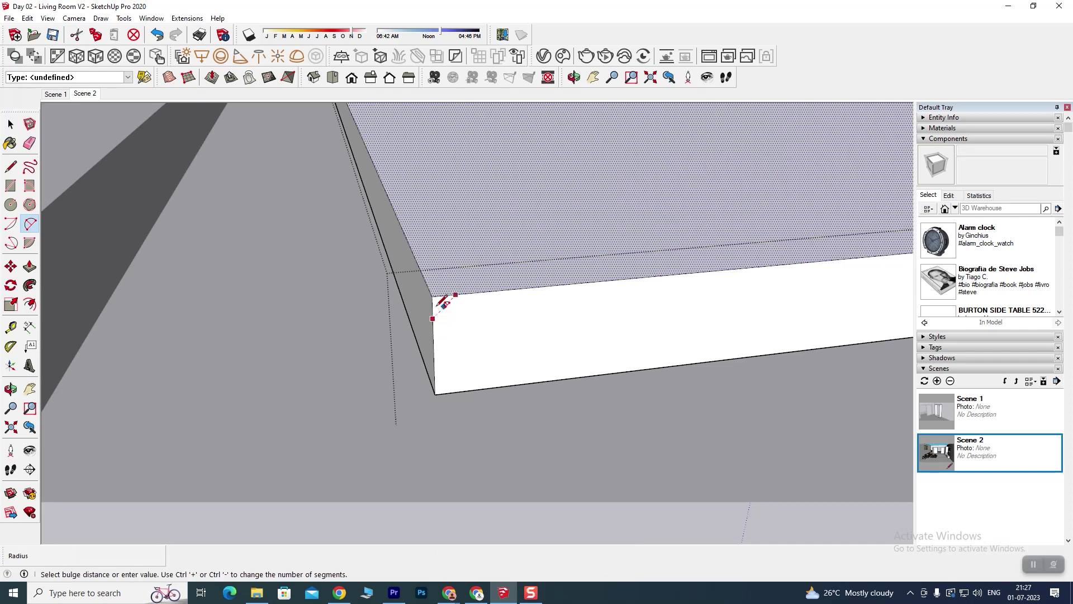
pyautogui.moveTo(451, 311)
pyautogui.mouseDown(button='middle')
pyautogui.moveTo(456, 283)
pyautogui.moveTo(382, 327)
pyautogui.mouseUp(button='middle')
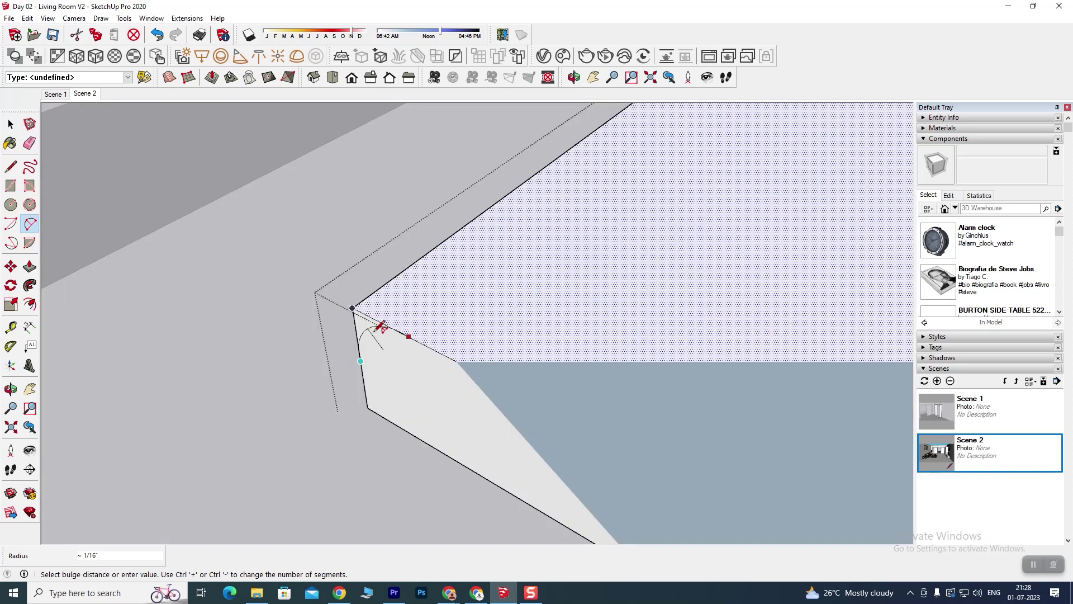
pyautogui.click(382, 327)
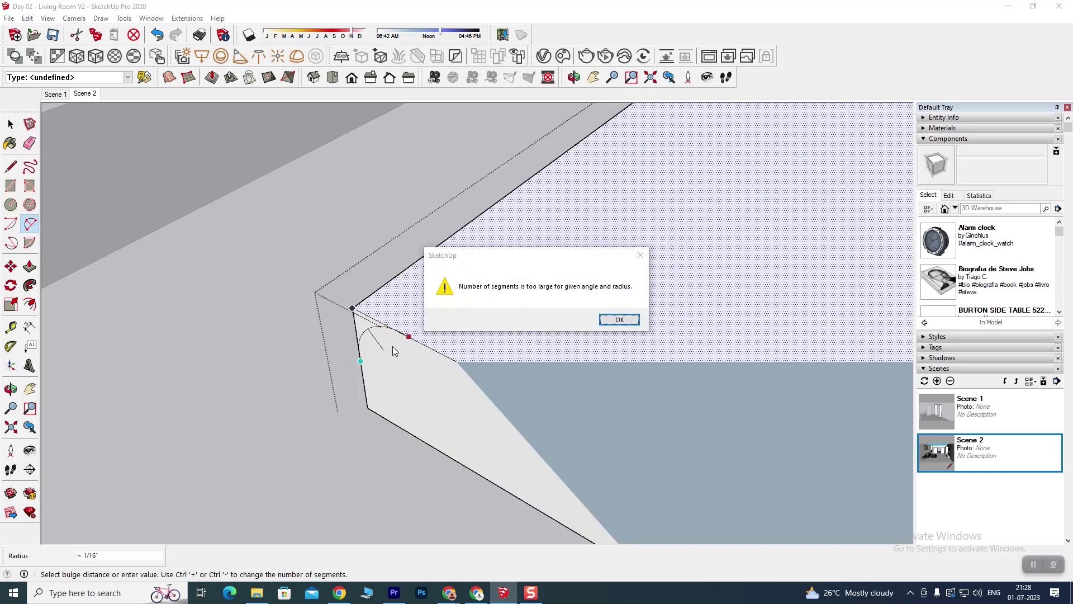
pyautogui.click(618, 325)
pyautogui.moveTo(371, 360)
pyautogui.mouseDown(button='middle')
pyautogui.moveTo(460, 335)
pyautogui.moveTo(503, 352)
pyautogui.moveTo(446, 367)
pyautogui.moveTo(539, 388)
pyautogui.moveTo(511, 409)
pyautogui.moveTo(451, 387)
pyautogui.moveTo(618, 395)
pyautogui.mouseUp(button='middle')
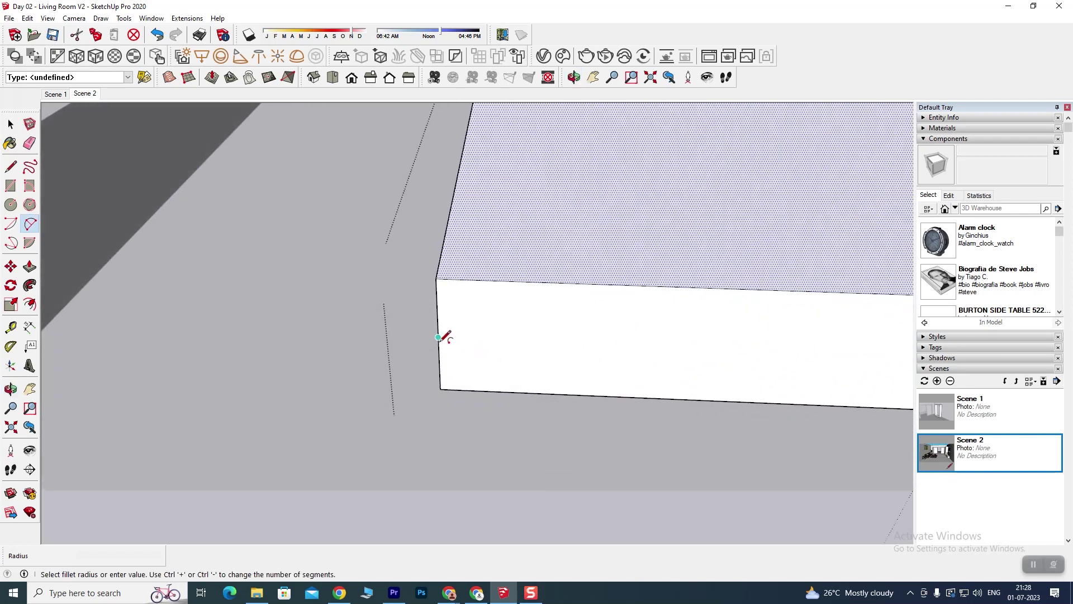
pyautogui.click(439, 355)
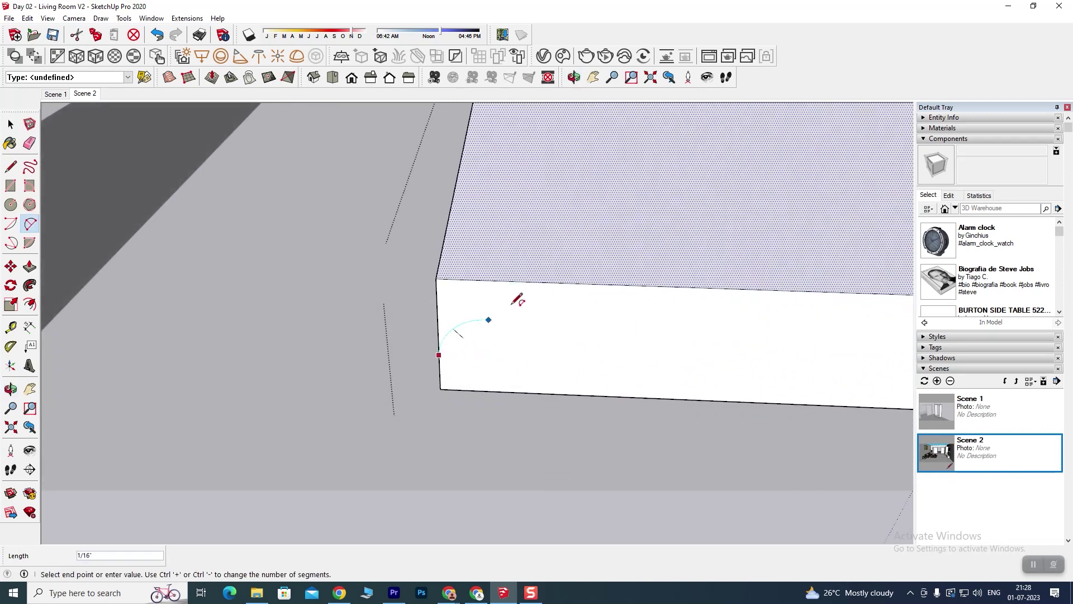
pyautogui.click(530, 282)
pyautogui.click(497, 280)
pyautogui.moveTo(553, 286)
pyautogui.mouseDown(button='middle')
pyautogui.moveTo(662, 258)
pyautogui.moveTo(674, 279)
pyautogui.mouseUp(button='middle')
pyautogui.scroll(-2, 555, 316)
pyautogui.scroll(-2, 479, 304)
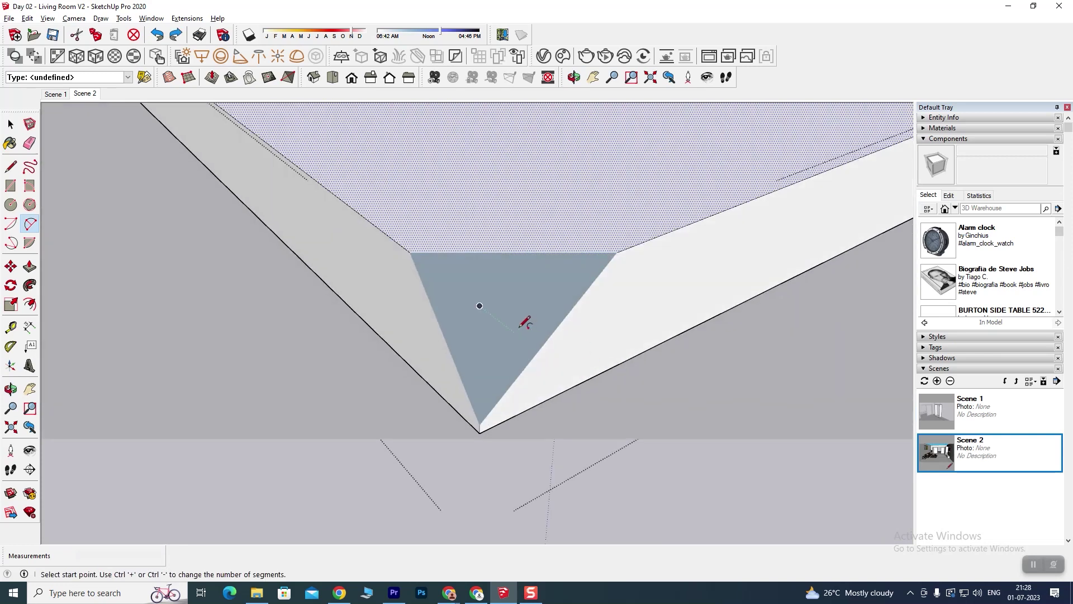
pyautogui.scroll(-3, 514, 359)
pyautogui.scroll(-2, 602, 384)
pyautogui.scroll(3, 503, 386)
pyautogui.scroll(2, 520, 378)
pyautogui.moveTo(519, 378)
pyautogui.mouseDown(button='middle')
pyautogui.moveTo(477, 397)
pyautogui.moveTo(500, 381)
pyautogui.mouseUp(button='middle')
pyautogui.click(11, 124)
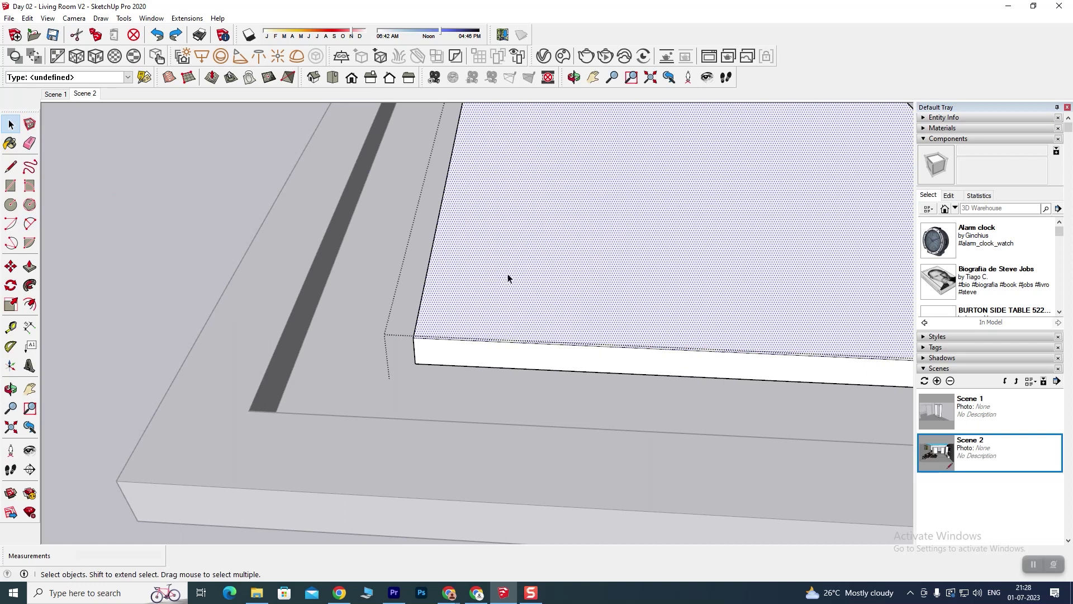
# Select around the slab's front face and orbit to its front-left corner.
pyautogui.click(475, 351)
pyautogui.click(496, 325)
pyautogui.click(413, 355)
pyautogui.click(450, 360)
pyautogui.click(425, 382)
pyautogui.moveTo(425, 382)
pyautogui.mouseDown(button='middle')
pyautogui.moveTo(444, 335)
pyautogui.moveTo(438, 371)
pyautogui.moveTo(467, 380)
pyautogui.mouseUp(button='middle')
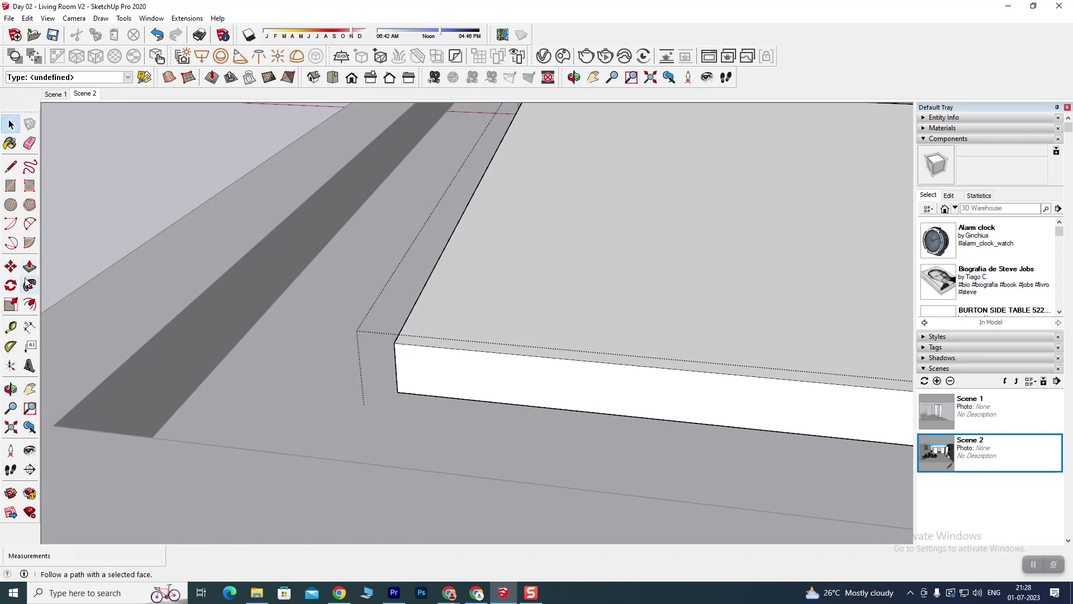
# Draw a quarter-circle 3 Point Arc on the panel's front-left corner.
pyautogui.click(12, 245)
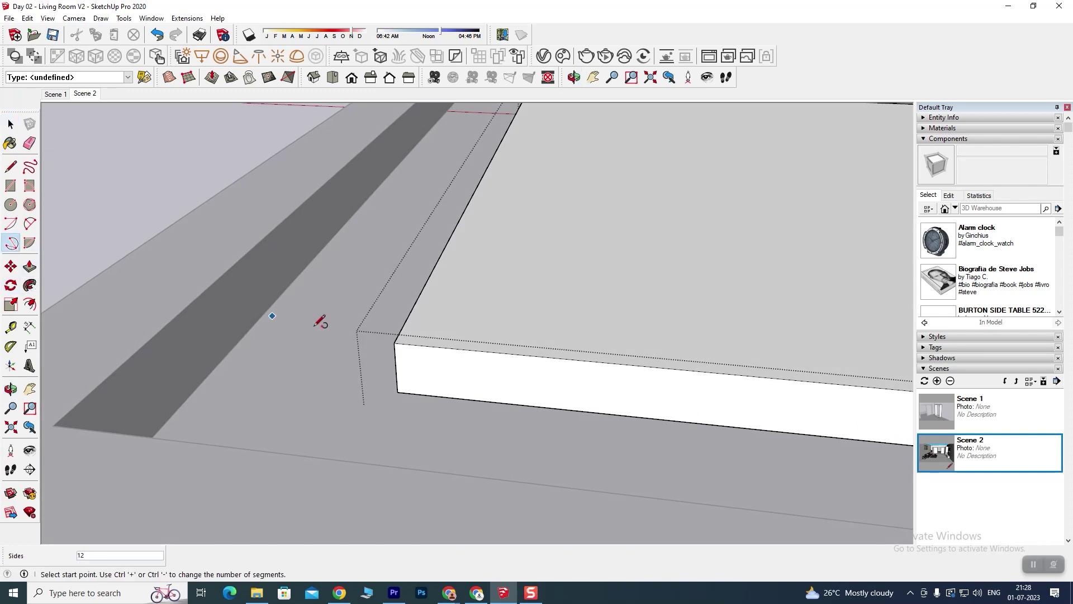
pyautogui.click(396, 378)
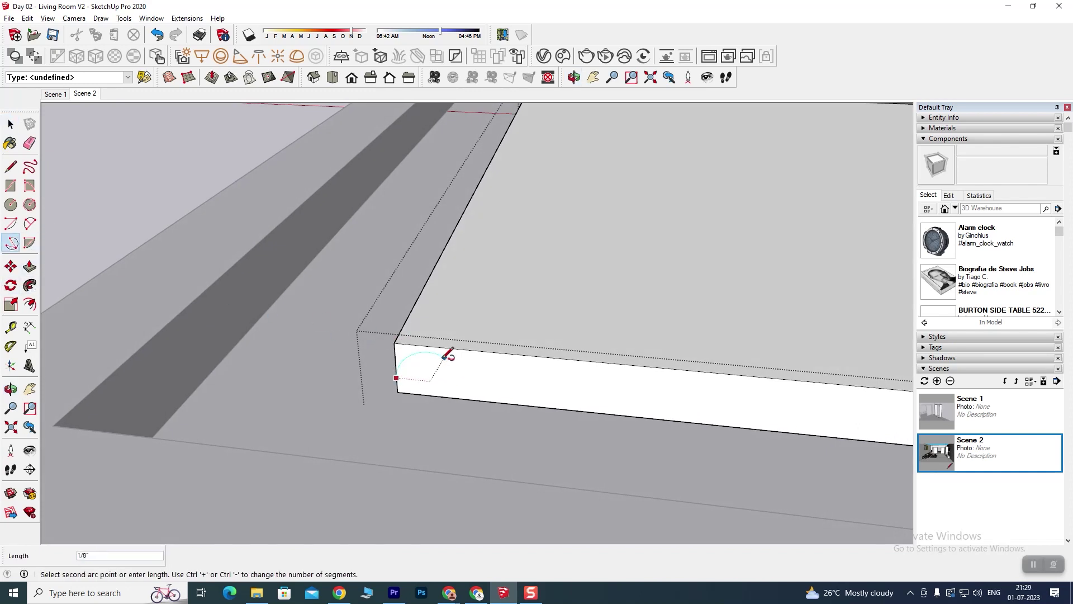
pyautogui.click(448, 347)
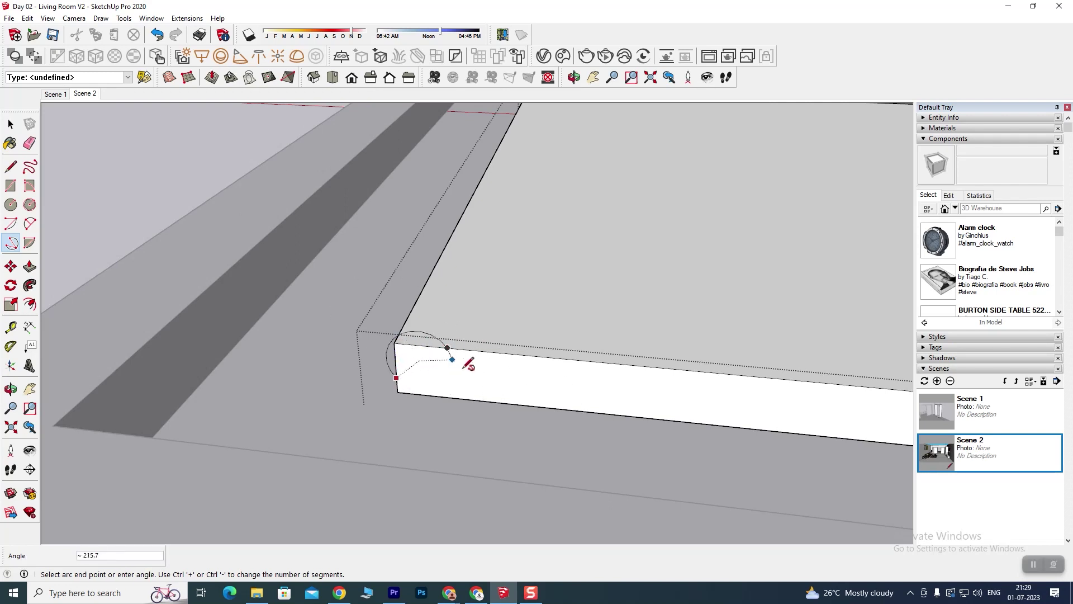
pyautogui.click(494, 374)
pyautogui.moveTo(441, 380); pyautogui.dragTo(499, 369, button='middle')
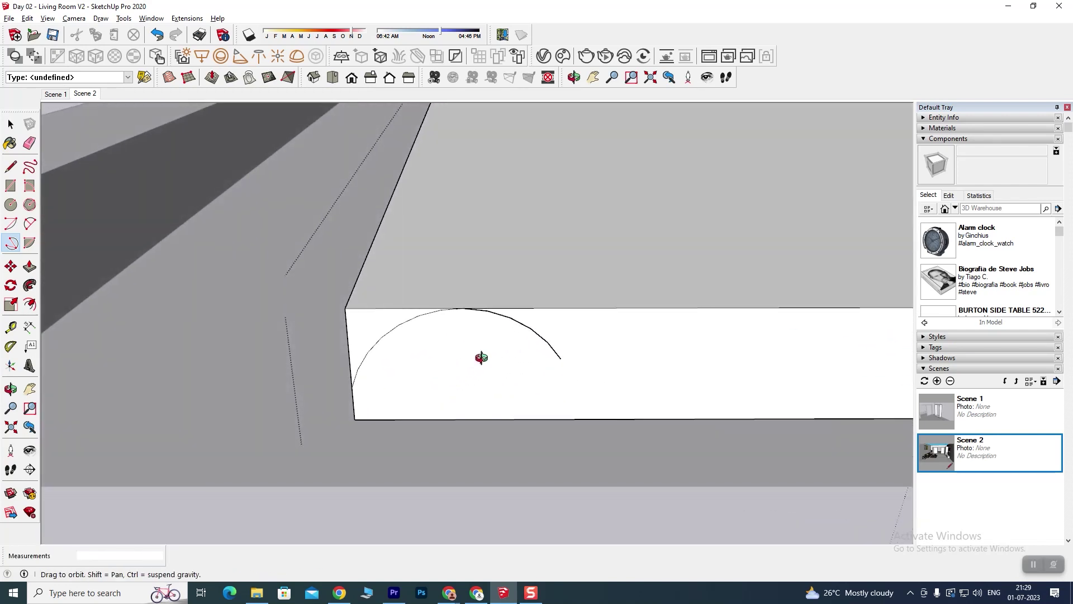
pyautogui.click(29, 143)
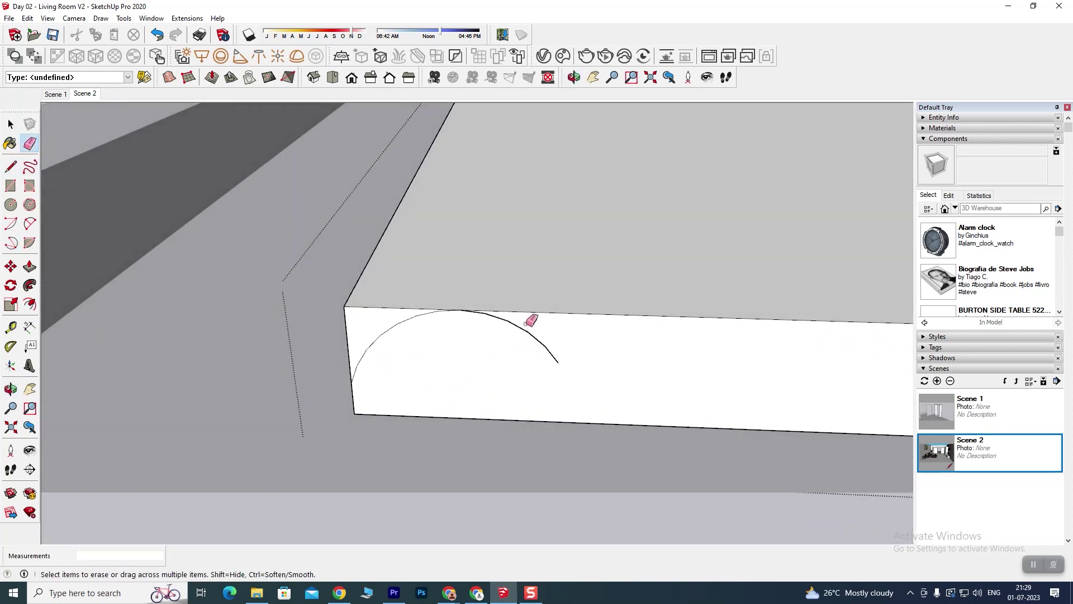
pyautogui.moveTo(526, 324); pyautogui.dragTo(364, 390, button='middle')
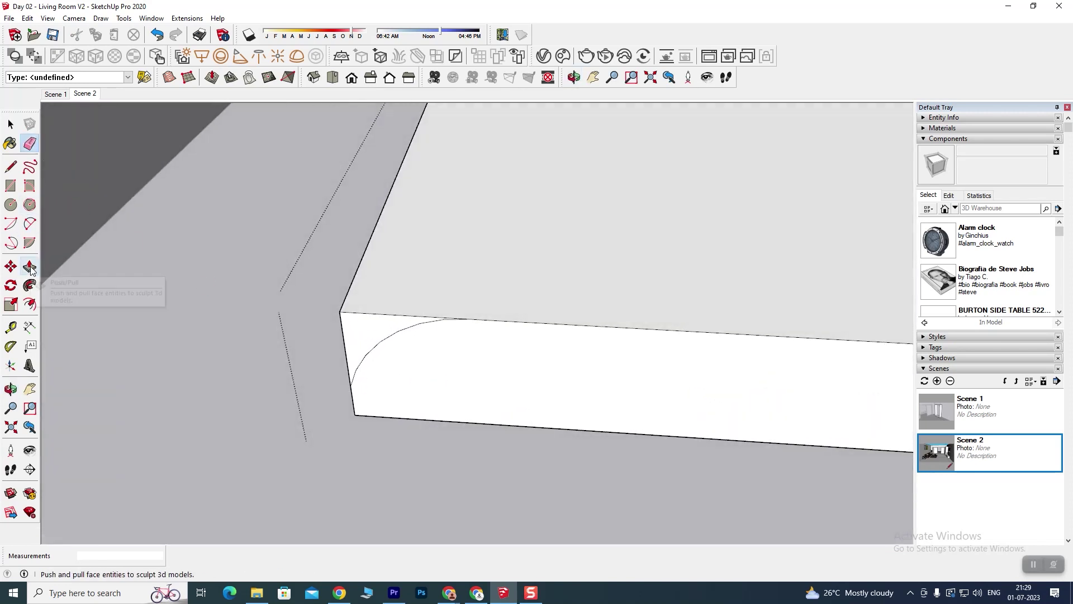
# Push the square corner piece outside the arc back along the left side edge.
pyautogui.click(30, 266)
pyautogui.click(368, 305)
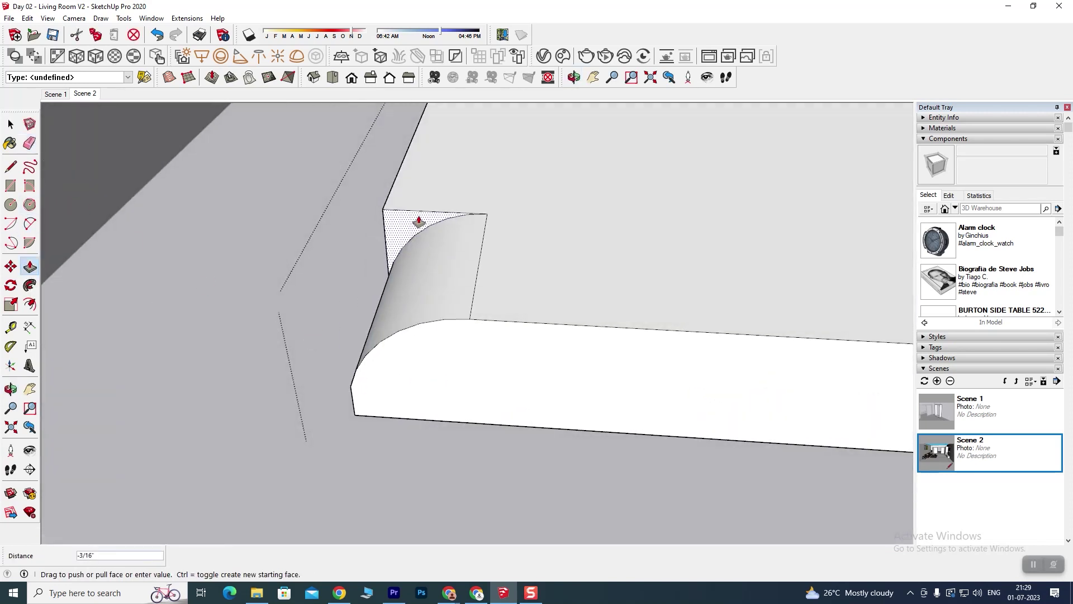
pyautogui.moveTo(434, 203)
pyautogui.mouseDown(button='middle')
pyautogui.moveTo(648, 313)
pyautogui.moveTo(371, 283)
pyautogui.moveTo(515, 338)
pyautogui.moveTo(563, 313)
pyautogui.moveTo(503, 336)
pyautogui.mouseUp(button='middle')
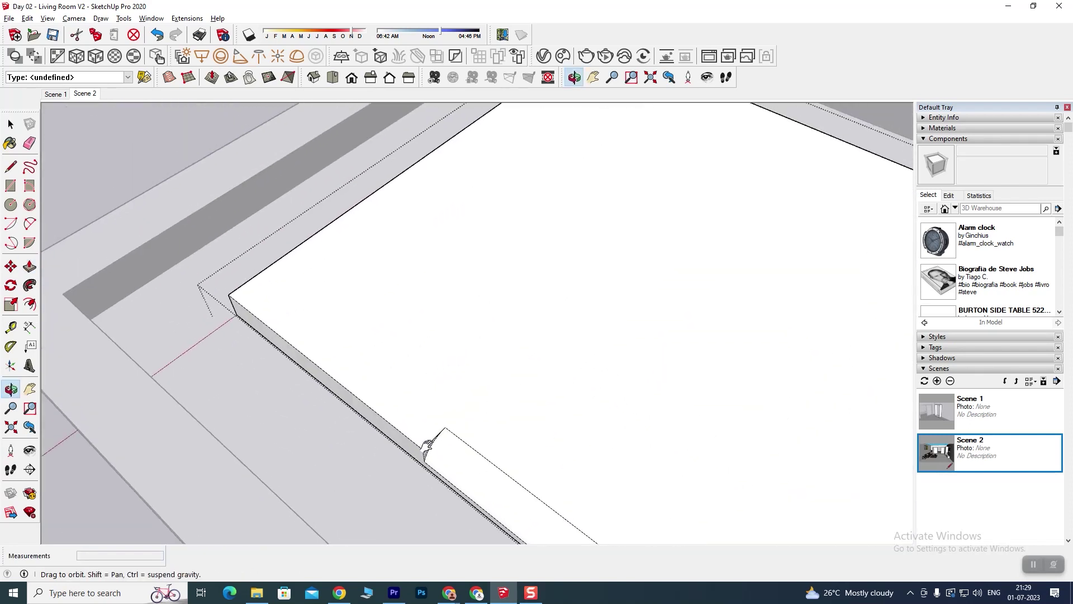
pyautogui.click(226, 280)
pyautogui.moveTo(221, 291)
pyautogui.mouseDown(button='middle')
pyautogui.moveTo(359, 316)
pyautogui.moveTo(216, 228)
pyautogui.moveTo(368, 307)
pyautogui.moveTo(359, 313)
pyautogui.moveTo(436, 362)
pyautogui.moveTo(434, 311)
pyautogui.moveTo(410, 353)
pyautogui.moveTo(319, 338)
pyautogui.moveTo(400, 343)
pyautogui.moveTo(337, 321)
pyautogui.moveTo(601, 324)
pyautogui.moveTo(652, 339)
pyautogui.moveTo(354, 256)
pyautogui.moveTo(376, 280)
pyautogui.moveTo(359, 300)
pyautogui.moveTo(395, 337)
pyautogui.mouseUp(button='middle')
pyautogui.scroll(2, 410, 353)
pyautogui.scroll(3, 397, 378)
pyautogui.scroll(-3, 359, 300)
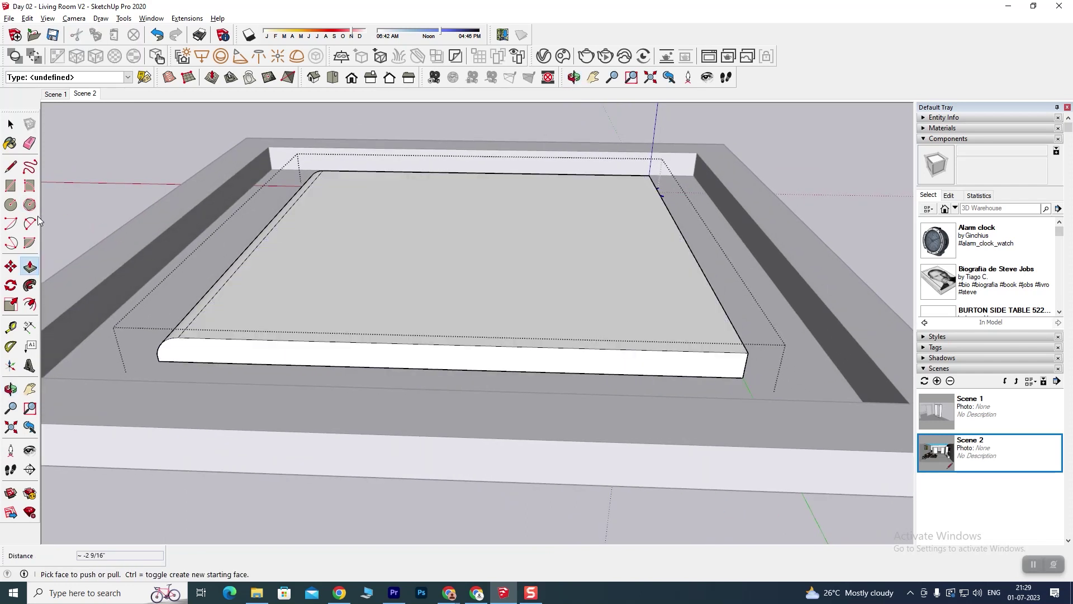
# Draw a quarter-circle 3-point arc at the raised panel's front-right corner.
pyautogui.click(16, 242)
pyautogui.scroll(2, 747, 368)
pyautogui.scroll(1, 748, 368)
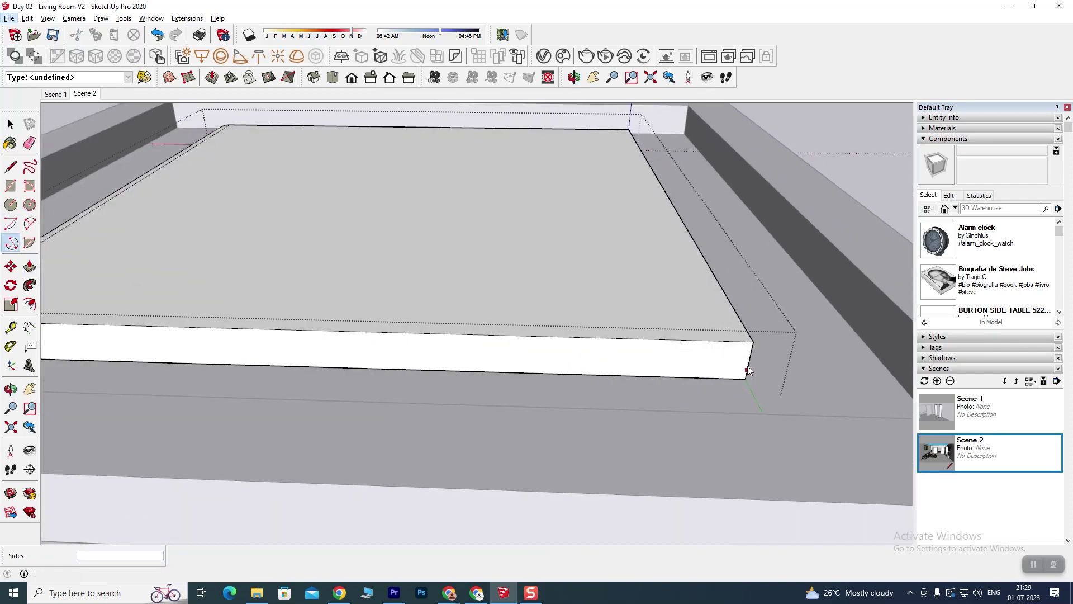
pyautogui.click(748, 369)
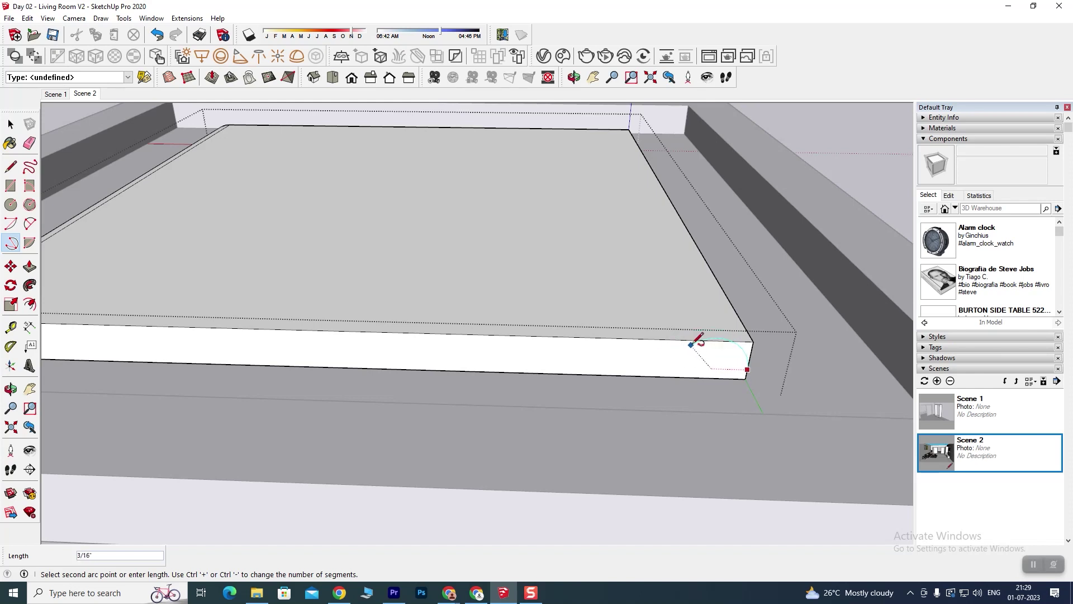
pyautogui.click(692, 339)
pyautogui.click(641, 371)
# Erase an edge near the right corner, then undo the accidental face removal.
pyautogui.click(30, 143)
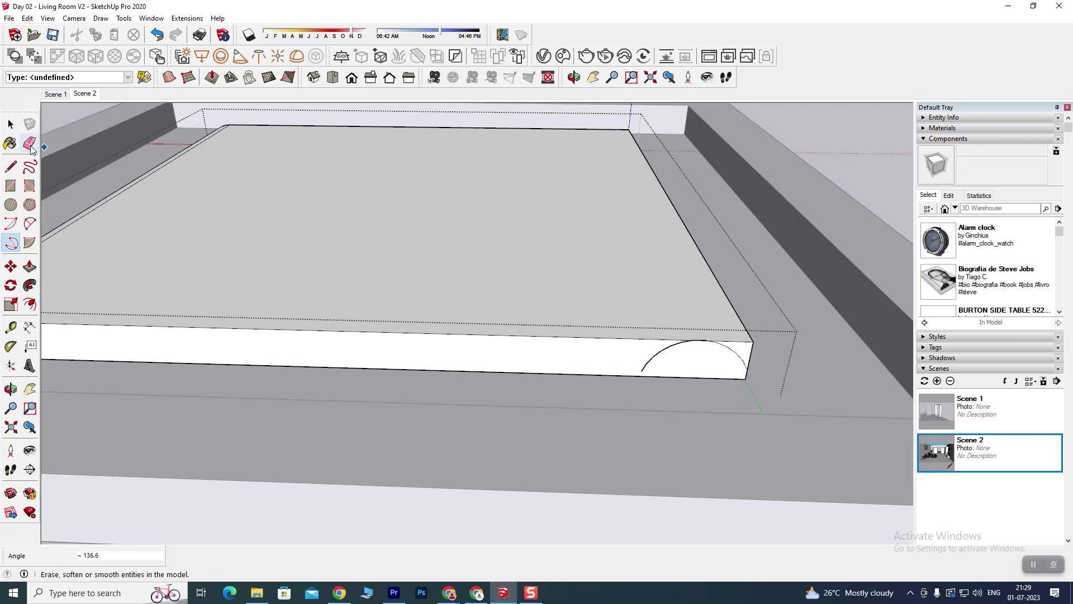
pyautogui.scroll(-3, 715, 344)
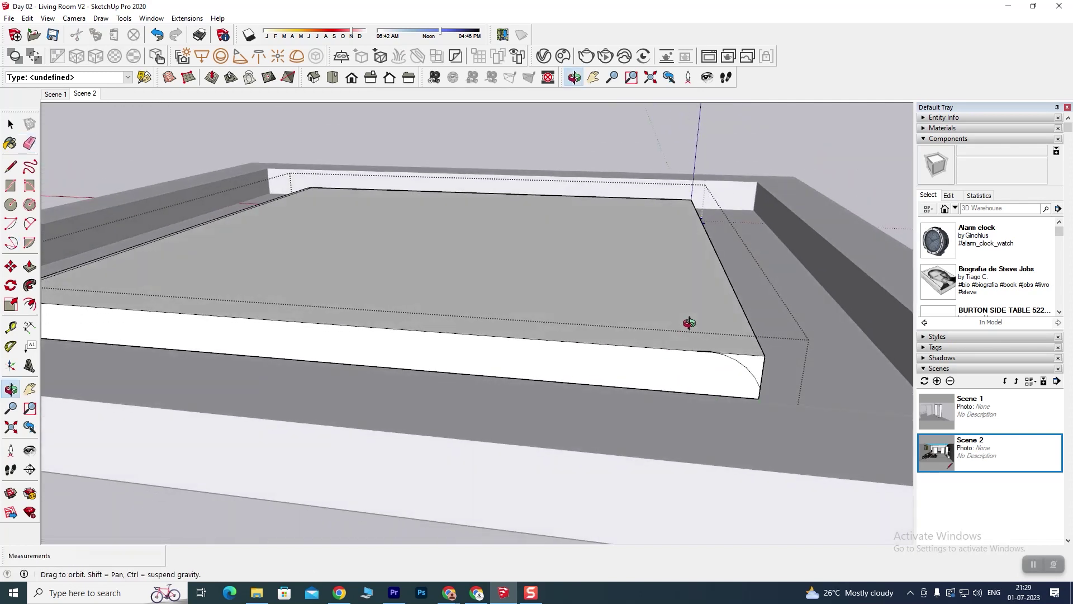
pyautogui.scroll(2, 756, 376)
pyautogui.scroll(2, 694, 342)
pyautogui.scroll(3, 693, 342)
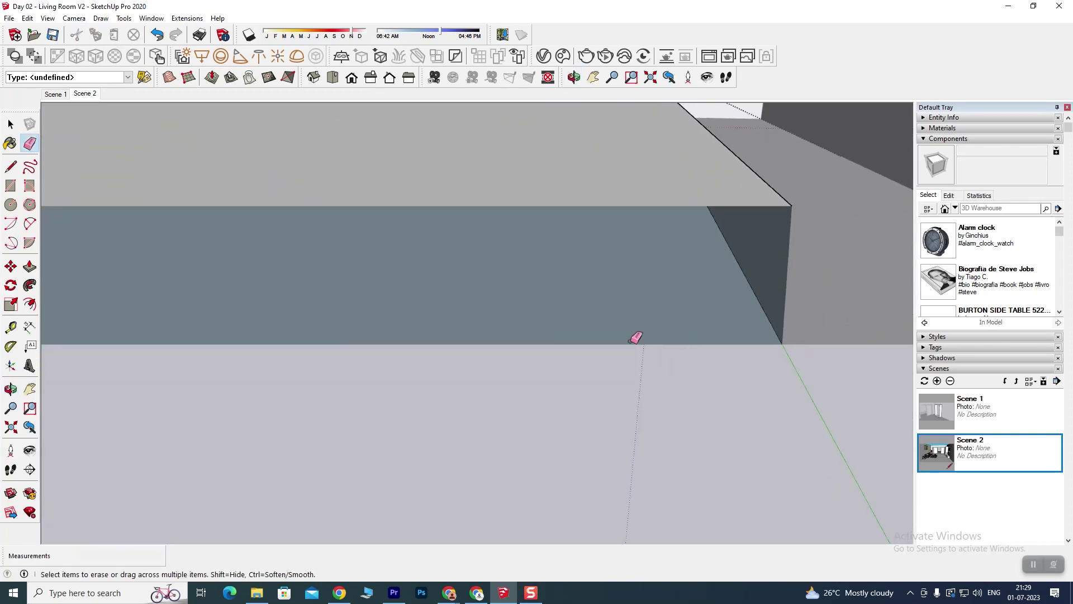
pyautogui.scroll(-3, 634, 335)
pyautogui.moveTo(635, 313)
pyautogui.mouseDown(button='middle')
pyautogui.moveTo(661, 350)
pyautogui.moveTo(636, 295)
pyautogui.mouseUp(button='middle')
pyautogui.click(630, 301)
pyautogui.hotkey('ctrl', 'z')
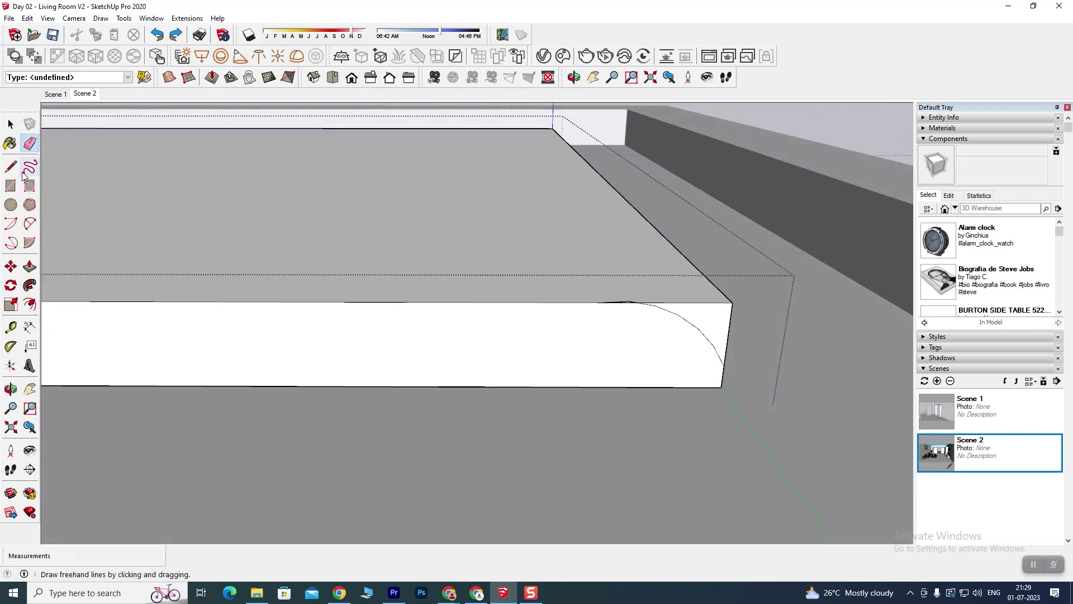
# Push/pull the curved corner face about -2 9/16" to round the right edge.
pyautogui.click(29, 266)
pyautogui.click(706, 314)
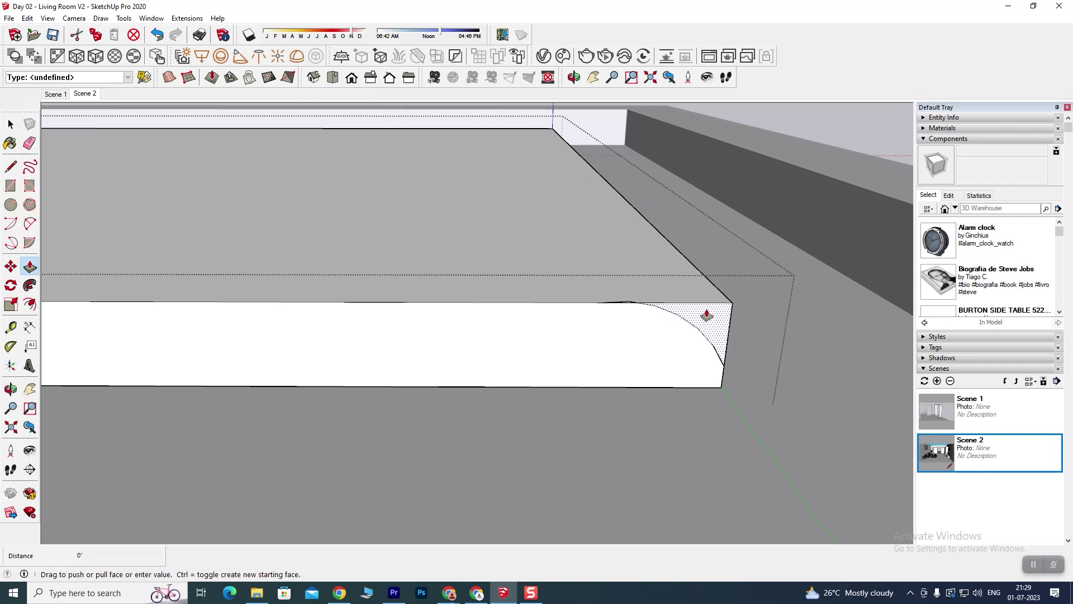
pyautogui.scroll(-2, 598, 171)
pyautogui.moveTo(596, 229)
pyautogui.mouseDown(button='middle')
pyautogui.moveTo(508, 306)
pyautogui.moveTo(503, 326)
pyautogui.mouseUp(button='middle')
pyautogui.click(591, 159)
pyautogui.scroll(-3, 549, 307)
pyautogui.scroll(-2, 503, 336)
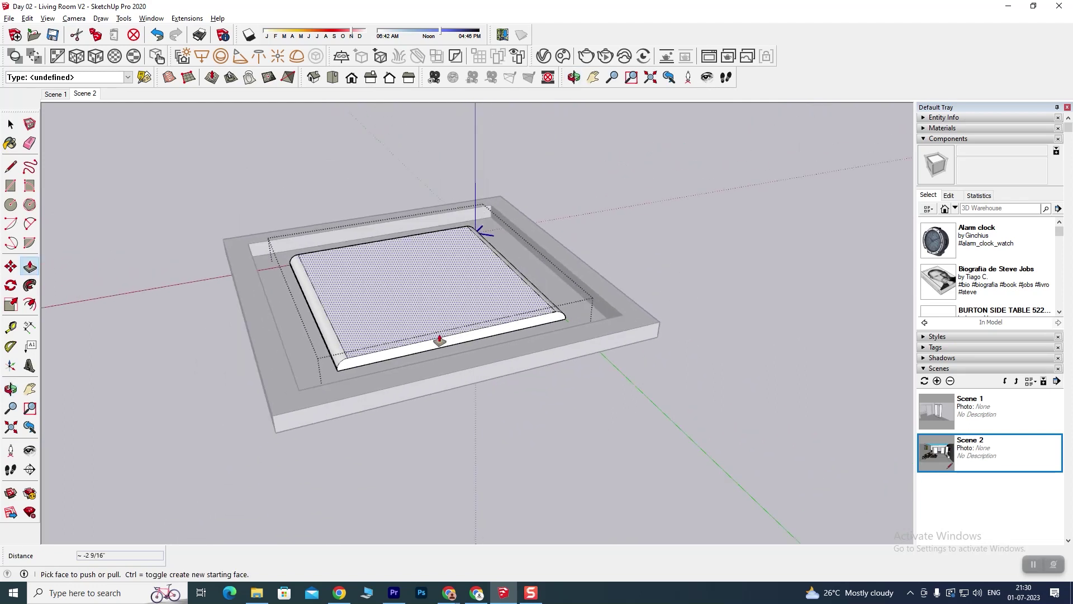
pyautogui.scroll(-2, 464, 366)
pyautogui.moveTo(464, 367)
pyautogui.mouseDown(button='middle')
pyautogui.moveTo(294, 419)
pyautogui.moveTo(408, 391)
pyautogui.mouseUp(button='middle')
pyautogui.press('space')
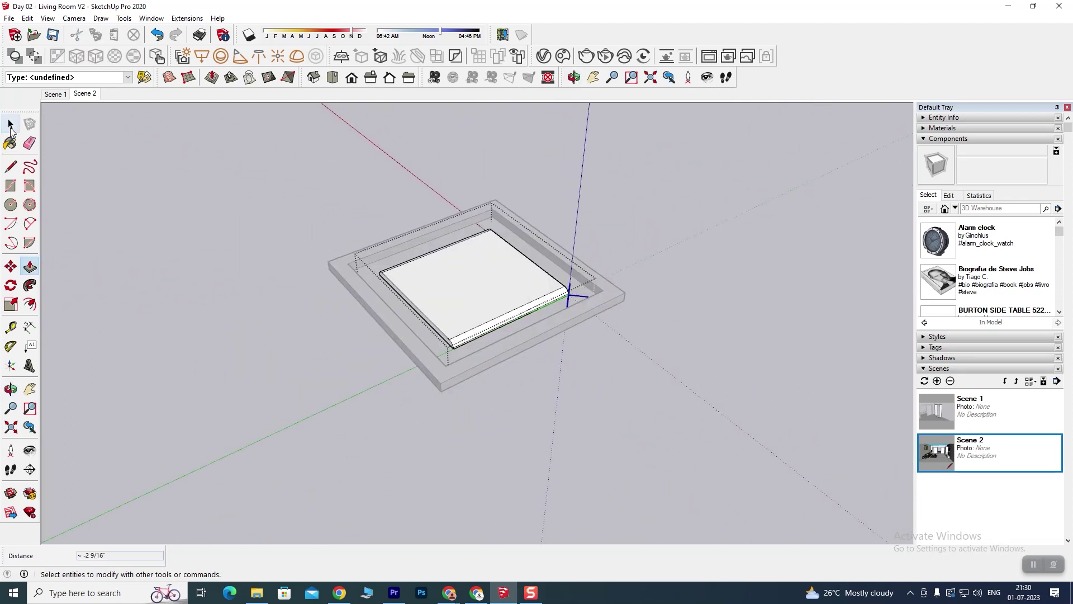
# Scale the raised centre panel vertically to 1.68 times its height.
pyautogui.moveTo(75, 181)
pyautogui.mouseDown(button='middle')
pyautogui.moveTo(371, 376)
pyautogui.moveTo(601, 278)
pyautogui.moveTo(426, 283)
pyautogui.moveTo(546, 341)
pyautogui.mouseUp(button='middle')
pyautogui.scroll(3, 424, 336)
pyautogui.click(479, 304)
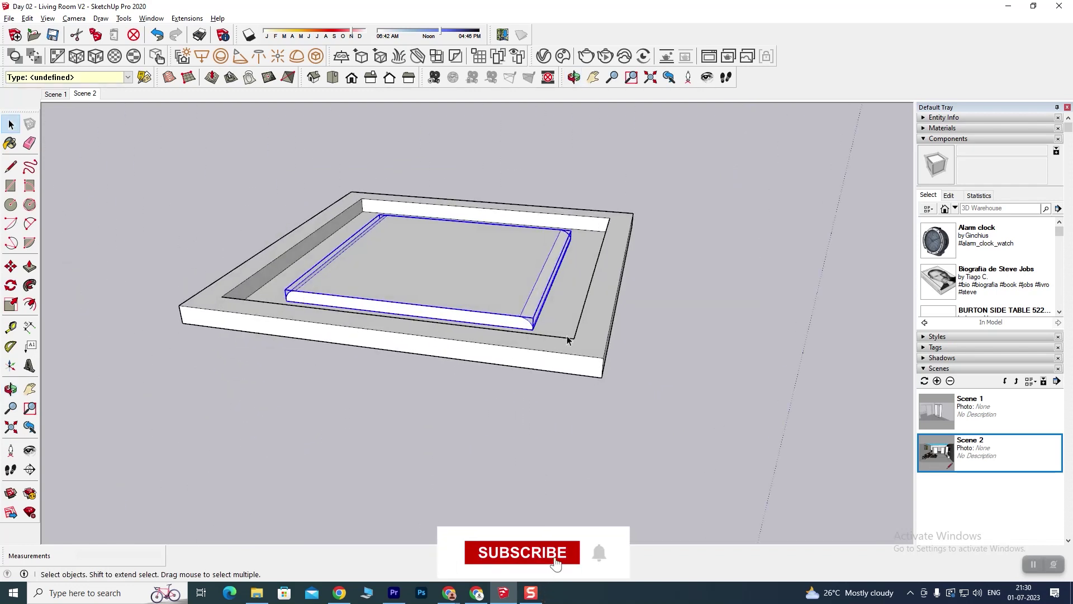
pyautogui.moveTo(713, 368)
pyautogui.mouseDown(button='middle')
pyautogui.moveTo(536, 354)
pyautogui.moveTo(790, 253)
pyautogui.mouseUp(button='middle')
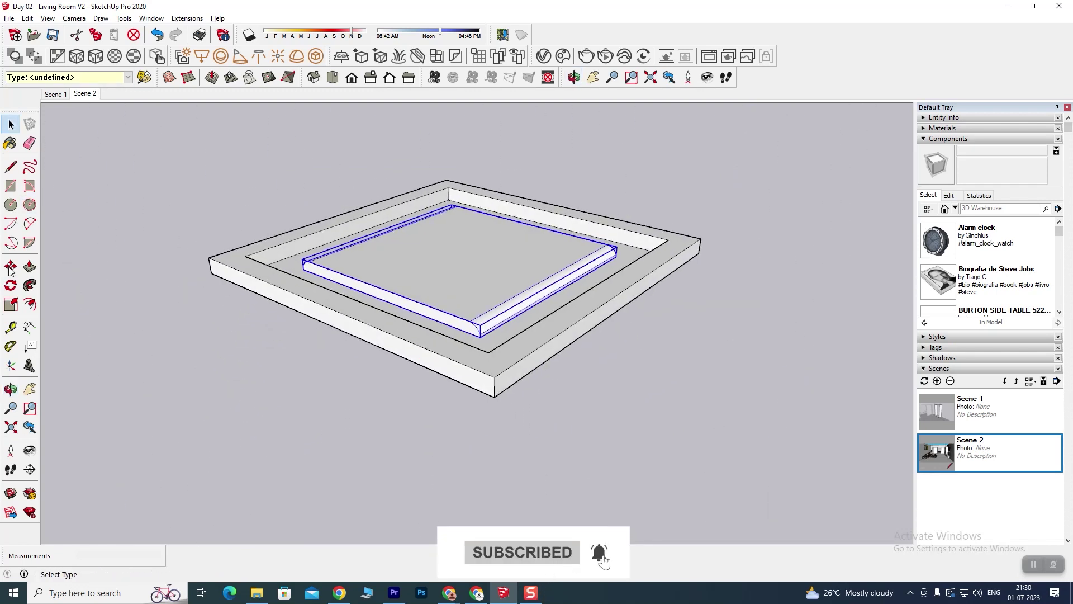
pyautogui.click(11, 305)
pyautogui.moveTo(463, 255); pyautogui.dragTo(463, 246)
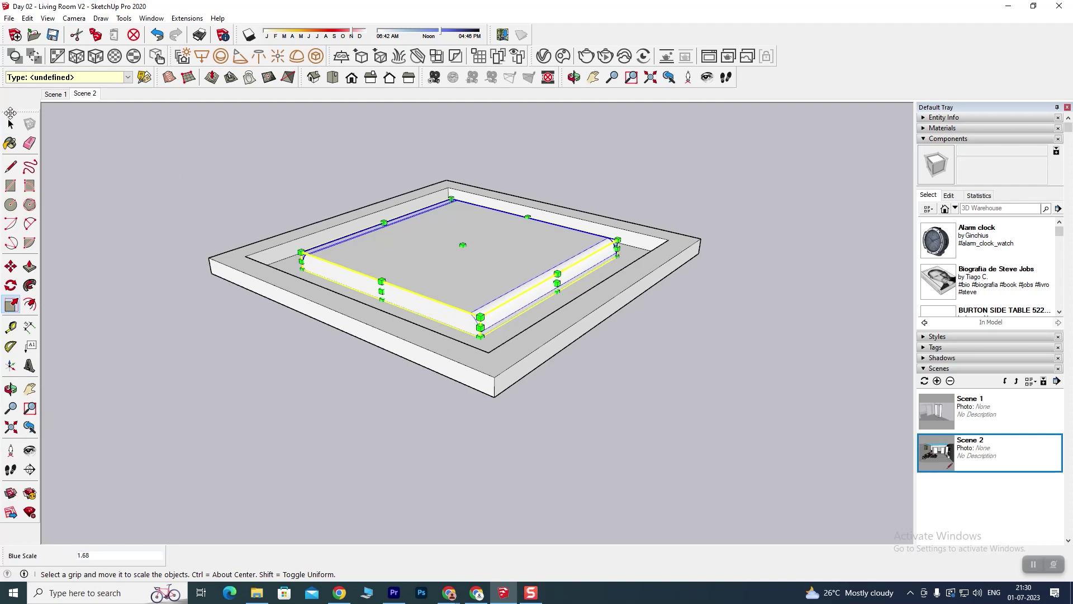
pyautogui.click(11, 124)
# Crossing-select all of the light fixture's geometry and bring up its context menu.
pyautogui.scroll(-4, 304, 344)
pyautogui.moveTo(305, 346)
pyautogui.mouseDown(button='middle')
pyautogui.moveTo(426, 376)
pyautogui.moveTo(423, 344)
pyautogui.mouseUp(button='middle')
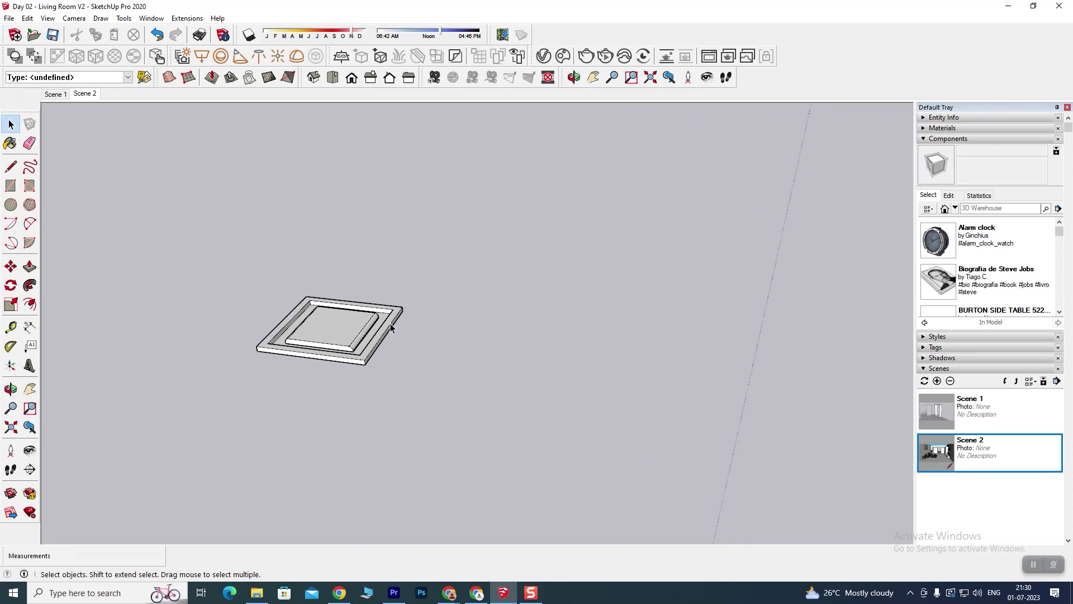
pyautogui.click(348, 336)
pyautogui.click(407, 313)
pyautogui.moveTo(452, 270); pyautogui.dragTo(166, 410)
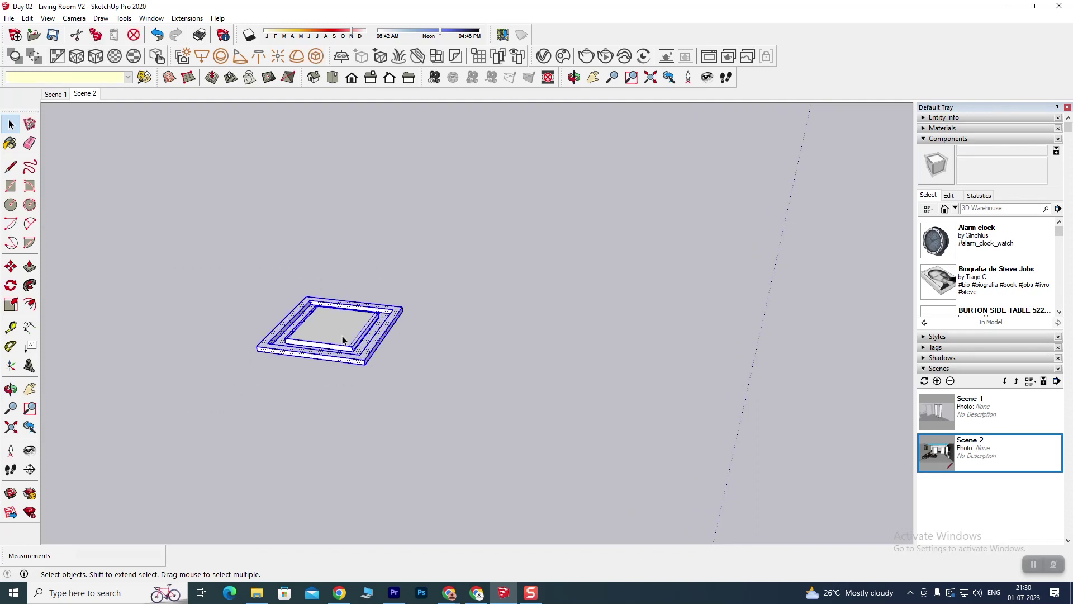
pyautogui.rightClick(340, 330)
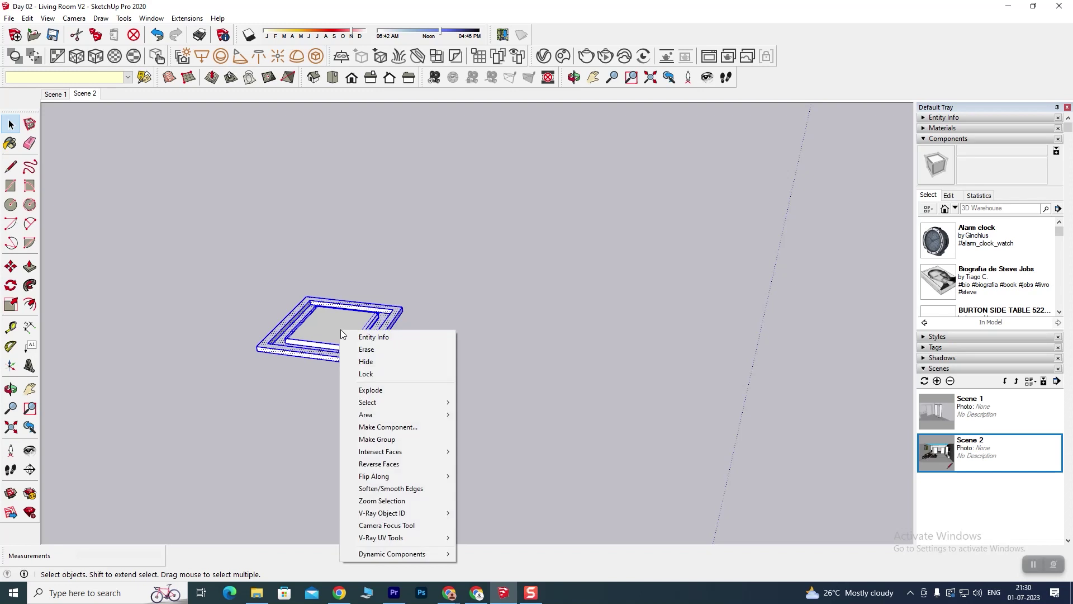
# Make the selected light fixture geometry into a group.
pyautogui.click(391, 441)
pyautogui.click(447, 333)
pyautogui.scroll(-6, 397, 339)
pyautogui.moveTo(404, 370); pyautogui.dragTo(309, 435, button='middle')
pyautogui.scroll(5, 333, 396)
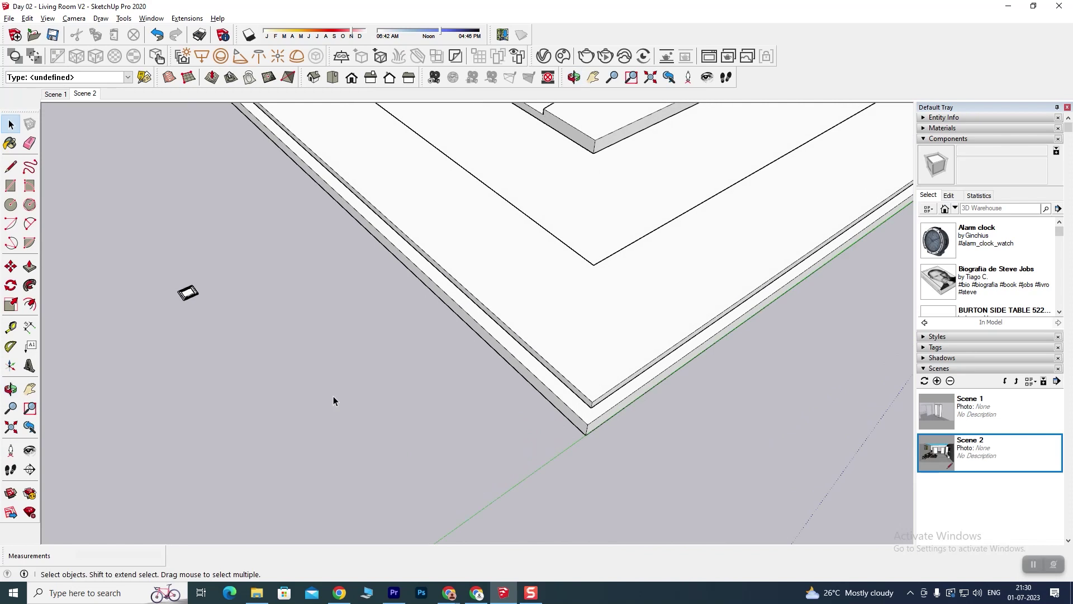
# Move the fixture group onto the ceiling slab's border near a corner.
pyautogui.click(157, 286)
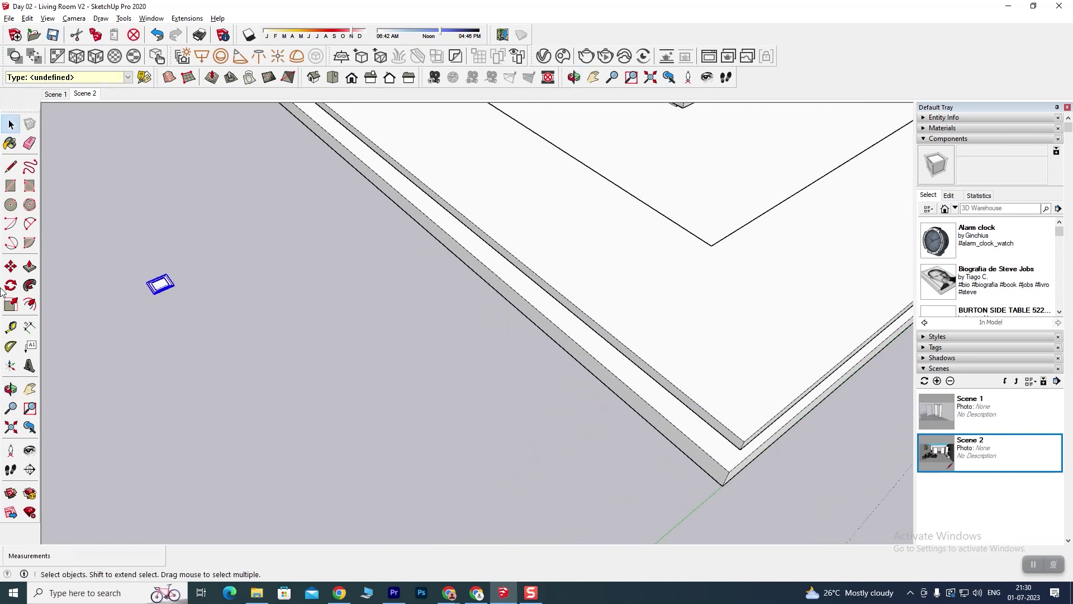
pyautogui.click(14, 274)
pyautogui.click(154, 296)
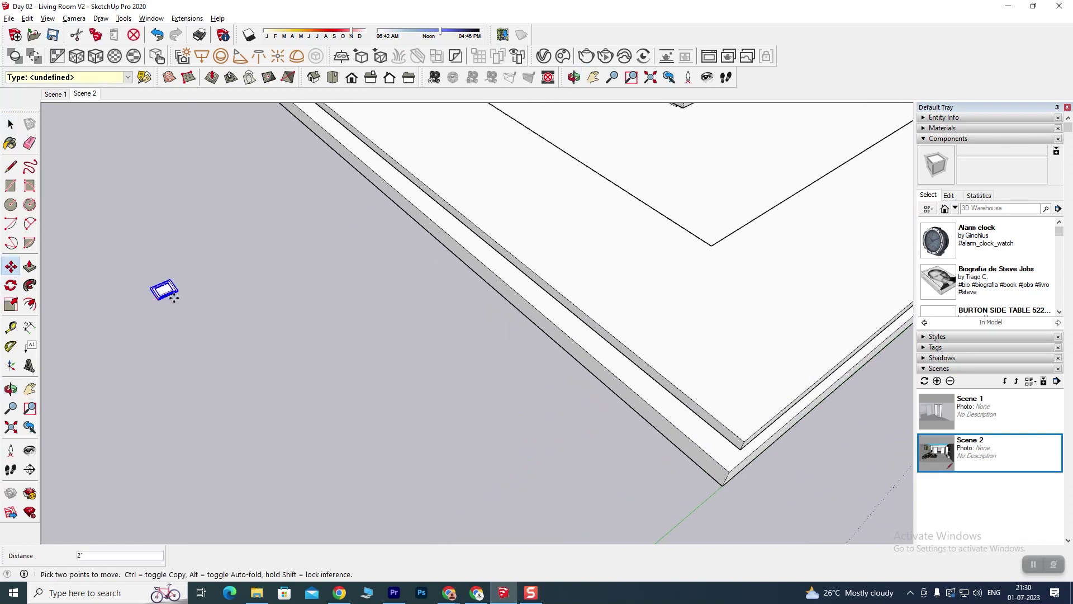
pyautogui.click(667, 286)
pyautogui.scroll(3, 670, 291)
pyautogui.scroll(3, 657, 286)
pyautogui.scroll(2, 666, 313)
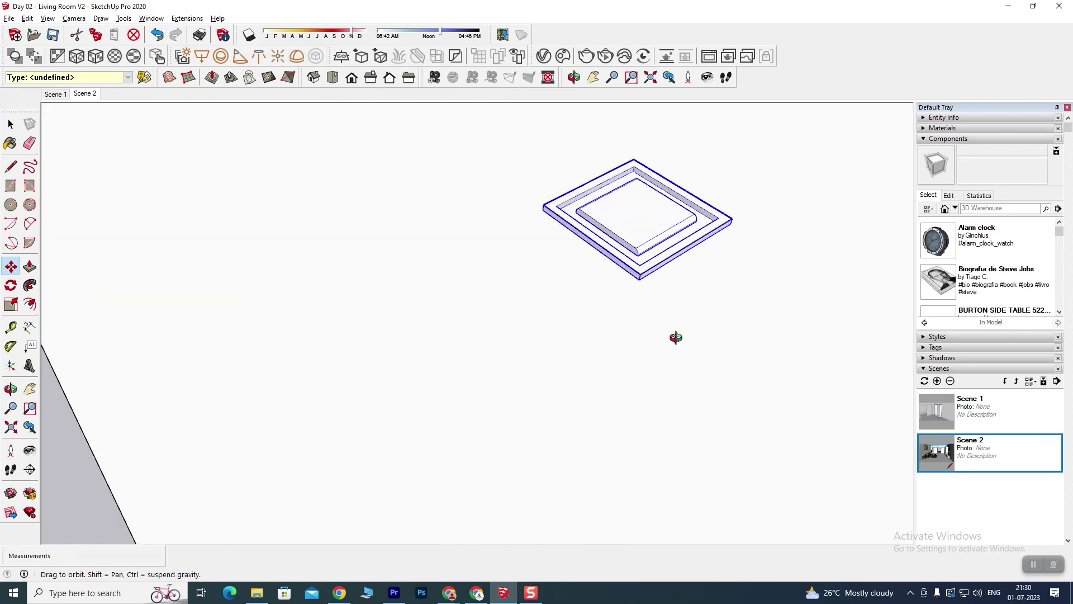
pyautogui.moveTo(676, 337)
pyautogui.mouseDown(button='middle')
pyautogui.moveTo(594, 266)
pyautogui.moveTo(610, 313)
pyautogui.mouseUp(button='middle')
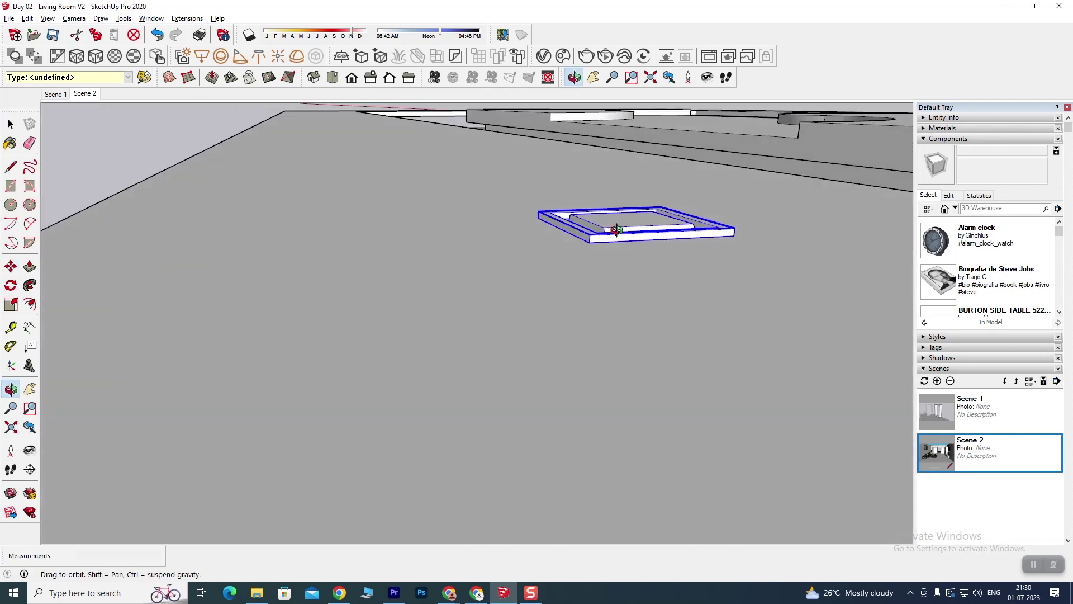
pyautogui.scroll(-3, 610, 312)
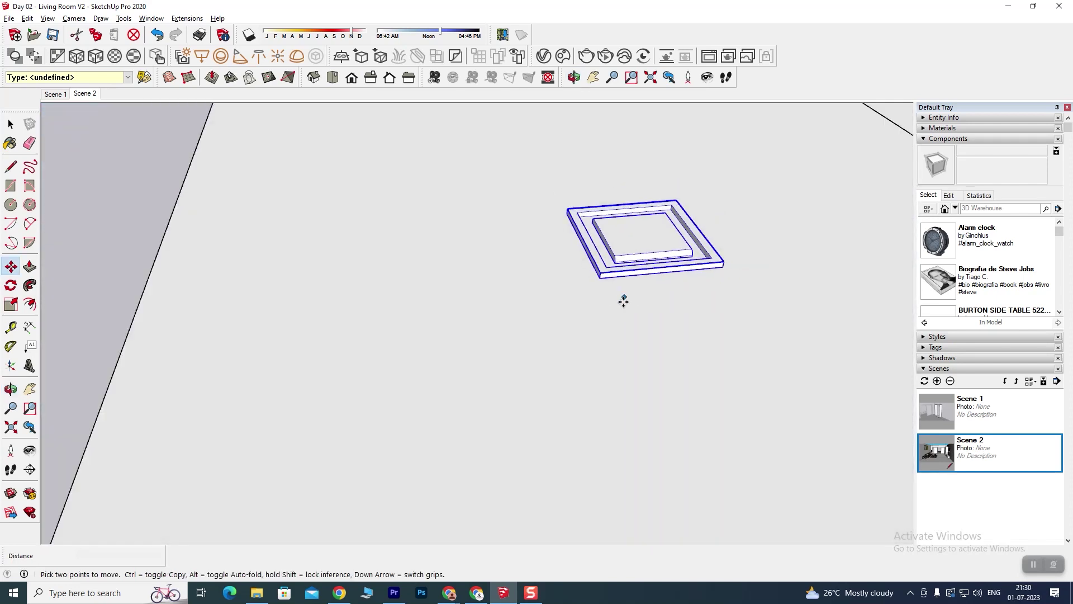
pyautogui.scroll(-3, 623, 299)
pyautogui.scroll(-2, 611, 335)
pyautogui.scroll(-2, 623, 345)
pyautogui.scroll(2, 610, 390)
pyautogui.scroll(2, 606, 412)
pyautogui.scroll(-1, 601, 404)
# Push the thin border strip in 6 inches, cancelling an unwanted push on the outer face.
pyautogui.moveTo(659, 419); pyautogui.dragTo(411, 363, button='middle')
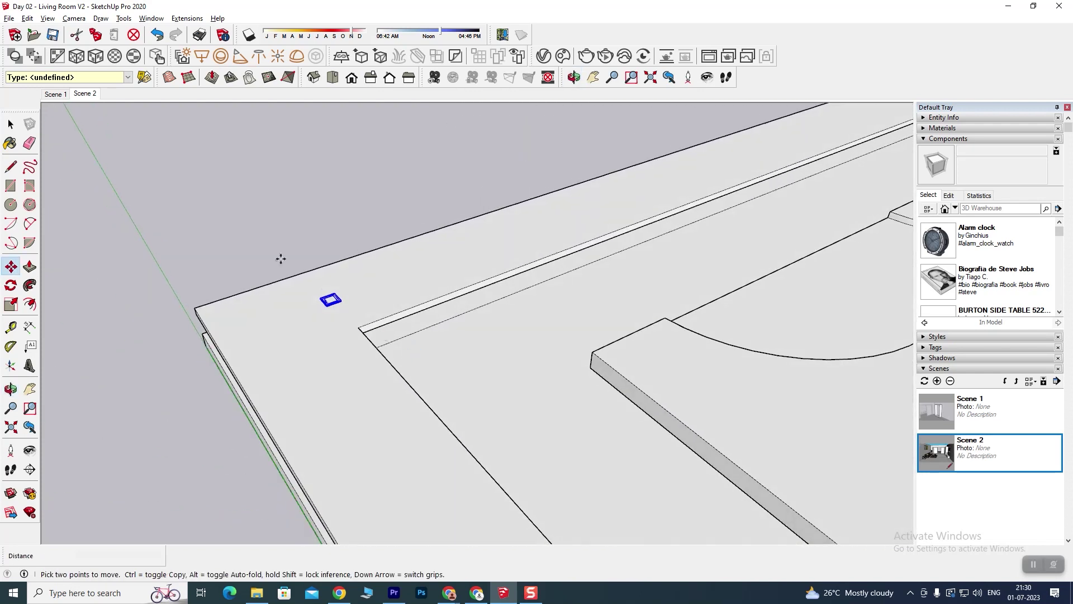
pyautogui.click(30, 266)
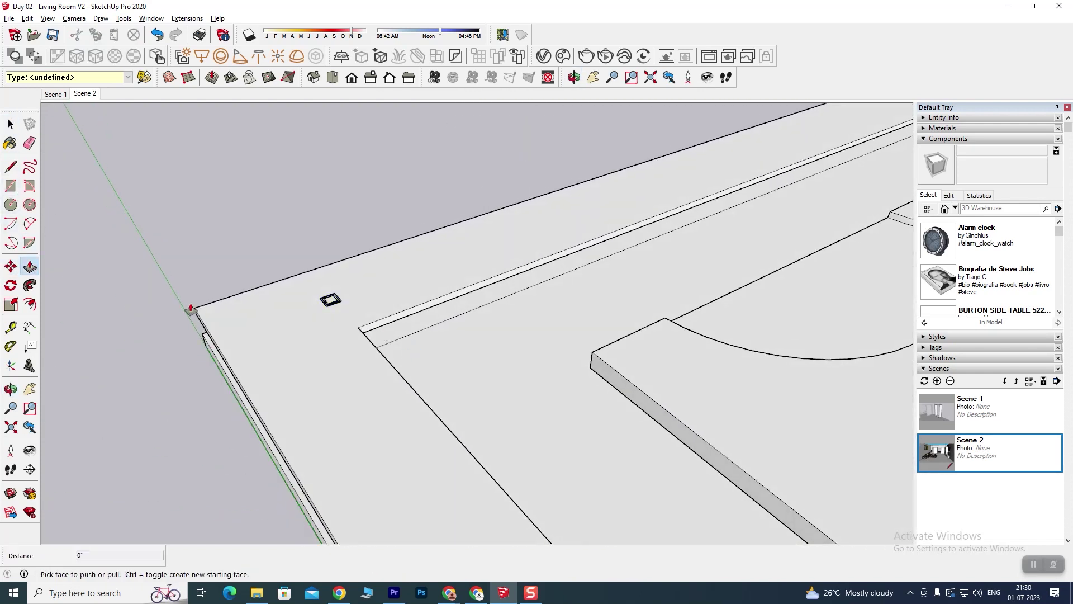
pyautogui.click(384, 324)
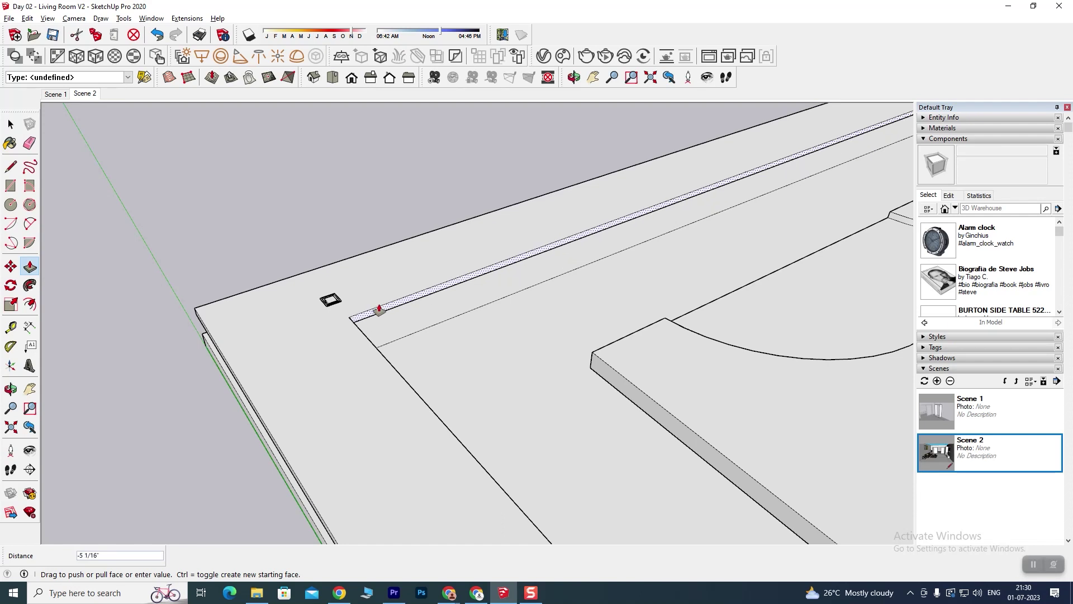
pyautogui.press('Return')
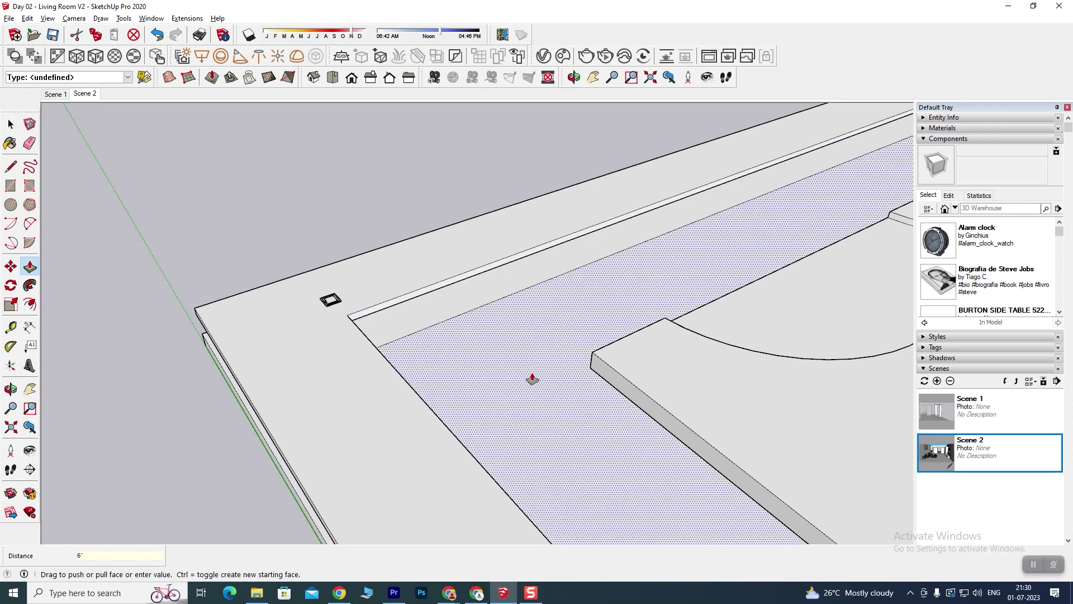
pyautogui.moveTo(517, 379); pyautogui.dragTo(253, 380, button='middle')
pyautogui.click(306, 364)
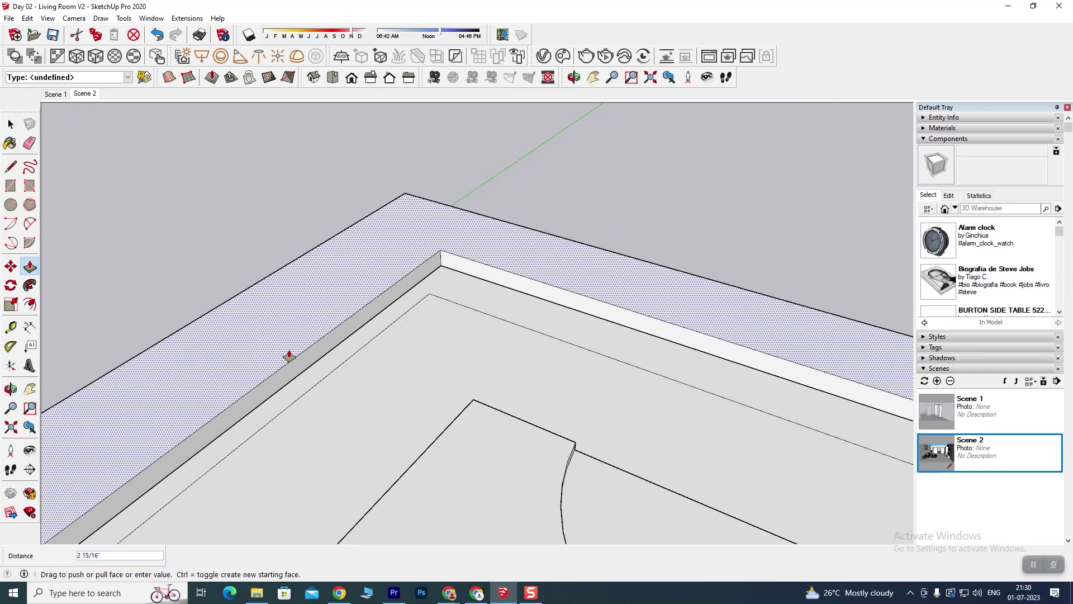
pyautogui.press('Escape')
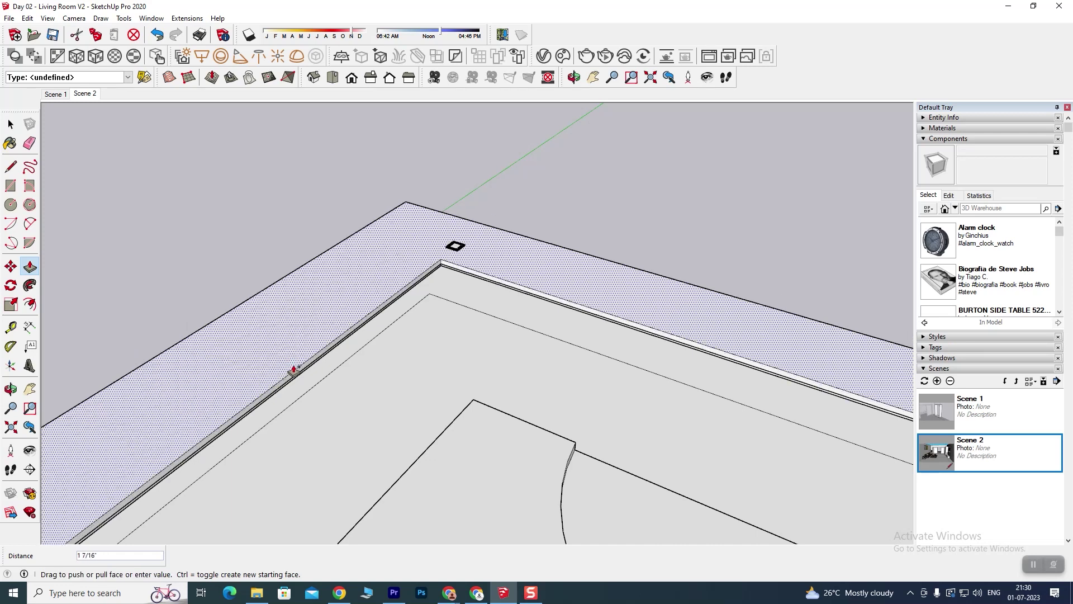
pyautogui.click(300, 372)
# Cancel and undo the accidental upward pull that raised the strip into a bar.
pyautogui.press('Escape')
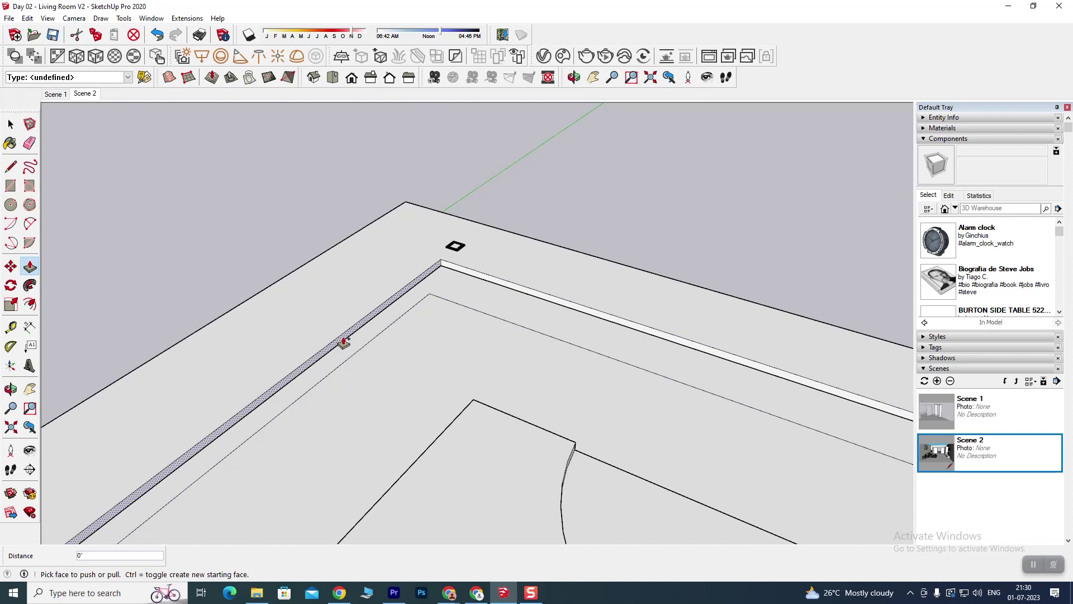
pyautogui.click(331, 336)
pyautogui.press('z')
pyautogui.hotkey('ctrl', 'z')
pyautogui.moveTo(478, 353); pyautogui.dragTo(494, 265)
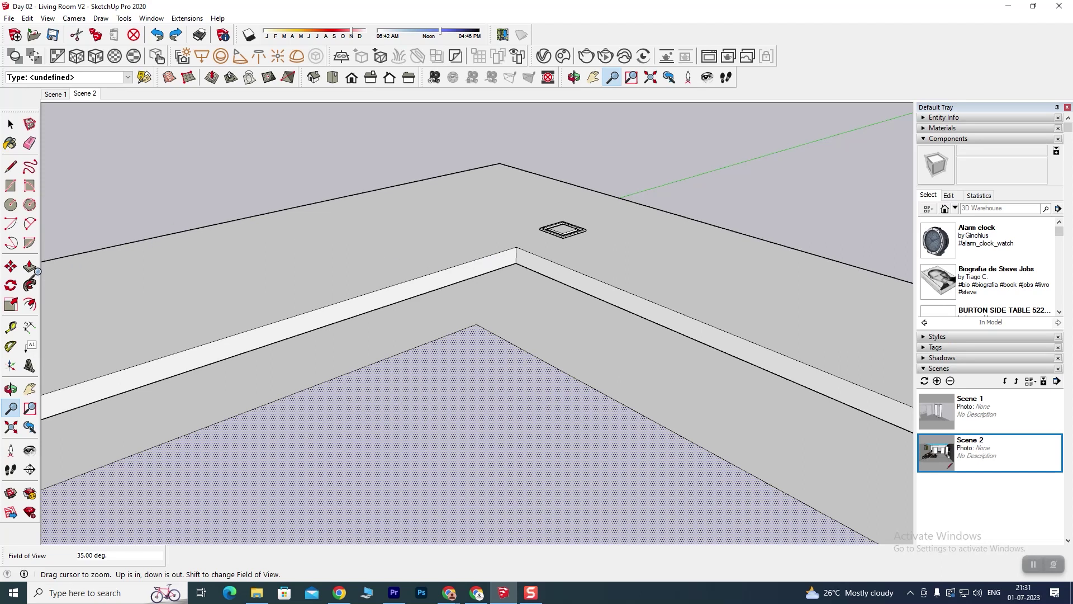
# Recess two border strips 6 inches each.
pyautogui.click(31, 267)
pyautogui.click(463, 279)
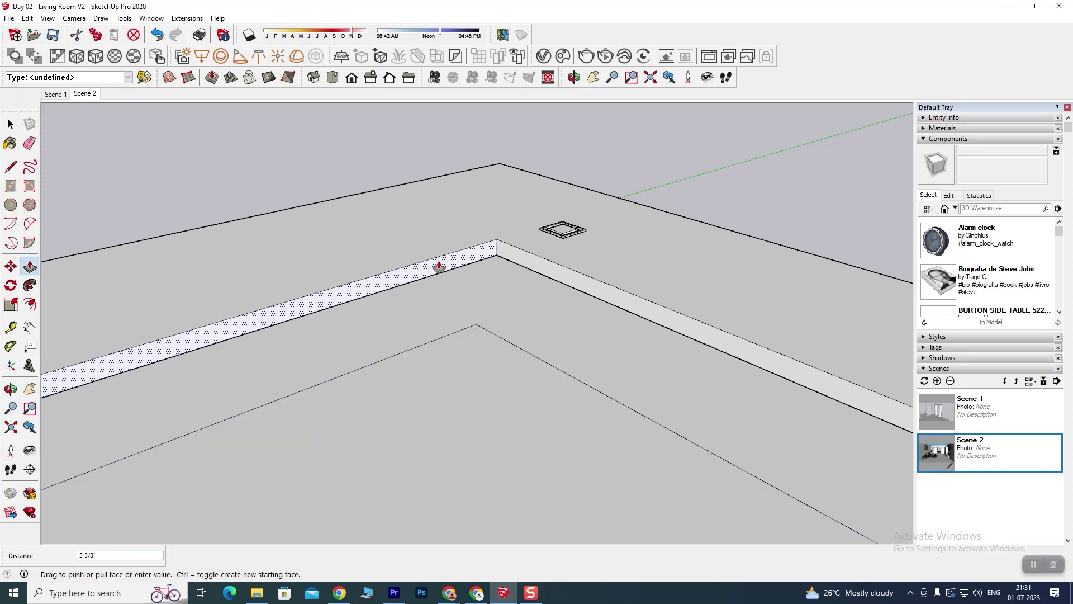
pyautogui.press('Return')
pyautogui.moveTo(491, 281)
pyautogui.mouseDown(button='middle')
pyautogui.moveTo(311, 377)
pyautogui.moveTo(383, 323)
pyautogui.moveTo(180, 345)
pyautogui.moveTo(414, 362)
pyautogui.moveTo(531, 319)
pyautogui.moveTo(304, 364)
pyautogui.moveTo(280, 297)
pyautogui.mouseUp(button='middle')
pyautogui.press('p')
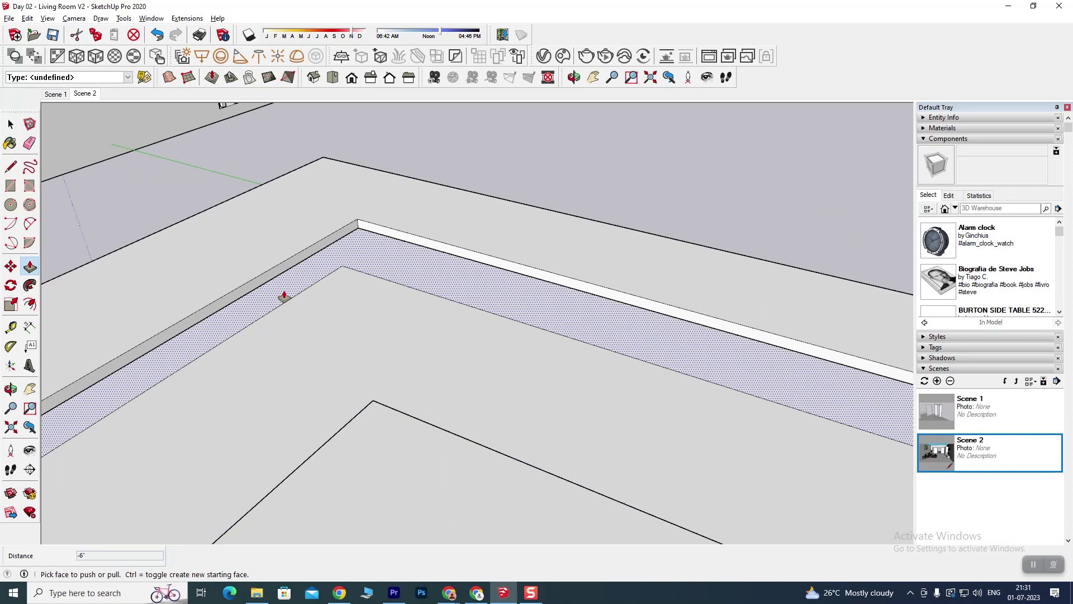
pyautogui.moveTo(285, 270); pyautogui.dragTo(262, 263)
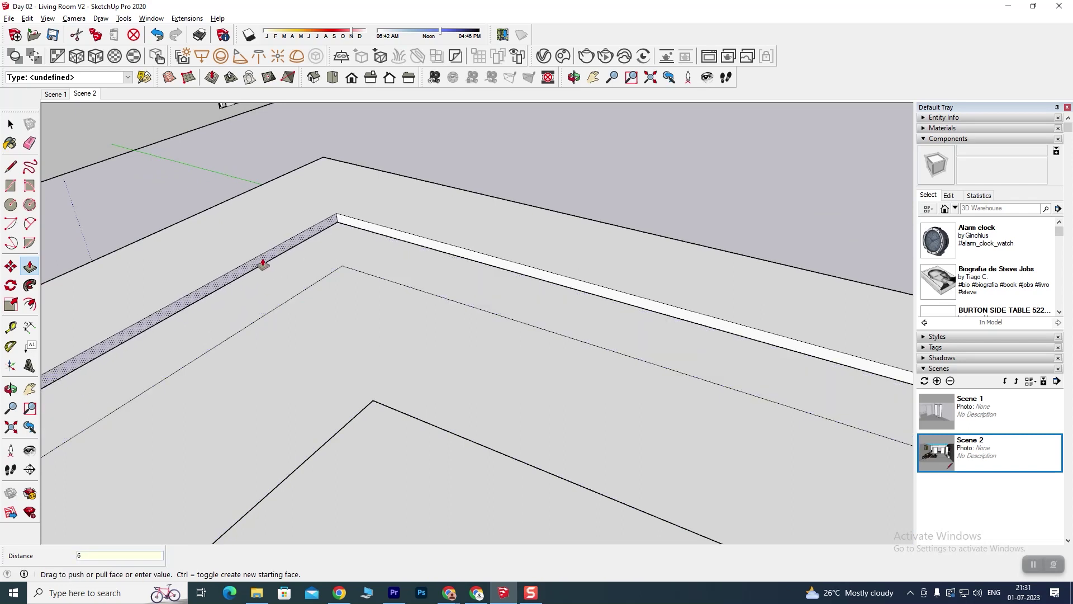
pyautogui.press('Return')
# Recess the remaining border strip 6 inches.
pyautogui.moveTo(448, 299)
pyautogui.mouseDown(button='middle')
pyautogui.moveTo(431, 352)
pyautogui.moveTo(331, 448)
pyautogui.moveTo(160, 371)
pyautogui.moveTo(443, 444)
pyautogui.mouseUp(button='middle')
pyautogui.scroll(3, 335, 359)
pyautogui.scroll(2, 332, 352)
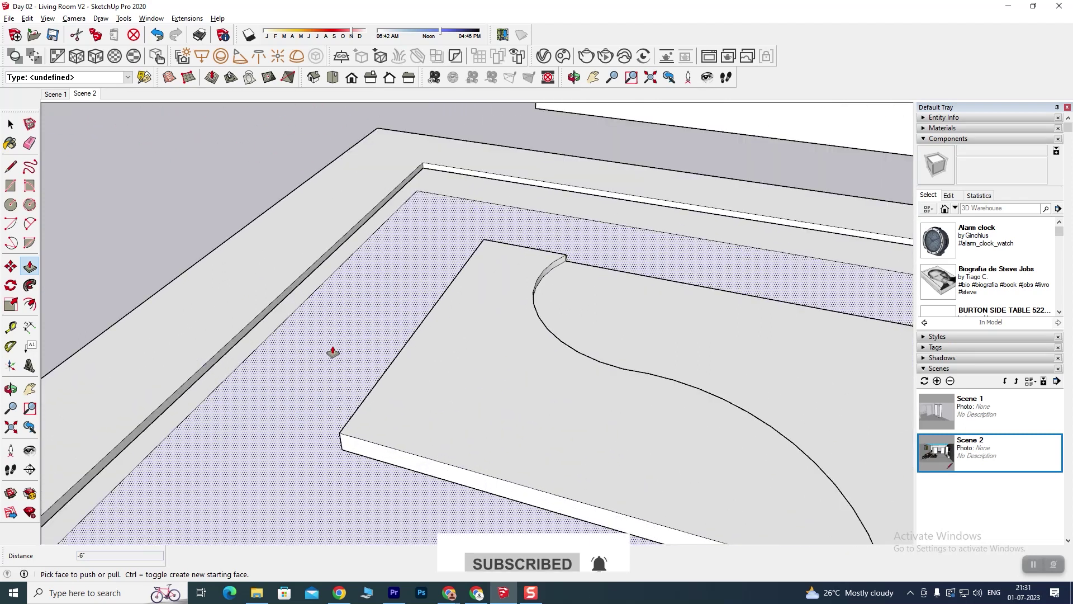
pyautogui.click(333, 352)
pyautogui.click(242, 314)
pyautogui.click(211, 286)
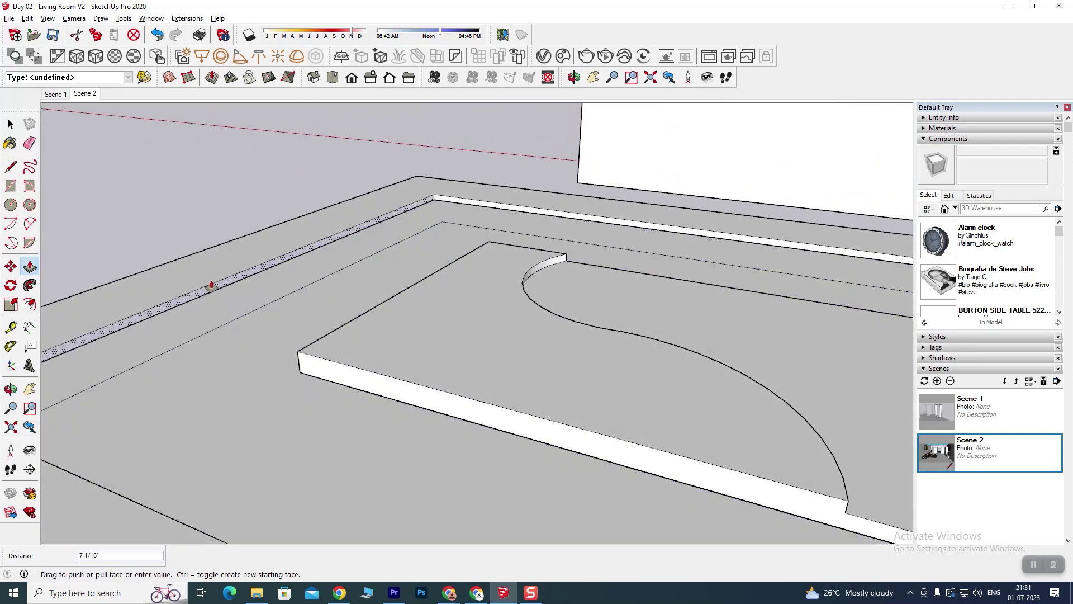
pyautogui.press('Return')
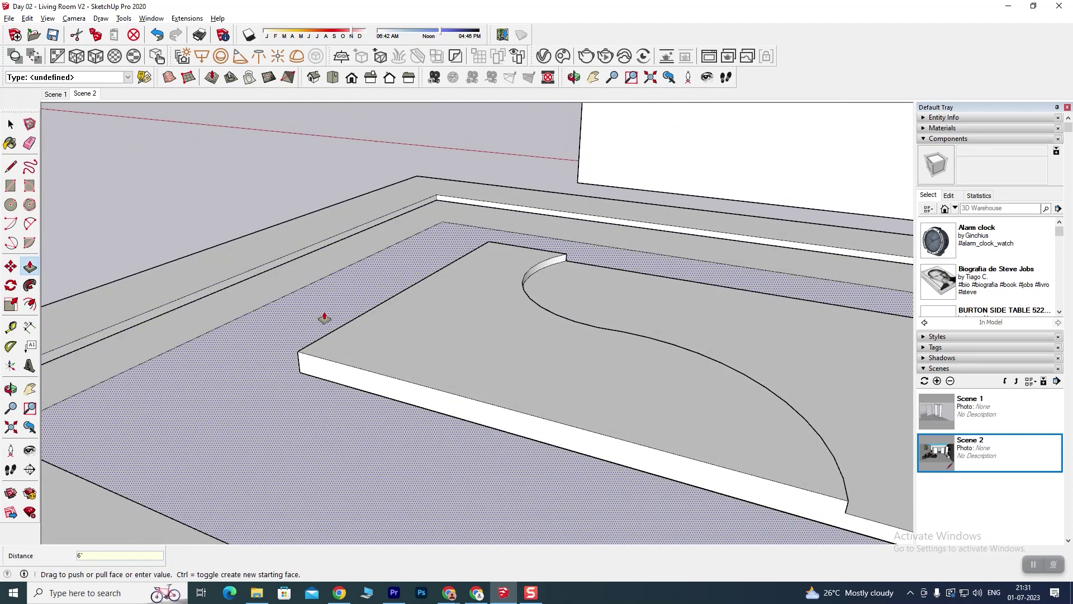
pyautogui.scroll(-3, 323, 314)
pyautogui.scroll(-3, 319, 365)
pyautogui.scroll(3, 646, 503)
pyautogui.scroll(3, 663, 505)
pyautogui.scroll(2, 675, 506)
pyautogui.moveTo(676, 503); pyautogui.dragTo(359, 421, button='middle')
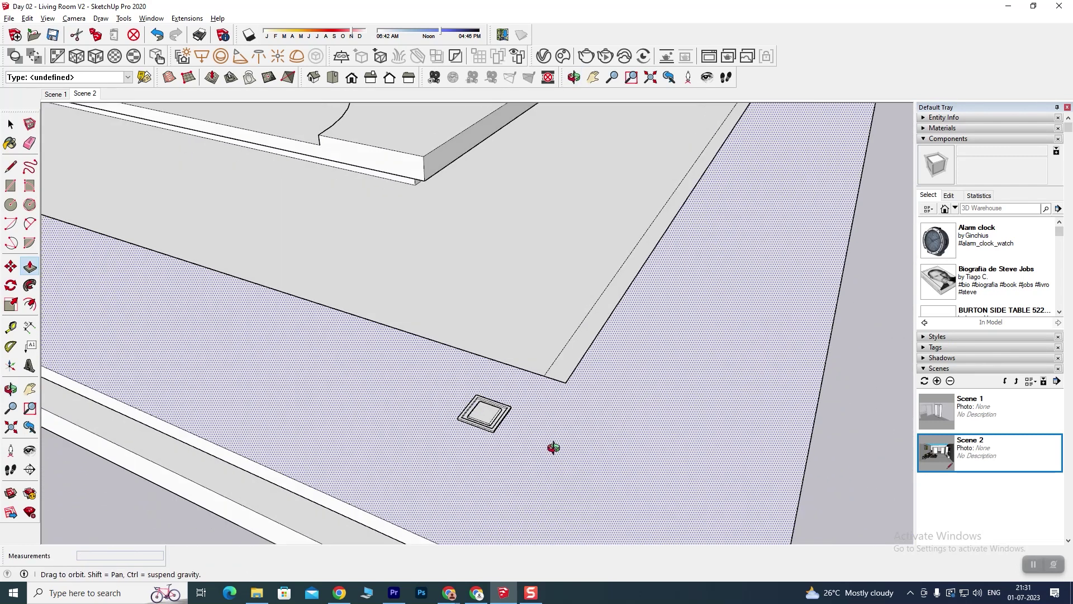
# Scale the light fixture group up slightly across width and length (about 1.31).
pyautogui.scroll(-3, 414, 391)
pyautogui.moveTo(423, 438)
pyautogui.keyDown('shift'); pyautogui.mouseDown(button='middle')
pyautogui.moveTo(394, 447)
pyautogui.moveTo(406, 387)
pyautogui.mouseUp(button='middle'); pyautogui.keyUp('shift')
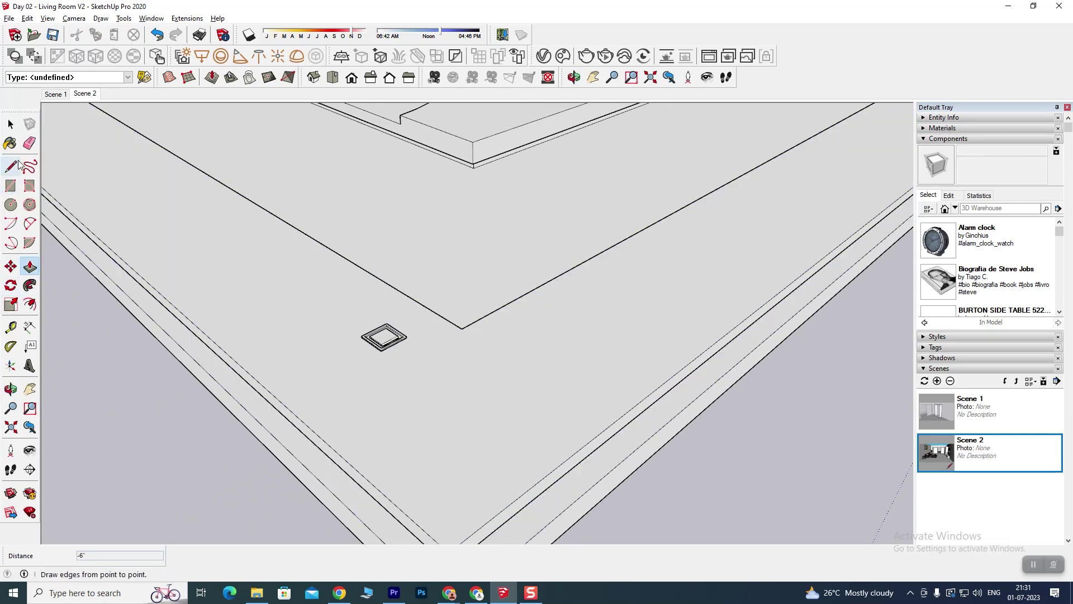
pyautogui.click(11, 126)
pyautogui.click(384, 337)
pyautogui.click(12, 305)
pyautogui.scroll(3, 415, 340)
pyautogui.scroll(4, 408, 338)
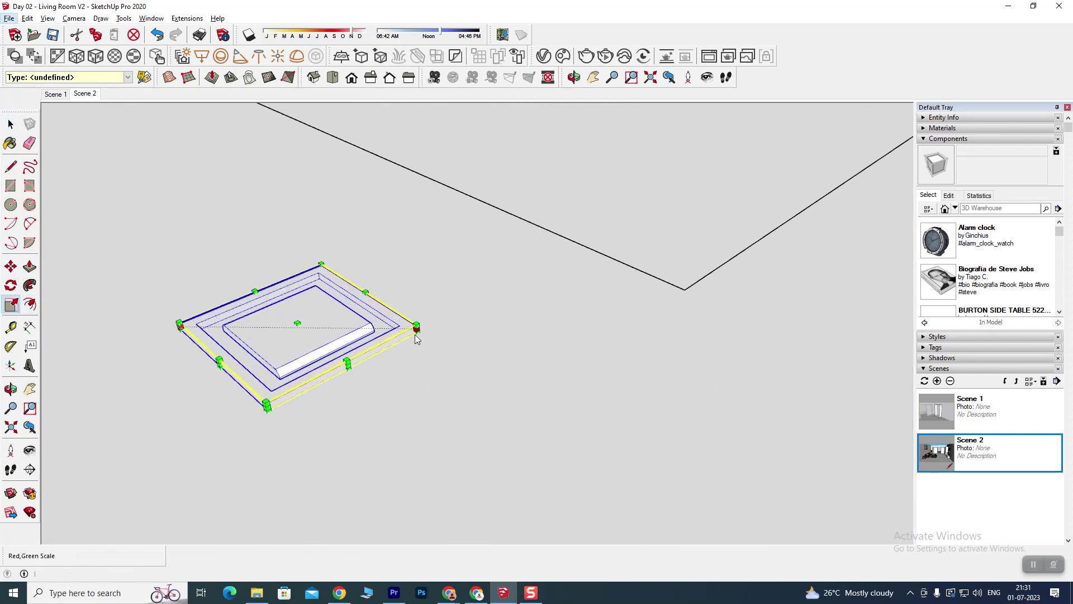
pyautogui.moveTo(417, 330); pyautogui.dragTo(490, 328)
pyautogui.moveTo(467, 414)
pyautogui.mouseDown(button='middle')
pyautogui.moveTo(363, 358)
pyautogui.moveTo(371, 391)
pyautogui.moveTo(288, 437)
pyautogui.moveTo(559, 494)
pyautogui.moveTo(620, 412)
pyautogui.moveTo(560, 463)
pyautogui.mouseUp(button='middle')
# Orbit out to view the whole ceiling with the resized fixture.
pyautogui.press('s')
pyautogui.moveTo(583, 398)
pyautogui.mouseDown(button='middle')
pyautogui.moveTo(630, 402)
pyautogui.moveTo(548, 426)
pyautogui.moveTo(532, 391)
pyautogui.moveTo(467, 420)
pyautogui.moveTo(119, 299)
pyautogui.mouseUp(button='middle')
pyautogui.click(10, 267)
pyautogui.scroll(-2, 384, 364)
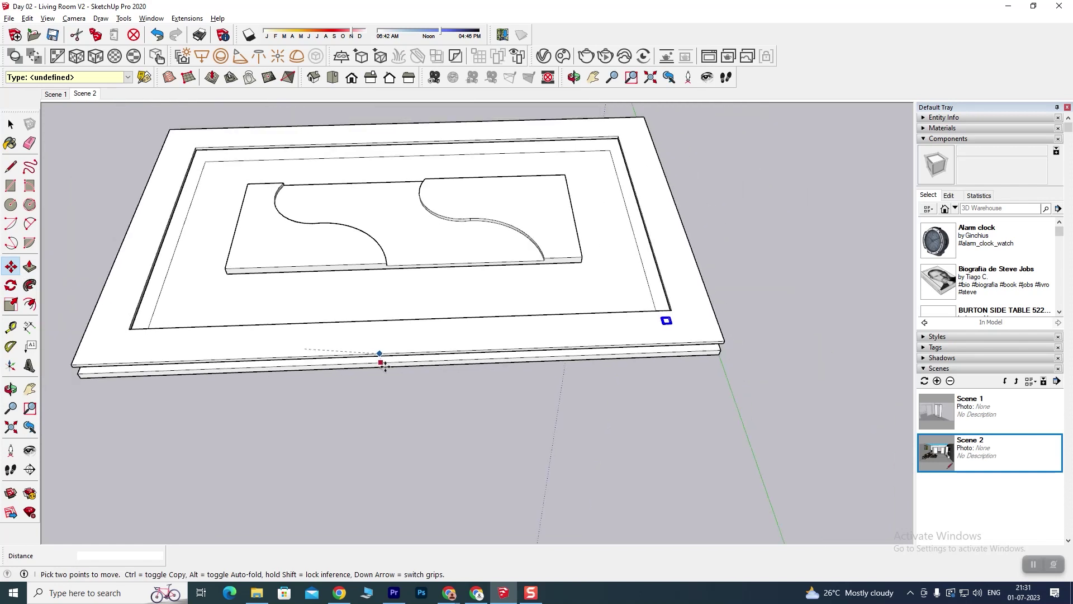
# Position the downlight at the corner of one long side of the ceiling border.
pyautogui.keyDown('shift'); pyautogui.moveTo(385, 365); pyautogui.dragTo(451, 367, button='middle'); pyautogui.keyUp('shift')
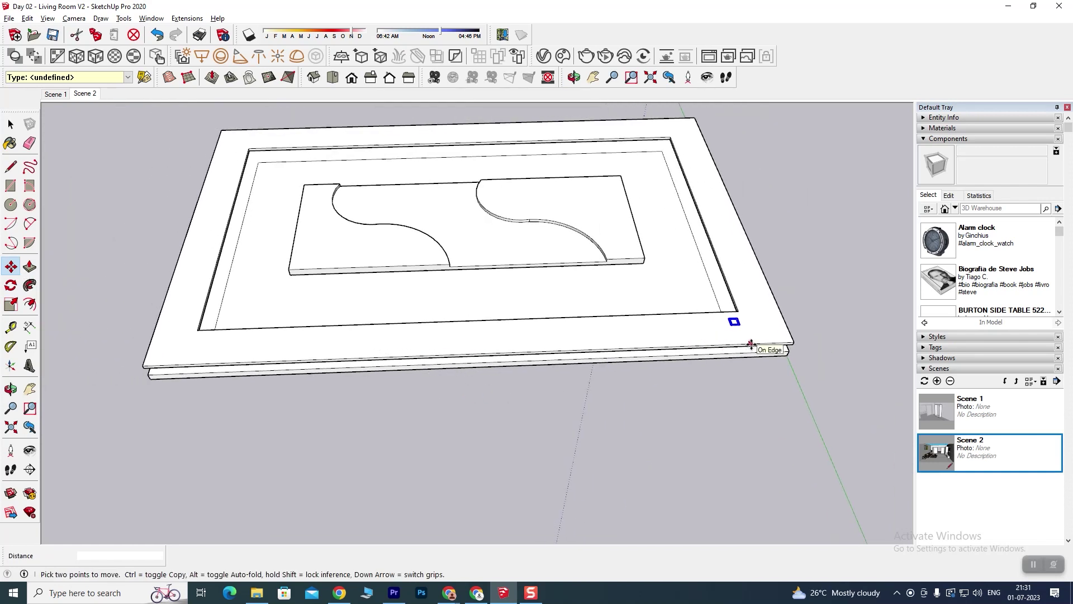
pyautogui.scroll(2, 743, 334)
pyautogui.scroll(2, 738, 331)
pyautogui.scroll(2, 721, 328)
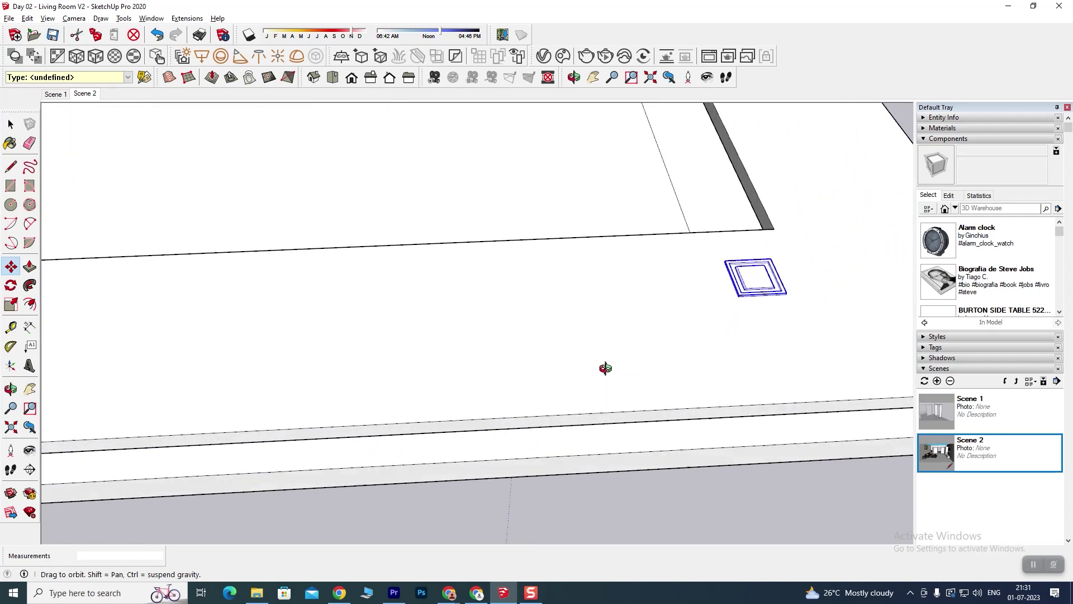
pyautogui.scroll(2, 671, 366)
pyautogui.scroll(-1, 671, 352)
pyautogui.scroll(-1, 633, 336)
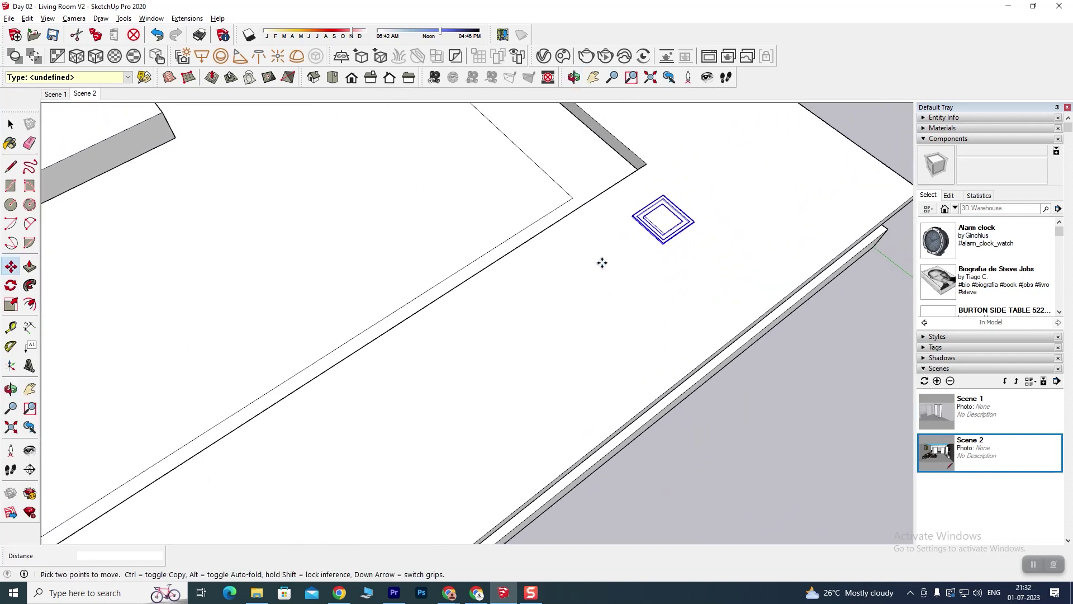
pyautogui.click(602, 263)
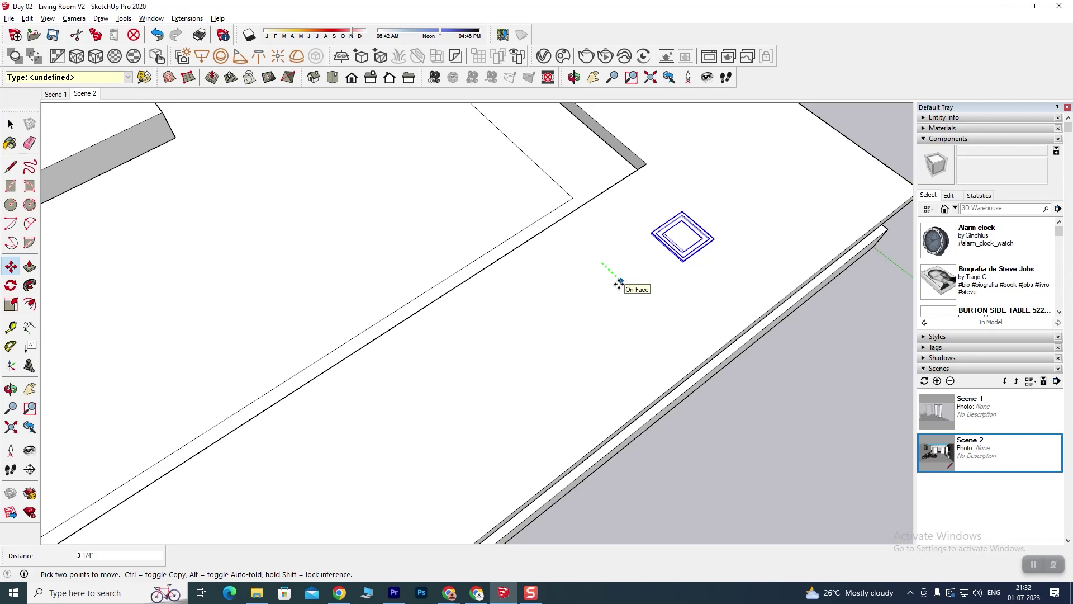
pyautogui.moveTo(664, 317)
pyautogui.mouseDown(button='middle')
pyautogui.moveTo(631, 271)
pyautogui.moveTo(726, 320)
pyautogui.mouseUp(button='middle')
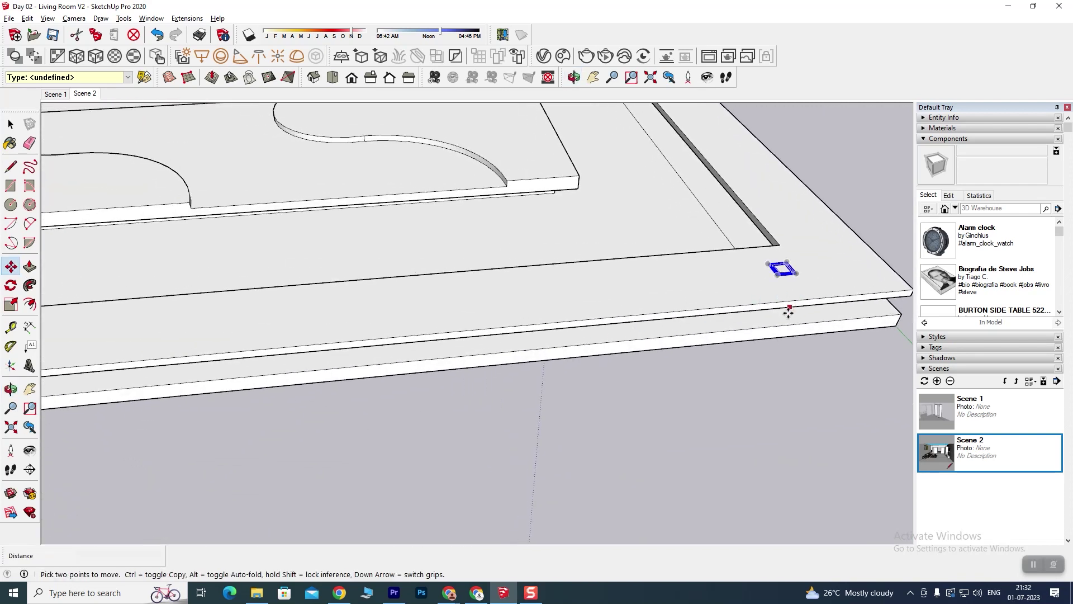
pyautogui.scroll(-5, 792, 308)
pyautogui.moveTo(750, 350)
pyautogui.mouseDown(button='middle')
pyautogui.moveTo(628, 381)
pyautogui.moveTo(733, 362)
pyautogui.mouseUp(button='middle')
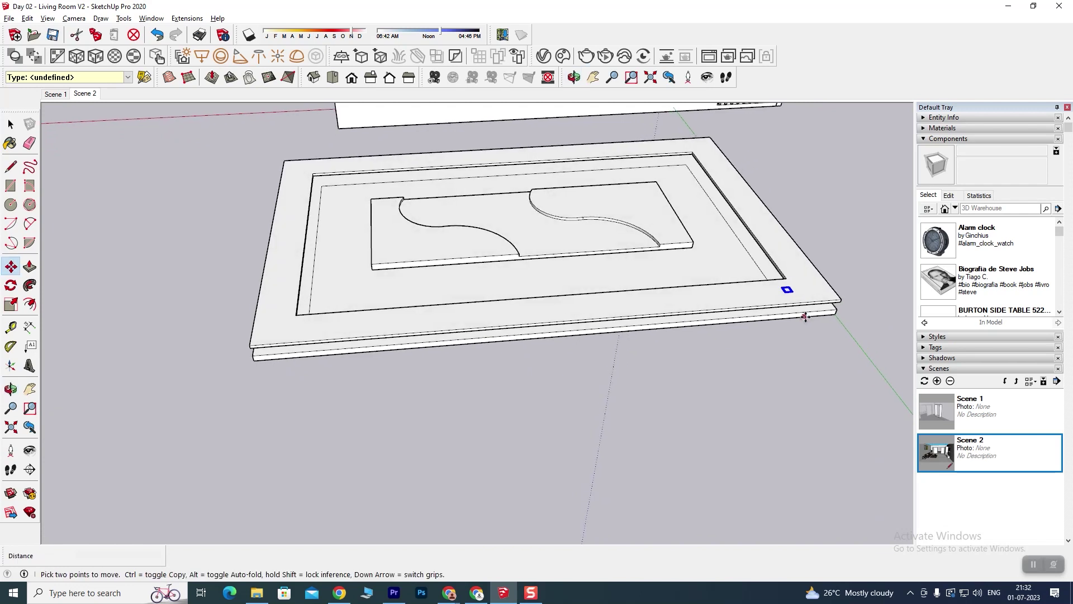
# Copy the downlight to the far corner and divide the span /3 into four evenly spaced lights.
pyautogui.click(841, 299)
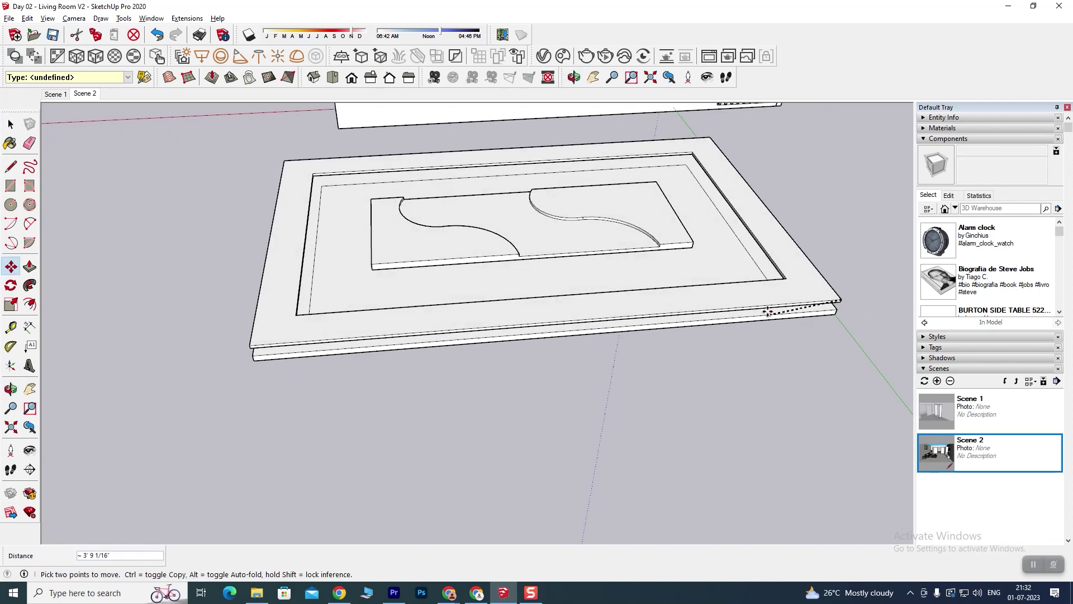
pyautogui.press('ctrl')
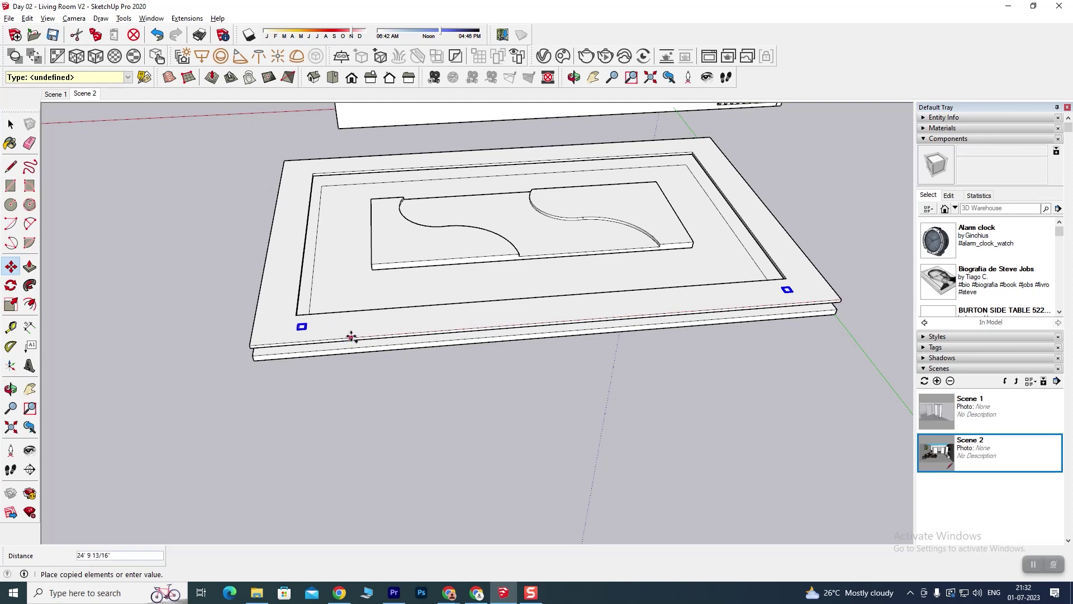
pyautogui.click(351, 335)
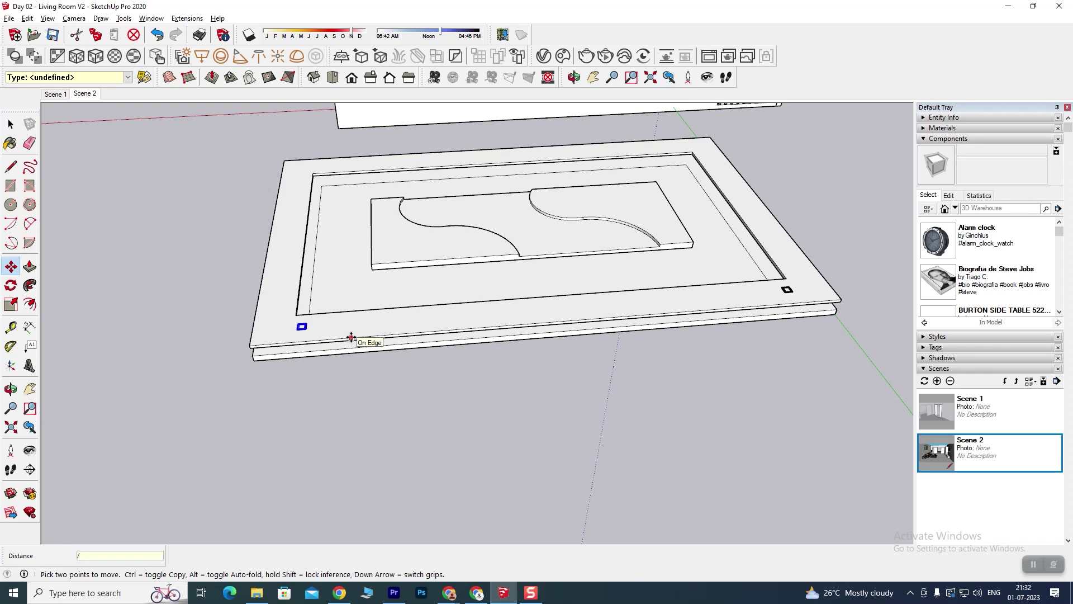
pyautogui.write('3')
pyautogui.press('Return')
pyautogui.moveTo(351, 335)
pyautogui.mouseDown(button='middle')
pyautogui.moveTo(492, 423)
pyautogui.moveTo(503, 474)
pyautogui.mouseUp(button='middle')
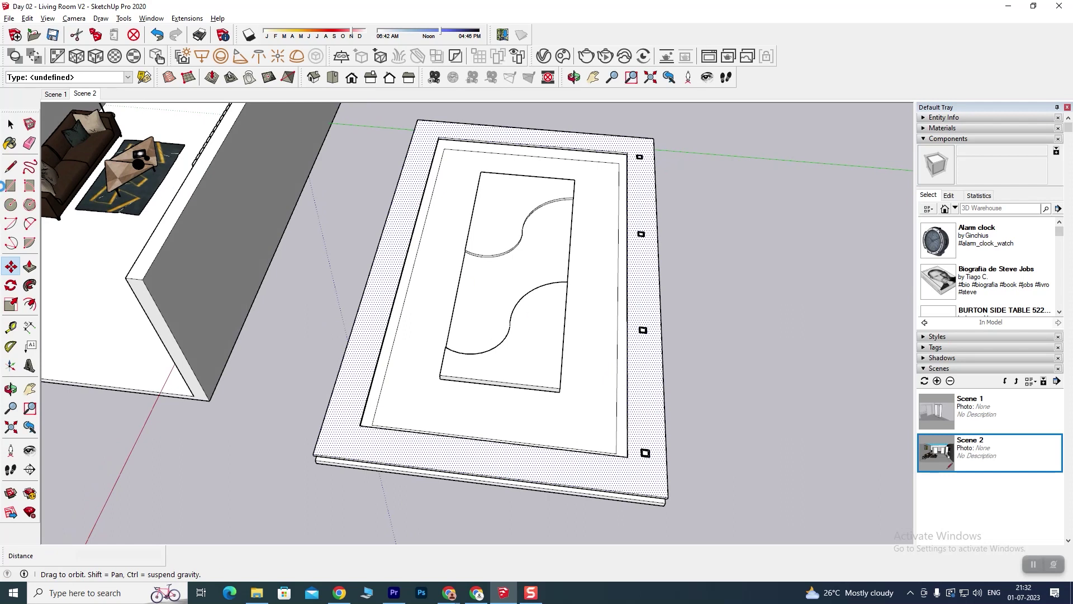
# Copy the row of border downlights across to the opposite long side.
pyautogui.click(11, 125)
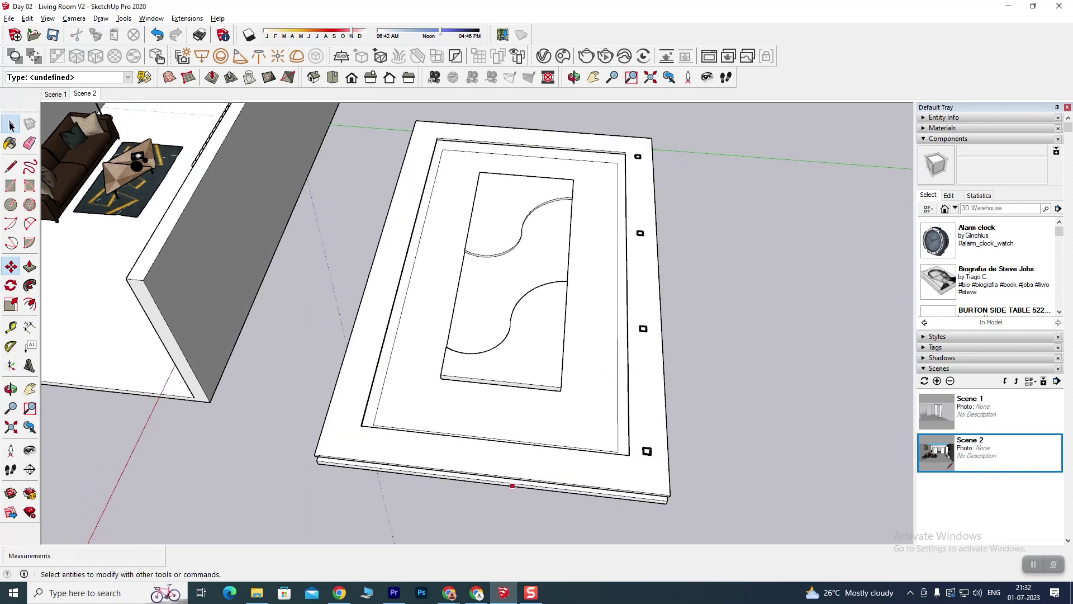
pyautogui.click(637, 158)
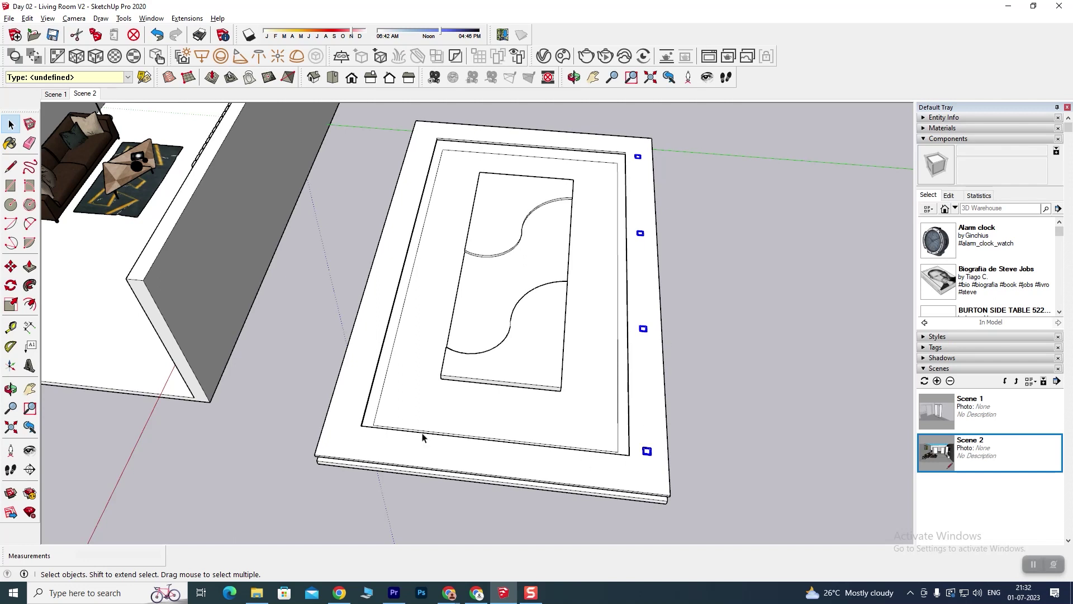
pyautogui.click(10, 266)
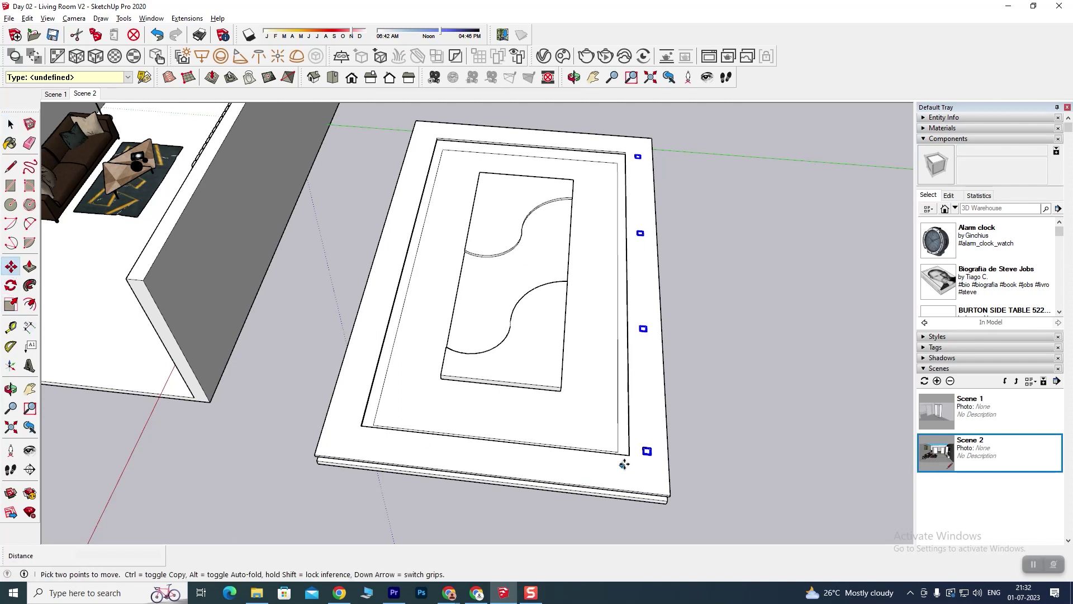
pyautogui.click(671, 496)
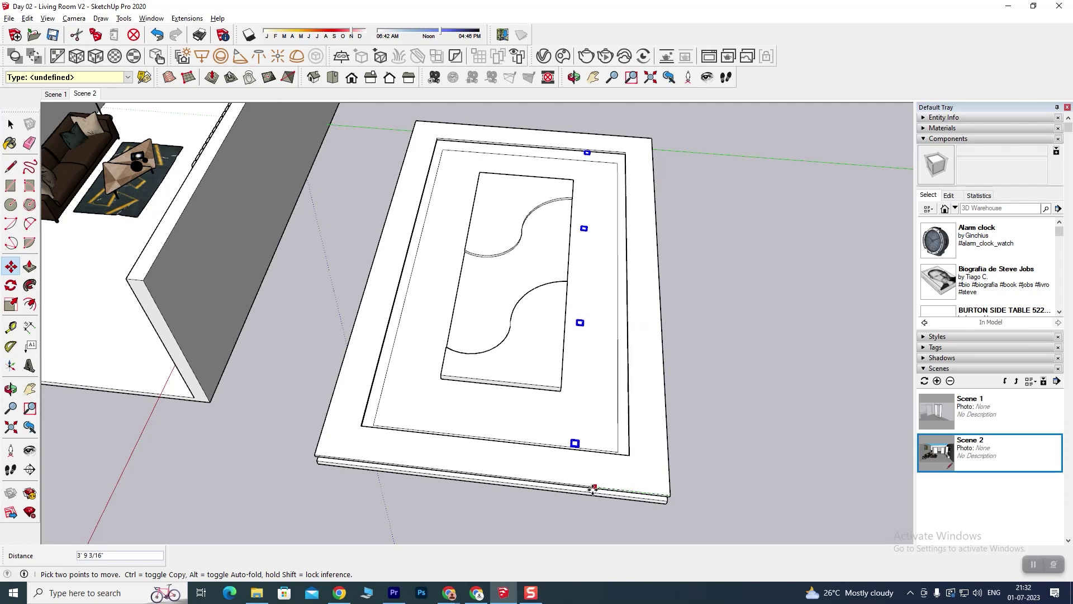
pyautogui.press('ctrl')
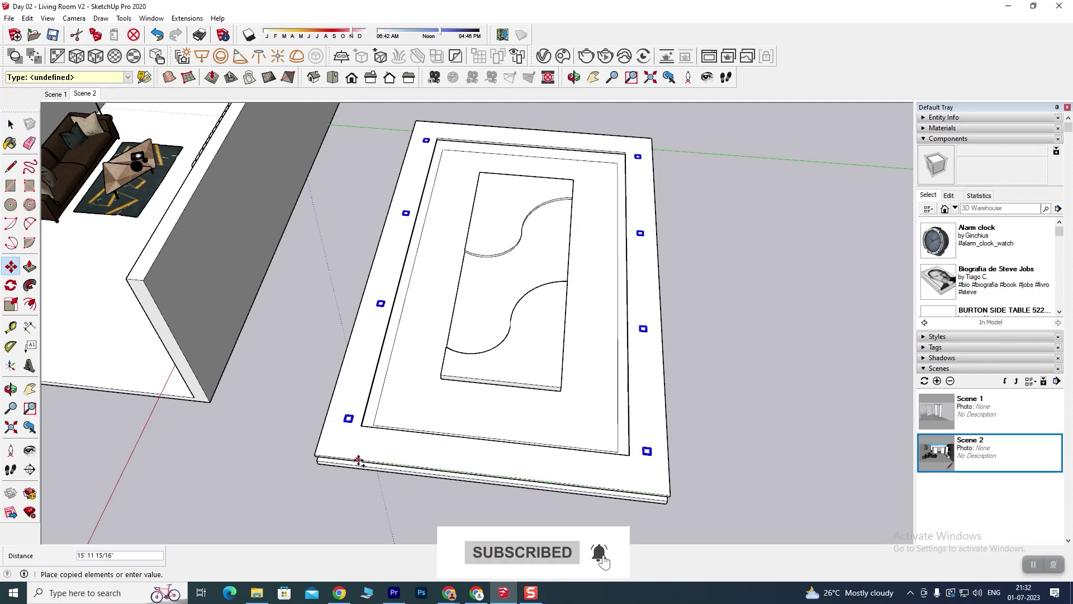
pyautogui.click(359, 459)
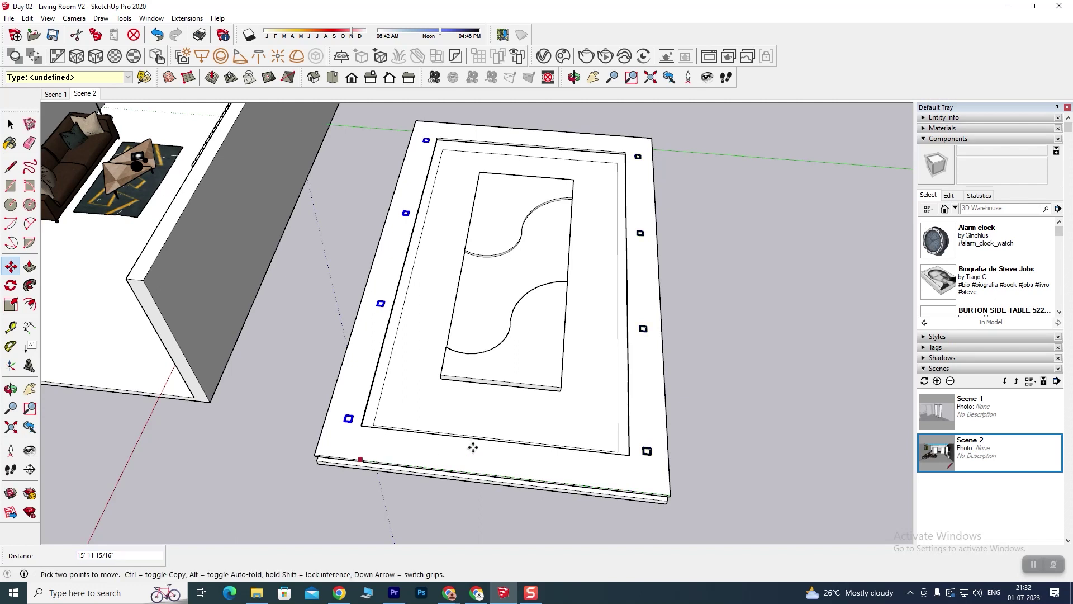
# Copy a corner downlight onto the near short end of the frame.
pyautogui.moveTo(593, 397); pyautogui.dragTo(609, 360, button='middle')
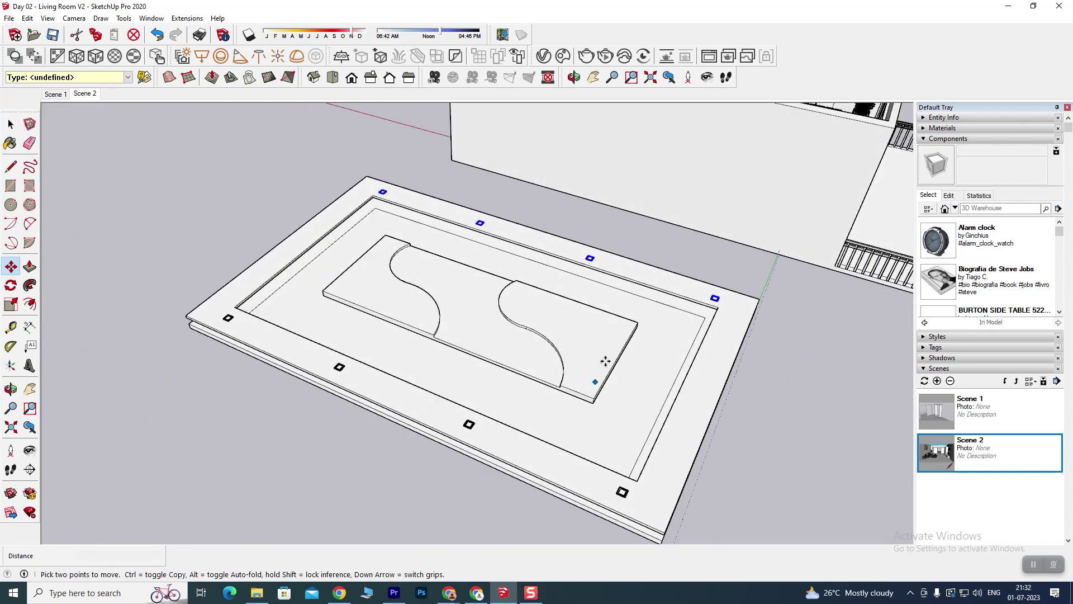
pyautogui.scroll(3, 671, 407)
pyautogui.scroll(-3, 671, 406)
pyautogui.moveTo(407, 364); pyautogui.dragTo(467, 403, button='middle')
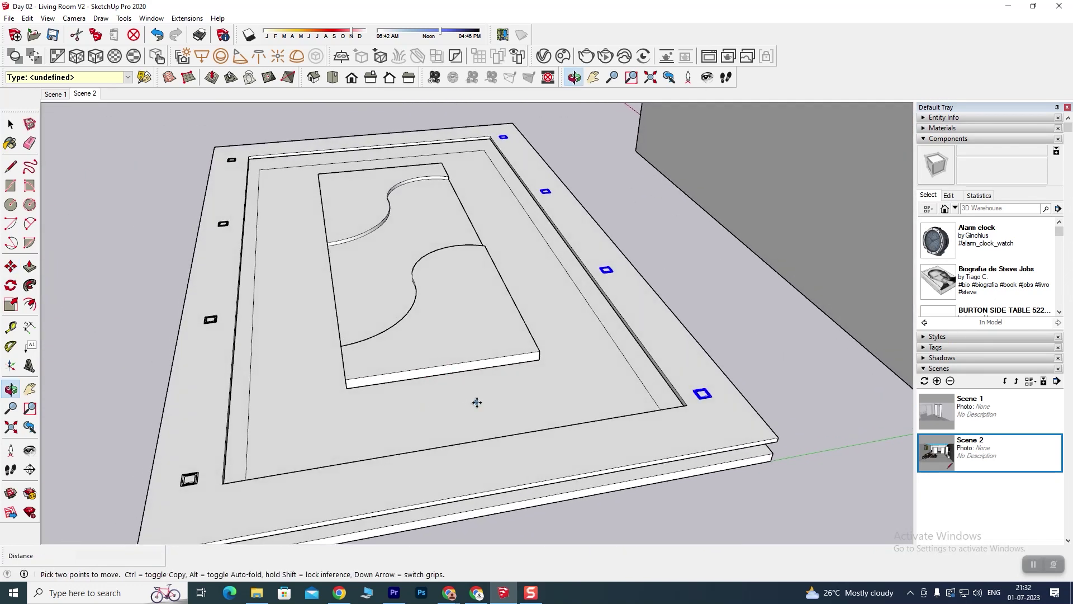
pyautogui.scroll(3, 503, 331)
pyautogui.moveTo(503, 330)
pyautogui.mouseDown(button='middle')
pyautogui.moveTo(438, 420)
pyautogui.moveTo(479, 355)
pyautogui.moveTo(419, 364)
pyautogui.moveTo(432, 397)
pyautogui.moveTo(442, 369)
pyautogui.mouseUp(button='middle')
pyautogui.click(10, 165)
pyautogui.click(10, 124)
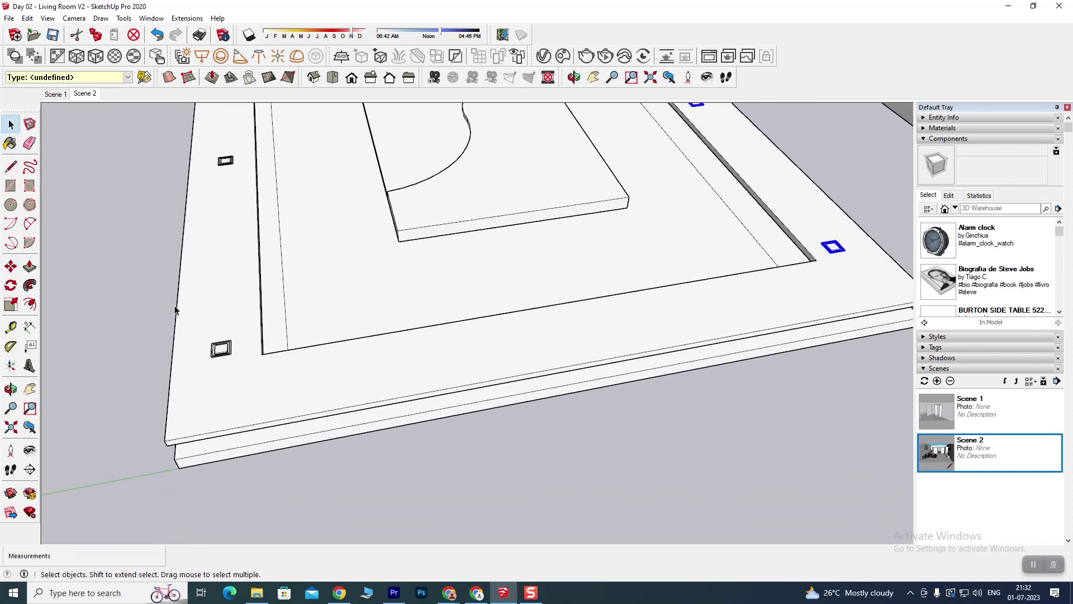
pyautogui.click(17, 270)
pyautogui.press('ctrl')
pyautogui.click(250, 346)
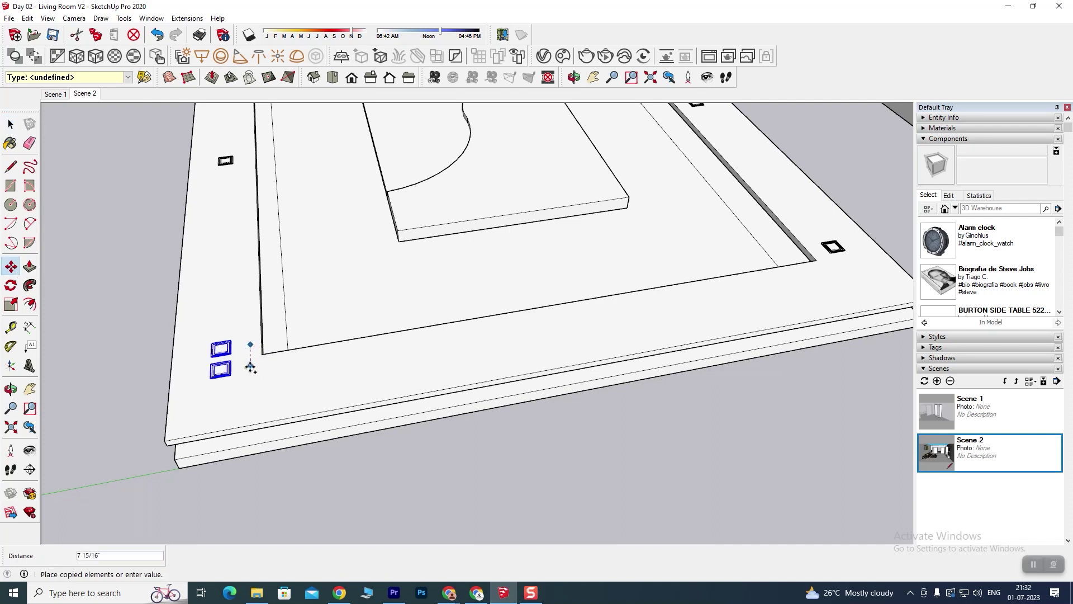
pyautogui.click(249, 380)
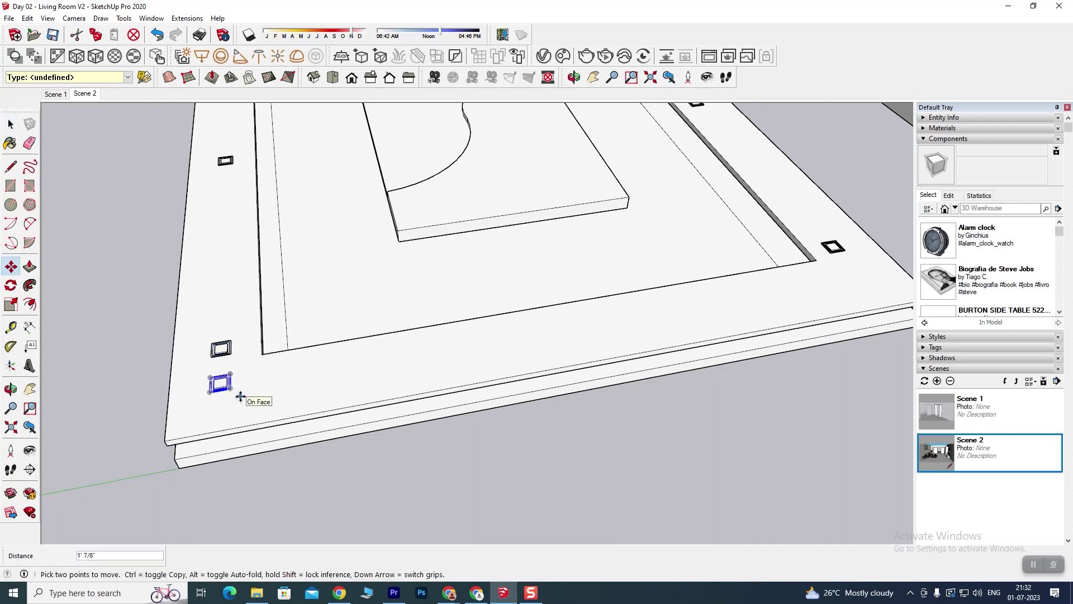
# Position that downlight along the short end and copy a second one beside it.
pyautogui.click(240, 396)
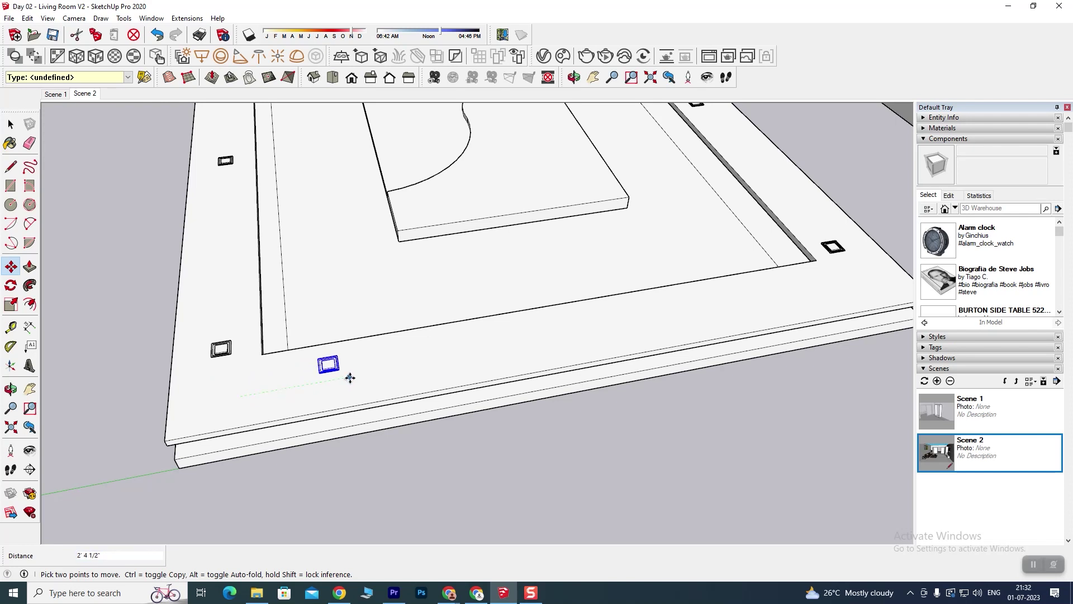
pyautogui.click(429, 361)
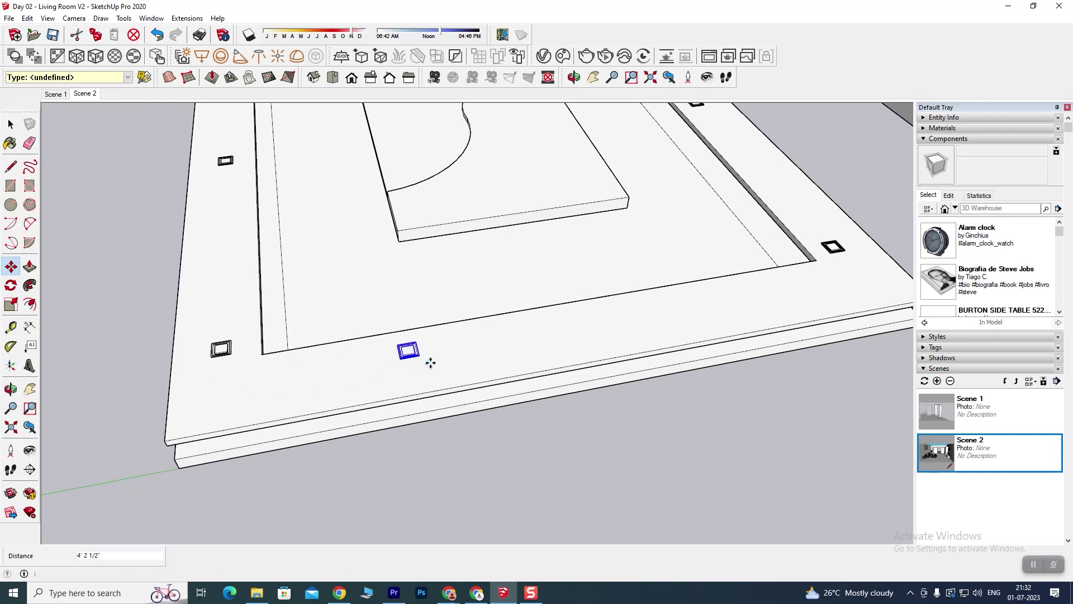
pyautogui.press('ctrl')
pyautogui.click(402, 360)
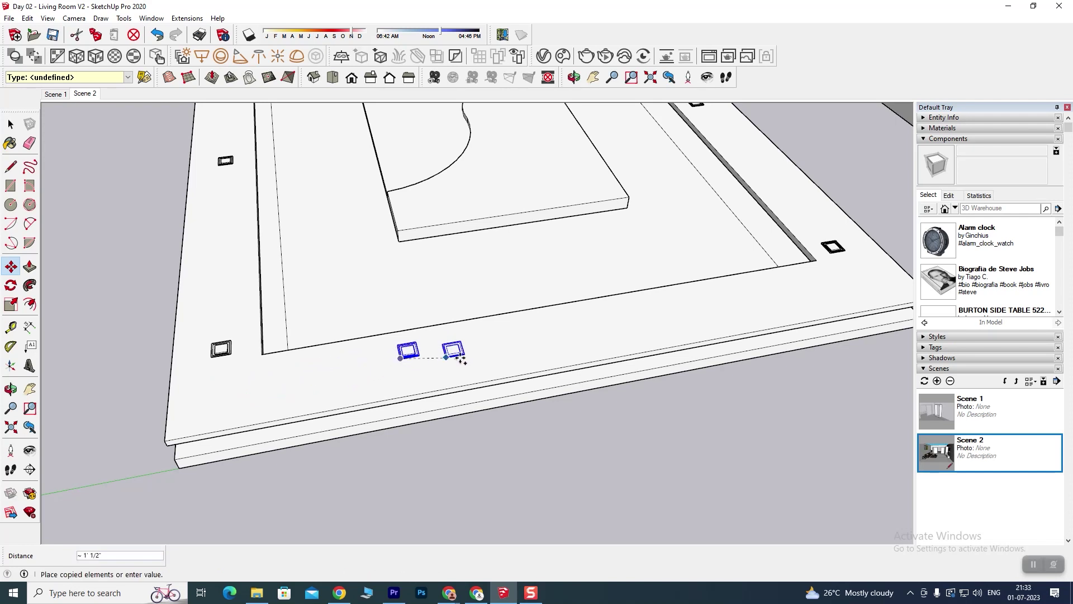
pyautogui.click(661, 314)
pyautogui.scroll(-2, 467, 366)
pyautogui.moveTo(468, 366)
pyautogui.mouseDown(button='middle')
pyautogui.moveTo(625, 412)
pyautogui.moveTo(675, 387)
pyautogui.mouseUp(button='middle')
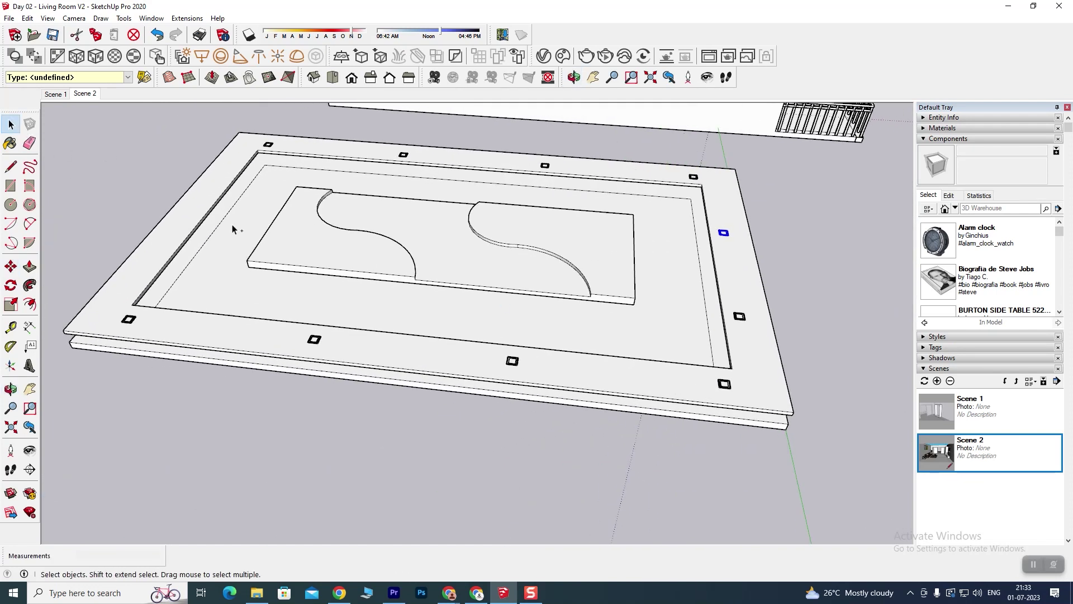
pyautogui.moveTo(432, 366)
pyautogui.mouseDown(button='middle')
pyautogui.moveTo(455, 364)
pyautogui.moveTo(357, 321)
pyautogui.mouseUp(button='middle')
# Copy the short-end downlight pair to the opposite short end.
pyautogui.click(11, 269)
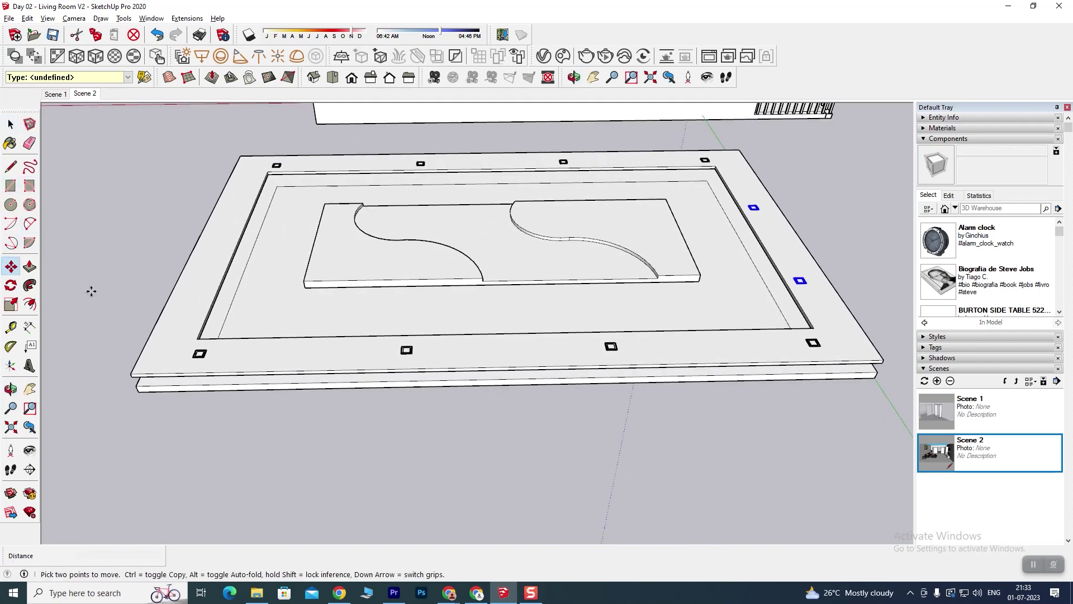
pyautogui.press('ctrl')
pyautogui.click(813, 328)
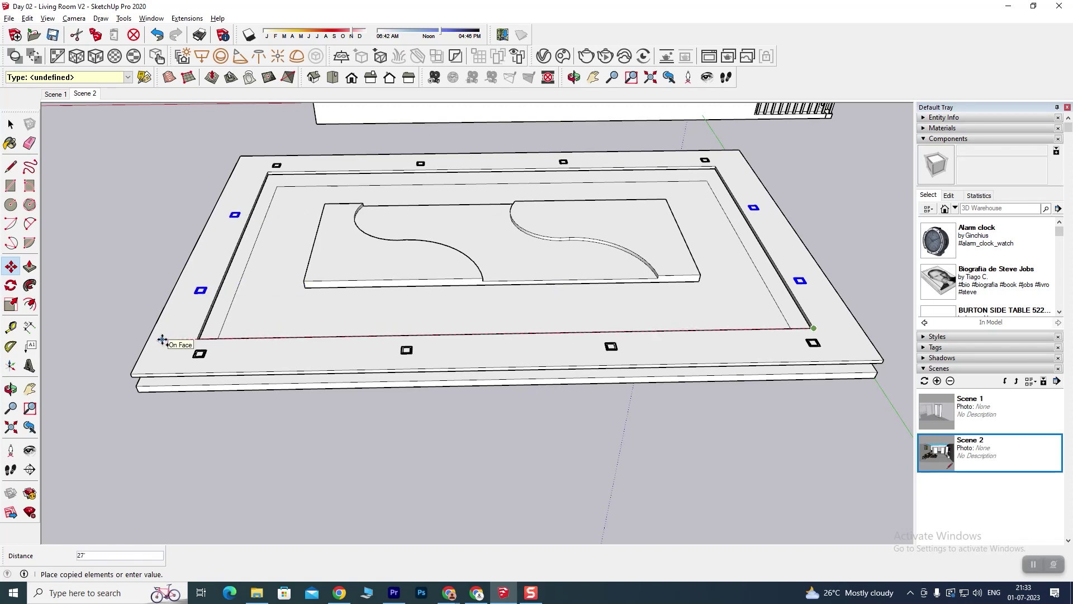
pyautogui.press('Escape')
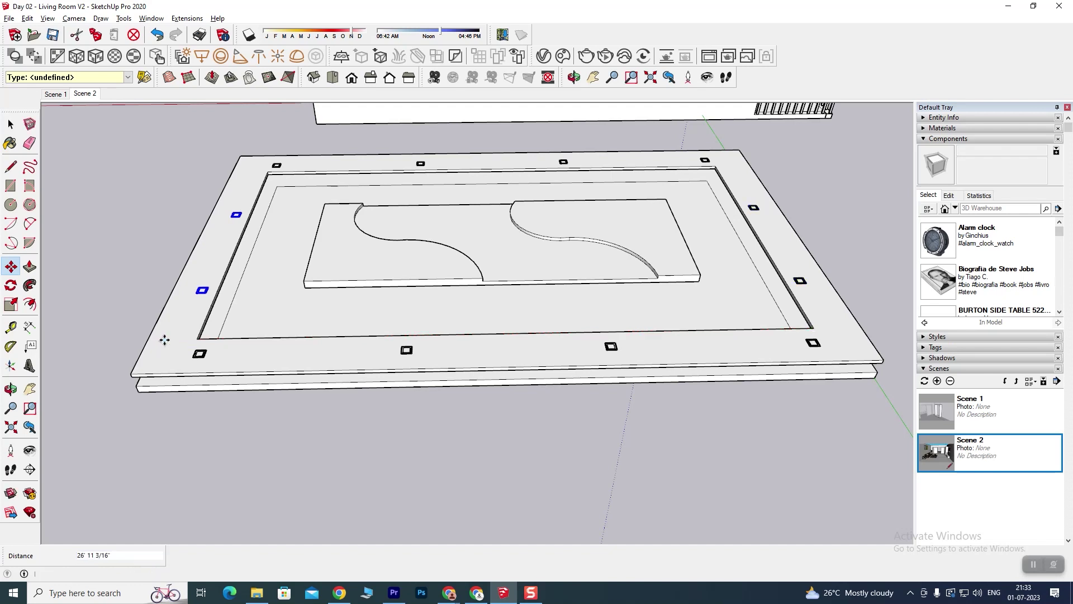
pyautogui.moveTo(472, 297)
pyautogui.mouseDown(button='middle')
pyautogui.moveTo(205, 368)
pyautogui.moveTo(493, 342)
pyautogui.mouseUp(button='middle')
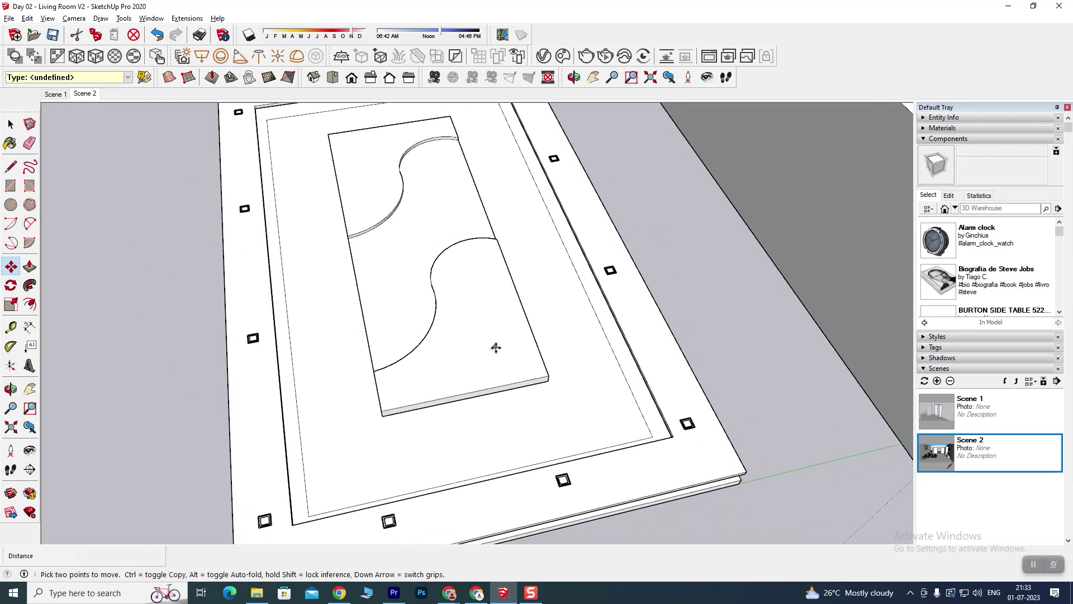
pyautogui.scroll(-3, 425, 352)
pyautogui.click(10, 124)
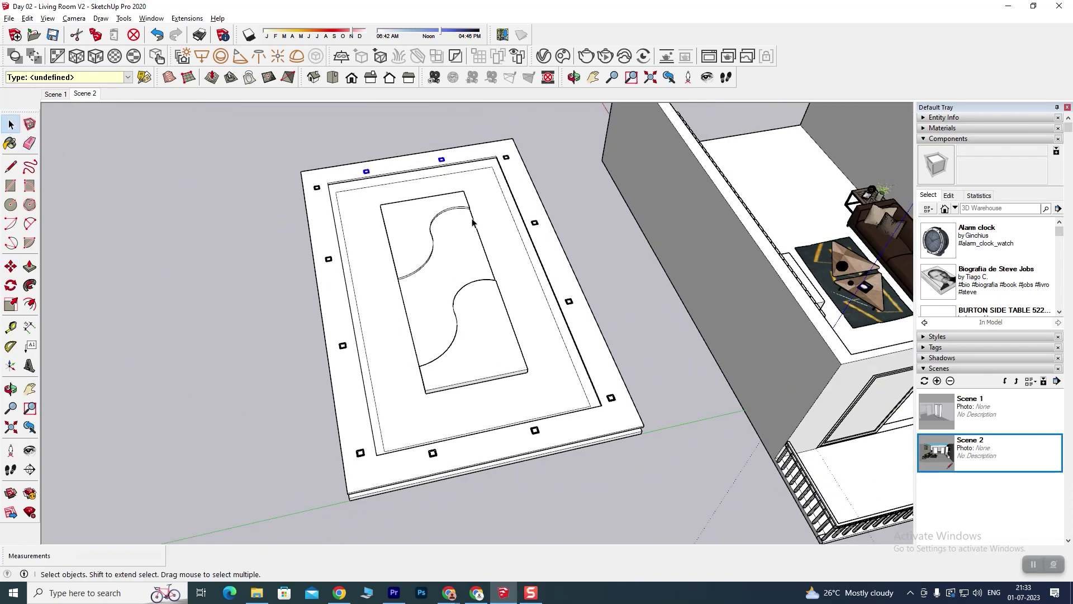
pyautogui.scroll(2, 423, 250)
pyautogui.scroll(2, 444, 263)
pyautogui.scroll(-1, 401, 213)
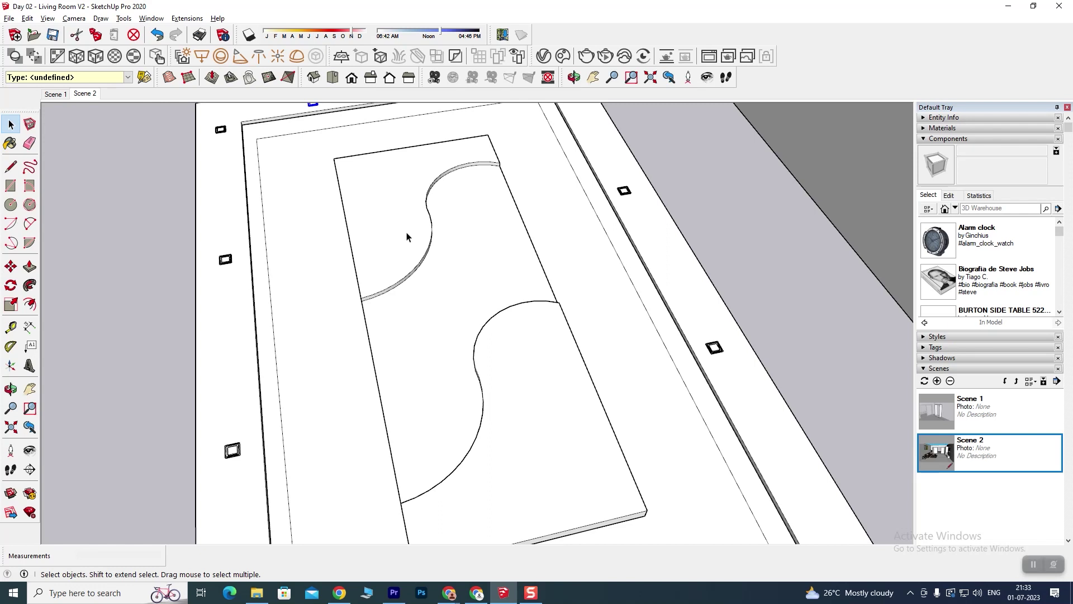
pyautogui.scroll(-2, 447, 270)
pyautogui.moveTo(436, 297)
pyautogui.mouseDown(button='middle')
pyautogui.moveTo(369, 227)
pyautogui.moveTo(330, 270)
pyautogui.mouseUp(button='middle')
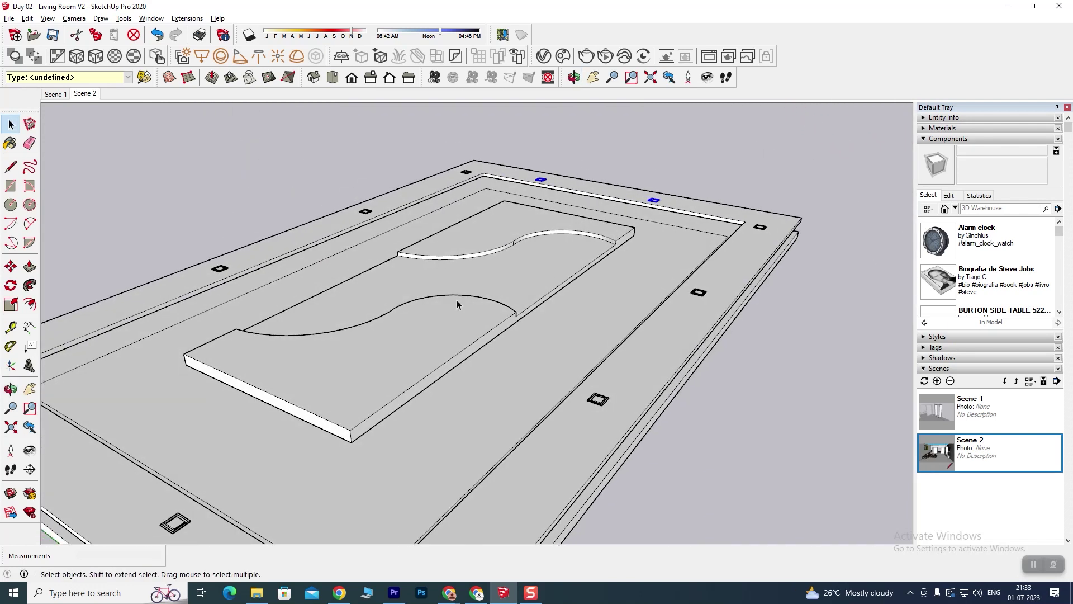
pyautogui.moveTo(413, 260)
pyautogui.mouseDown(button='middle')
pyautogui.moveTo(462, 299)
pyautogui.moveTo(418, 290)
pyautogui.mouseUp(button='middle')
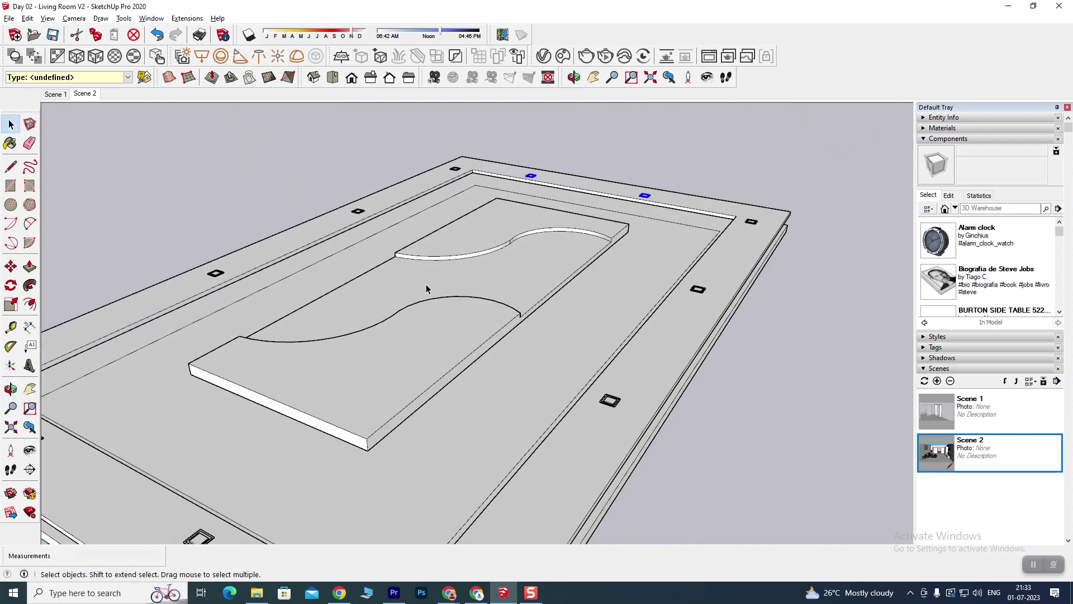
pyautogui.moveTo(492, 292)
pyautogui.mouseDown(button='middle')
pyautogui.moveTo(395, 268)
pyautogui.moveTo(437, 214)
pyautogui.moveTo(479, 254)
pyautogui.moveTo(552, 399)
pyautogui.moveTo(557, 386)
pyautogui.moveTo(462, 405)
pyautogui.moveTo(562, 423)
pyautogui.moveTo(537, 283)
pyautogui.moveTo(544, 209)
pyautogui.moveTo(469, 232)
pyautogui.moveTo(505, 348)
pyautogui.moveTo(542, 400)
pyautogui.moveTo(501, 405)
pyautogui.moveTo(486, 352)
pyautogui.mouseUp(button='middle')
pyautogui.scroll(4, 542, 401)
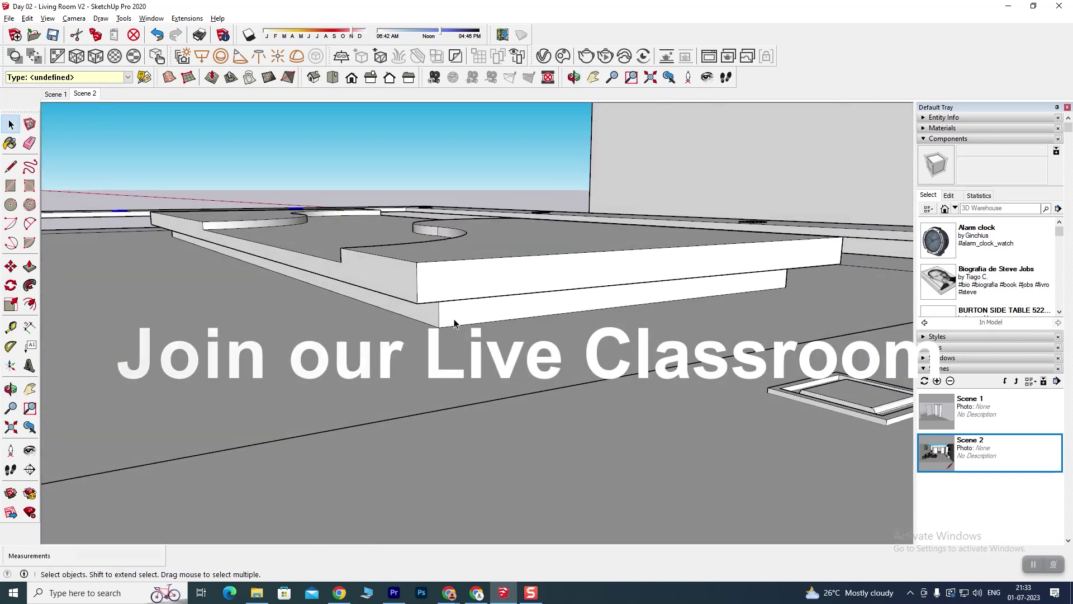
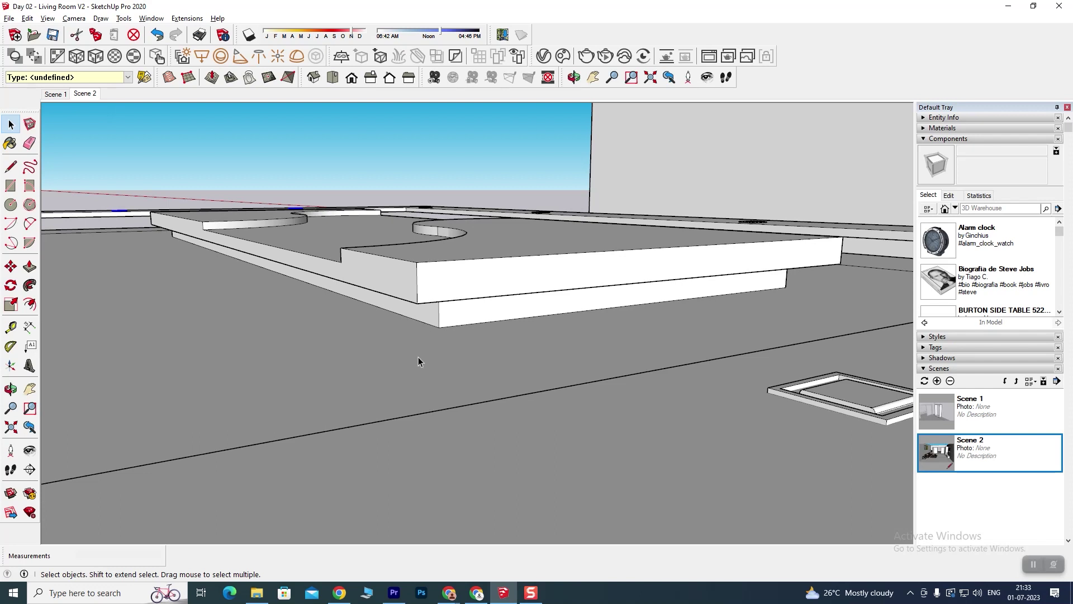
# Orbit and zoom beneath the ceiling slab to inspect its edges.
pyautogui.moveTo(478, 354)
pyautogui.mouseDown(button='middle')
pyautogui.moveTo(455, 336)
pyautogui.moveTo(479, 350)
pyautogui.moveTo(573, 345)
pyautogui.moveTo(484, 370)
pyautogui.moveTo(443, 318)
pyautogui.moveTo(455, 366)
pyautogui.moveTo(397, 353)
pyautogui.mouseUp(button='middle')
pyautogui.scroll(-1, 398, 353)
pyautogui.scroll(1, 406, 355)
pyautogui.scroll(-1, 397, 357)
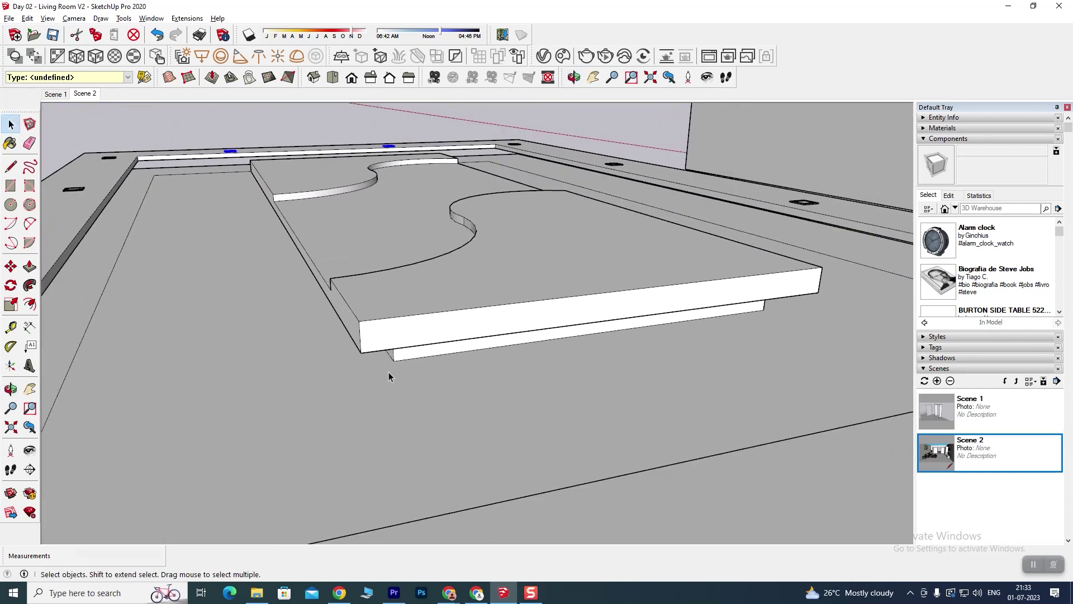
pyautogui.scroll(-2, 388, 371)
pyautogui.scroll(-2, 388, 371)
pyautogui.scroll(2, 407, 366)
pyautogui.scroll(2, 410, 364)
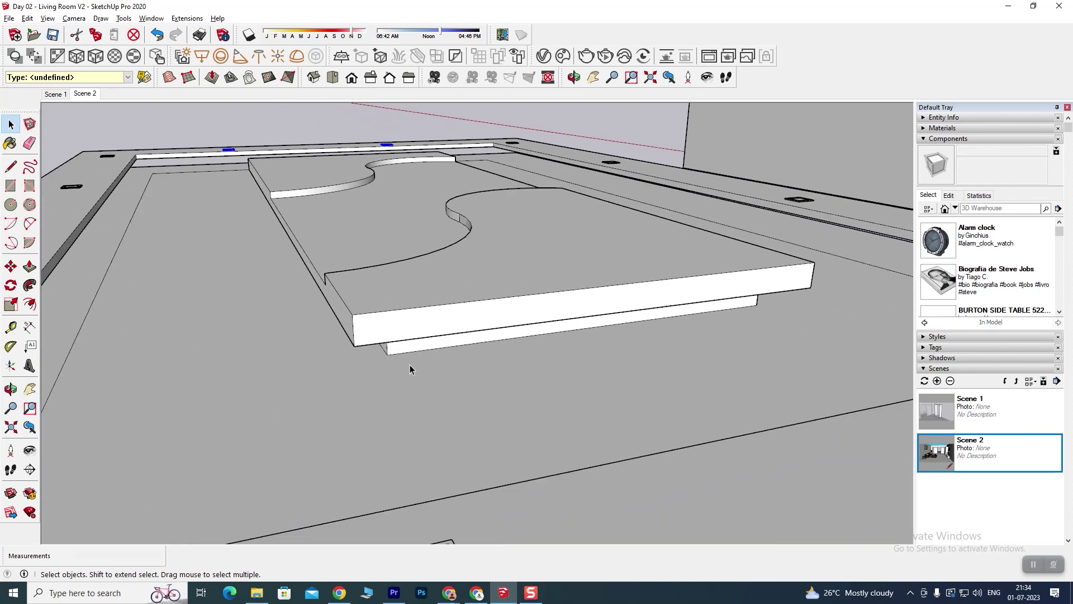
pyautogui.scroll(1, 391, 364)
pyautogui.moveTo(391, 366)
pyautogui.mouseDown(button='middle')
pyautogui.moveTo(372, 354)
pyautogui.moveTo(374, 341)
pyautogui.moveTo(476, 350)
pyautogui.mouseUp(button='middle')
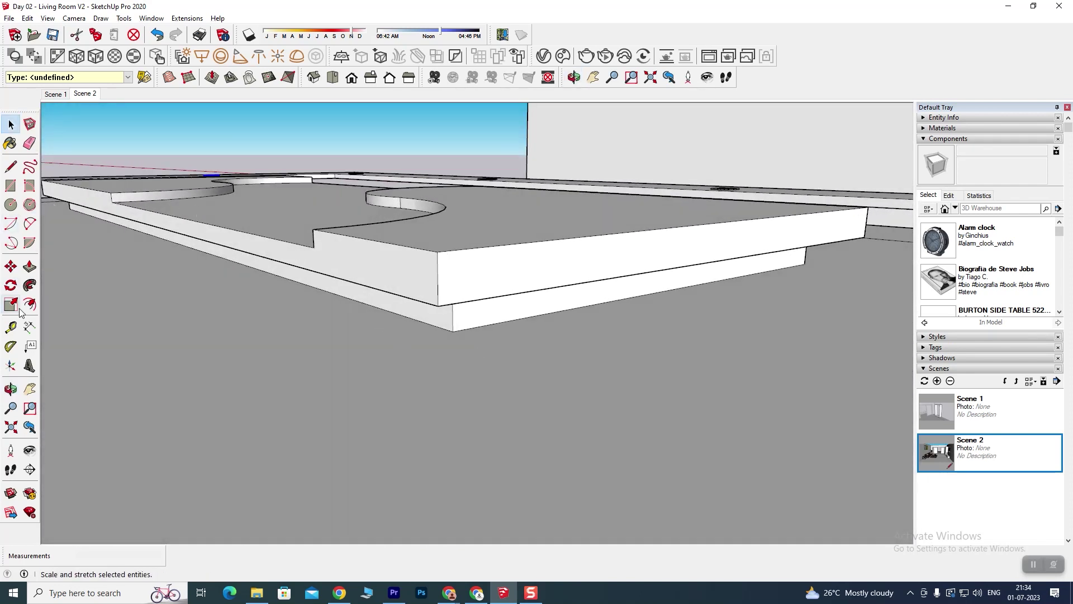
# Measure the slab's length with the Dimension tool, discarding the measurements.
pyautogui.click(30, 329)
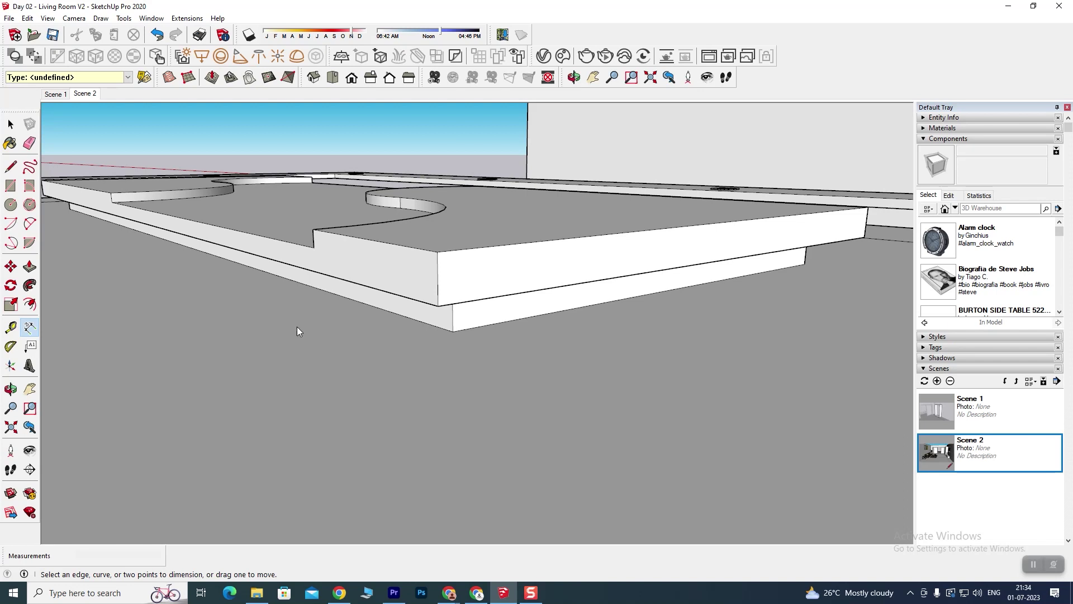
pyautogui.click(453, 332)
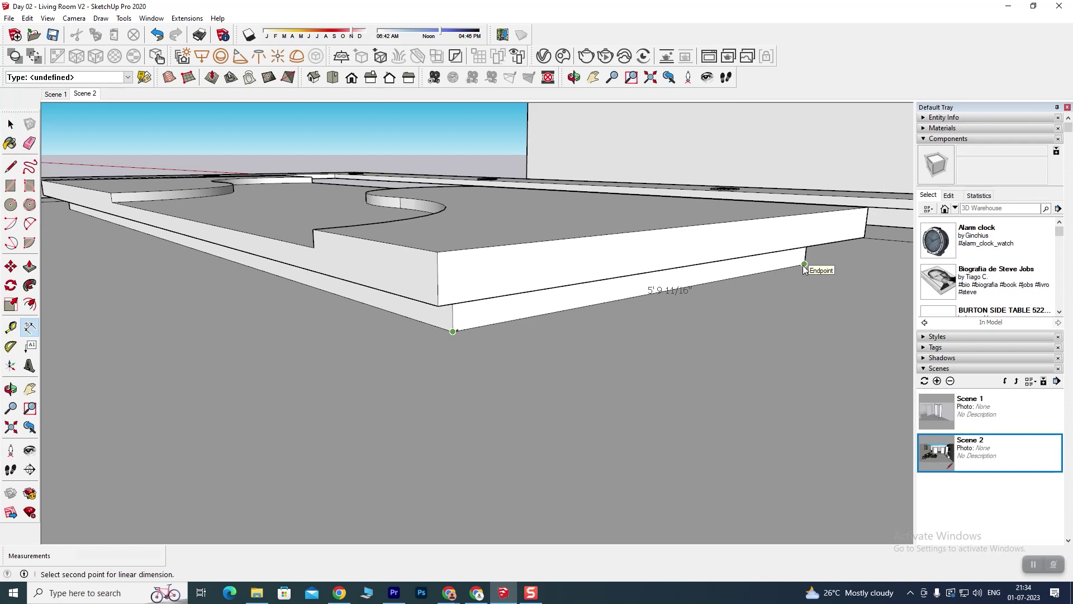
pyautogui.press('Escape')
pyautogui.moveTo(401, 352)
pyautogui.mouseDown(button='middle')
pyautogui.moveTo(662, 350)
pyautogui.moveTo(732, 374)
pyautogui.moveTo(740, 391)
pyautogui.mouseUp(button='middle')
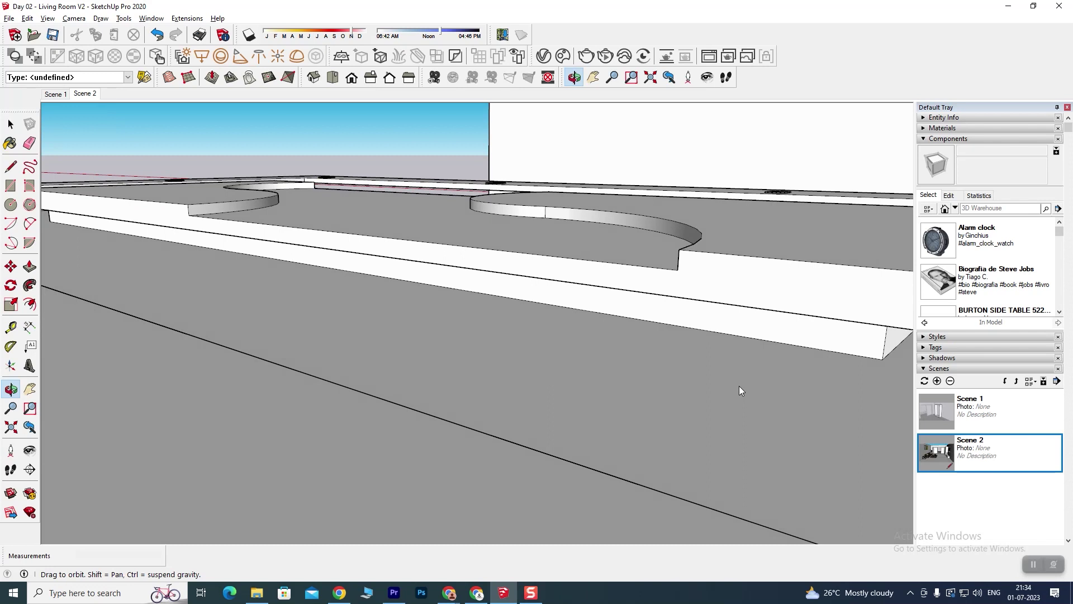
pyautogui.click(883, 358)
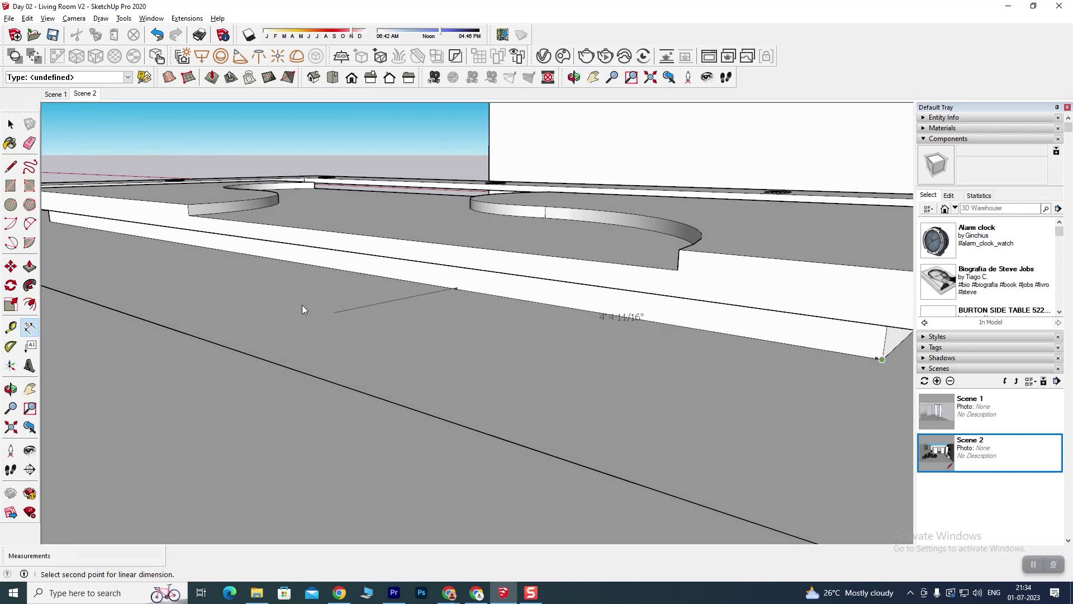
pyautogui.click(49, 222)
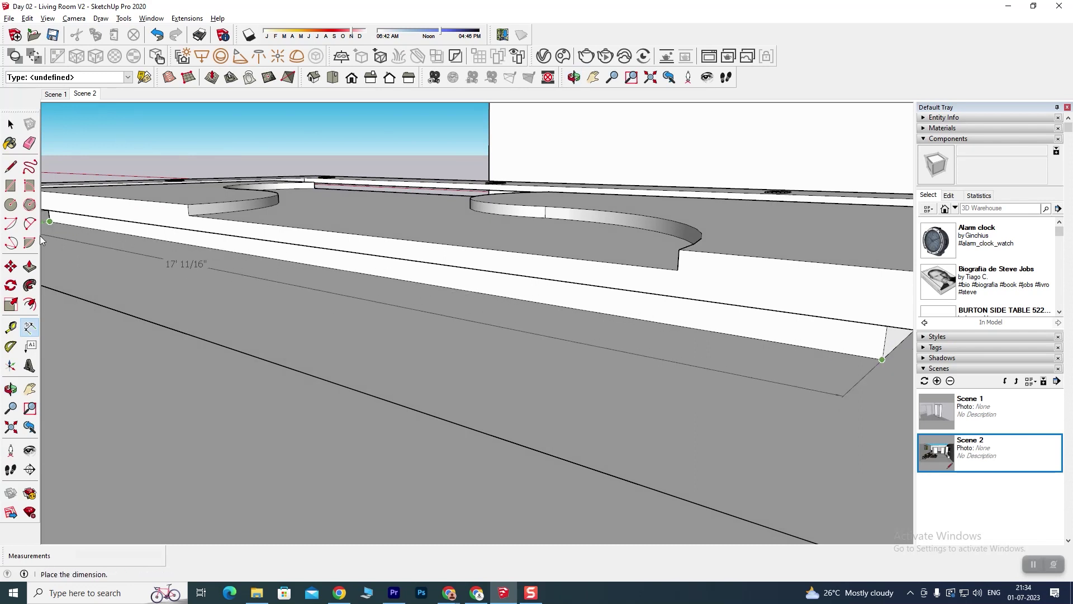
pyautogui.press('Escape')
pyautogui.scroll(-3, 386, 335)
pyautogui.scroll(-3, 407, 347)
pyautogui.moveTo(407, 348)
pyautogui.mouseDown(button='middle')
pyautogui.moveTo(475, 387)
pyautogui.moveTo(442, 373)
pyautogui.mouseUp(button='middle')
pyautogui.scroll(2, 441, 373)
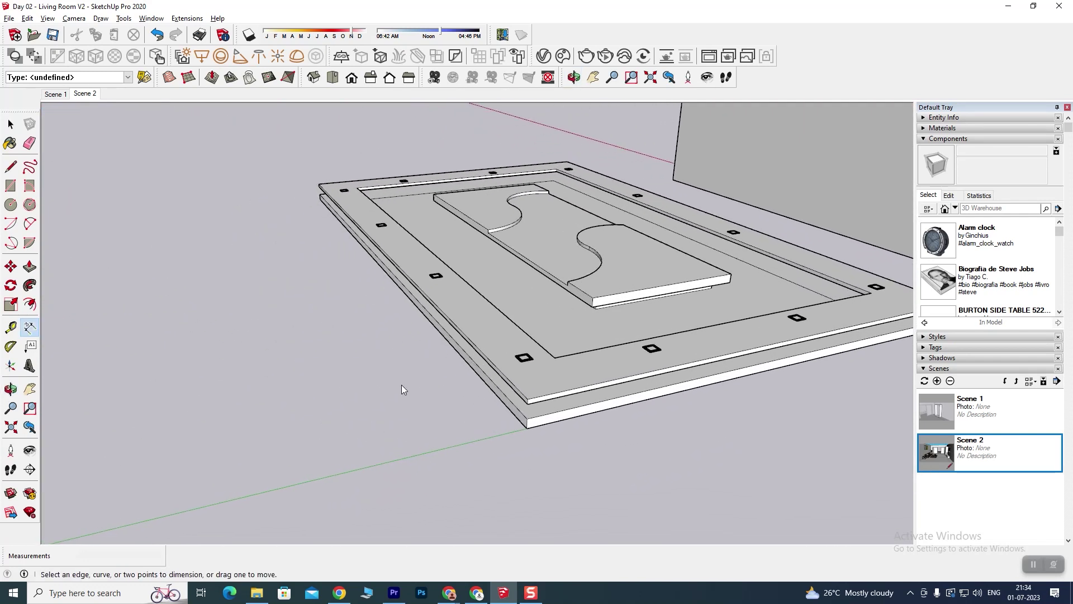
pyautogui.scroll(2, 304, 388)
pyautogui.scroll(2, 266, 314)
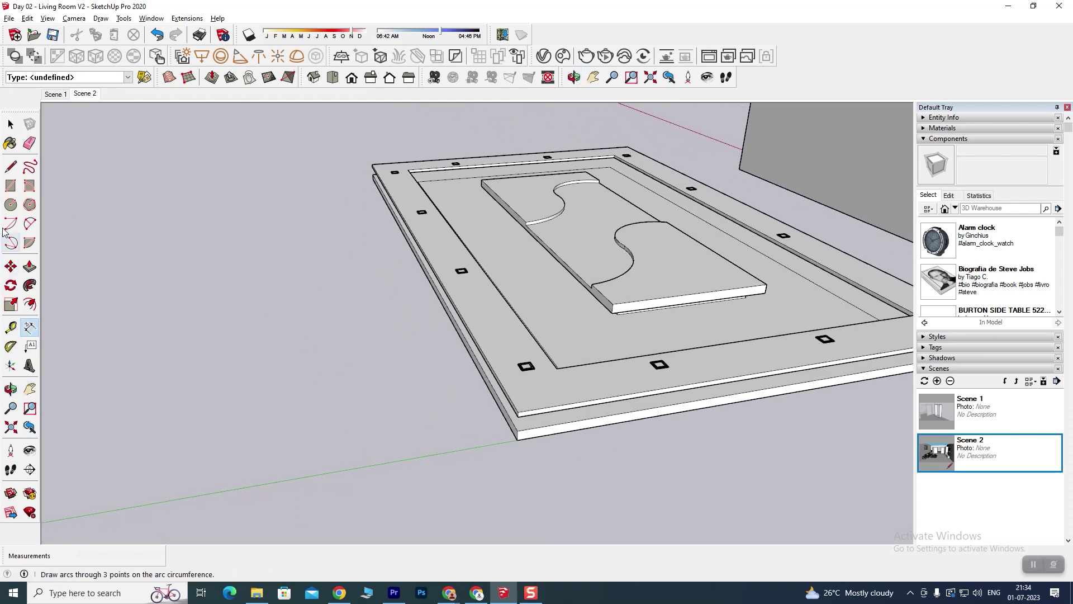
# Start an 18' outline on the floor with the Line tool, then undo the misdrawn edges.
pyautogui.click(11, 185)
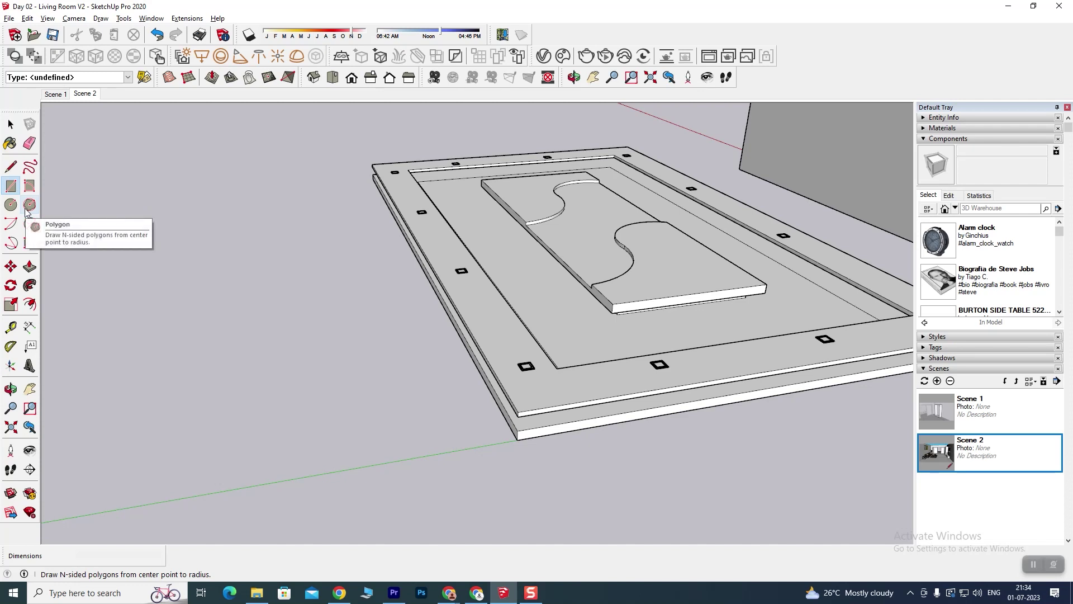
pyautogui.click(11, 166)
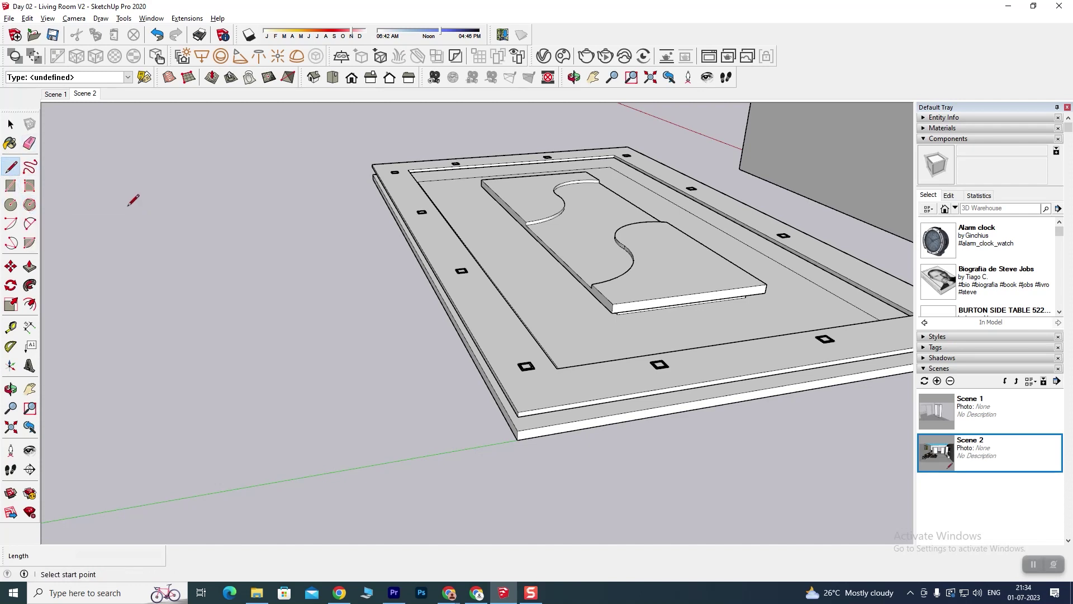
pyautogui.click(138, 210)
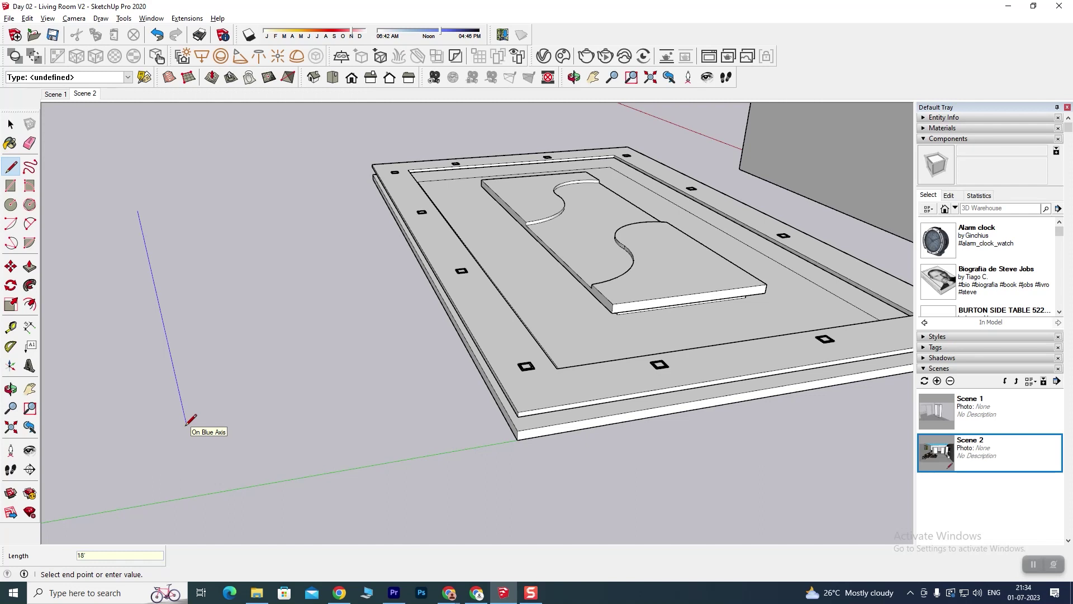
pyautogui.press('Return')
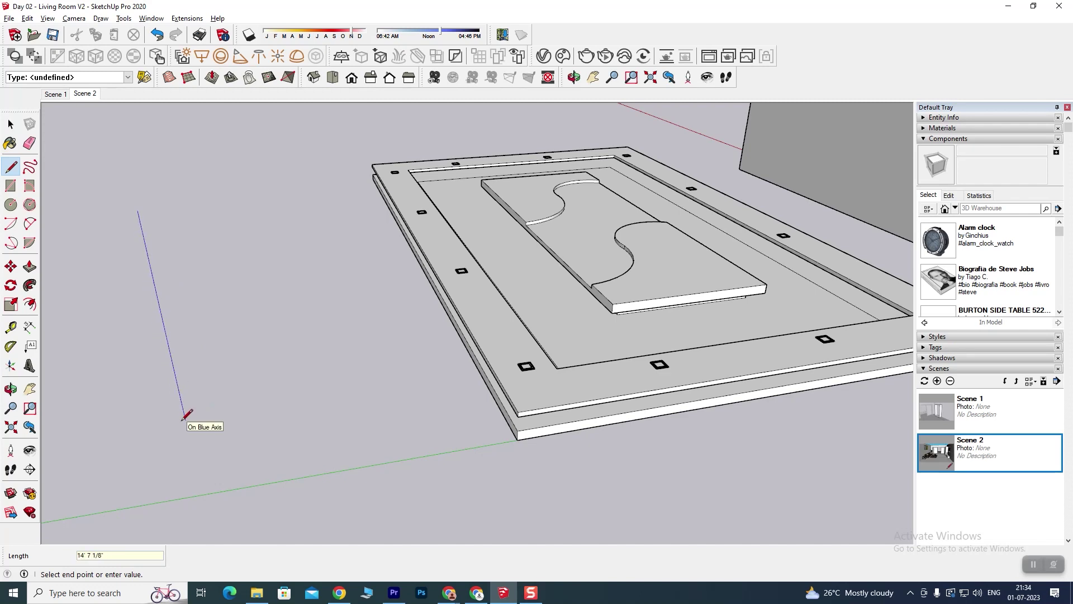
pyautogui.write('18')
pyautogui.press('Return')
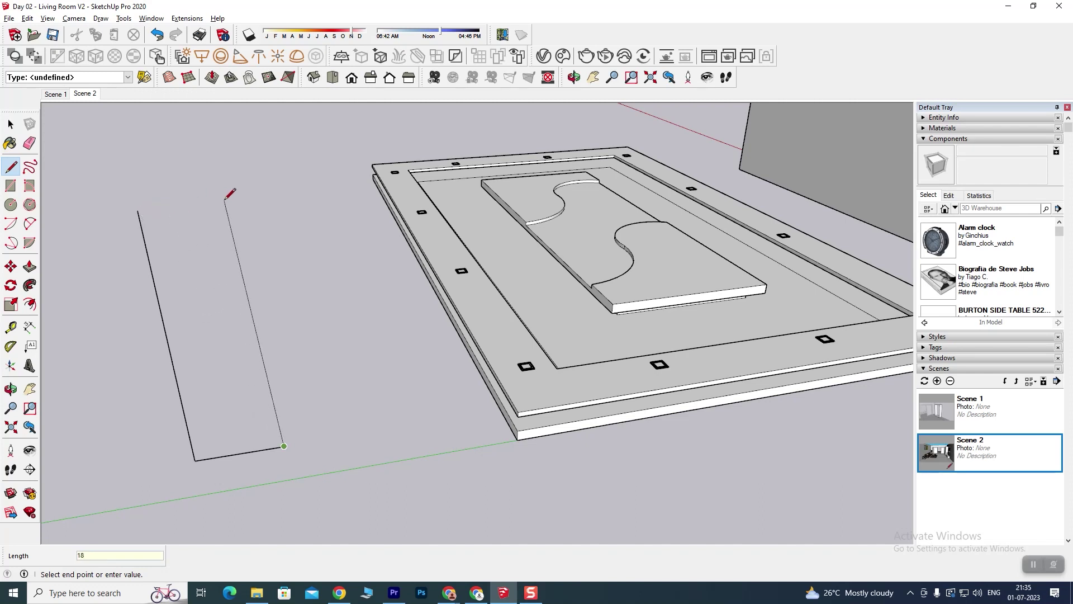
pyautogui.press('Return')
pyautogui.moveTo(262, 285)
pyautogui.mouseDown(button='middle')
pyautogui.moveTo(216, 294)
pyautogui.moveTo(163, 275)
pyautogui.moveTo(213, 228)
pyautogui.moveTo(256, 252)
pyautogui.mouseUp(button='middle')
pyautogui.hotkey('ctrl', 'z')
pyautogui.hotkey('ctrl', 'z')
pyautogui.moveTo(194, 290)
pyautogui.mouseDown(button='middle')
pyautogui.moveTo(223, 314)
pyautogui.moveTo(475, 352)
pyautogui.moveTo(383, 330)
pyautogui.moveTo(371, 370)
pyautogui.moveTo(424, 354)
pyautogui.moveTo(362, 378)
pyautogui.moveTo(250, 371)
pyautogui.mouseUp(button='middle')
# Trace 18', 6' and 18' edges on the floor and close them into a face.
pyautogui.click(239, 380)
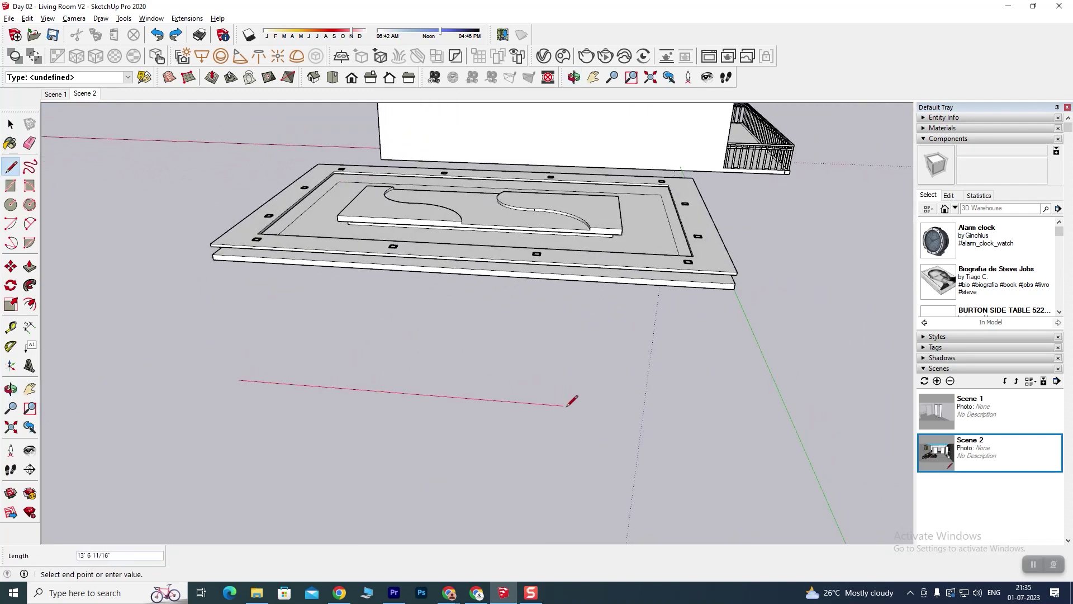
pyautogui.write("18'")
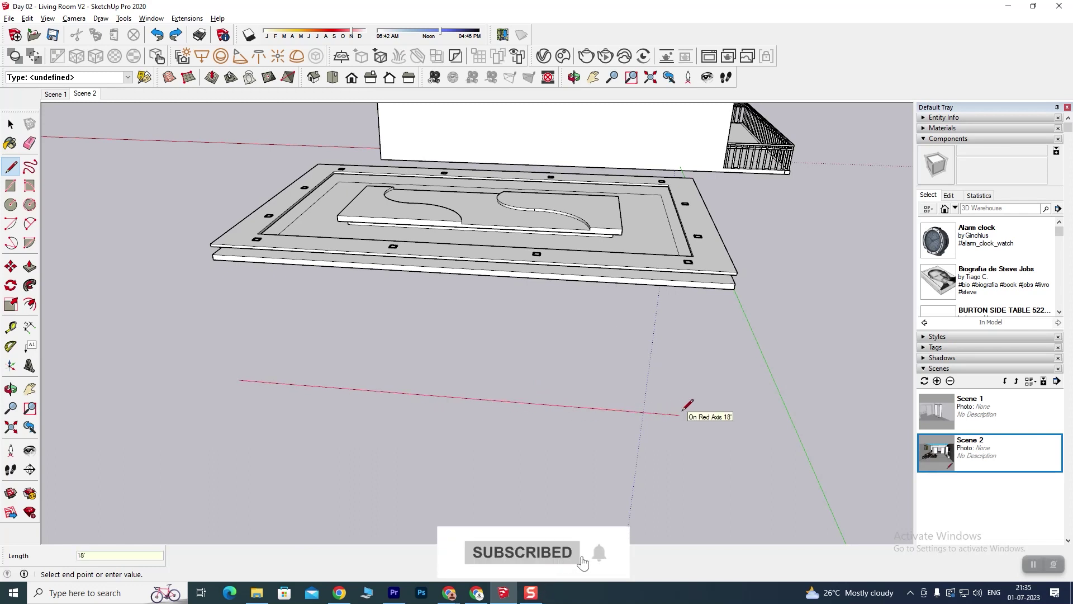
pyautogui.press('Return')
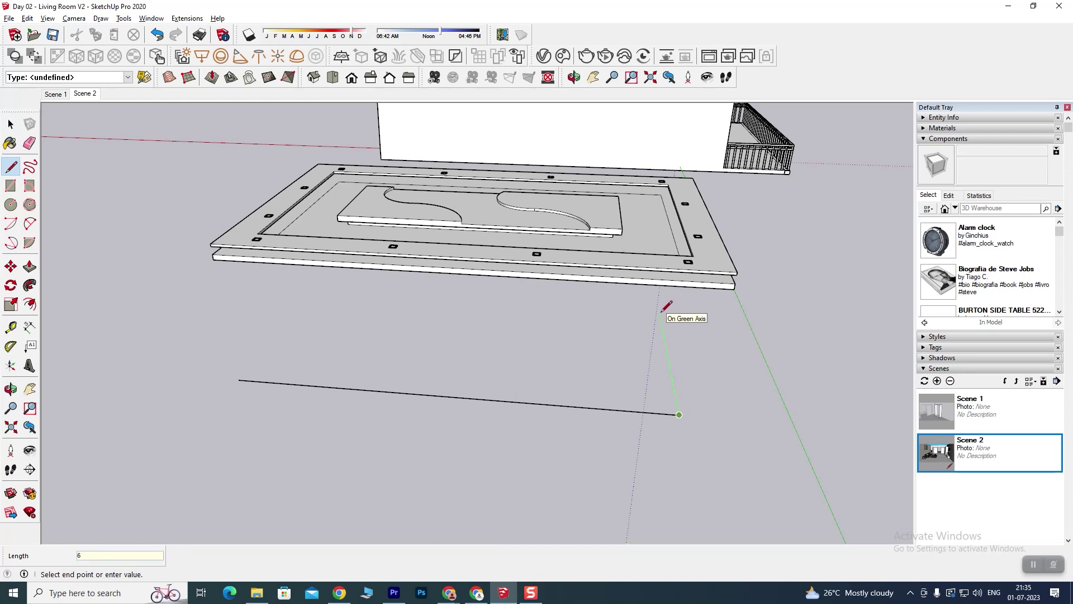
pyautogui.press('Return')
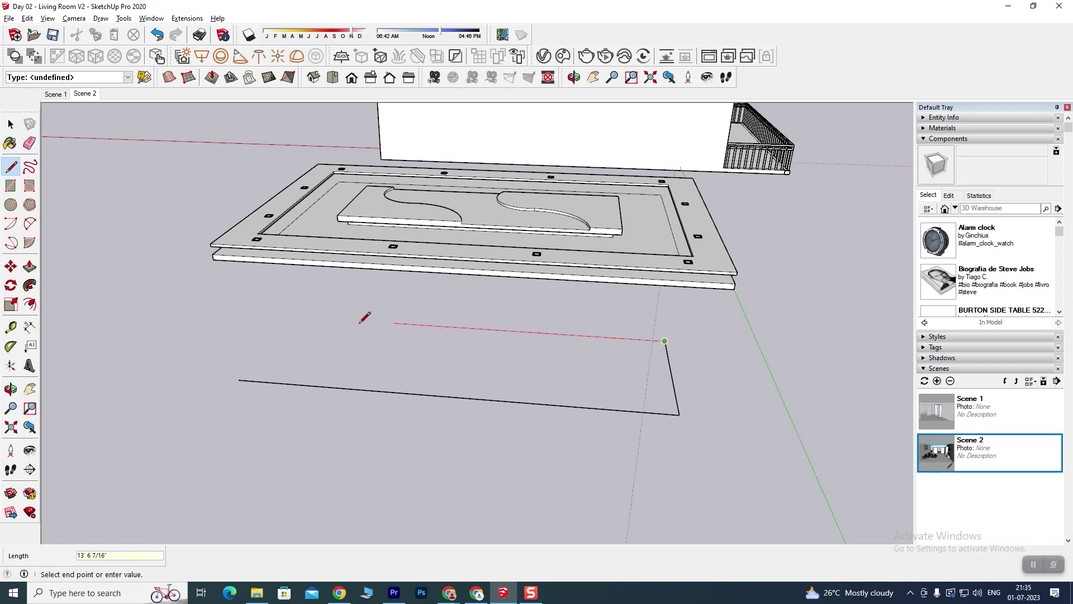
pyautogui.write('18')
pyautogui.press('Return')
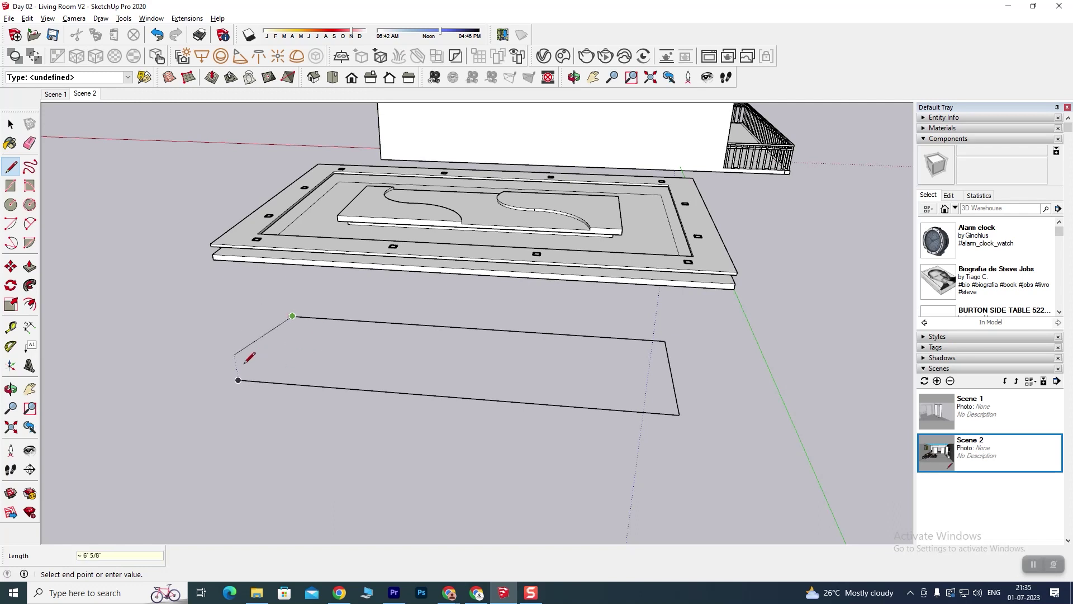
pyautogui.click(239, 380)
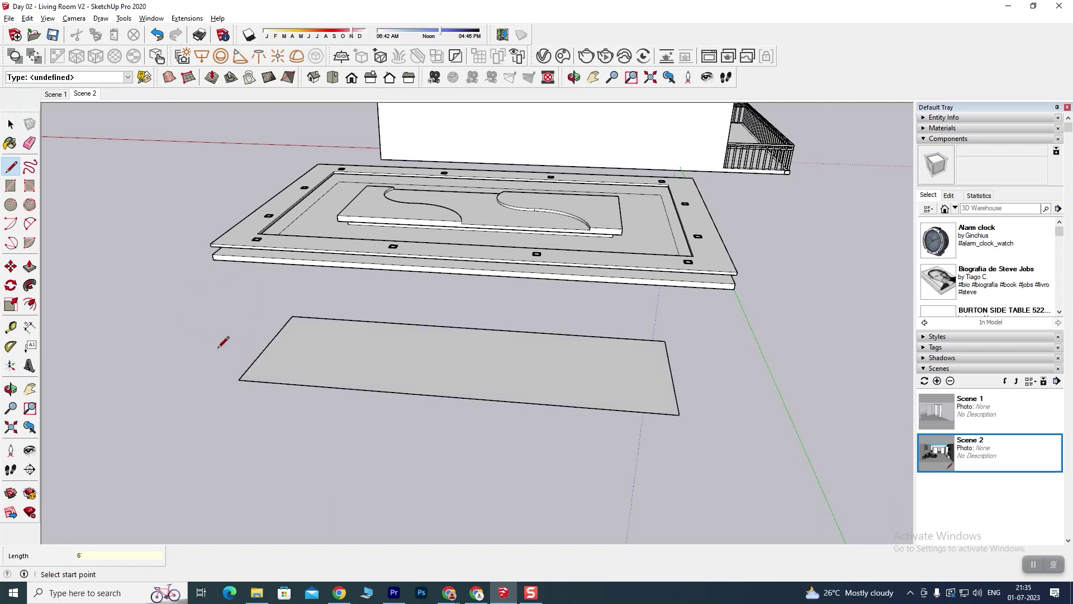
pyautogui.click(11, 124)
# Offset the floor face inward into a narrow border and delete the inner face.
pyautogui.moveTo(431, 354)
pyautogui.mouseDown(button='middle')
pyautogui.moveTo(223, 395)
pyautogui.moveTo(271, 356)
pyautogui.moveTo(418, 388)
pyautogui.moveTo(381, 360)
pyautogui.moveTo(371, 390)
pyautogui.moveTo(274, 354)
pyautogui.mouseUp(button='middle')
pyautogui.scroll(3, 397, 382)
pyautogui.scroll(3, 389, 388)
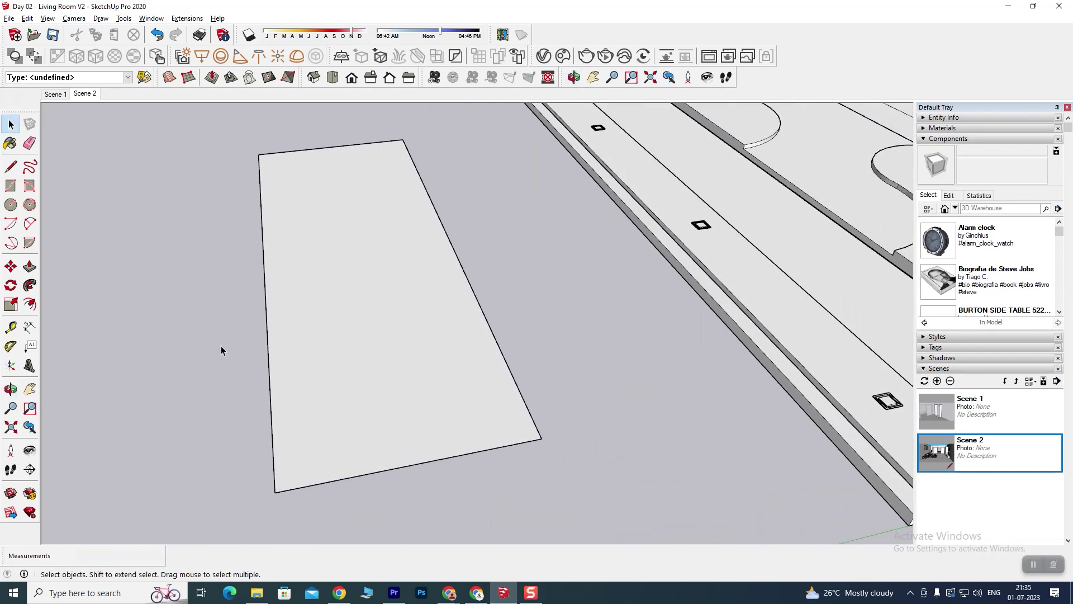
pyautogui.click(30, 304)
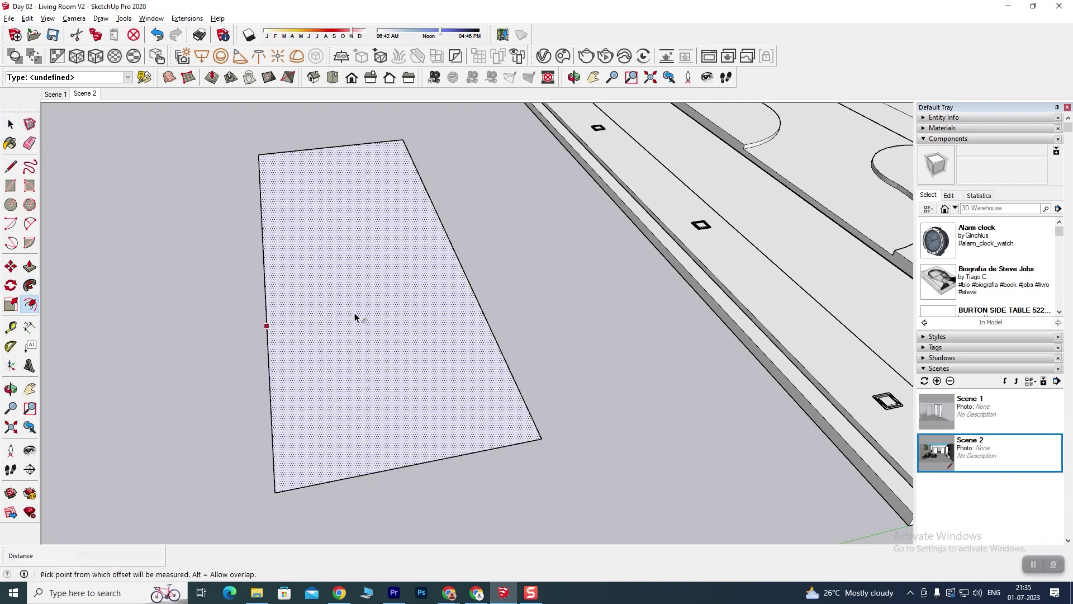
pyautogui.hotkey('ctrl', 'z')
pyautogui.click(373, 331)
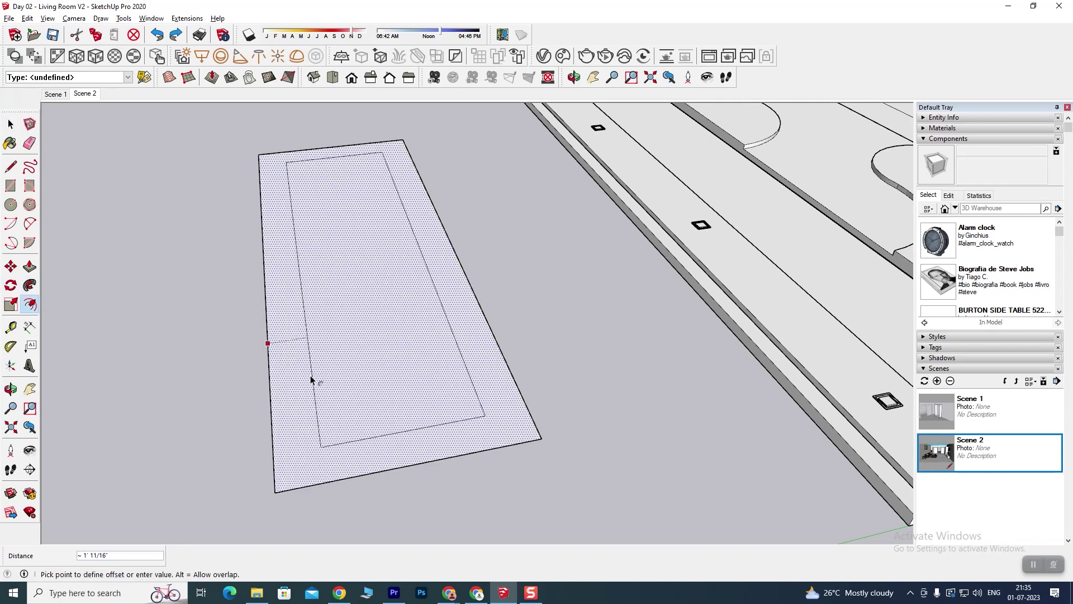
pyautogui.click(279, 408)
pyautogui.click(11, 125)
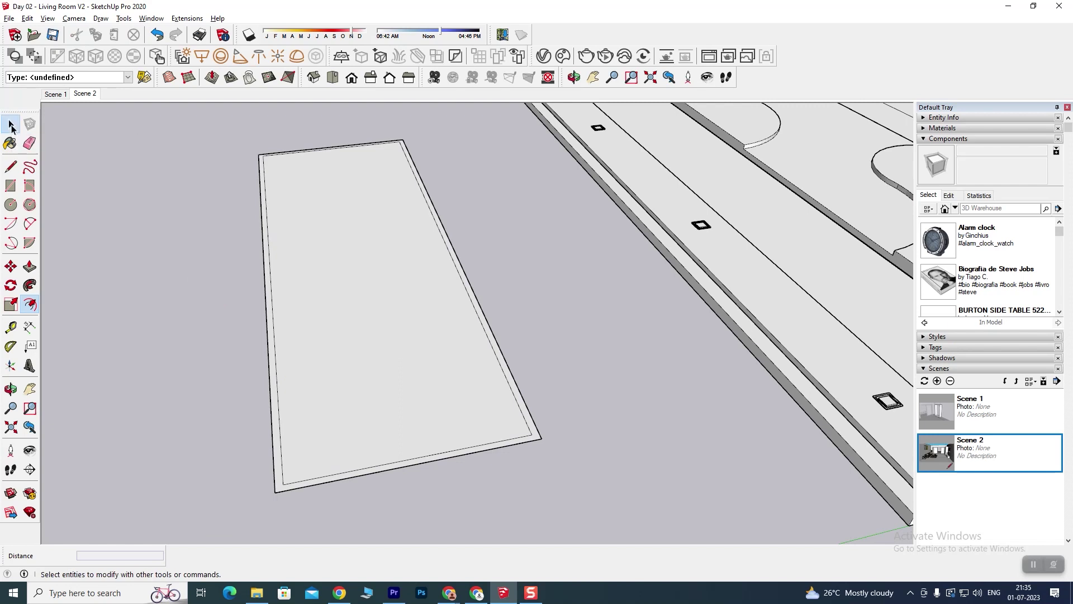
pyautogui.click(306, 293)
pyautogui.press('Delete')
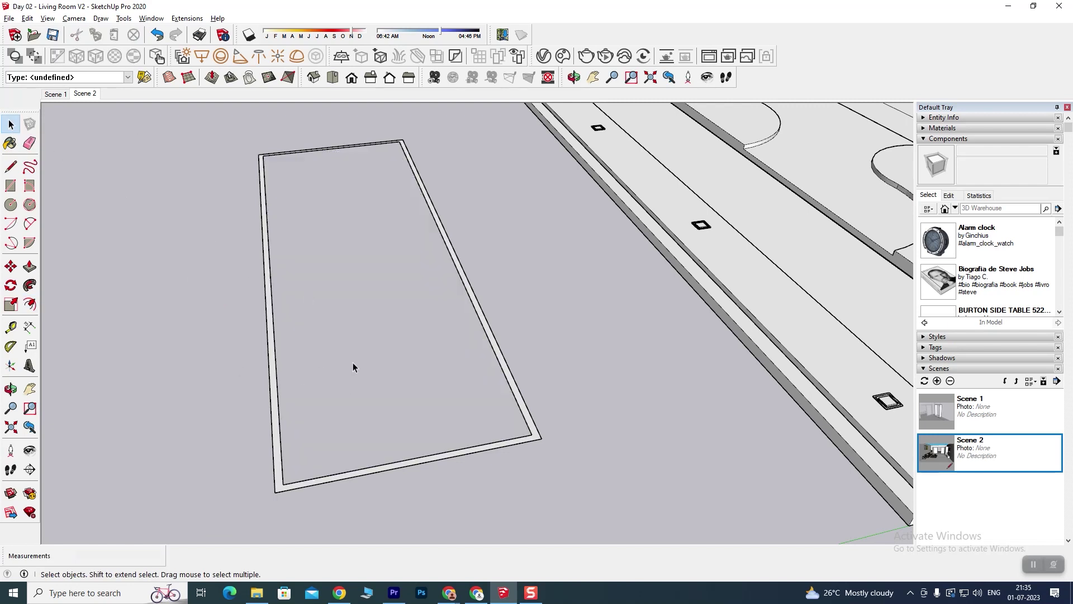
# Push/pull the border strip up 1 inch into a thin frame.
pyautogui.press('p')
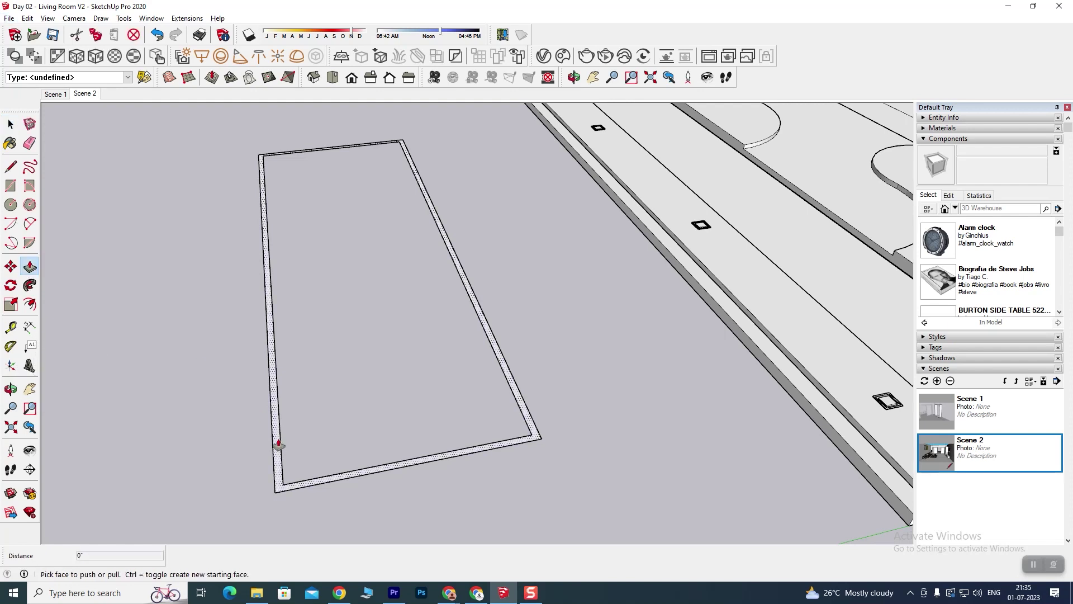
pyautogui.click(276, 448)
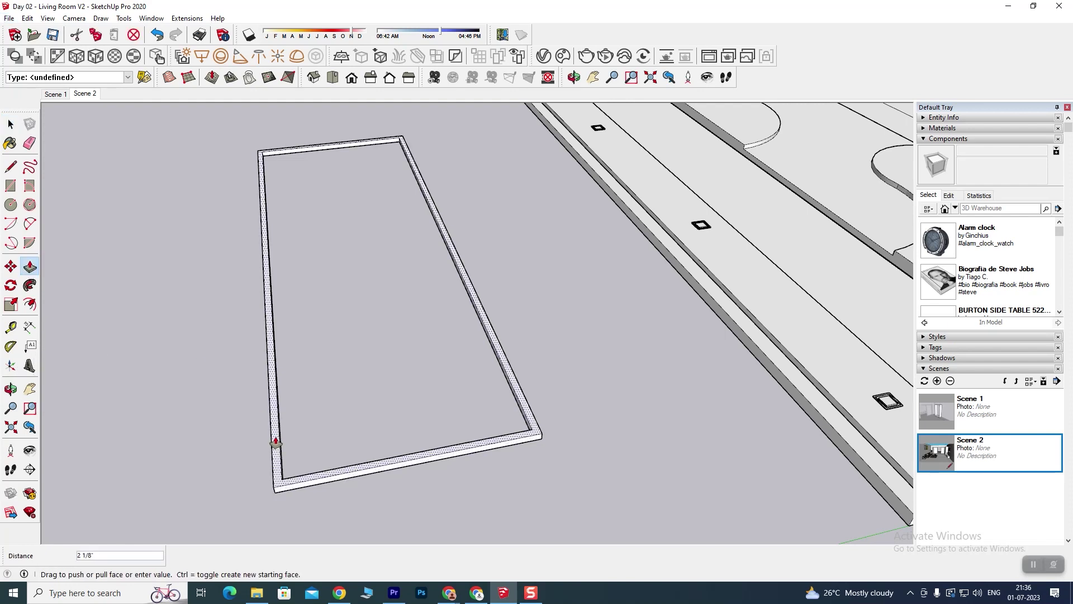
pyautogui.press('Return')
pyautogui.moveTo(337, 491); pyautogui.dragTo(318, 370, button='middle')
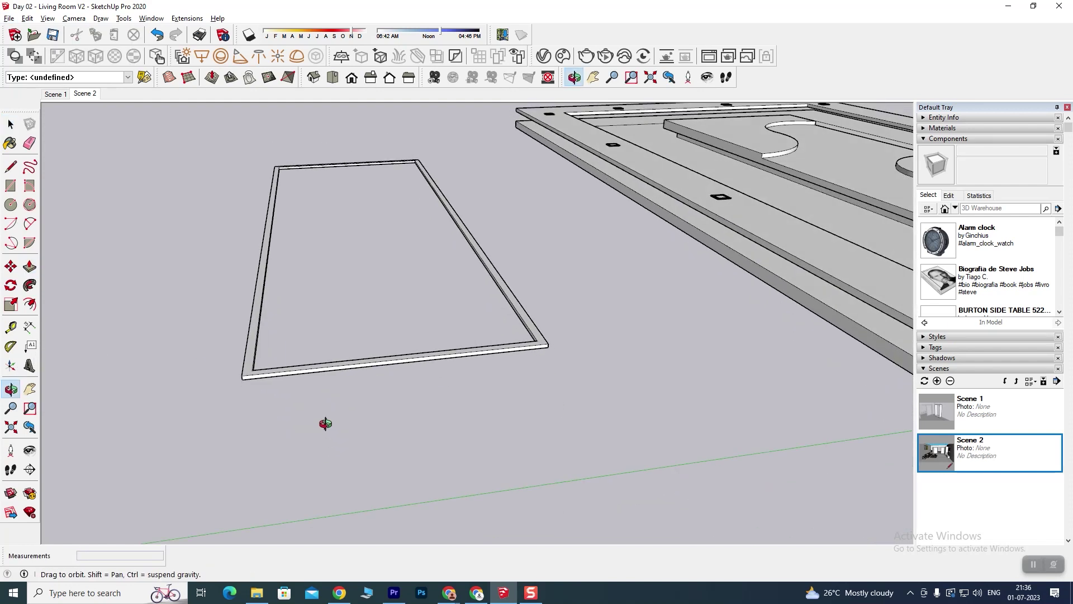
pyautogui.scroll(3, 318, 370)
pyautogui.click(194, 382)
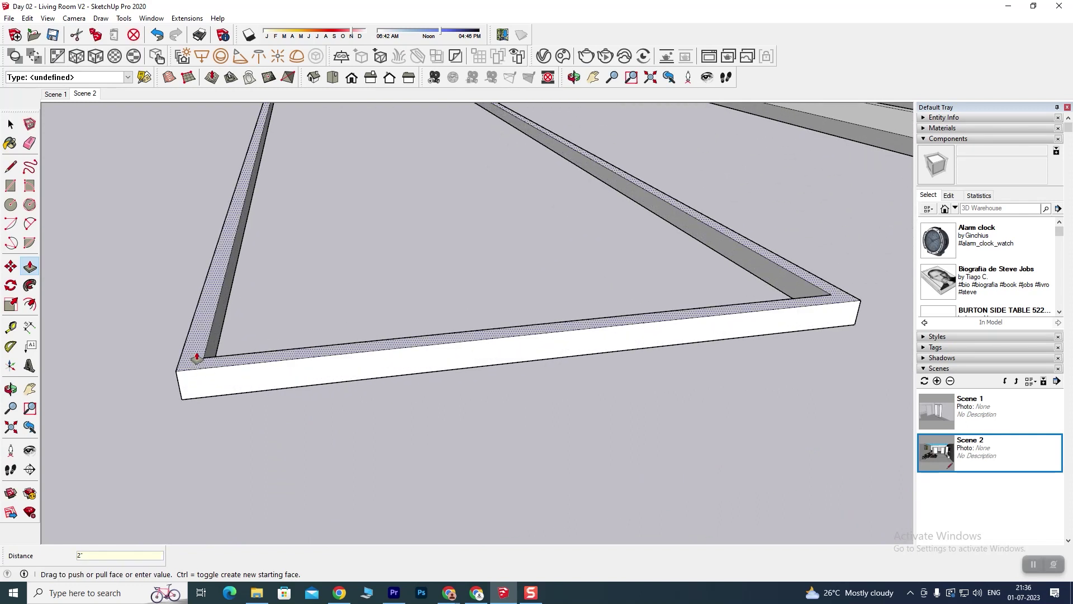
pyautogui.press('Return')
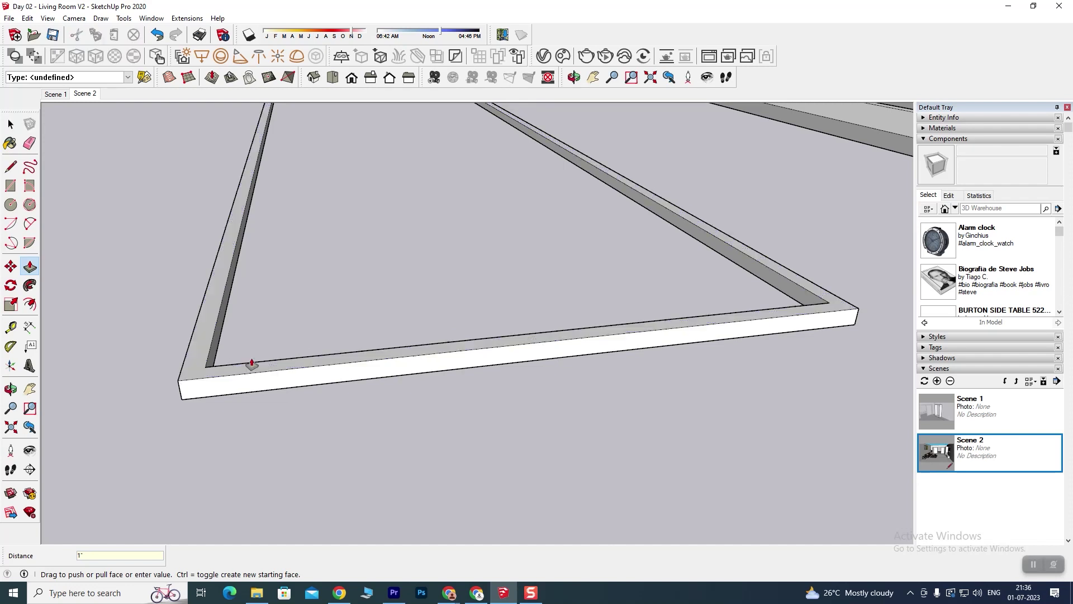
pyautogui.scroll(-5, 367, 359)
pyautogui.moveTo(374, 403)
pyautogui.mouseDown(button='middle')
pyautogui.moveTo(351, 364)
pyautogui.moveTo(434, 410)
pyautogui.mouseUp(button='middle')
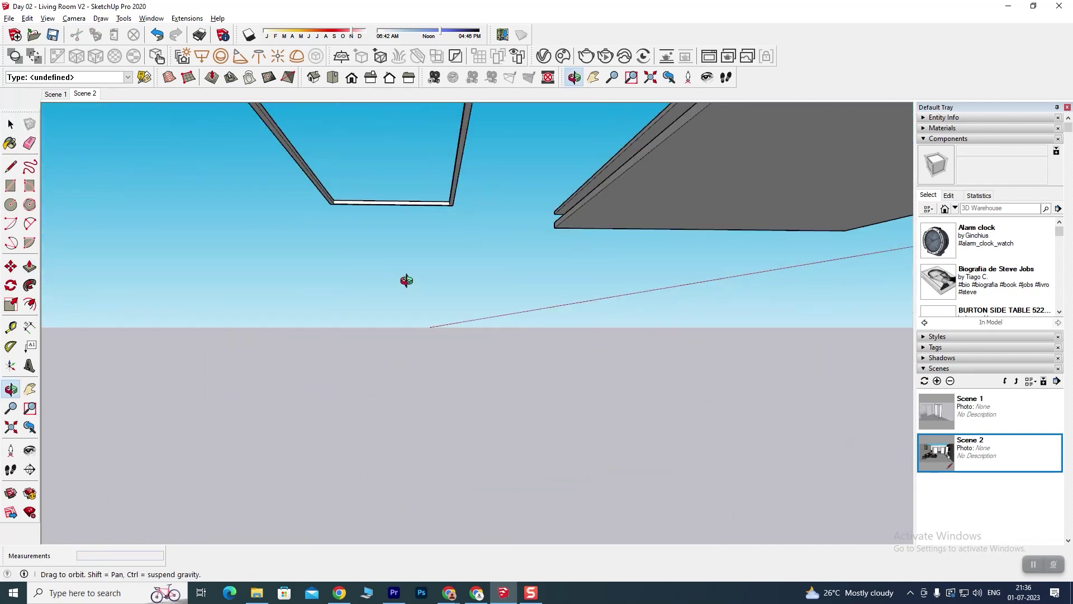
pyautogui.click(10, 123)
pyautogui.click(479, 247)
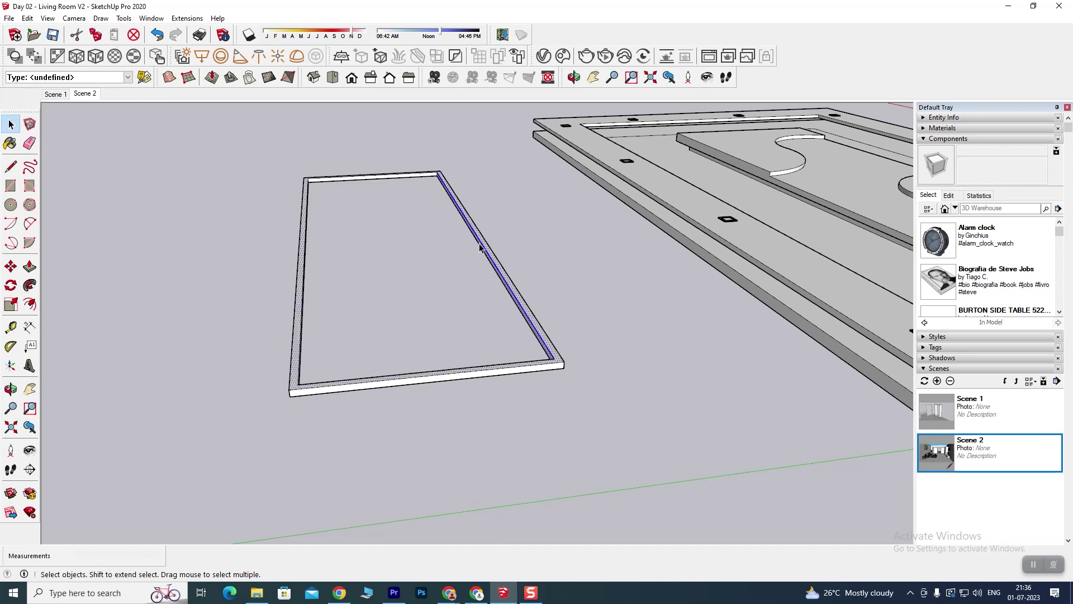
# Select the whole frame and use Make Group, after cancelling the Create Component dialog.
pyautogui.tripleClick(479, 247)
pyautogui.rightClick(479, 245)
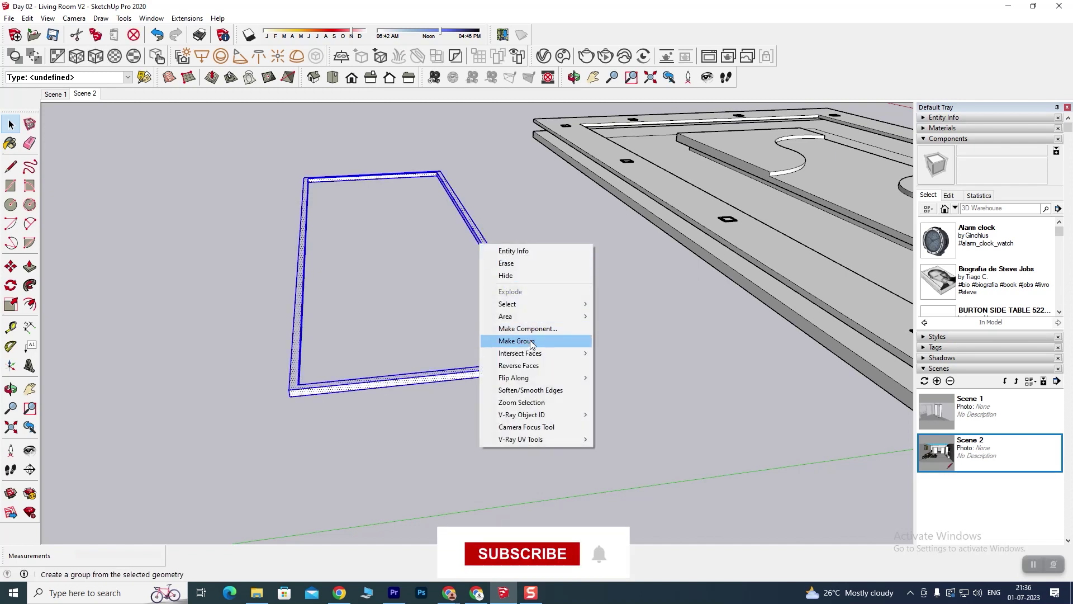
pyautogui.click(520, 328)
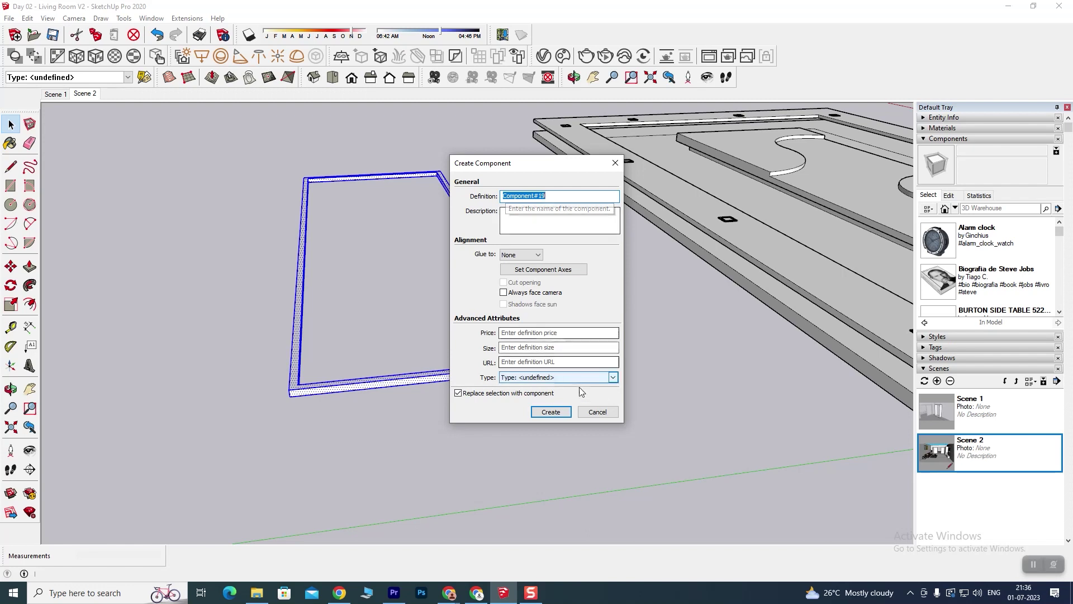
pyautogui.click(597, 411)
pyautogui.rightClick(497, 371)
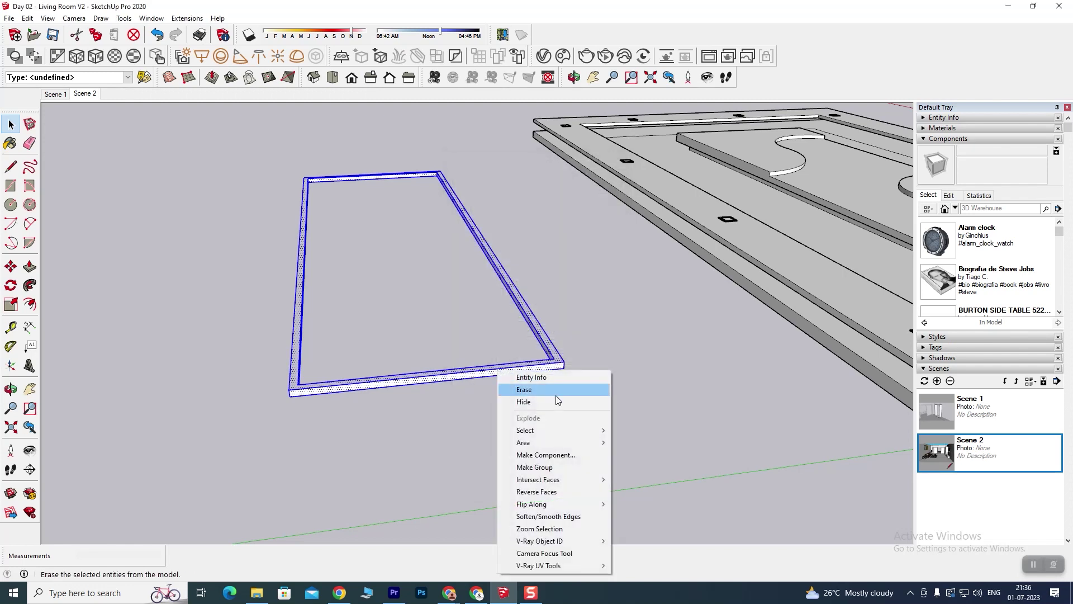
pyautogui.click(551, 467)
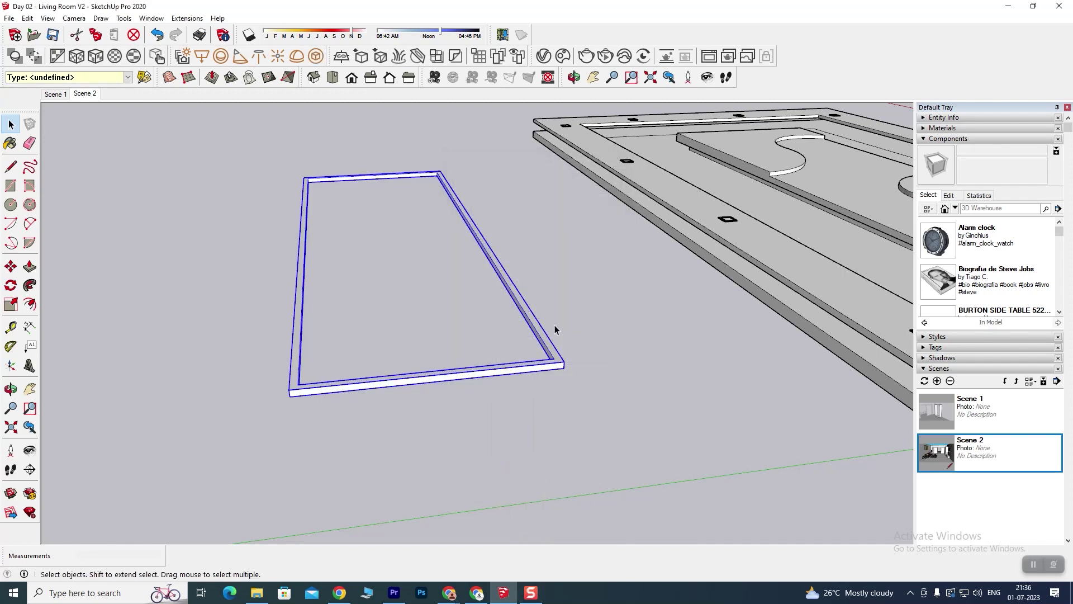
pyautogui.scroll(-3, 512, 398)
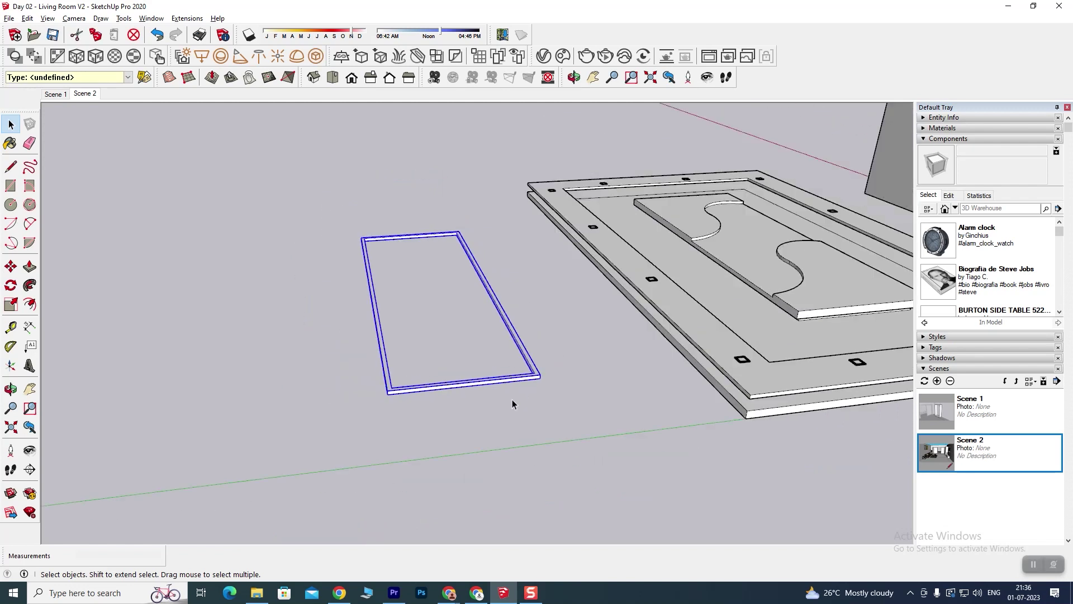
# Move the grouped frame by its corner to snap it under the curved ceiling board.
pyautogui.scroll(-2, 614, 412)
pyautogui.scroll(-1, 585, 409)
pyautogui.moveTo(597, 409); pyautogui.dragTo(78, 216, button='middle')
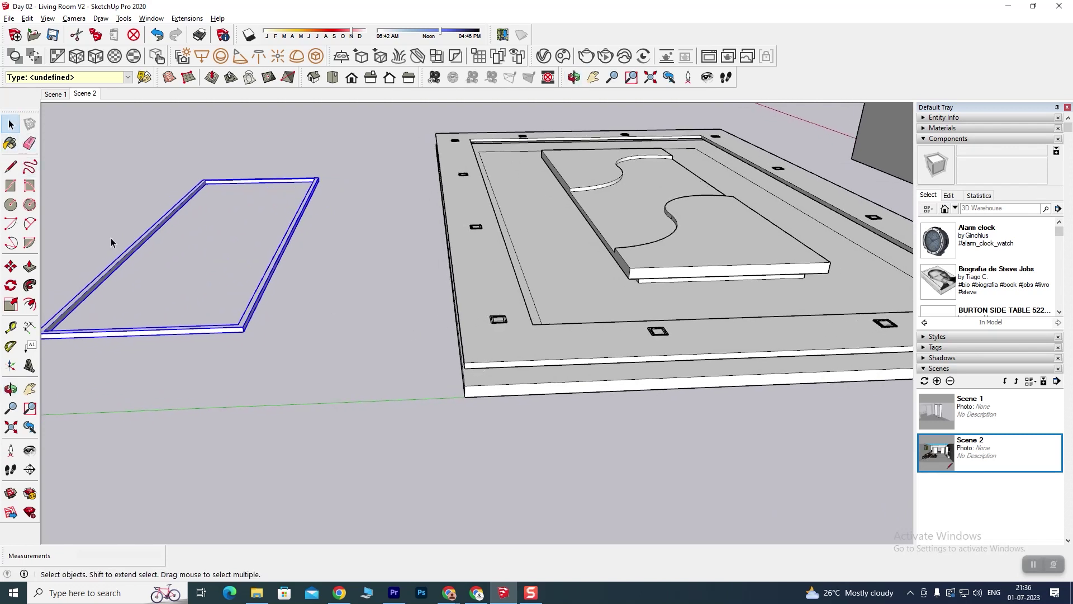
pyautogui.keyDown('shift'); pyautogui.moveTo(110, 242); pyautogui.dragTo(198, 273, button='middle'); pyautogui.keyUp('shift')
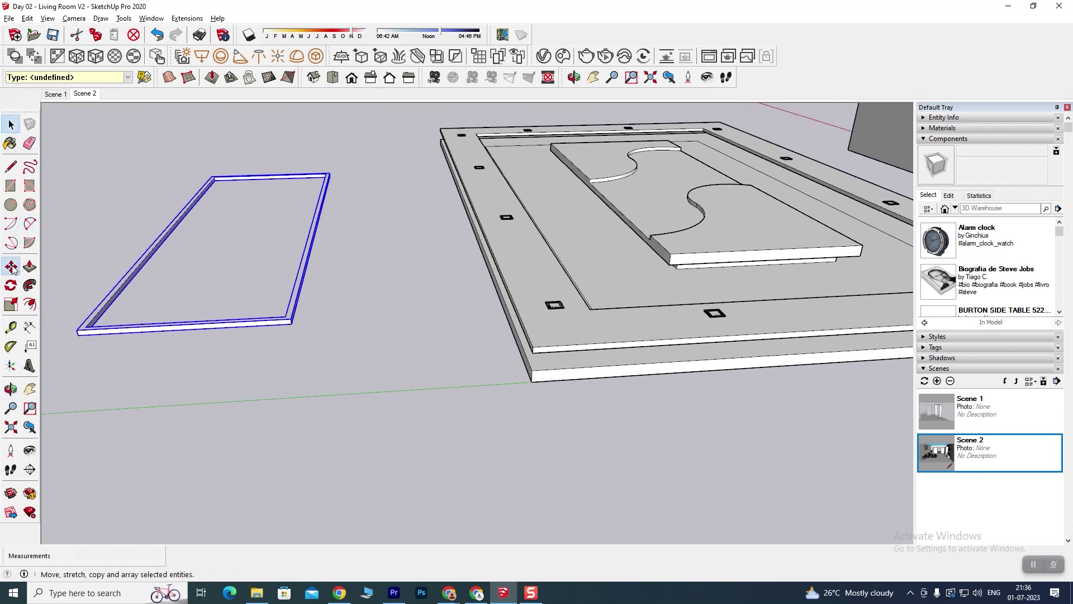
pyautogui.click(78, 329)
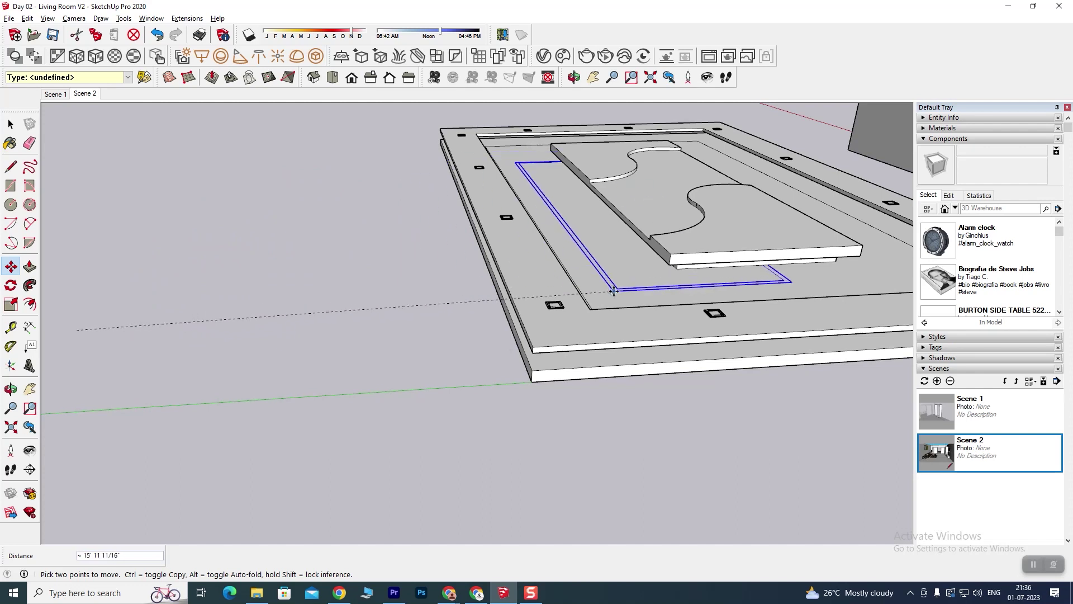
pyautogui.scroll(1, 671, 272)
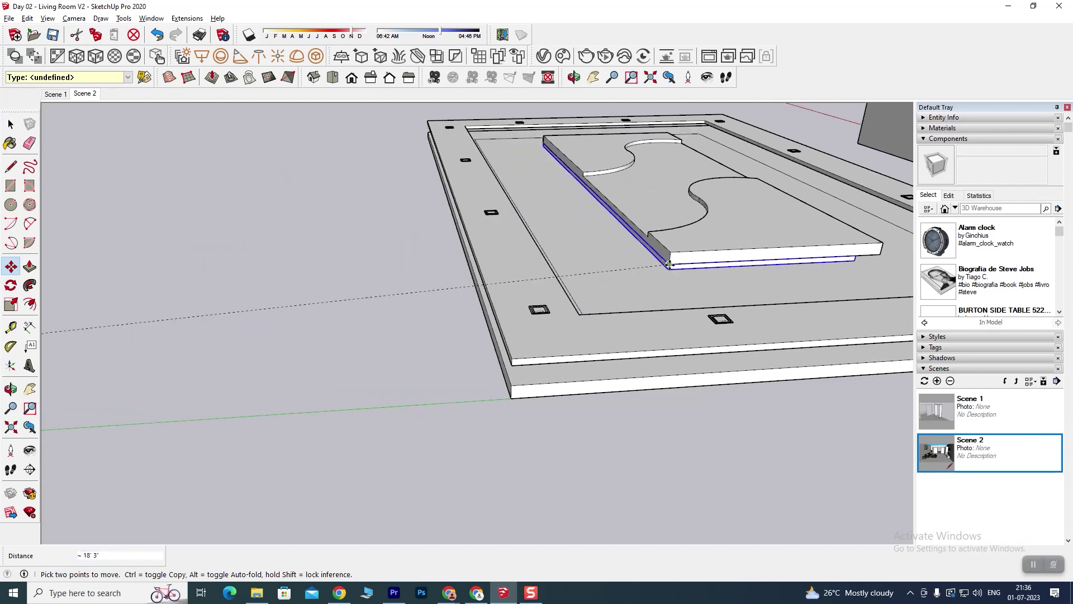
pyautogui.moveTo(696, 274)
pyautogui.mouseDown(button='middle')
pyautogui.moveTo(698, 263)
pyautogui.moveTo(640, 254)
pyautogui.mouseUp(button='middle')
pyautogui.scroll(3, 716, 274)
pyautogui.scroll(-5, 640, 255)
pyautogui.moveTo(580, 319)
pyautogui.mouseDown(button='middle')
pyautogui.moveTo(462, 354)
pyautogui.moveTo(577, 285)
pyautogui.moveTo(513, 256)
pyautogui.mouseUp(button='middle')
pyautogui.scroll(2, 717, 287)
pyautogui.moveTo(717, 287)
pyautogui.mouseDown(button='middle')
pyautogui.moveTo(694, 259)
pyautogui.moveTo(704, 248)
pyautogui.mouseUp(button='middle')
# Lower the frame about 7/8" below the board and orbit to check it.
pyautogui.click(720, 247)
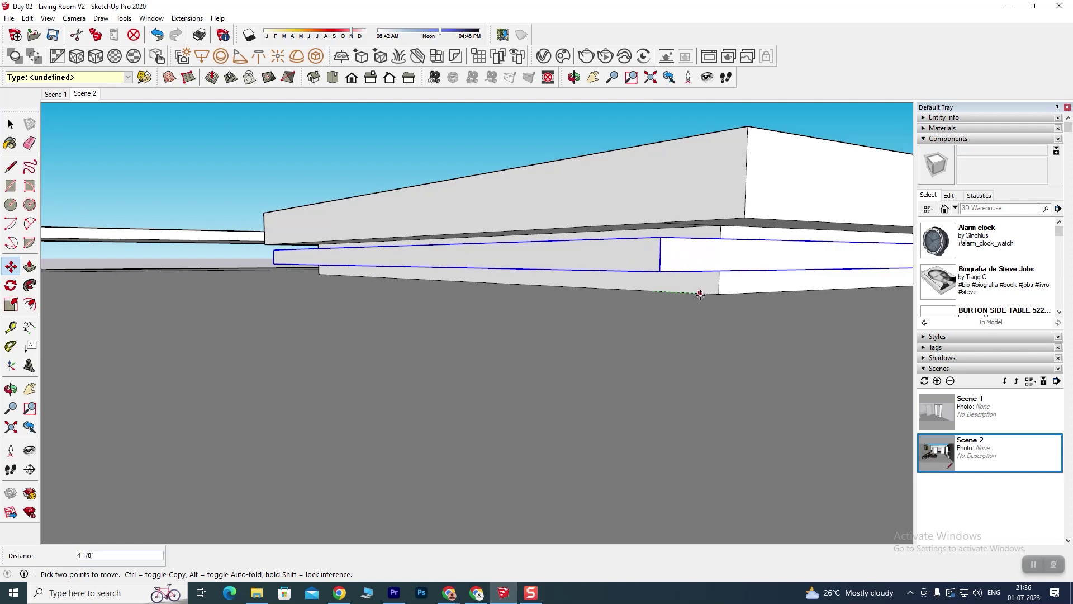
pyautogui.moveTo(608, 308)
pyautogui.mouseDown(button='middle')
pyautogui.moveTo(701, 350)
pyautogui.moveTo(527, 311)
pyautogui.moveTo(469, 335)
pyautogui.moveTo(243, 317)
pyautogui.moveTo(364, 314)
pyautogui.moveTo(235, 316)
pyautogui.moveTo(548, 331)
pyautogui.moveTo(347, 263)
pyautogui.moveTo(258, 251)
pyautogui.moveTo(209, 278)
pyautogui.moveTo(280, 271)
pyautogui.moveTo(307, 277)
pyautogui.moveTo(292, 276)
pyautogui.moveTo(302, 300)
pyautogui.moveTo(309, 272)
pyautogui.mouseUp(button='middle')
pyautogui.scroll(-3, 285, 291)
pyautogui.scroll(3, 309, 273)
pyautogui.scroll(2, 53, 250)
pyautogui.click(11, 305)
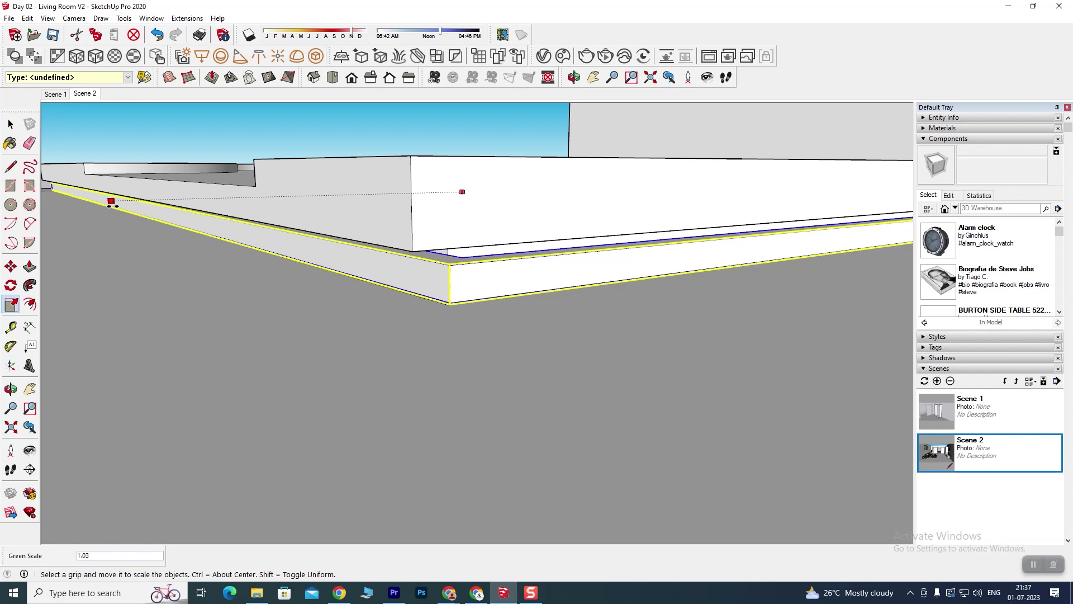
# Commit the frame's resize and orbit low beneath the model to check it.
pyautogui.click(111, 203)
pyautogui.moveTo(491, 302)
pyautogui.mouseDown(button='middle')
pyautogui.moveTo(431, 285)
pyautogui.moveTo(488, 309)
pyautogui.mouseUp(button='middle')
pyautogui.scroll(-5, 432, 274)
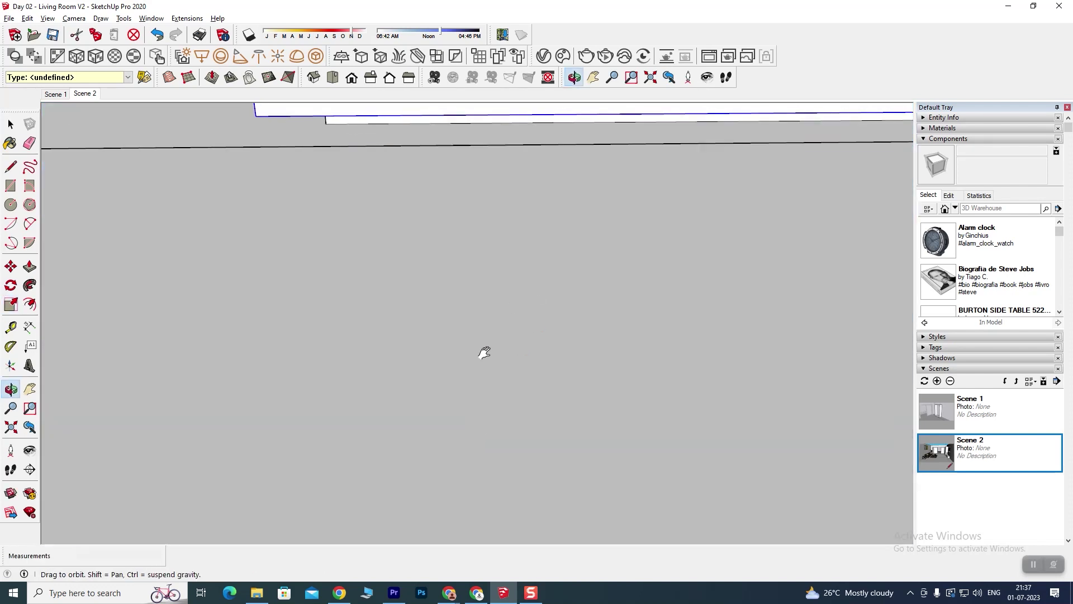
pyautogui.scroll(-1, 482, 300)
pyautogui.scroll(-2, 478, 295)
pyautogui.scroll(-2, 494, 293)
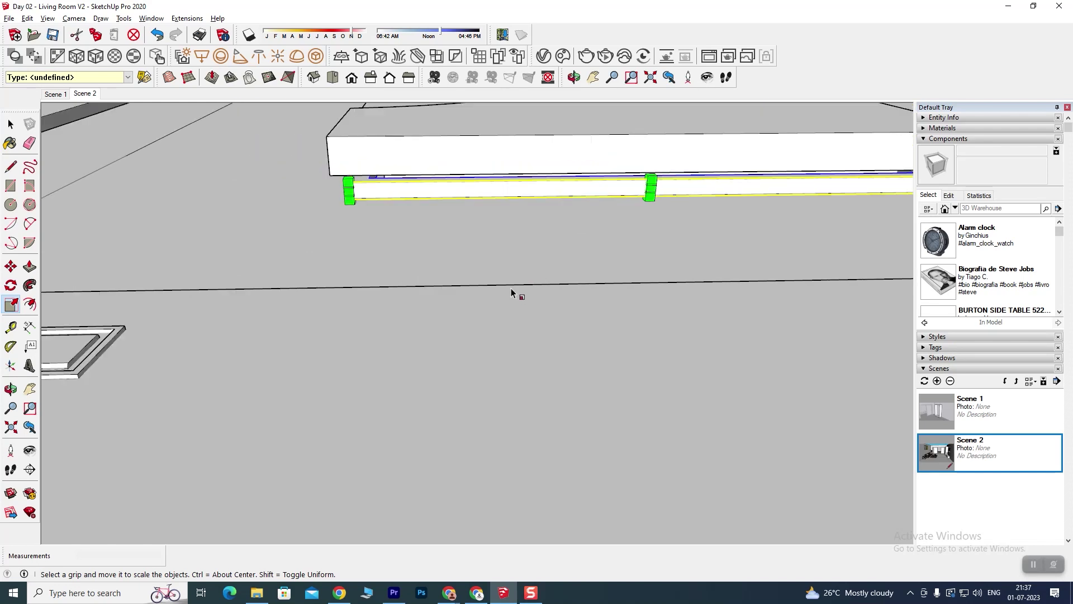
pyautogui.scroll(-2, 523, 290)
pyautogui.scroll(2, 699, 231)
pyautogui.moveTo(733, 227)
pyautogui.mouseDown(button='middle')
pyautogui.moveTo(599, 196)
pyautogui.moveTo(522, 203)
pyautogui.moveTo(621, 222)
pyautogui.moveTo(378, 223)
pyautogui.moveTo(323, 283)
pyautogui.mouseUp(button='middle')
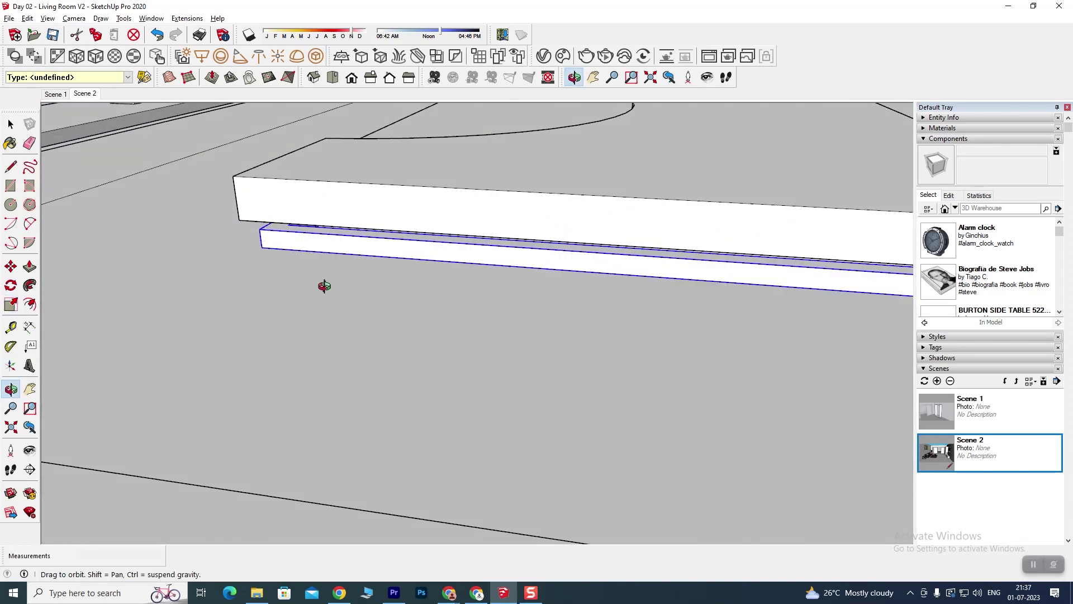
pyautogui.press('s')
pyautogui.scroll(2, 369, 263)
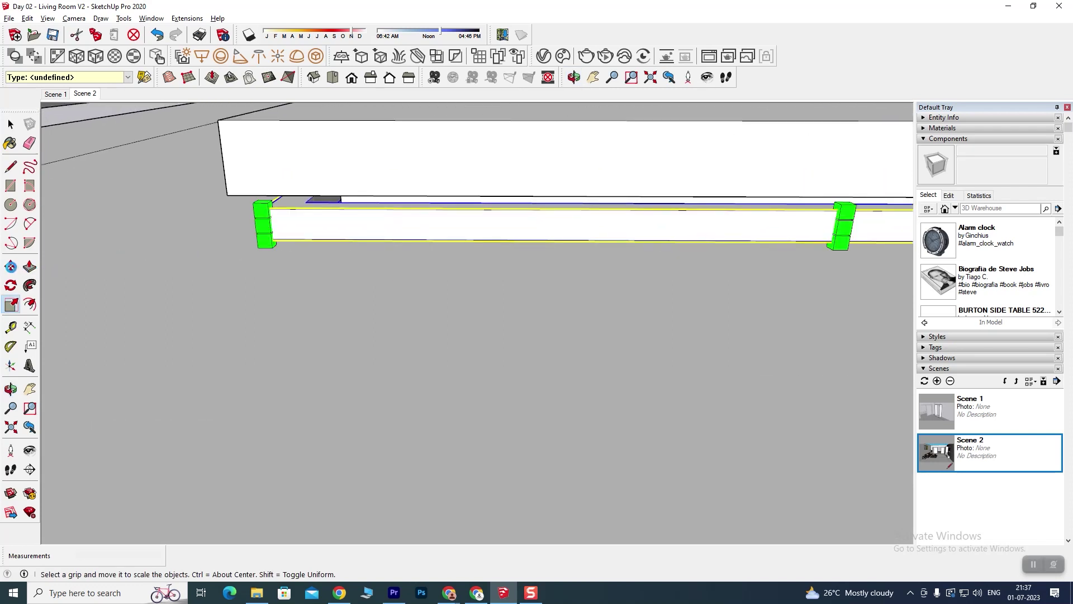
# Nudge the frame 1 inch sideways, orbiting to check its alignment.
pyautogui.click(11, 267)
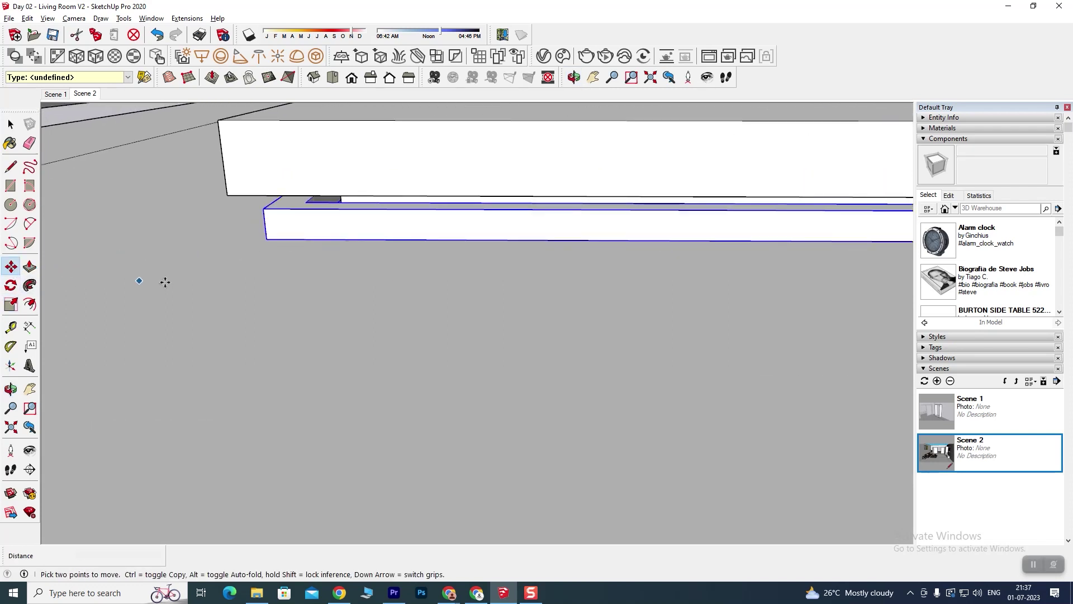
pyautogui.moveTo(279, 285); pyautogui.dragTo(293, 286)
pyautogui.write("1 1/2'")
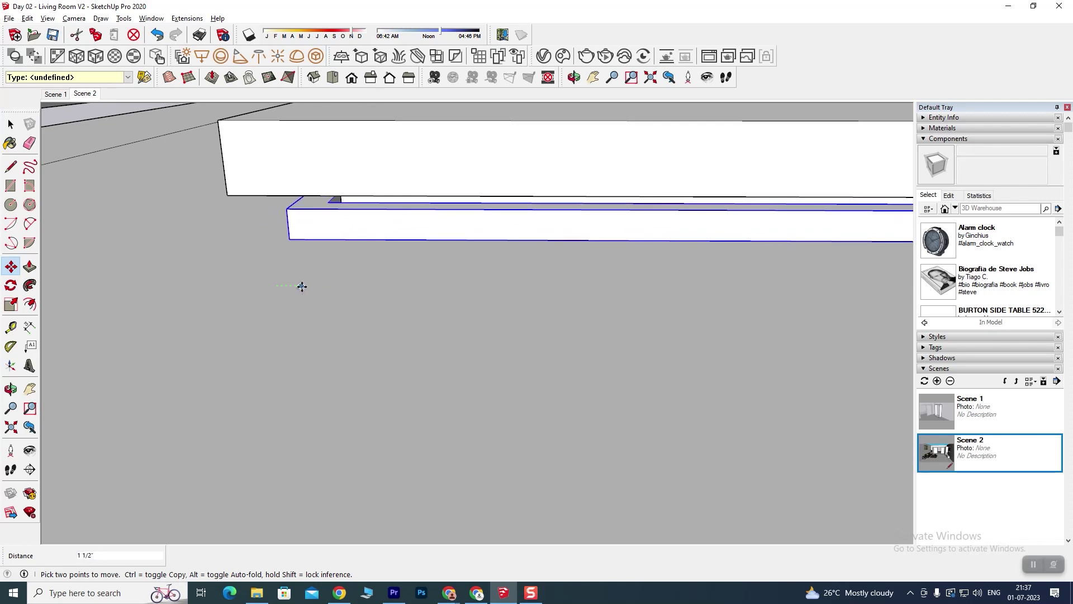
pyautogui.scroll(-2, 398, 280)
pyautogui.scroll(-3, 455, 292)
pyautogui.moveTo(520, 319); pyautogui.dragTo(450, 288, button='middle')
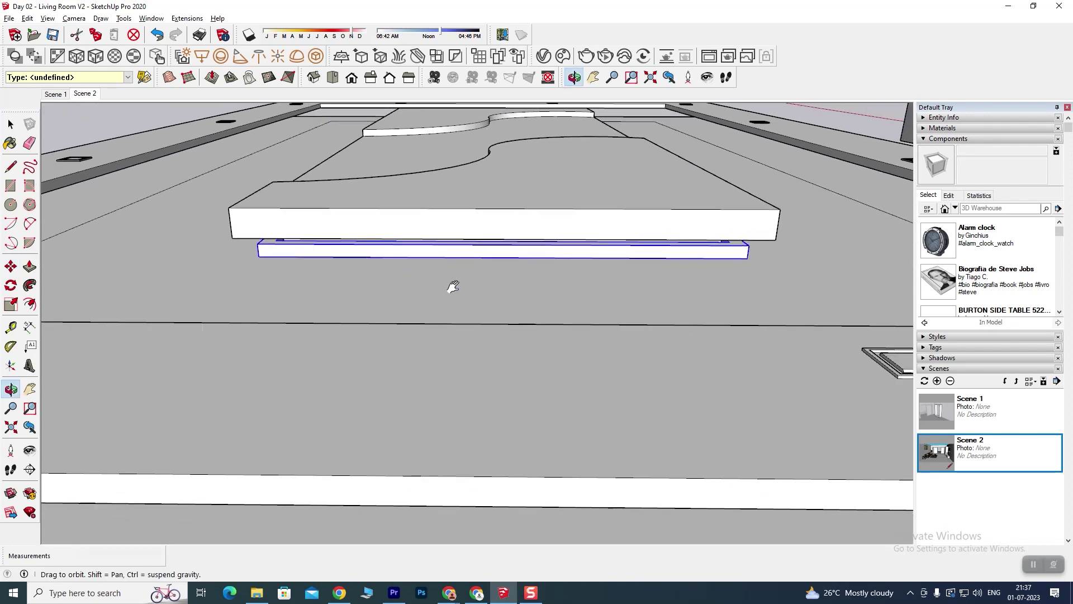
pyautogui.scroll(4, 651, 263)
pyautogui.moveTo(759, 278)
pyautogui.mouseDown(button='middle')
pyautogui.moveTo(671, 256)
pyautogui.moveTo(683, 246)
pyautogui.moveTo(562, 243)
pyautogui.moveTo(635, 249)
pyautogui.moveTo(648, 303)
pyautogui.mouseUp(button='middle')
pyautogui.click(652, 303)
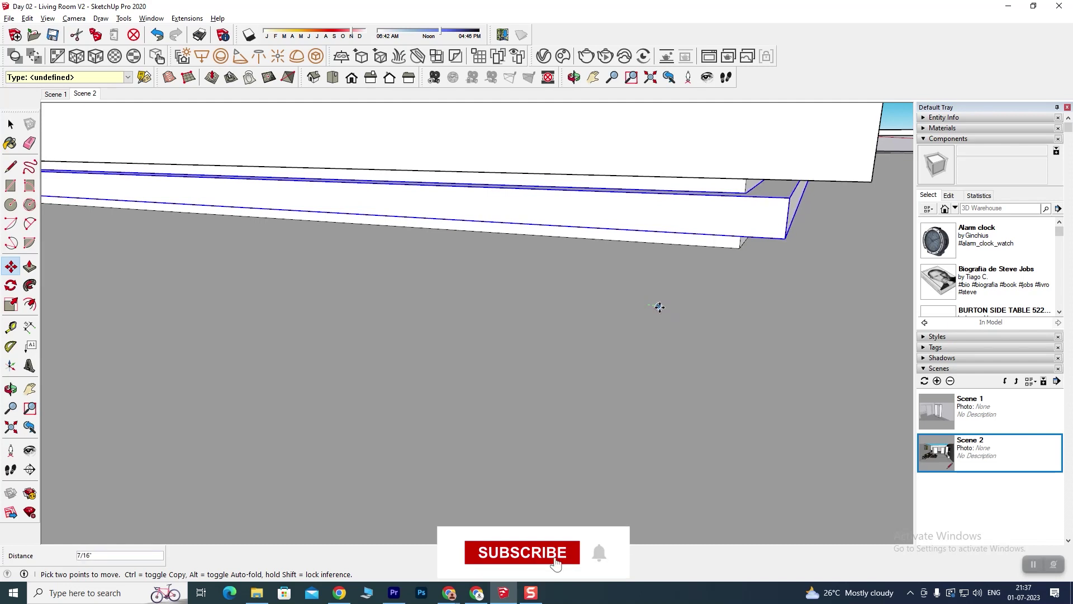
pyautogui.moveTo(606, 311)
pyautogui.mouseDown(button='middle')
pyautogui.moveTo(249, 295)
pyautogui.moveTo(592, 283)
pyautogui.moveTo(360, 288)
pyautogui.mouseUp(button='middle')
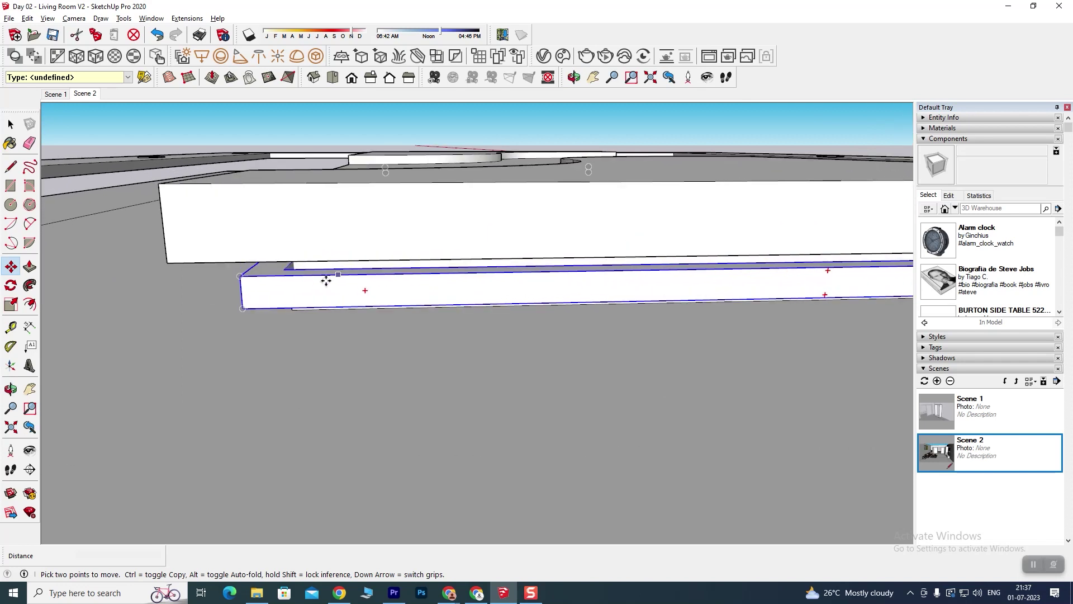
pyautogui.moveTo(273, 314)
pyautogui.mouseDown(button='middle')
pyautogui.moveTo(323, 297)
pyautogui.moveTo(247, 327)
pyautogui.moveTo(383, 311)
pyautogui.moveTo(402, 282)
pyautogui.mouseUp(button='middle')
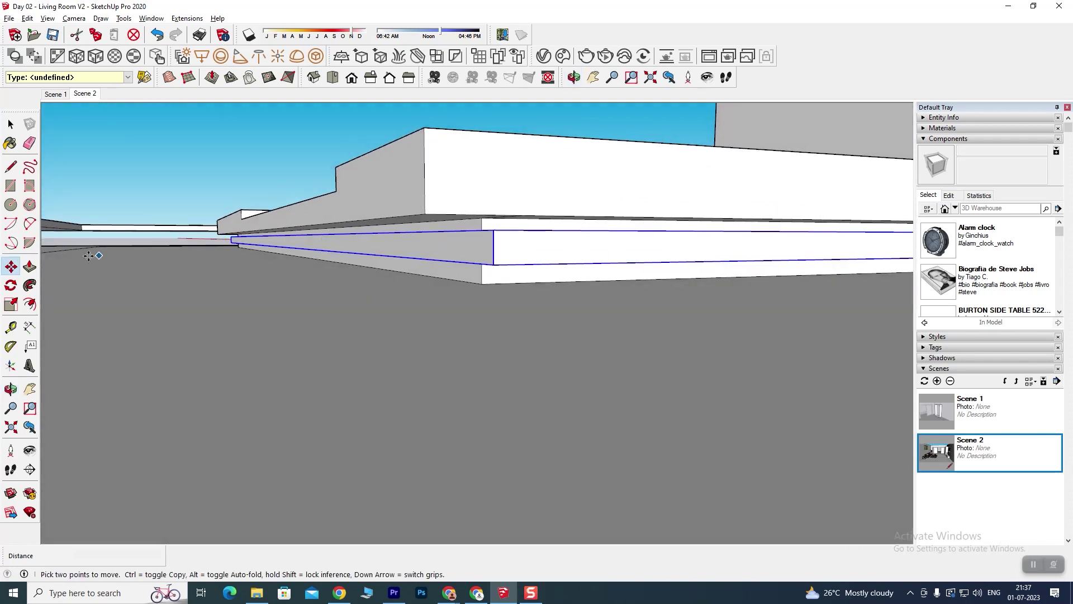
# Widen the strip board slightly with Scale (Green 1.02).
pyautogui.click(11, 307)
pyautogui.moveTo(313, 313)
pyautogui.mouseDown(button='middle')
pyautogui.moveTo(275, 304)
pyautogui.moveTo(272, 271)
pyautogui.moveTo(226, 253)
pyautogui.mouseUp(button='middle')
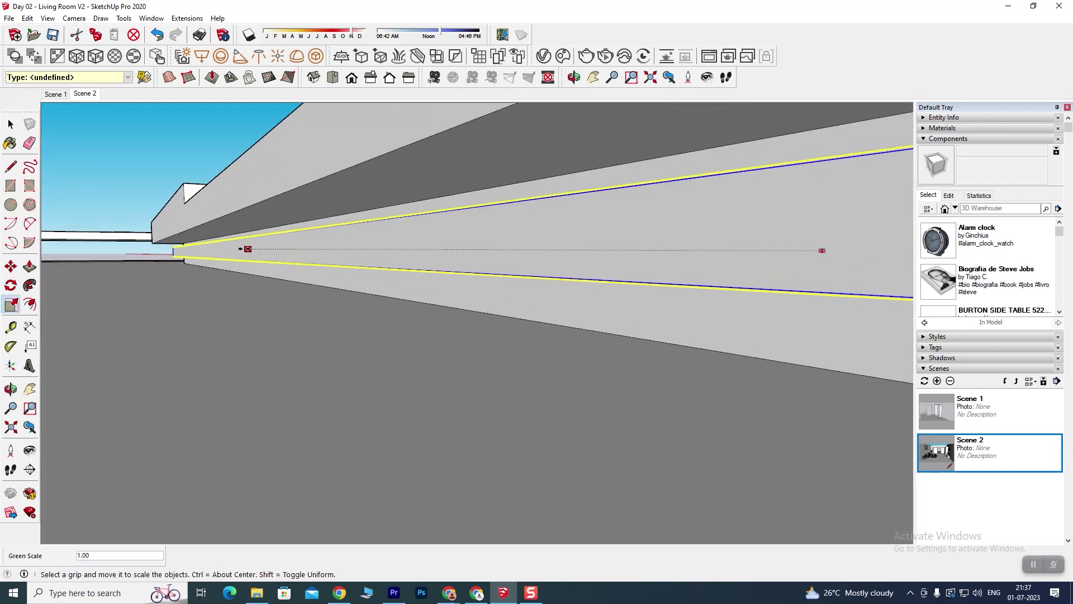
pyautogui.moveTo(248, 248); pyautogui.dragTo(231, 249)
pyautogui.moveTo(227, 255)
pyautogui.mouseDown(button='middle')
pyautogui.moveTo(359, 319)
pyautogui.moveTo(419, 333)
pyautogui.moveTo(406, 337)
pyautogui.moveTo(418, 358)
pyautogui.moveTo(514, 395)
pyautogui.moveTo(484, 293)
pyautogui.moveTo(510, 360)
pyautogui.moveTo(500, 390)
pyautogui.moveTo(587, 431)
pyautogui.moveTo(565, 375)
pyautogui.moveTo(439, 336)
pyautogui.moveTo(491, 335)
pyautogui.moveTo(473, 344)
pyautogui.moveTo(527, 352)
pyautogui.moveTo(652, 340)
pyautogui.moveTo(735, 356)
pyautogui.moveTo(307, 335)
pyautogui.mouseUp(button='middle')
pyautogui.press('s')
pyautogui.moveTo(694, 333)
pyautogui.mouseDown(button='middle')
pyautogui.moveTo(639, 311)
pyautogui.moveTo(675, 332)
pyautogui.moveTo(184, 268)
pyautogui.mouseUp(button='middle')
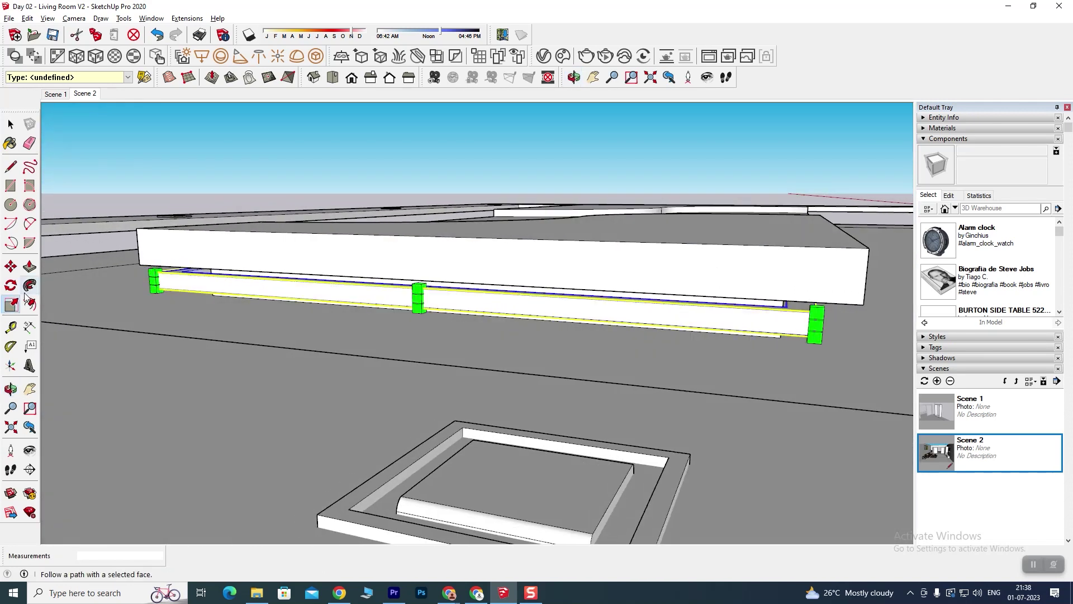
pyautogui.moveTo(20, 275)
pyautogui.mouseDown(button='middle')
pyautogui.moveTo(263, 329)
pyautogui.moveTo(292, 323)
pyautogui.mouseUp(button='middle')
pyautogui.scroll(5, 187, 307)
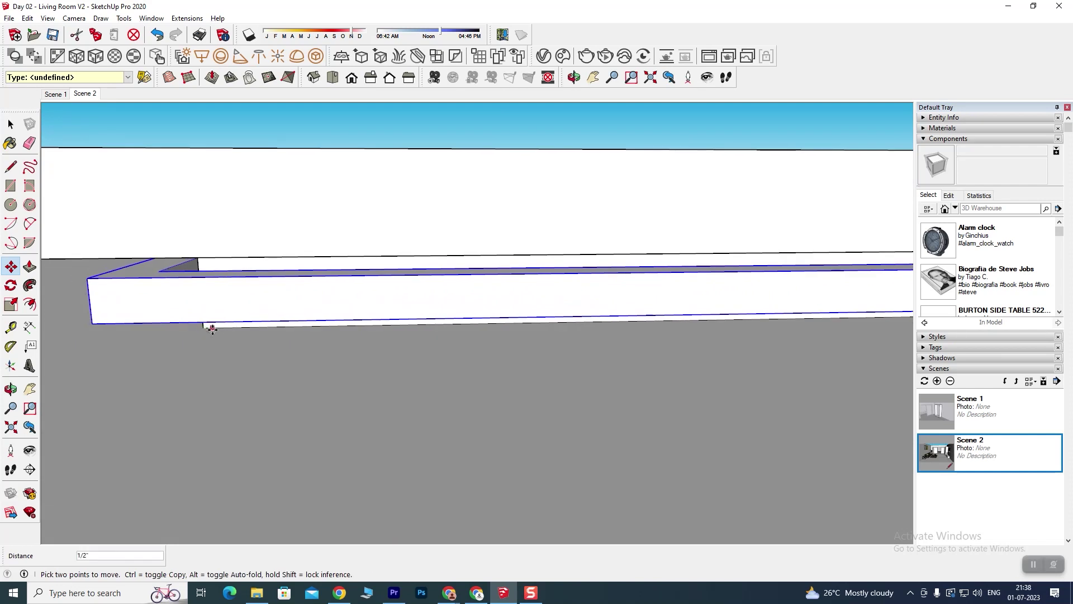
pyautogui.scroll(-5, 213, 328)
pyautogui.scroll(-3, 297, 342)
pyautogui.moveTo(431, 342)
pyautogui.mouseDown(button='middle')
pyautogui.moveTo(421, 330)
pyautogui.moveTo(643, 325)
pyautogui.mouseUp(button='middle')
pyautogui.scroll(2, 643, 324)
pyautogui.scroll(1, 635, 343)
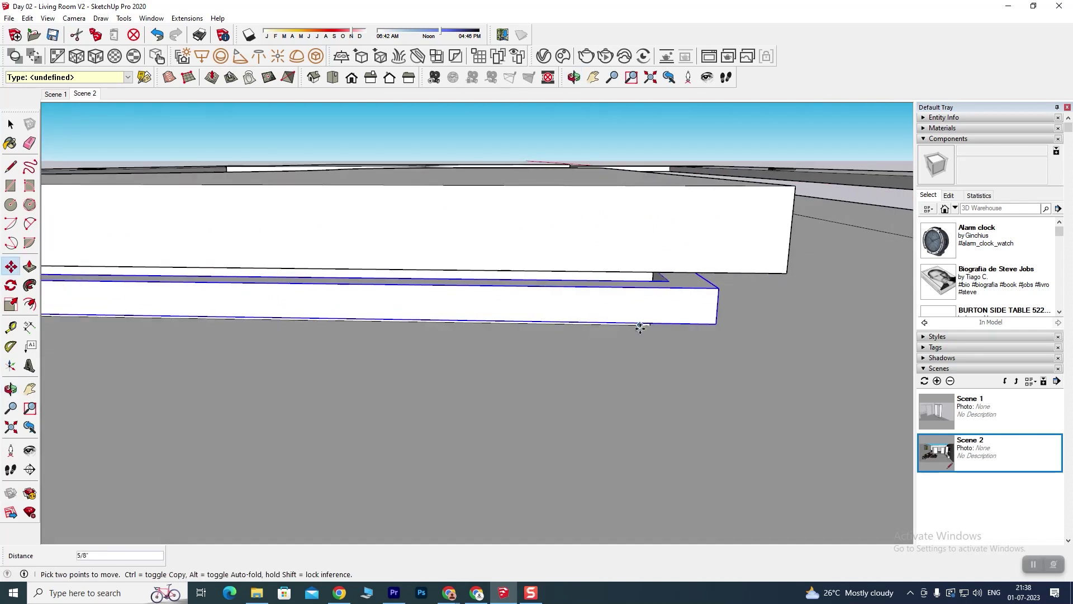
pyautogui.scroll(-1, 479, 343)
pyautogui.scroll(-3, 496, 380)
pyautogui.moveTo(496, 381)
pyautogui.mouseDown(button='middle')
pyautogui.moveTo(411, 311)
pyautogui.moveTo(383, 330)
pyautogui.moveTo(387, 281)
pyautogui.moveTo(403, 292)
pyautogui.mouseUp(button='middle')
pyautogui.scroll(3, 411, 311)
pyautogui.scroll(2, 354, 336)
# Nudge the board a fraction of an inch into place beneath the curved panel.
pyautogui.press('m')
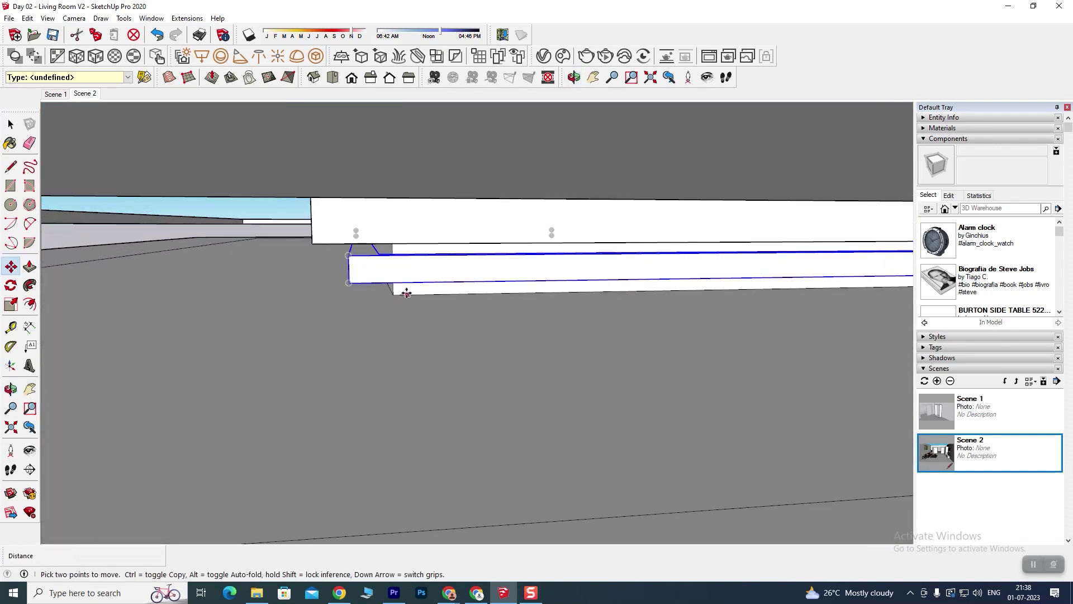
pyautogui.scroll(3, 394, 313)
pyautogui.scroll(-3, 452, 298)
pyautogui.moveTo(448, 326)
pyautogui.mouseDown(button='middle')
pyautogui.moveTo(434, 280)
pyautogui.moveTo(426, 291)
pyautogui.moveTo(443, 372)
pyautogui.mouseUp(button='middle')
pyautogui.scroll(-2, 434, 280)
pyautogui.scroll(-3, 426, 291)
pyautogui.scroll(1, 546, 343)
pyautogui.moveTo(546, 343)
pyautogui.mouseDown(button='middle')
pyautogui.moveTo(464, 343)
pyautogui.moveTo(423, 304)
pyautogui.mouseUp(button='middle')
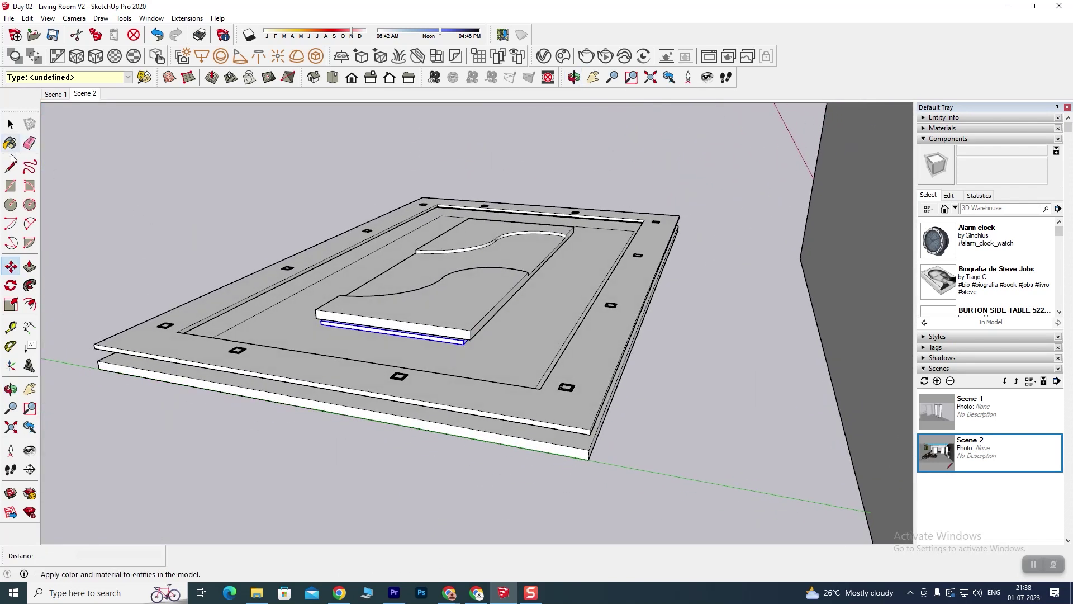
# Orbit around the recess to check the strip board's placement from above and edge-on.
pyautogui.moveTo(335, 332)
pyautogui.mouseDown(button='middle')
pyautogui.moveTo(352, 328)
pyautogui.moveTo(283, 314)
pyautogui.moveTo(301, 283)
pyautogui.moveTo(276, 337)
pyautogui.moveTo(294, 336)
pyautogui.moveTo(63, 283)
pyautogui.mouseUp(button='middle')
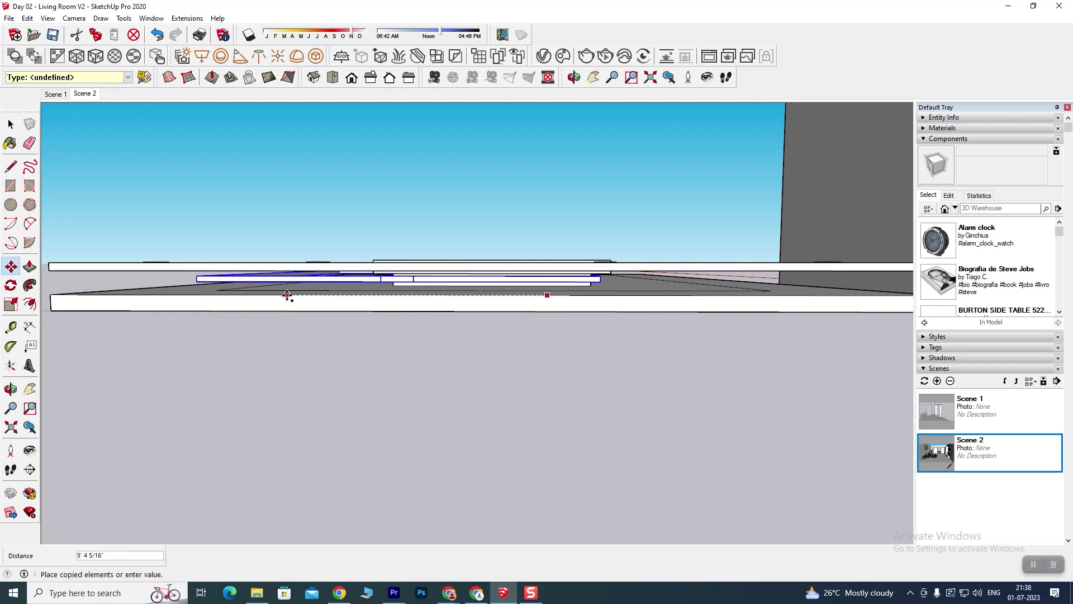
pyautogui.moveTo(451, 345)
pyautogui.mouseDown(button='middle')
pyautogui.moveTo(280, 436)
pyautogui.moveTo(254, 395)
pyautogui.moveTo(491, 352)
pyautogui.moveTo(641, 353)
pyautogui.moveTo(567, 401)
pyautogui.mouseUp(button='middle')
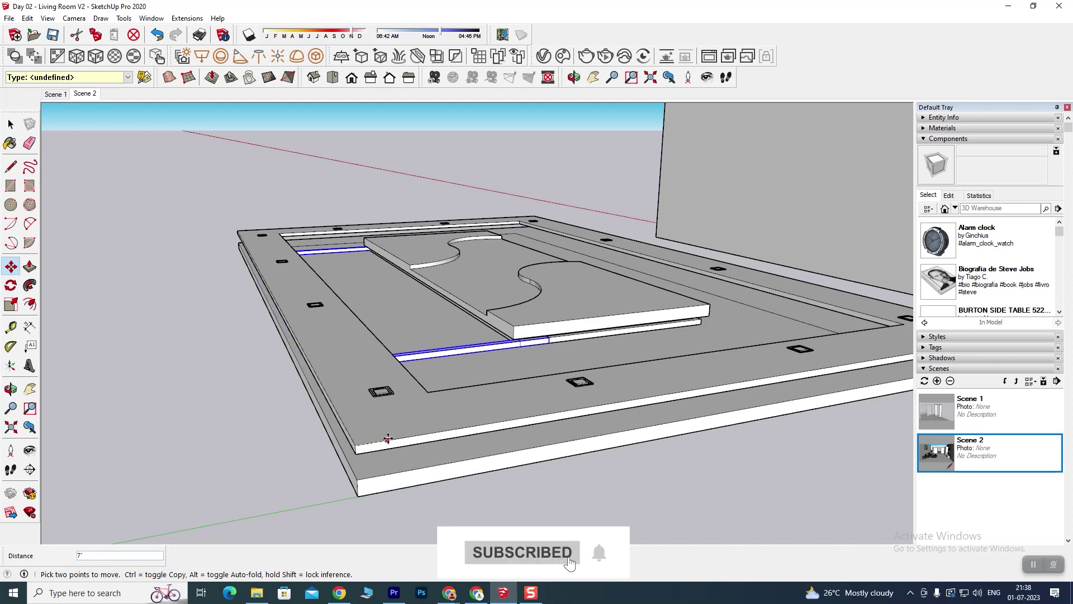
pyautogui.moveTo(471, 434)
pyautogui.mouseDown(button='middle')
pyautogui.moveTo(441, 357)
pyautogui.moveTo(437, 371)
pyautogui.mouseUp(button='middle')
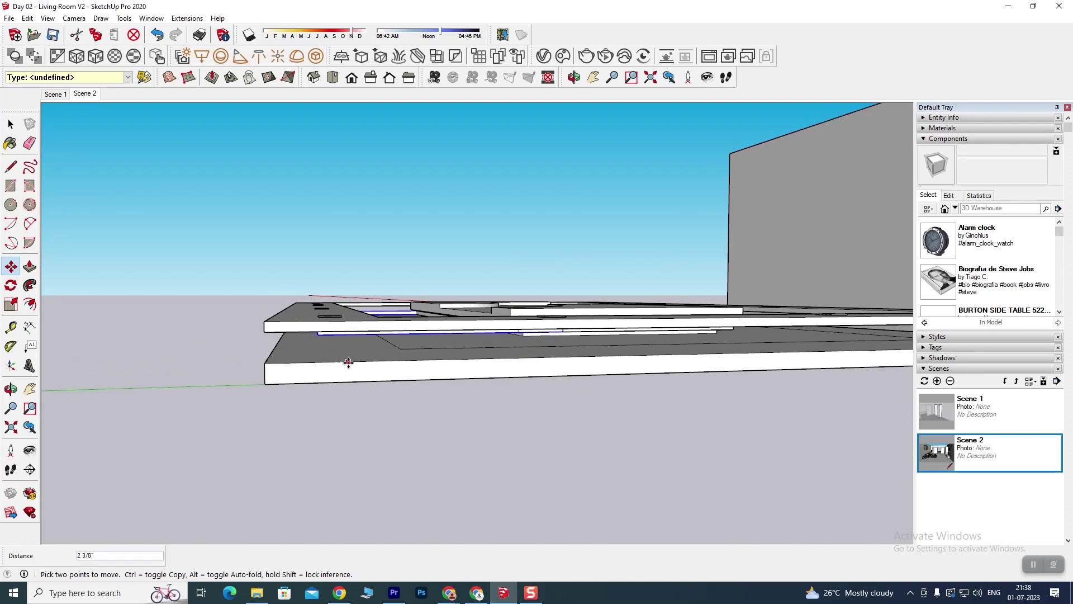
pyautogui.moveTo(355, 362)
pyautogui.mouseDown(button='middle')
pyautogui.moveTo(479, 388)
pyautogui.moveTo(609, 350)
pyautogui.moveTo(424, 371)
pyautogui.moveTo(400, 336)
pyautogui.moveTo(427, 343)
pyautogui.moveTo(92, 254)
pyautogui.mouseUp(button='middle')
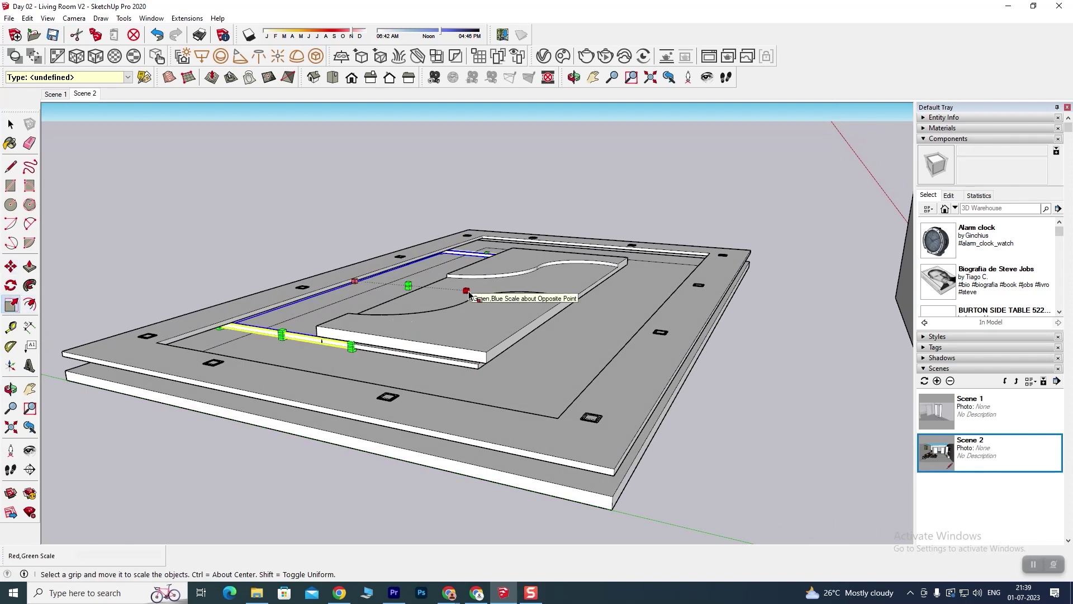
# Scale the copied strip along red and green into a wider board.
pyautogui.moveTo(544, 316)
pyautogui.mouseDown()
pyautogui.moveTo(579, 334)
pyautogui.moveTo(631, 339)
pyautogui.mouseUp()
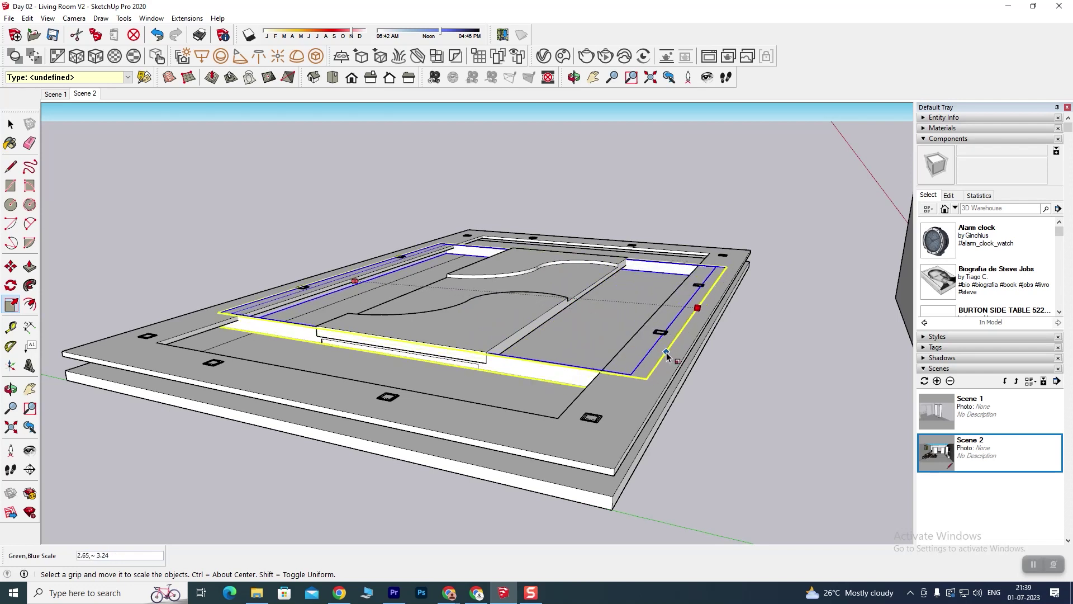
pyautogui.moveTo(667, 354); pyautogui.dragTo(665, 353)
pyautogui.scroll(2, 354, 318)
pyautogui.scroll(2, 358, 313)
pyautogui.scroll(3, 304, 321)
pyautogui.moveTo(303, 321)
pyautogui.mouseDown(button='middle')
pyautogui.moveTo(290, 308)
pyautogui.moveTo(500, 338)
pyautogui.moveTo(447, 313)
pyautogui.moveTo(291, 330)
pyautogui.moveTo(434, 343)
pyautogui.moveTo(333, 352)
pyautogui.moveTo(422, 338)
pyautogui.moveTo(352, 329)
pyautogui.mouseUp(button='middle')
pyautogui.click(340, 312)
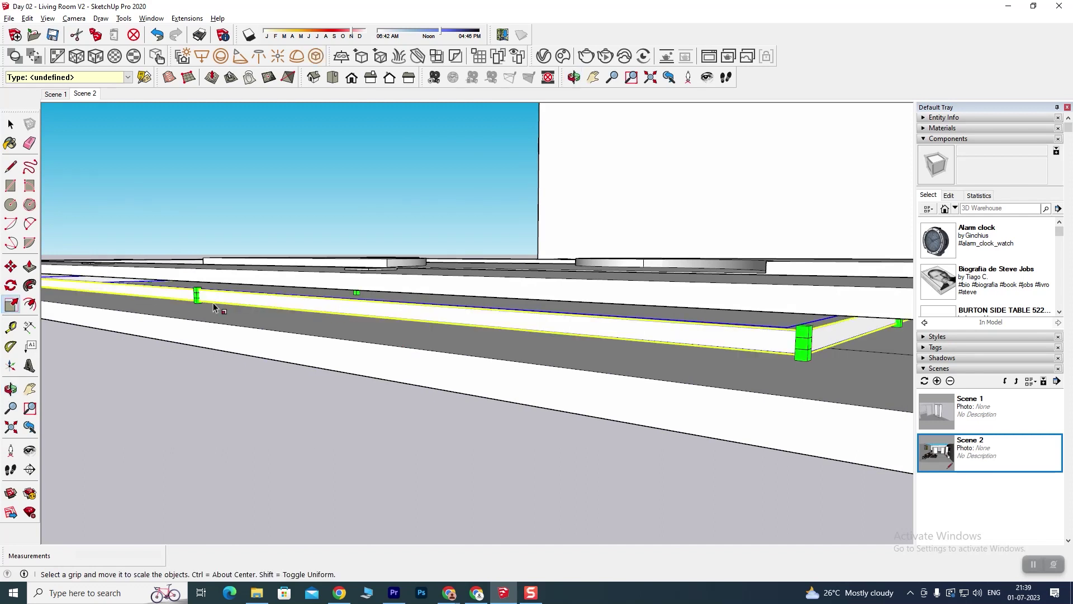
pyautogui.moveTo(197, 296); pyautogui.dragTo(119, 320)
pyautogui.moveTo(95, 323)
pyautogui.mouseDown(button='middle')
pyautogui.moveTo(101, 311)
pyautogui.moveTo(115, 321)
pyautogui.moveTo(446, 314)
pyautogui.moveTo(359, 359)
pyautogui.moveTo(335, 359)
pyautogui.mouseUp(button='middle')
# Stretch the board further left and right to full ceiling size.
pyautogui.moveTo(336, 359); pyautogui.dragTo(145, 388)
pyautogui.scroll(-2, 280, 384)
pyautogui.moveTo(279, 385)
pyautogui.mouseDown(button='middle')
pyautogui.moveTo(283, 364)
pyautogui.moveTo(448, 436)
pyautogui.moveTo(393, 268)
pyautogui.moveTo(464, 366)
pyautogui.moveTo(431, 353)
pyautogui.moveTo(475, 296)
pyautogui.mouseUp(button='middle')
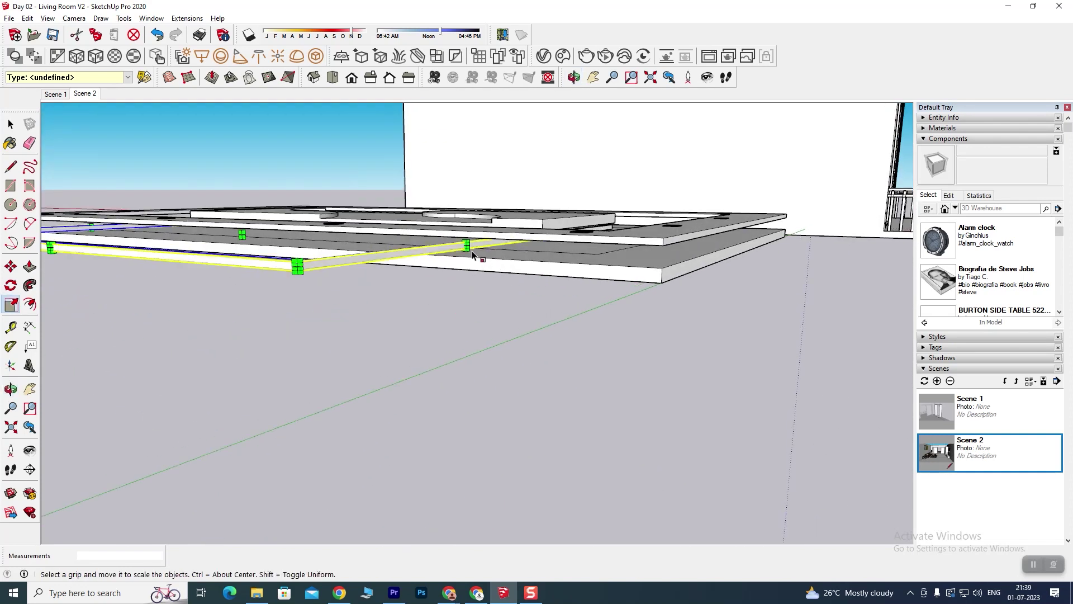
pyautogui.moveTo(525, 264); pyautogui.dragTo(634, 290)
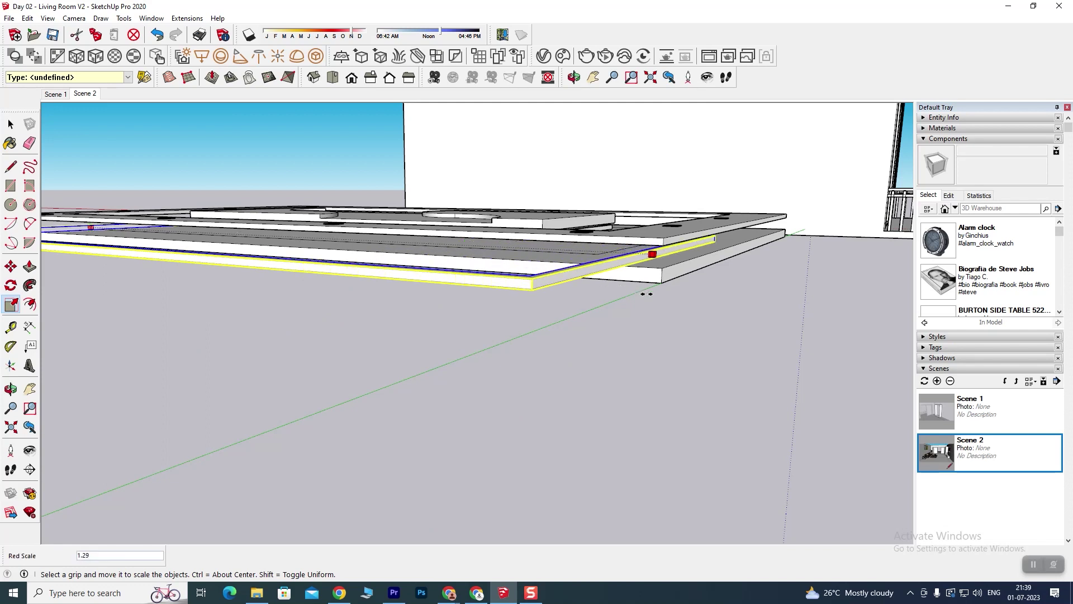
pyautogui.moveTo(606, 311)
pyautogui.mouseDown(button='middle')
pyautogui.moveTo(457, 410)
pyautogui.moveTo(444, 363)
pyautogui.moveTo(390, 352)
pyautogui.moveTo(575, 371)
pyautogui.moveTo(754, 324)
pyautogui.moveTo(559, 311)
pyautogui.moveTo(575, 311)
pyautogui.mouseUp(button='middle')
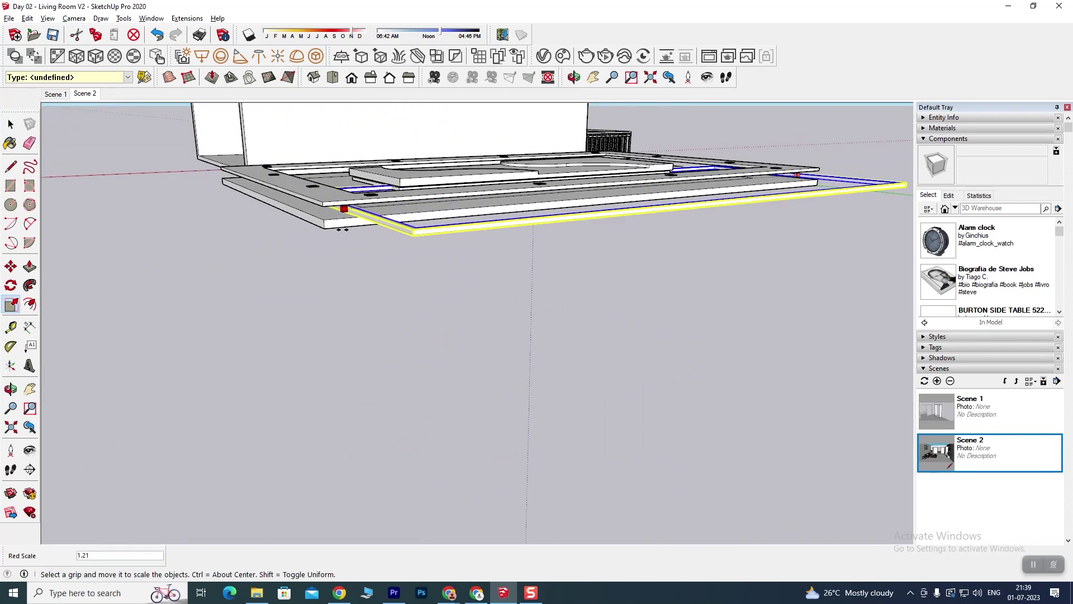
pyautogui.moveTo(544, 276)
pyautogui.mouseDown(button='middle')
pyautogui.moveTo(397, 321)
pyautogui.moveTo(433, 268)
pyautogui.moveTo(411, 339)
pyautogui.moveTo(387, 318)
pyautogui.moveTo(460, 304)
pyautogui.moveTo(412, 316)
pyautogui.moveTo(287, 284)
pyautogui.mouseUp(button='middle')
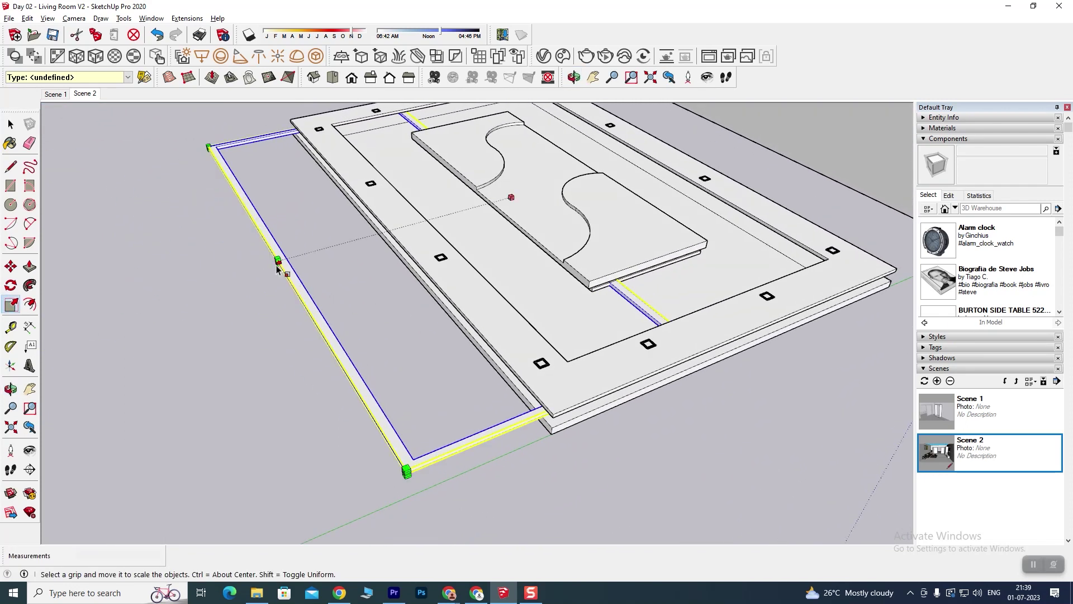
pyautogui.moveTo(277, 263)
pyautogui.mouseDown()
pyautogui.moveTo(170, 292)
pyautogui.moveTo(183, 296)
pyautogui.mouseUp()
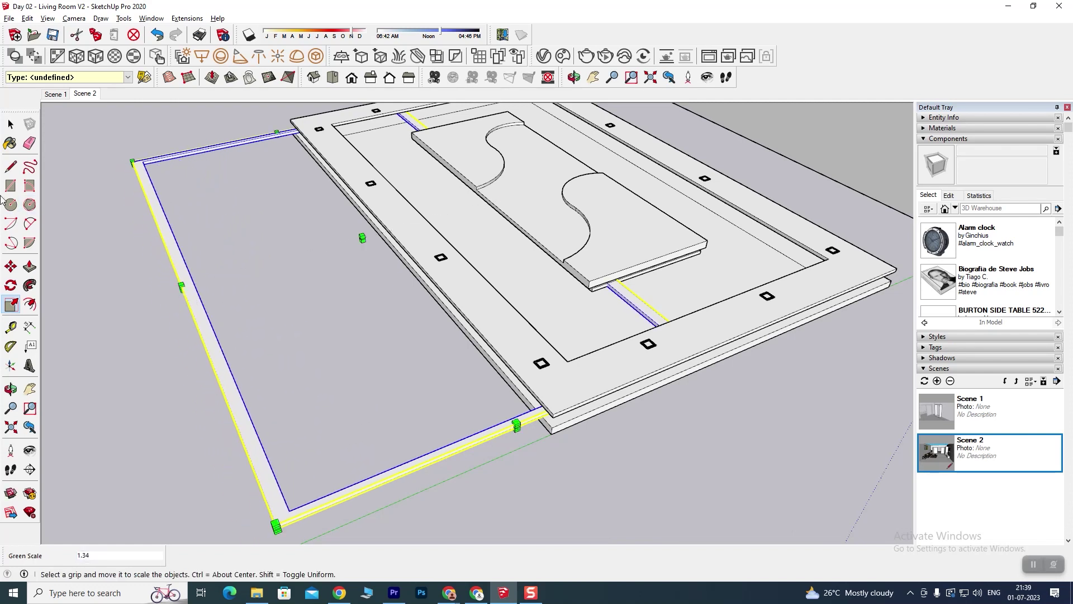
# Move the board into line beneath the layered ceiling slab.
pyautogui.click(10, 266)
pyautogui.moveTo(251, 348)
pyautogui.mouseDown(button='middle')
pyautogui.moveTo(587, 372)
pyautogui.moveTo(505, 342)
pyautogui.mouseUp(button='middle')
pyautogui.click(499, 327)
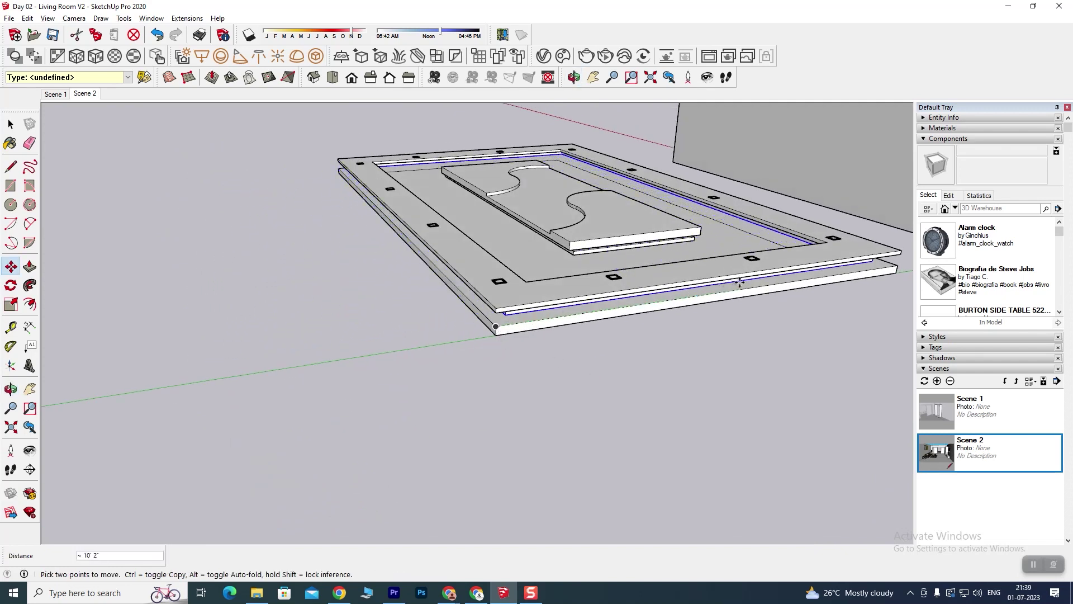
pyautogui.moveTo(743, 282); pyautogui.dragTo(581, 295, button='middle')
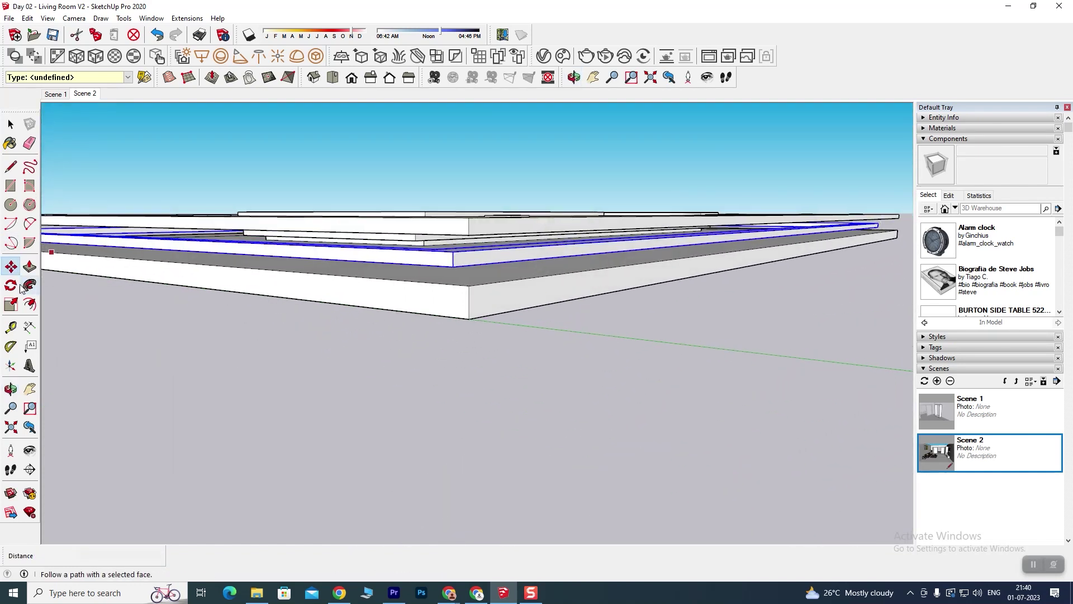
# Rescale the placed board slightly narrower along its width.
pyautogui.click(10, 304)
pyautogui.scroll(2, 782, 240)
pyautogui.scroll(3, 797, 243)
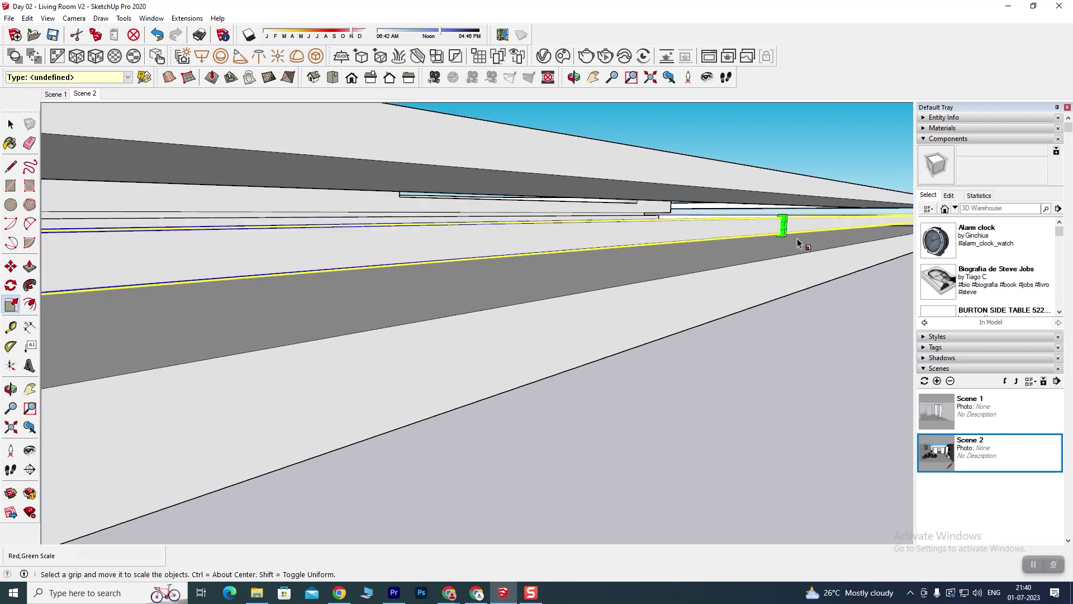
pyautogui.scroll(2, 798, 243)
pyautogui.moveTo(769, 214); pyautogui.dragTo(713, 215)
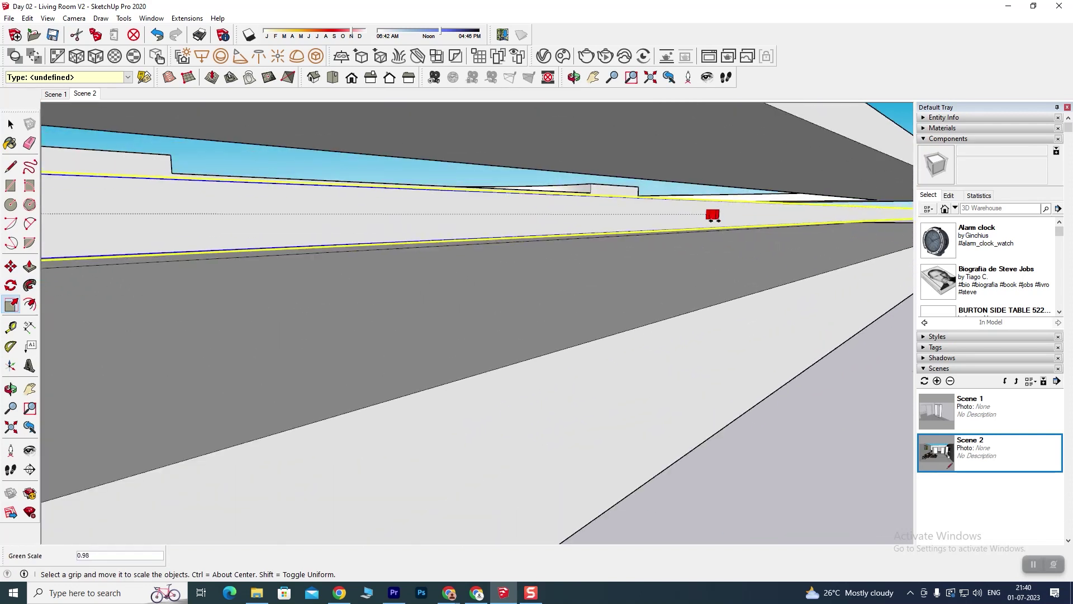
pyautogui.scroll(-3, 628, 267)
pyautogui.scroll(-2, 508, 341)
pyautogui.scroll(5, 492, 359)
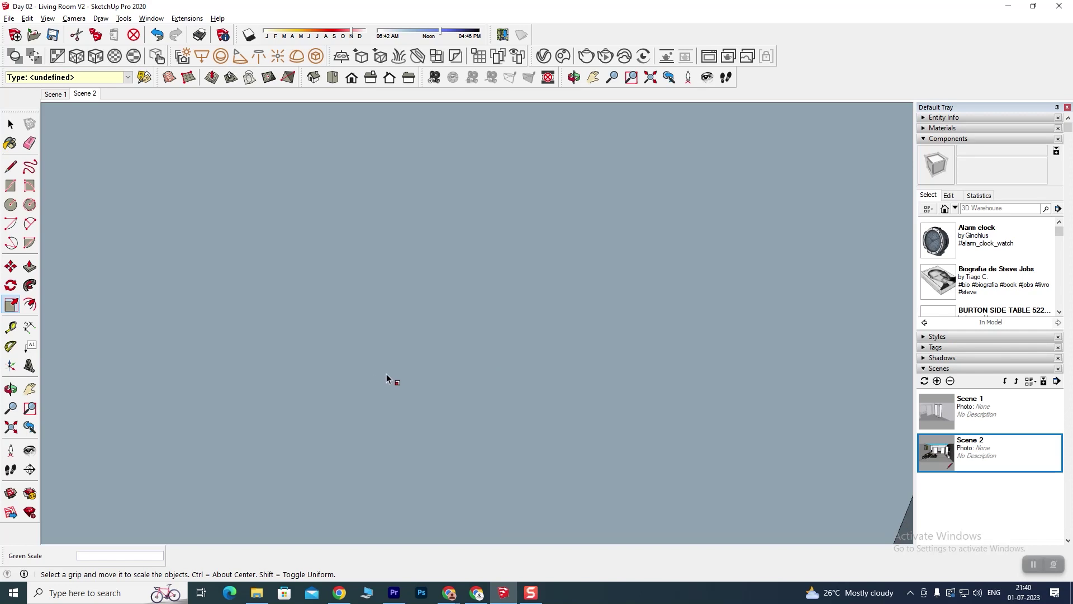
# Zoom and orbit around the wall and floor slabs to the ceiling layers.
pyautogui.scroll(2, 390, 379)
pyautogui.scroll(-2, 478, 345)
pyautogui.scroll(3, 505, 331)
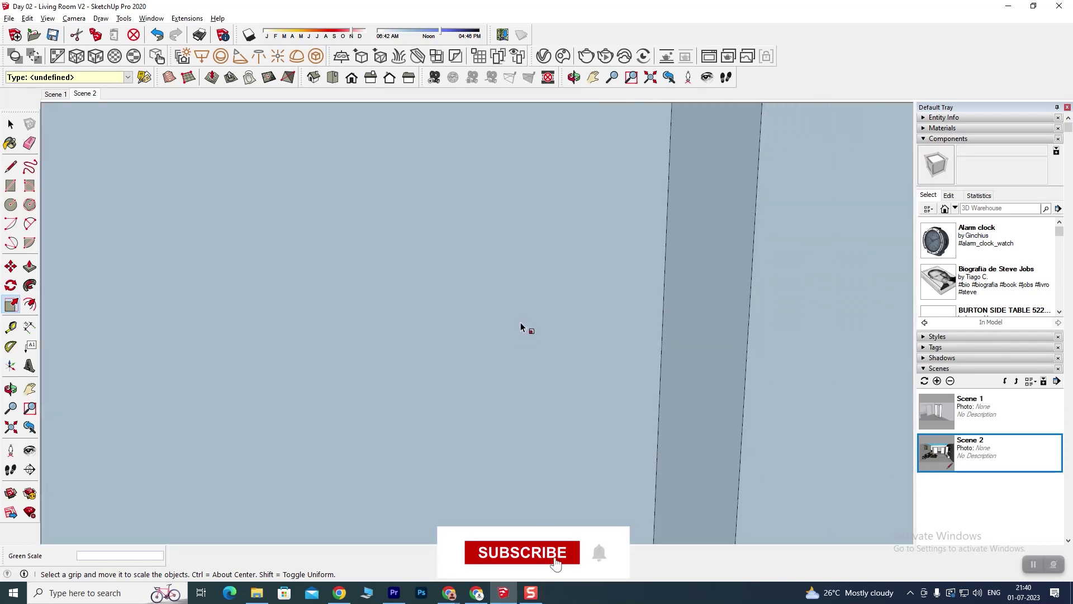
pyautogui.scroll(1, 528, 330)
pyautogui.scroll(-2, 534, 335)
pyautogui.scroll(-1, 538, 333)
pyautogui.scroll(-2, 545, 335)
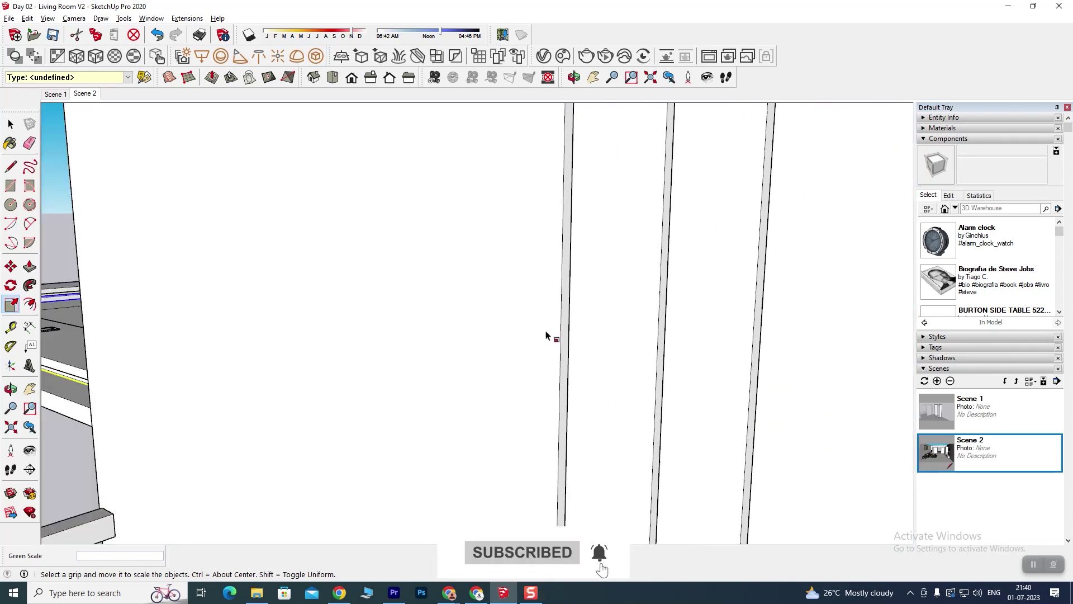
pyautogui.scroll(-2, 503, 327)
pyautogui.scroll(-3, 479, 324)
pyautogui.moveTo(376, 350)
pyautogui.mouseDown(button='middle')
pyautogui.moveTo(216, 371)
pyautogui.moveTo(611, 408)
pyautogui.moveTo(447, 325)
pyautogui.moveTo(297, 354)
pyautogui.moveTo(455, 335)
pyautogui.moveTo(328, 354)
pyautogui.moveTo(635, 363)
pyautogui.moveTo(506, 367)
pyautogui.moveTo(467, 400)
pyautogui.moveTo(494, 331)
pyautogui.moveTo(620, 342)
pyautogui.moveTo(628, 350)
pyautogui.moveTo(575, 359)
pyautogui.moveTo(561, 378)
pyautogui.moveTo(692, 386)
pyautogui.moveTo(702, 403)
pyautogui.moveTo(568, 391)
pyautogui.moveTo(504, 367)
pyautogui.moveTo(477, 417)
pyautogui.moveTo(525, 385)
pyautogui.moveTo(559, 310)
pyautogui.moveTo(498, 364)
pyautogui.moveTo(472, 343)
pyautogui.moveTo(426, 469)
pyautogui.mouseUp(button='middle')
pyautogui.press('s')
pyautogui.scroll(-3, 551, 380)
pyautogui.scroll(3, 468, 361)
pyautogui.scroll(2, 377, 347)
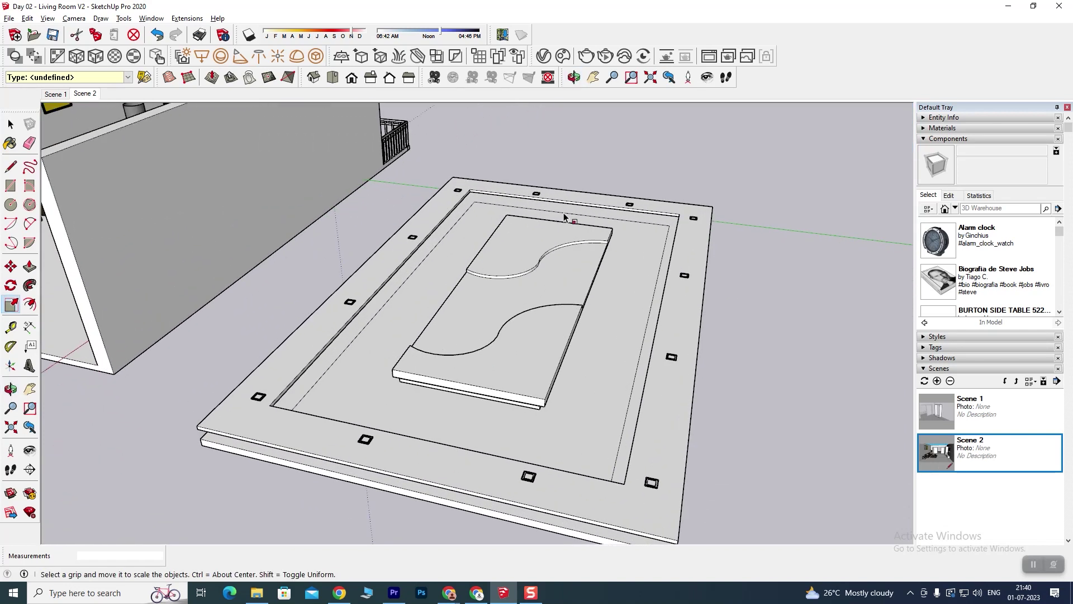
pyautogui.moveTo(545, 351); pyautogui.dragTo(397, 352, button='middle')
pyautogui.scroll(3, 364, 361)
pyautogui.moveTo(336, 367)
pyautogui.mouseDown(button='middle')
pyautogui.moveTo(330, 345)
pyautogui.moveTo(209, 311)
pyautogui.mouseUp(button='middle')
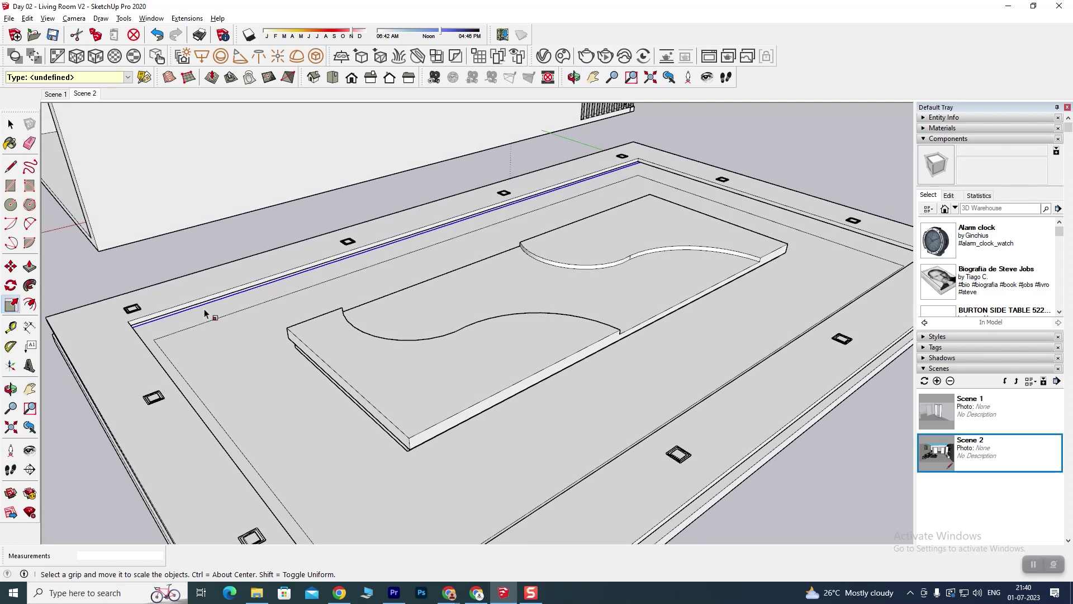
# Push/Pull the curved ceiling layer 1 inch for a stepped edge.
pyautogui.click(29, 268)
pyautogui.click(232, 360)
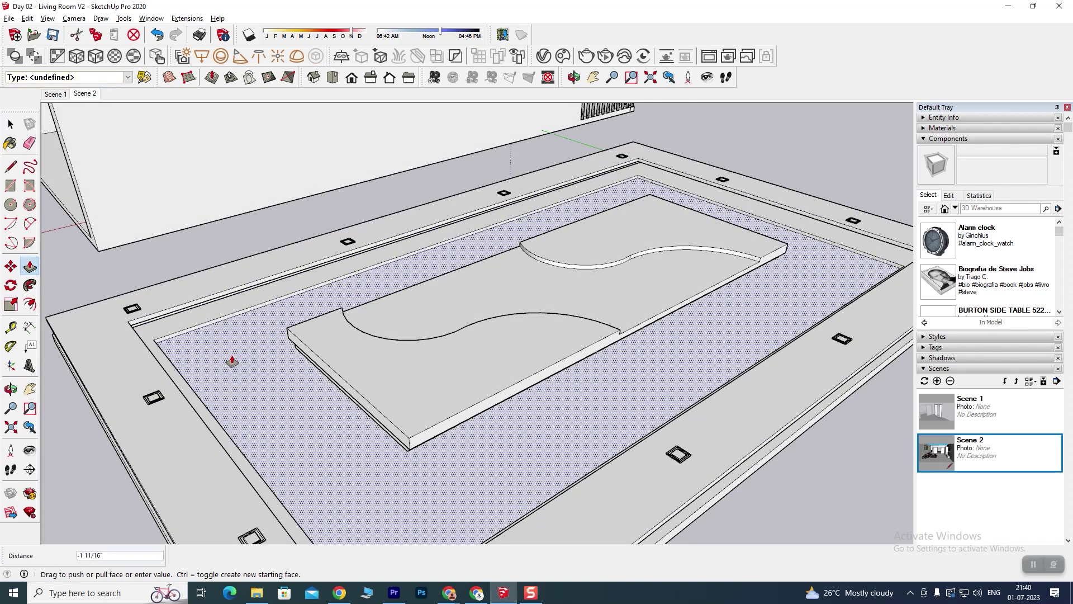
pyautogui.write('1')
pyautogui.press('Return')
pyautogui.moveTo(259, 343)
pyautogui.mouseDown(button='middle')
pyautogui.moveTo(270, 379)
pyautogui.moveTo(328, 354)
pyautogui.moveTo(334, 310)
pyautogui.moveTo(297, 292)
pyautogui.moveTo(329, 361)
pyautogui.mouseUp(button='middle')
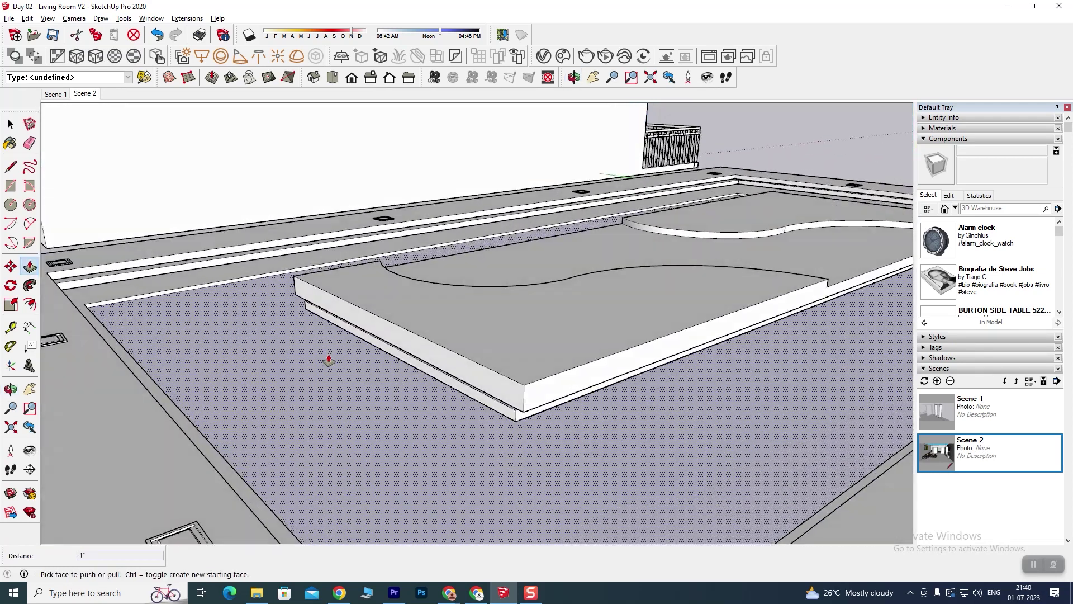
pyautogui.scroll(-5, 328, 360)
pyautogui.scroll(-3, 391, 315)
pyautogui.moveTo(438, 366)
pyautogui.mouseDown(button='middle')
pyautogui.moveTo(292, 403)
pyautogui.moveTo(718, 360)
pyautogui.moveTo(678, 378)
pyautogui.mouseUp(button='middle')
pyautogui.click(10, 124)
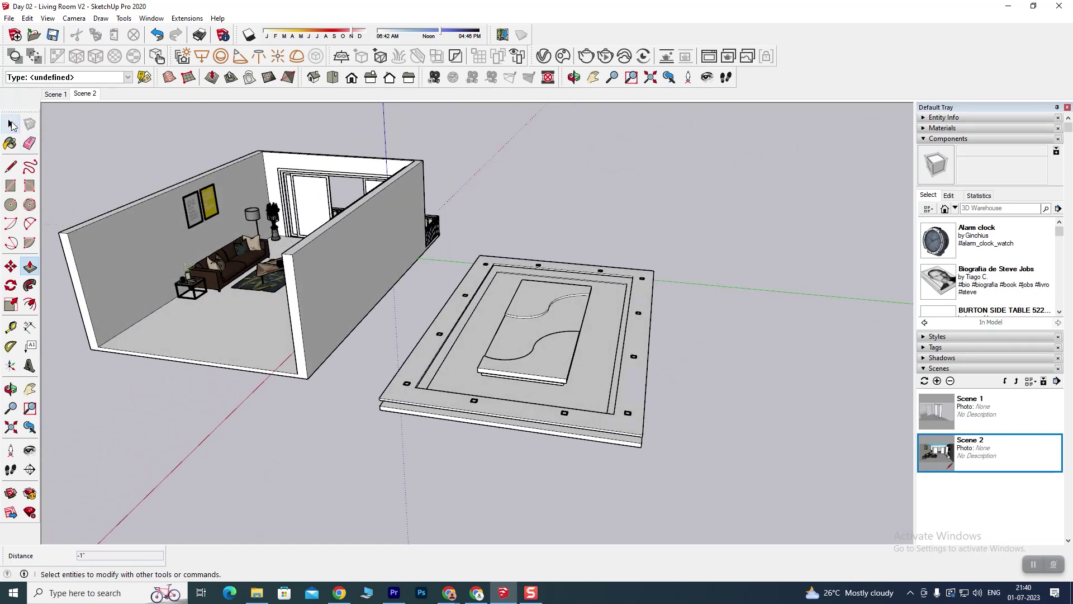
# Frame the room and panel, then window-select the whole false-ceiling panel.
pyautogui.moveTo(364, 336); pyautogui.dragTo(430, 334, button='middle')
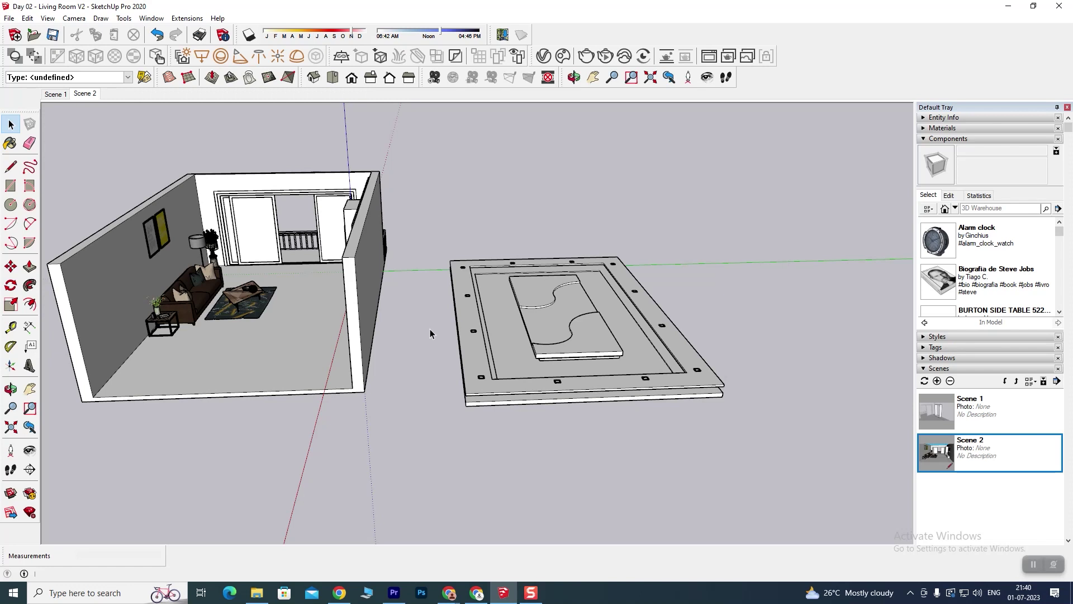
pyautogui.scroll(2, 515, 323)
pyautogui.scroll(2, 515, 323)
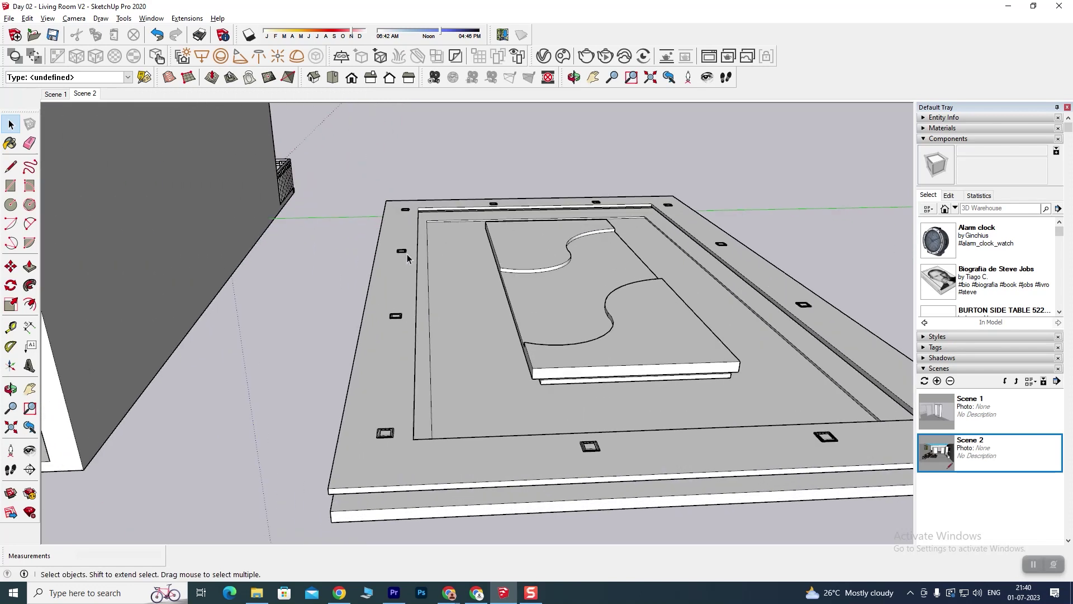
pyautogui.scroll(-4, 492, 307)
pyautogui.scroll(-2, 328, 336)
pyautogui.scroll(5, 263, 297)
pyautogui.moveTo(263, 297); pyautogui.dragTo(373, 316, button='middle')
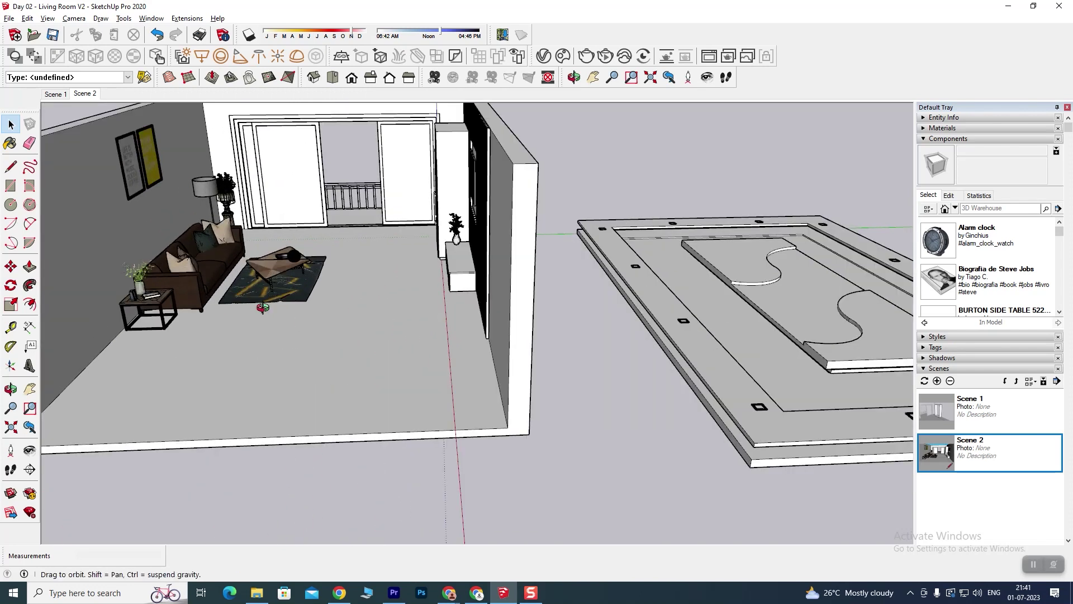
pyautogui.scroll(-2, 373, 316)
pyautogui.scroll(-3, 503, 330)
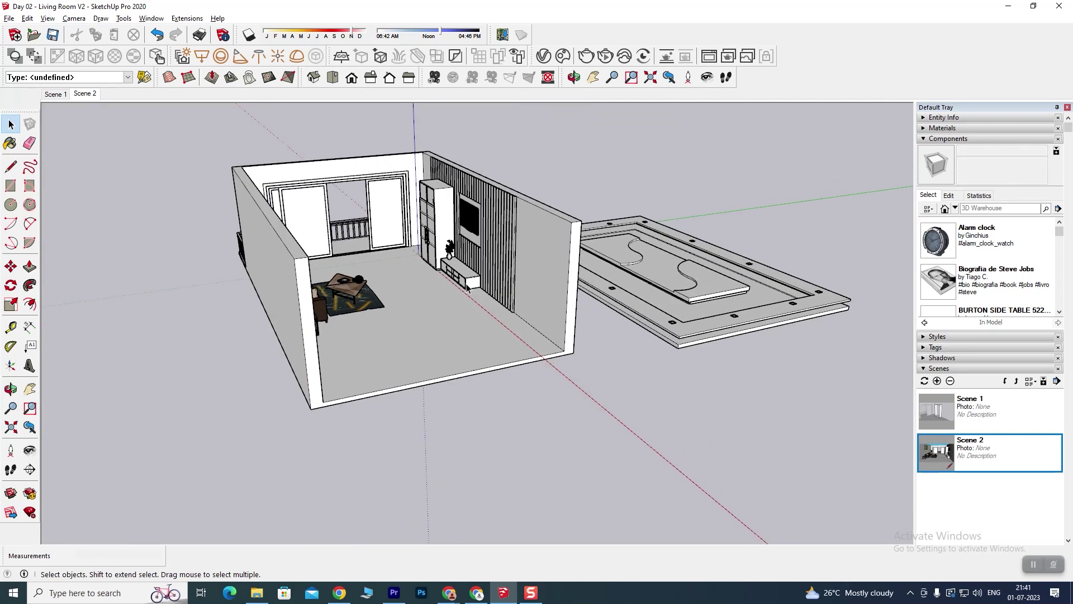
pyautogui.scroll(-2, 588, 335)
pyautogui.moveTo(588, 334)
pyautogui.keyDown('shift'); pyautogui.mouseDown(button='middle')
pyautogui.moveTo(590, 379)
pyautogui.moveTo(468, 359)
pyautogui.moveTo(493, 368)
pyautogui.mouseUp(button='middle'); pyautogui.keyUp('shift')
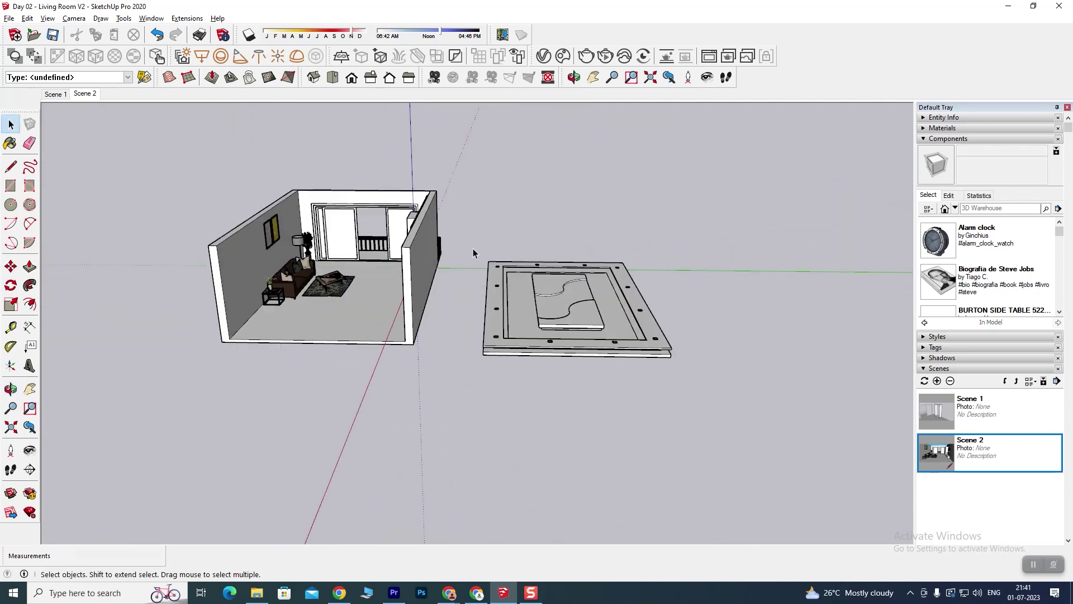
pyautogui.moveTo(702, 387); pyautogui.dragTo(702, 387)
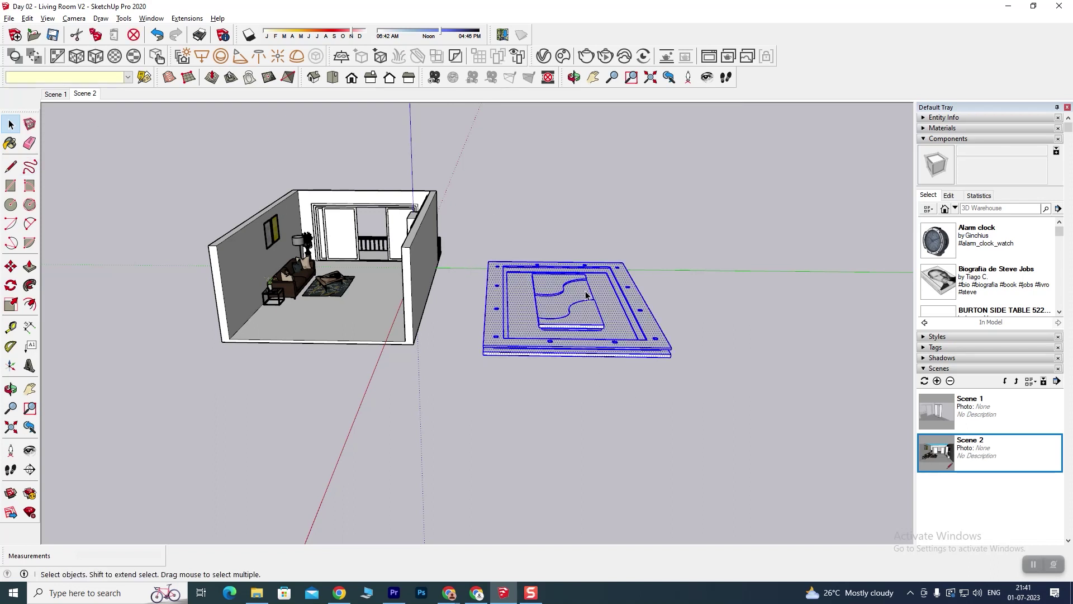
# Copy the ceiling panel with Move+Ctrl and place it further right.
pyautogui.click(10, 266)
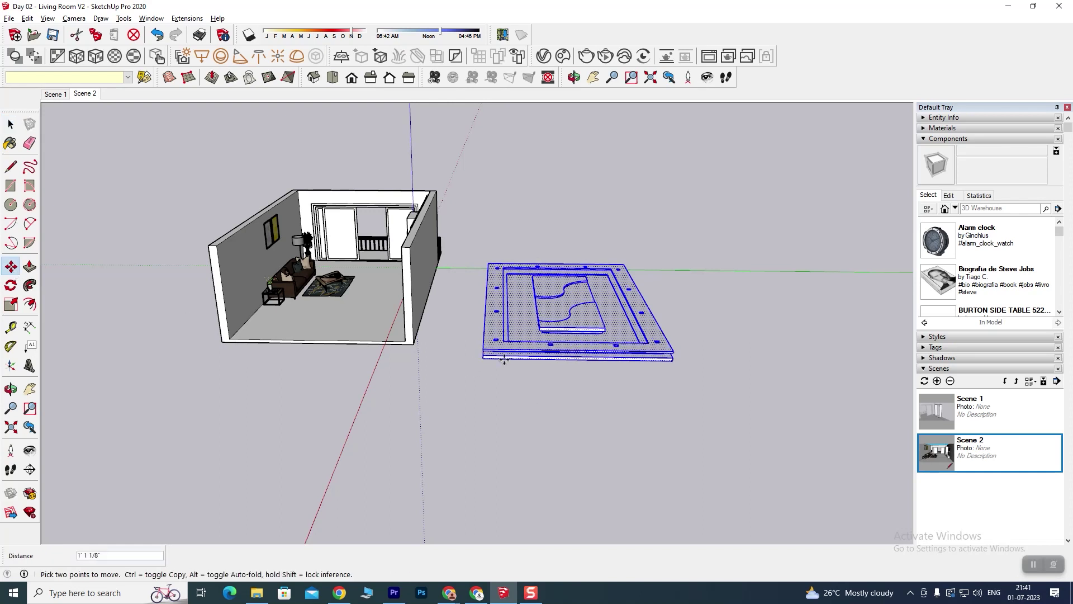
pyautogui.press('ctrl')
pyautogui.click(483, 355)
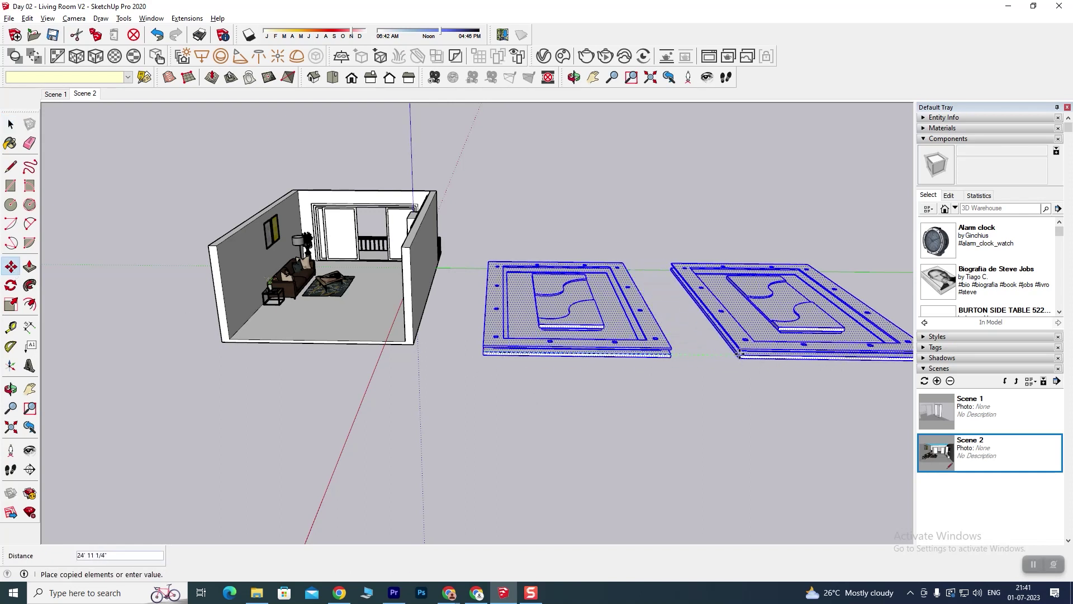
pyautogui.click(739, 356)
pyautogui.click(11, 124)
# Reselect the original ceiling panel, viewing it edge-on to confirm.
pyautogui.moveTo(457, 243); pyautogui.dragTo(662, 382)
pyautogui.moveTo(671, 378)
pyautogui.mouseDown(button='middle')
pyautogui.moveTo(545, 364)
pyautogui.moveTo(468, 259)
pyautogui.mouseUp(button='middle')
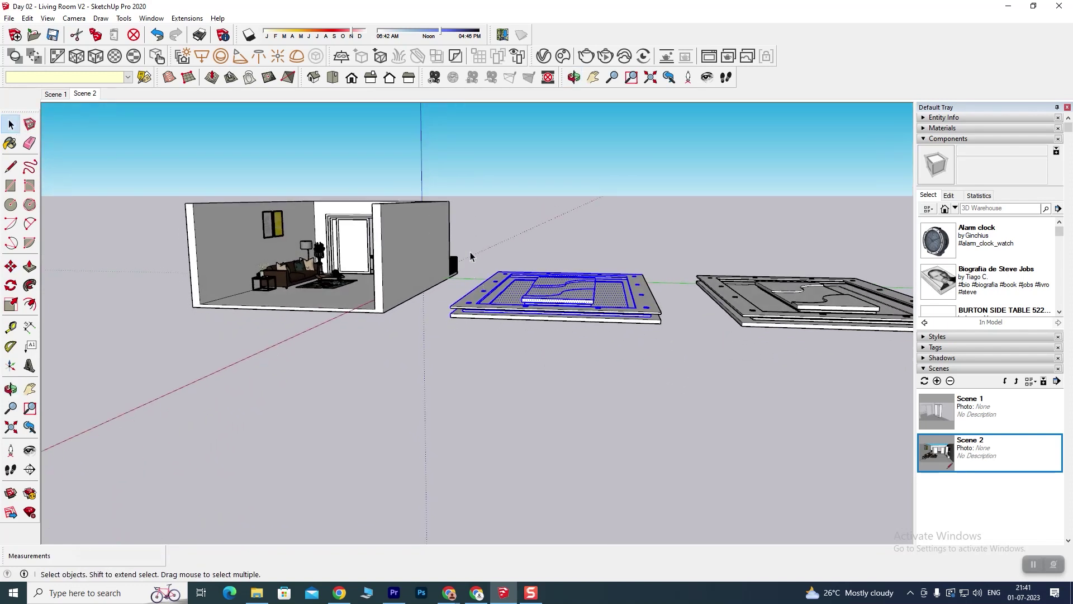
pyautogui.moveTo(664, 361); pyautogui.dragTo(665, 362)
pyautogui.moveTo(479, 355); pyautogui.dragTo(499, 318, button='middle')
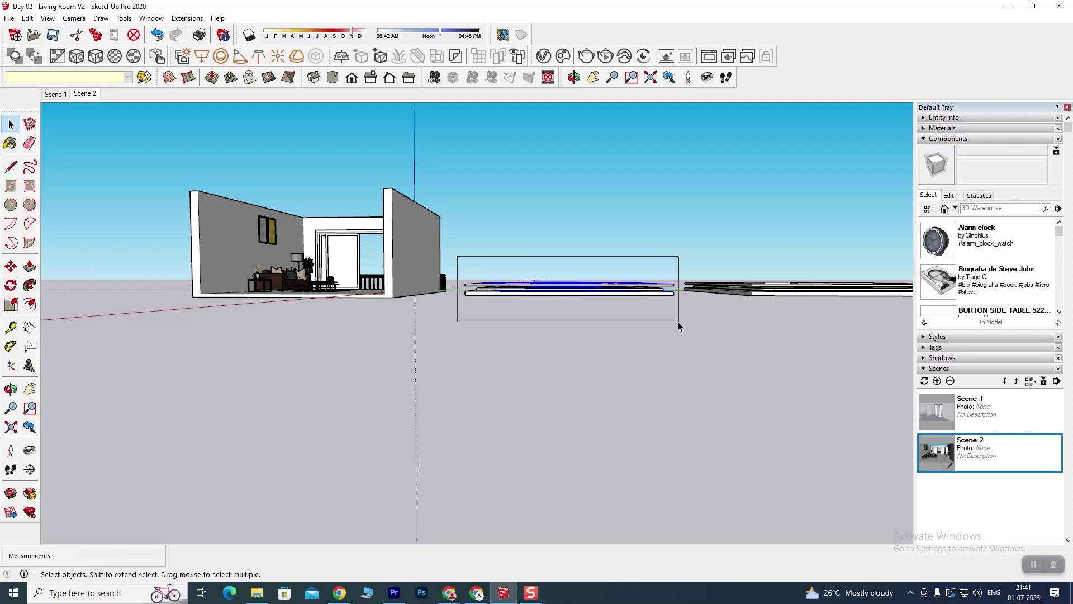
pyautogui.moveTo(677, 323); pyautogui.dragTo(678, 322)
pyautogui.moveTo(679, 322); pyautogui.dragTo(585, 426, button='middle')
# Make the selected ceiling panel into a group.
pyautogui.rightClick(568, 328)
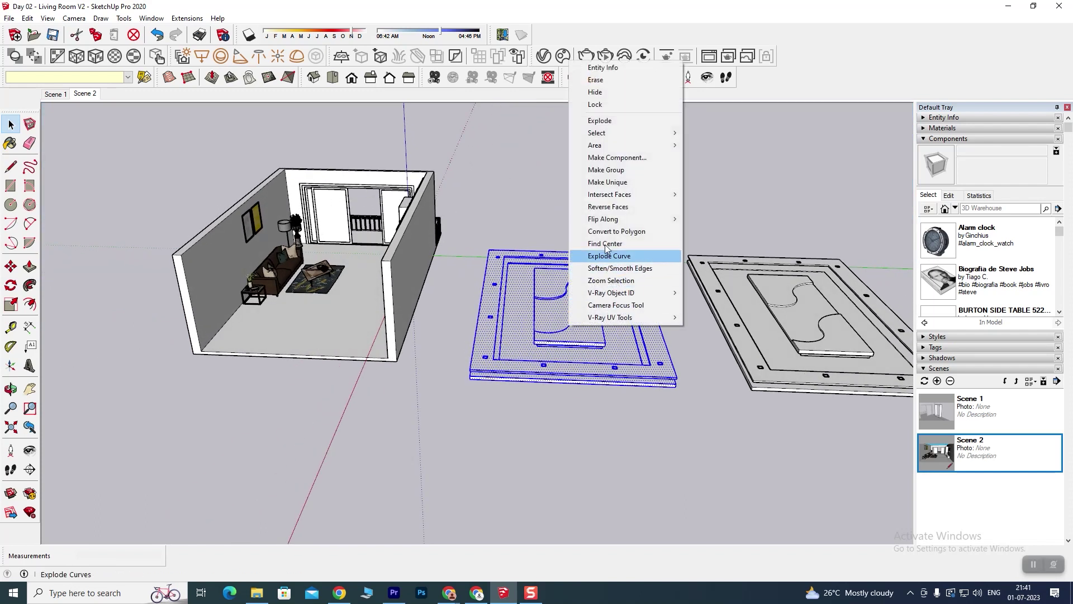
pyautogui.click(612, 169)
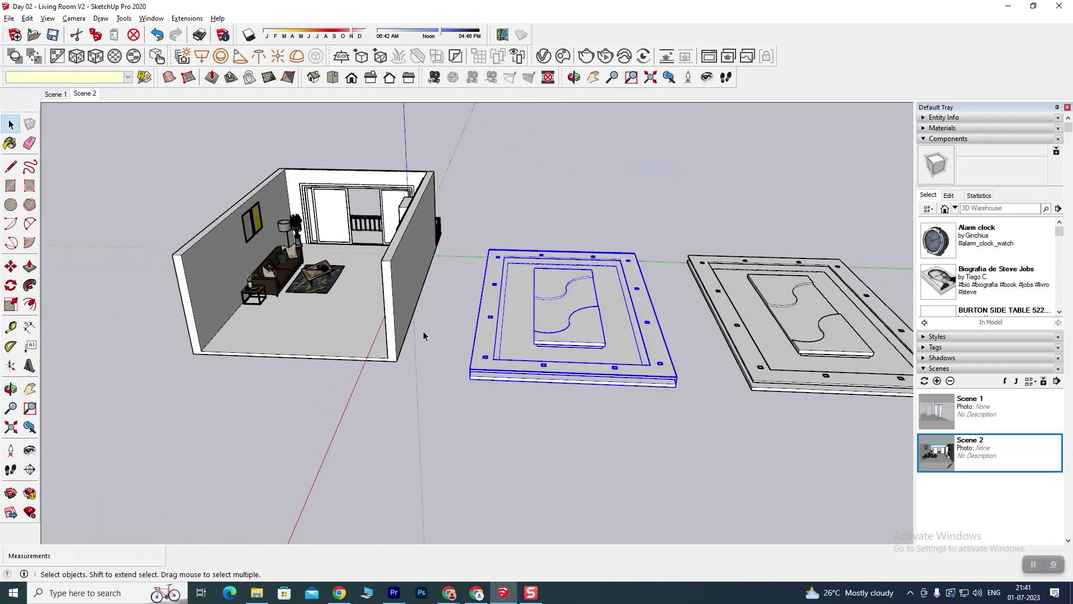
pyautogui.moveTo(423, 331); pyautogui.dragTo(431, 375, button='middle')
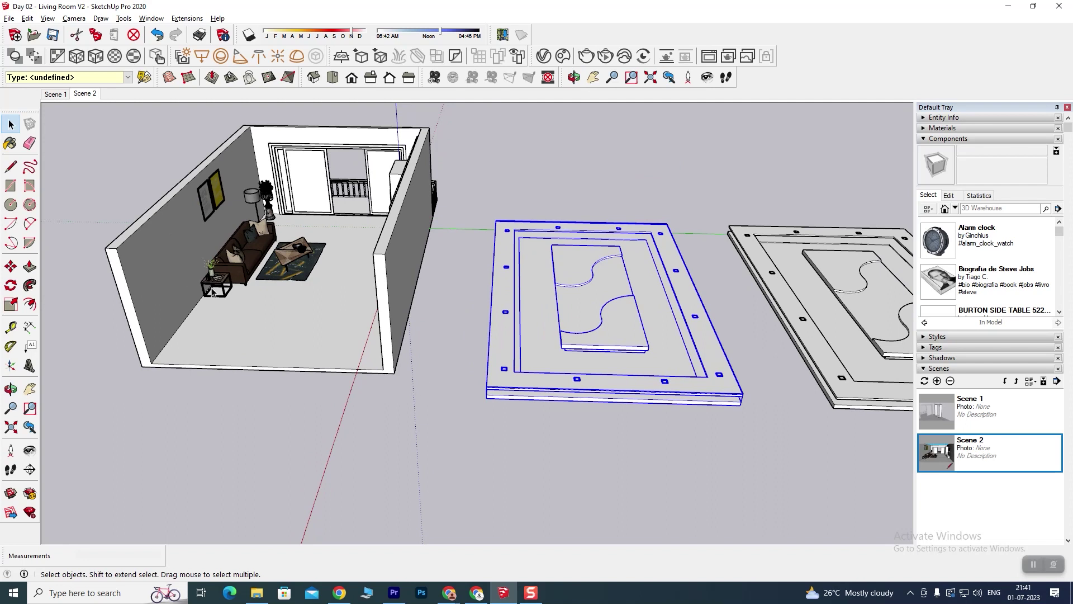
# Rotate the grouped panel 180° to flip it upside down over the room.
pyautogui.click(11, 285)
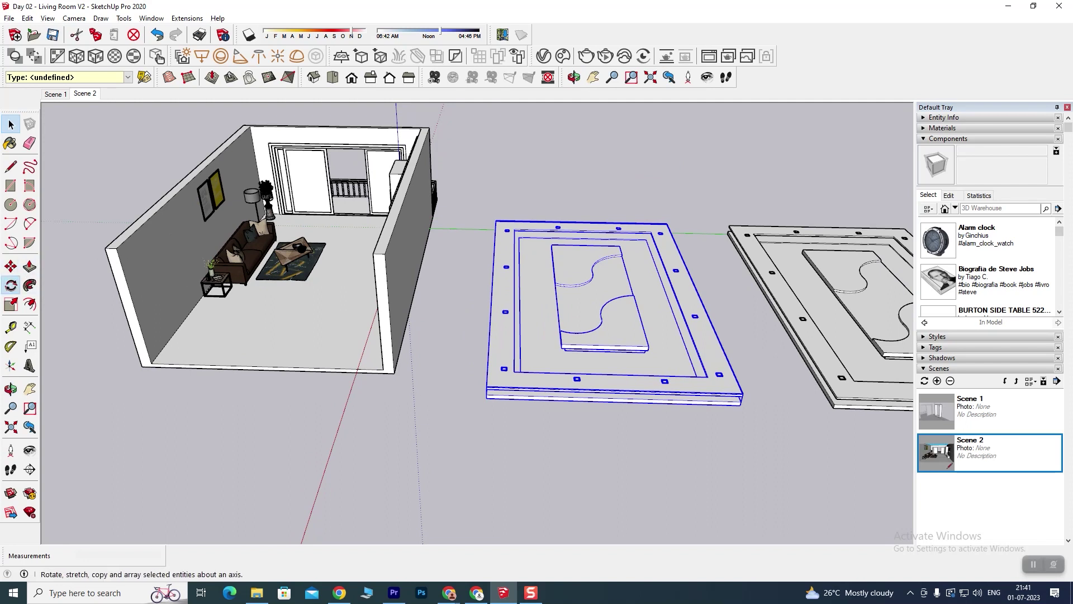
pyautogui.click(384, 306)
pyautogui.click(457, 308)
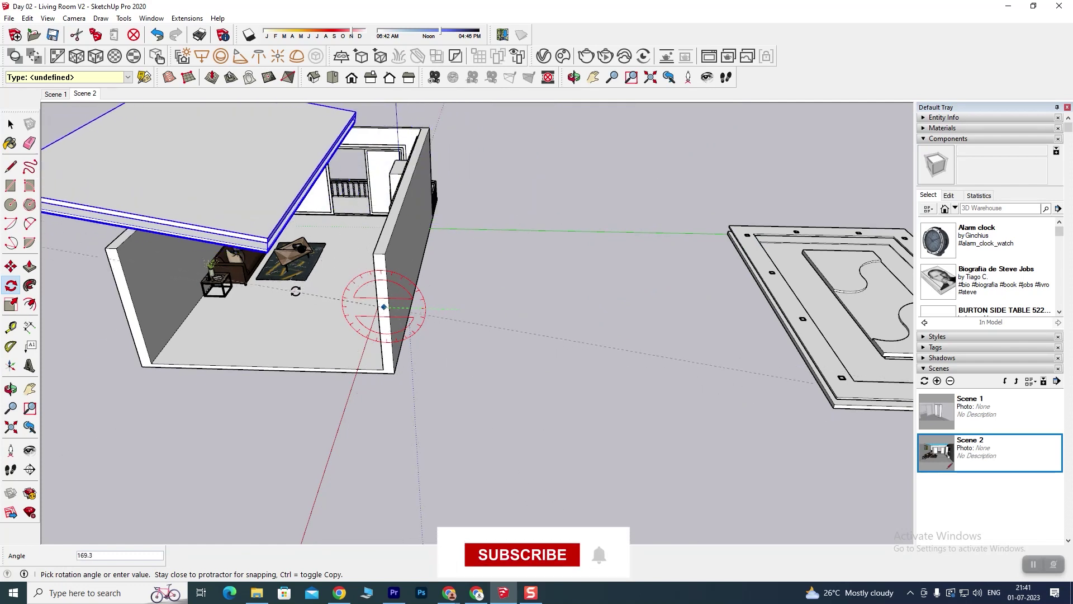
pyautogui.moveTo(281, 303); pyautogui.dragTo(358, 240, button='middle')
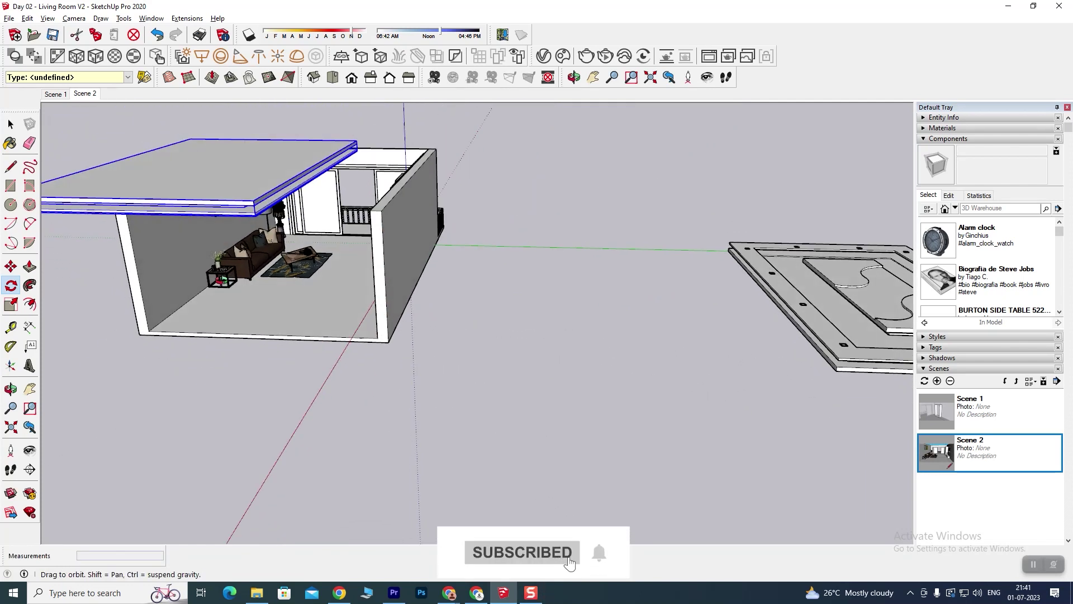
pyautogui.moveTo(358, 241); pyautogui.dragTo(306, 328, button='middle')
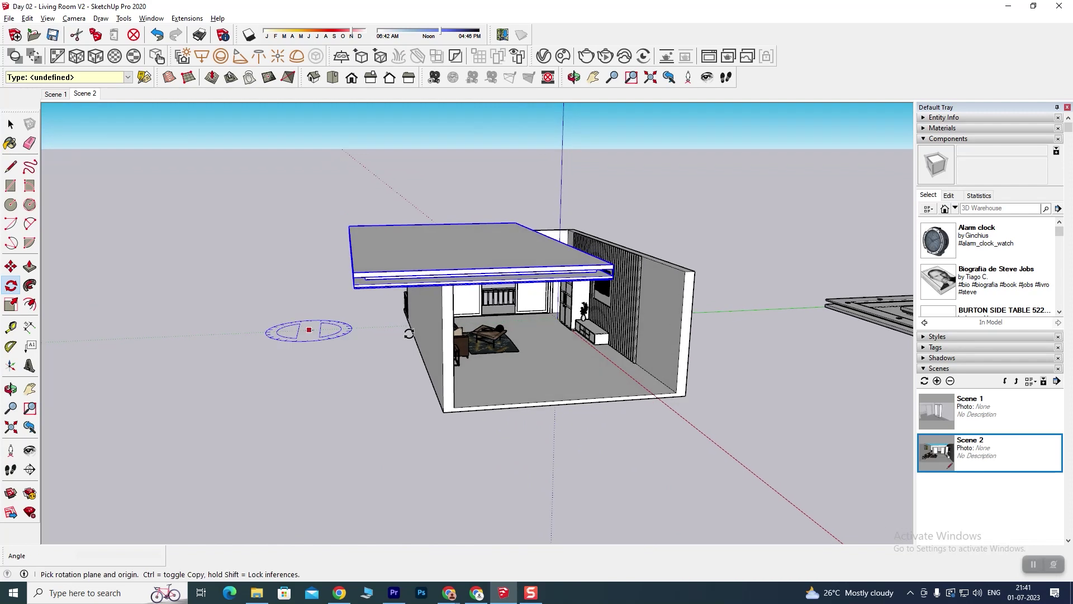
pyautogui.scroll(3, 510, 359)
pyautogui.scroll(3, 510, 359)
pyautogui.scroll(3, 546, 359)
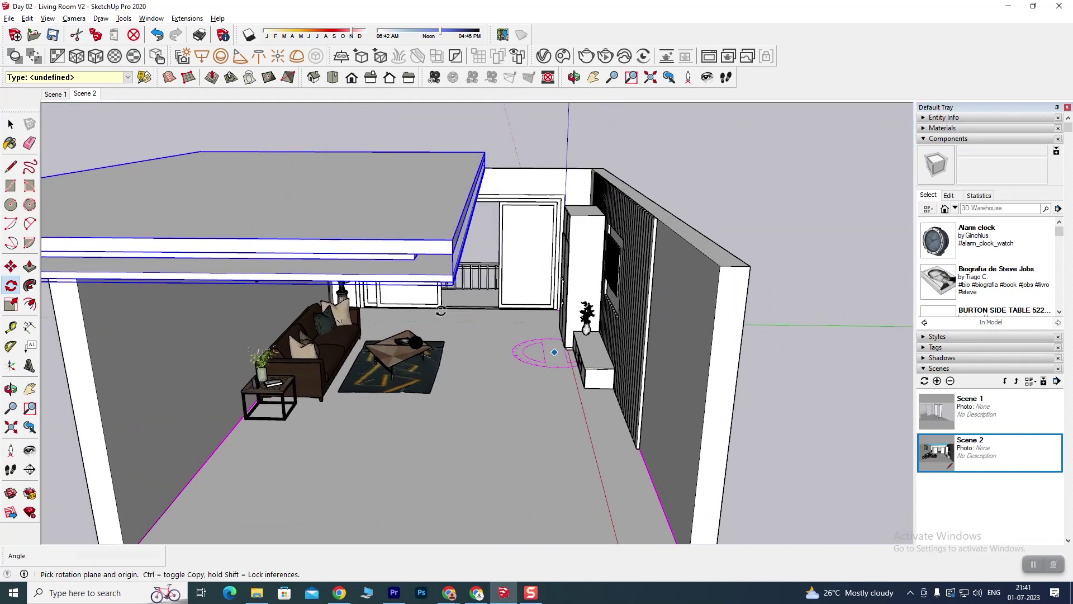
# Move the flipped ceiling slab onto the room's wall corner.
pyautogui.click(11, 124)
pyautogui.click(14, 270)
pyautogui.moveTo(465, 245); pyautogui.dragTo(722, 271)
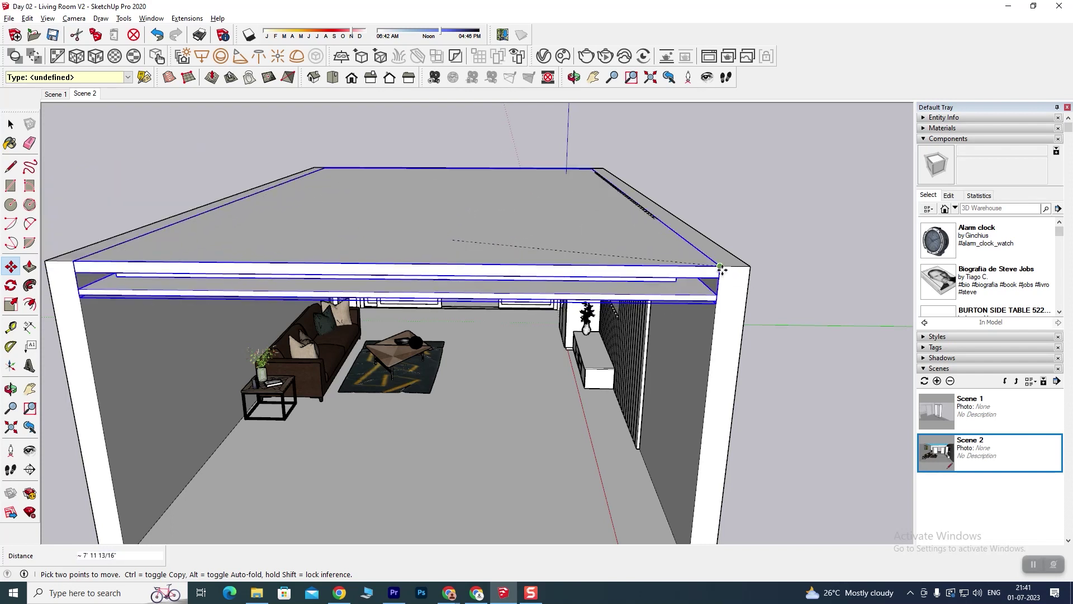
# Orbit and zoom around the room to check the false ceiling sits atop the walls.
pyautogui.moveTo(617, 312); pyautogui.dragTo(424, 281, button='middle')
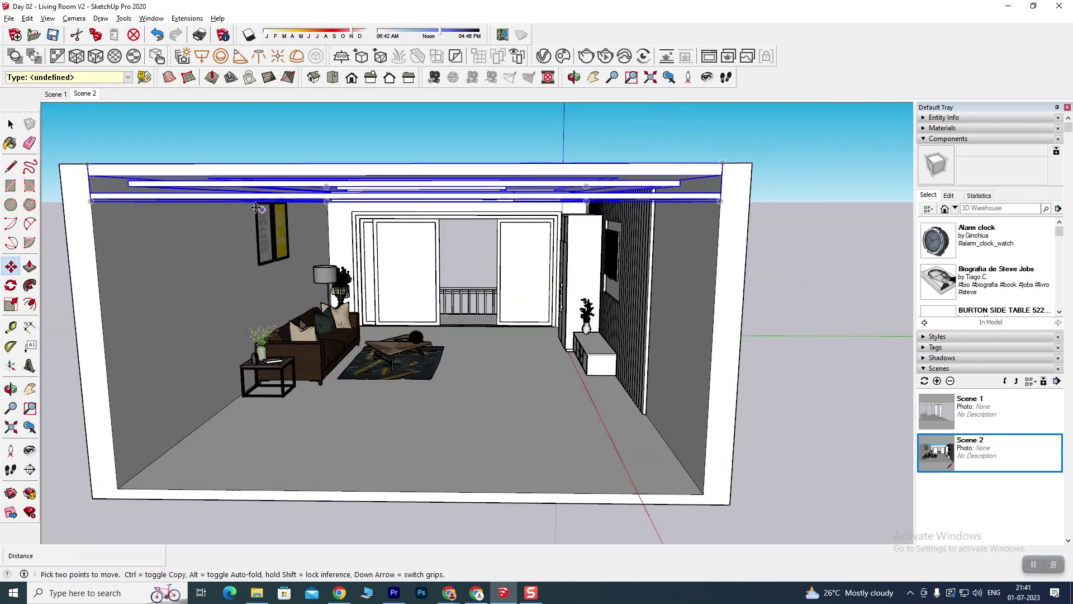
pyautogui.scroll(3, 425, 281)
pyautogui.scroll(-3, 424, 281)
pyautogui.moveTo(424, 281); pyautogui.dragTo(393, 278, button='middle')
pyautogui.scroll(3, 393, 278)
pyautogui.scroll(3, 392, 277)
pyautogui.moveTo(425, 240); pyautogui.dragTo(541, 256, button='middle')
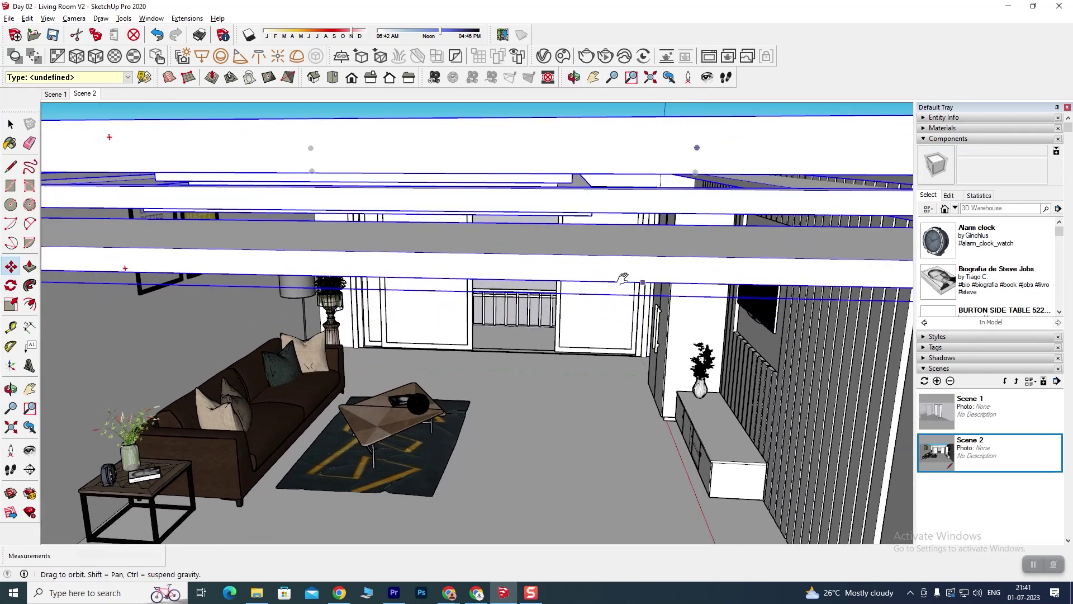
pyautogui.scroll(-2, 541, 256)
pyautogui.scroll(-3, 541, 255)
pyautogui.scroll(-2, 541, 255)
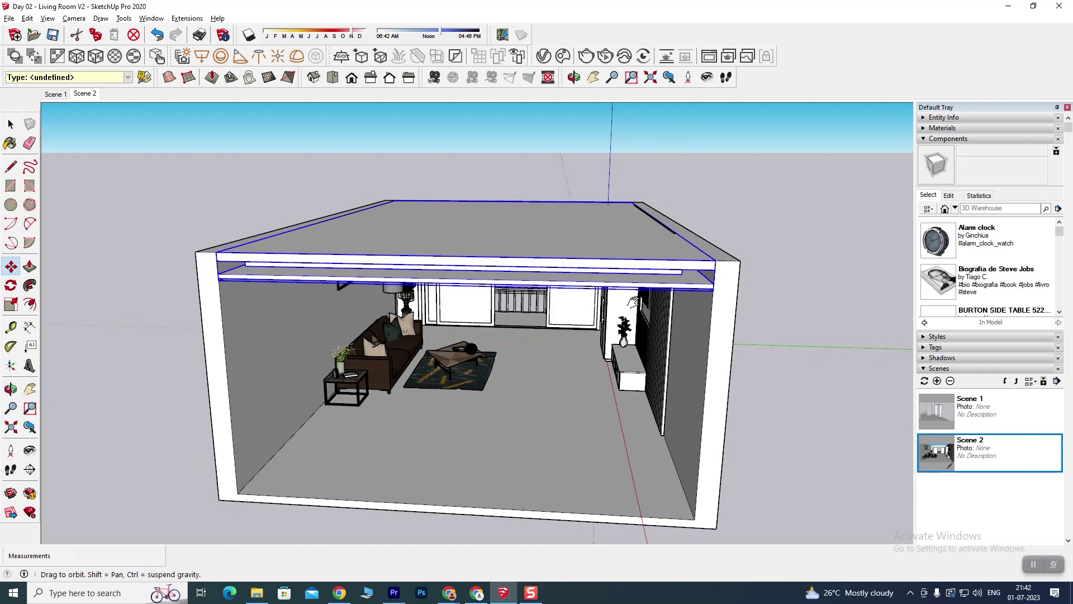
pyautogui.moveTo(541, 255); pyautogui.dragTo(668, 310, button='middle')
pyautogui.scroll(3, 667, 310)
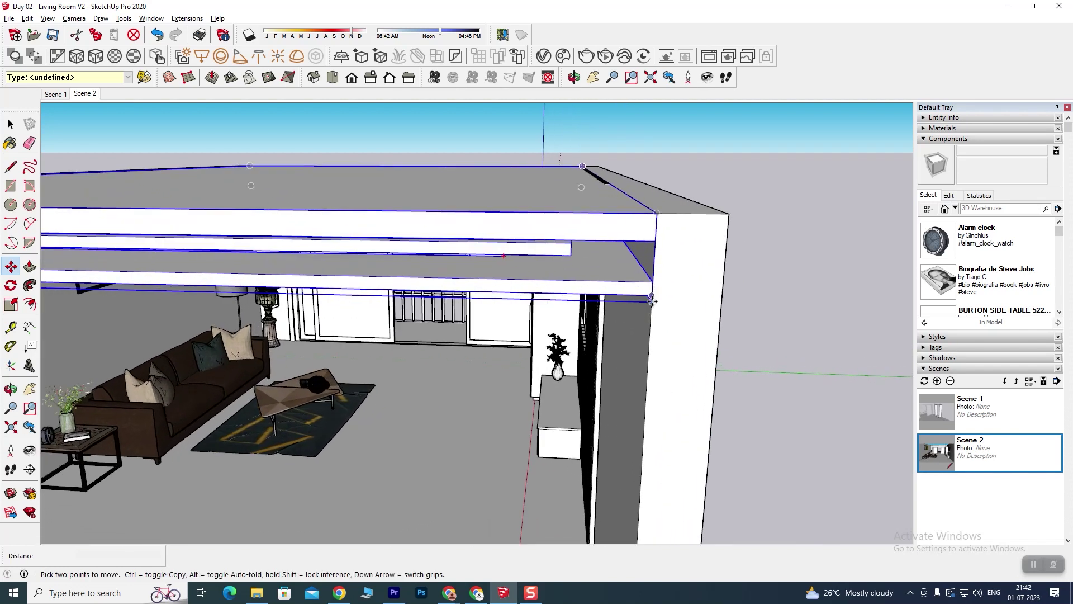
pyautogui.scroll(2, 653, 251)
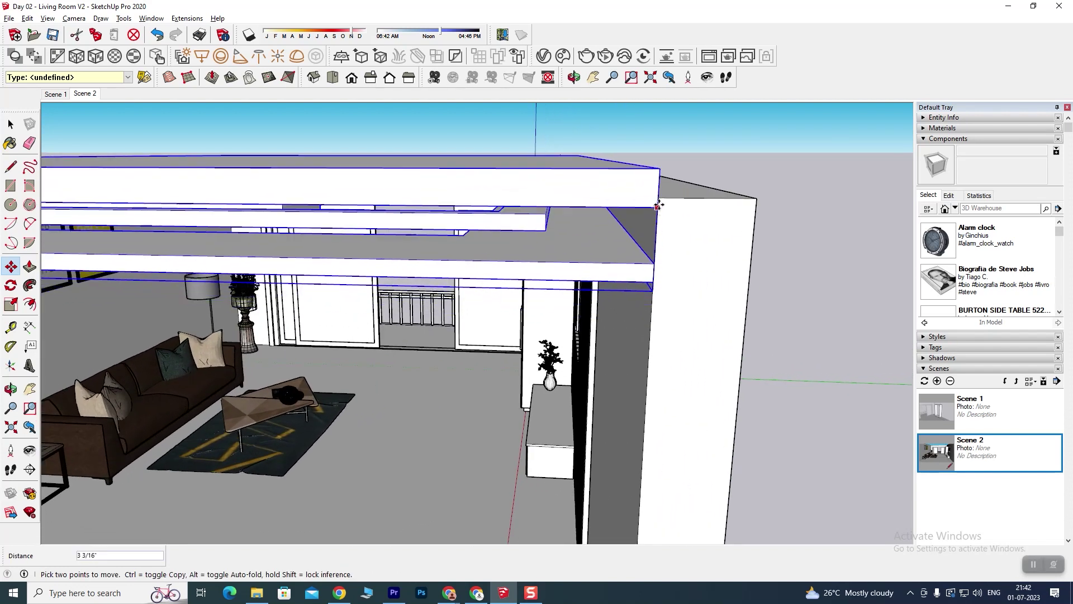
pyautogui.moveTo(656, 231)
pyautogui.mouseDown(button='middle')
pyautogui.moveTo(492, 292)
pyautogui.moveTo(525, 288)
pyautogui.moveTo(476, 361)
pyautogui.moveTo(492, 335)
pyautogui.mouseUp(button='middle')
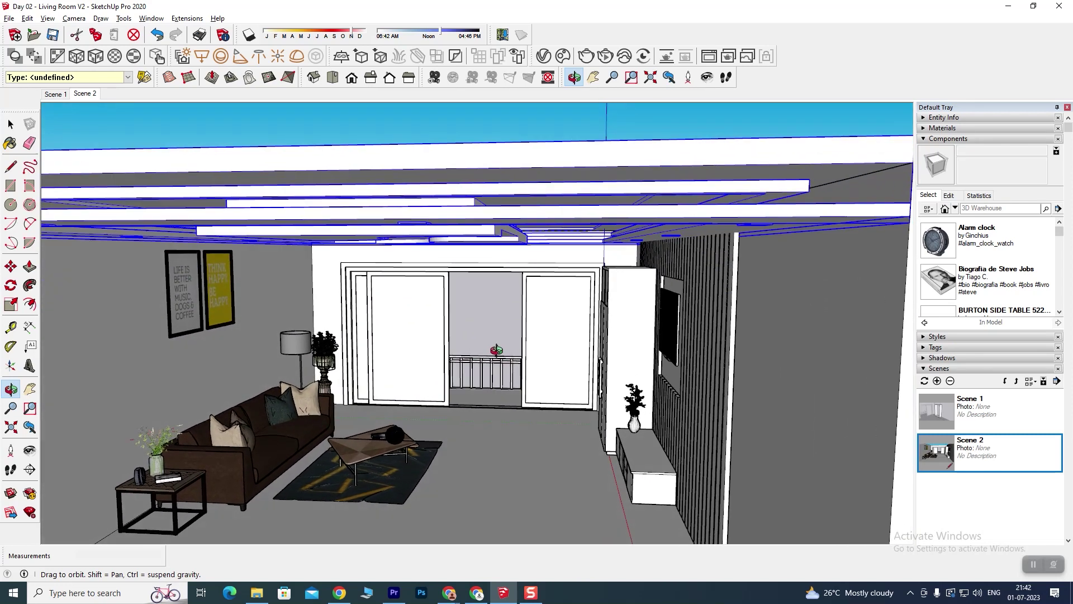
# Deselect the ceiling and frame an interior view looking up at it.
pyautogui.press('m')
pyautogui.click(14, 128)
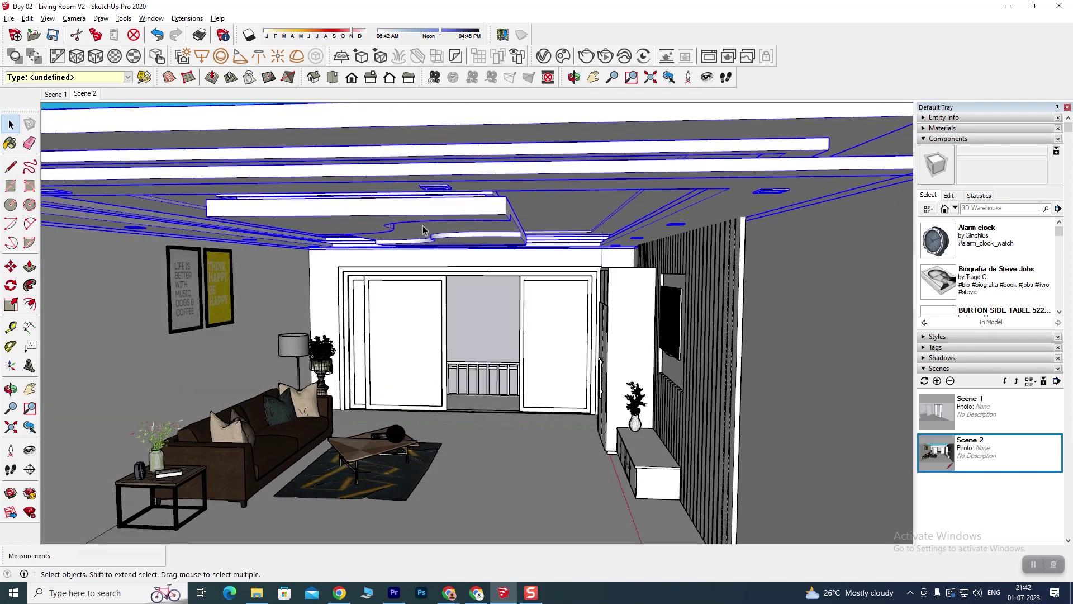
pyautogui.scroll(-3, 476, 301)
pyautogui.scroll(-2, 486, 301)
pyautogui.scroll(-2, 501, 302)
pyautogui.scroll(3, 501, 301)
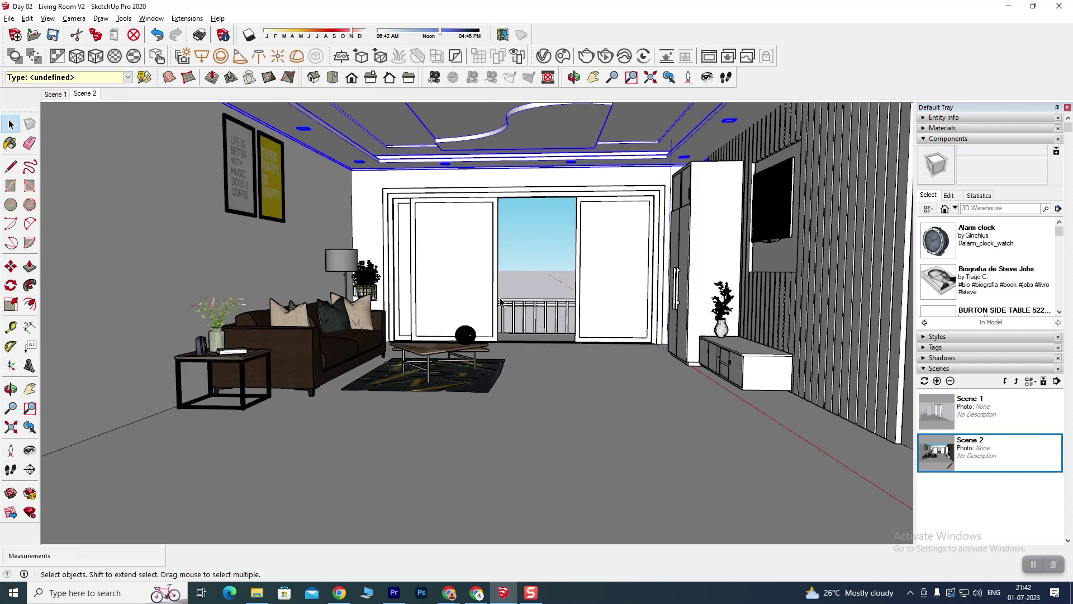
pyautogui.scroll(2, 506, 305)
pyautogui.scroll(-2, 580, 387)
pyautogui.scroll(-2, 569, 351)
pyautogui.moveTo(568, 351); pyautogui.dragTo(575, 385, button='middle')
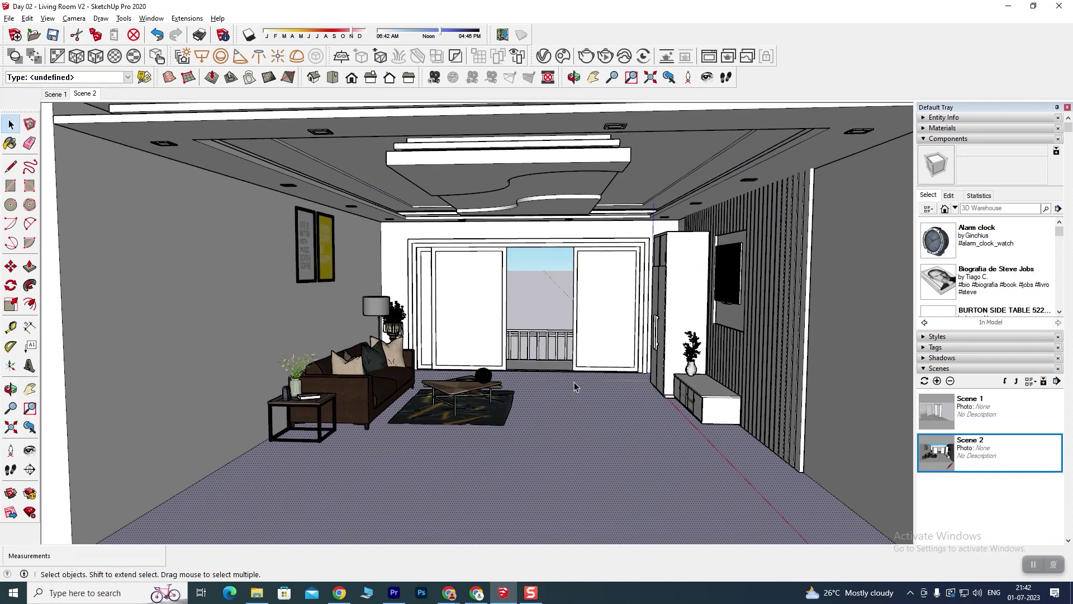
pyautogui.scroll(2, 574, 385)
pyautogui.keyDown('shift'); pyautogui.moveTo(574, 385); pyautogui.dragTo(572, 389, button='middle'); pyautogui.keyUp('shift')
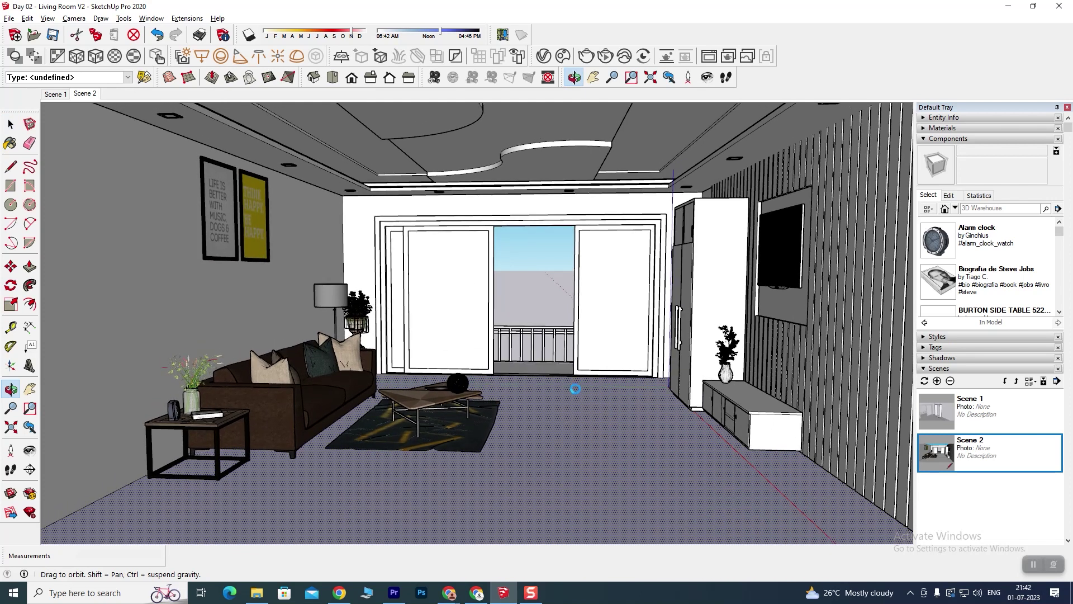
# Open File > Save As to save under a new name.
pyautogui.click(9, 18)
pyautogui.click(45, 89)
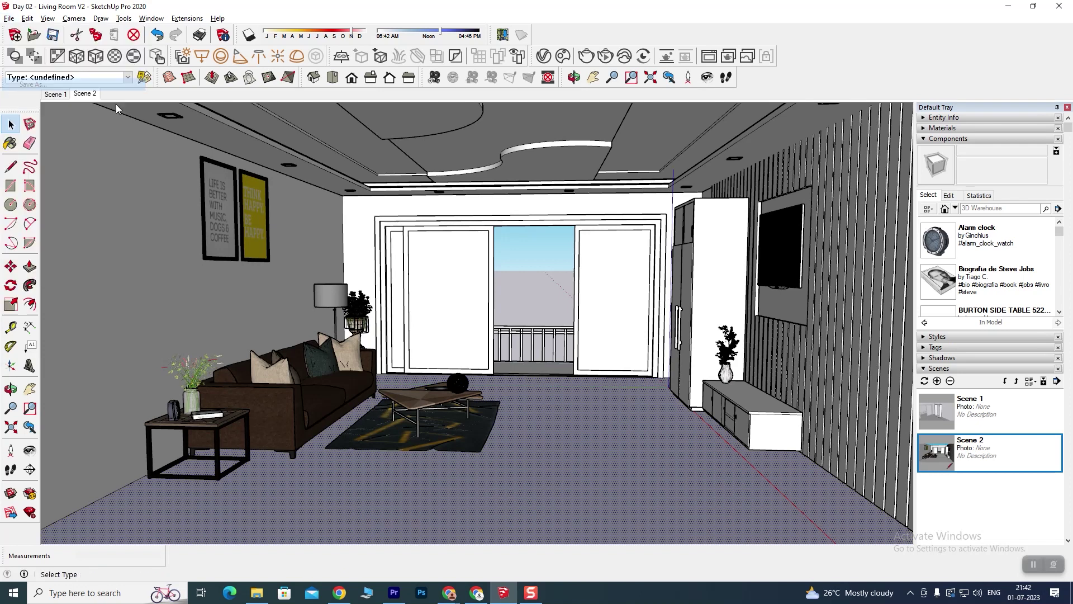
pyautogui.click(168, 268)
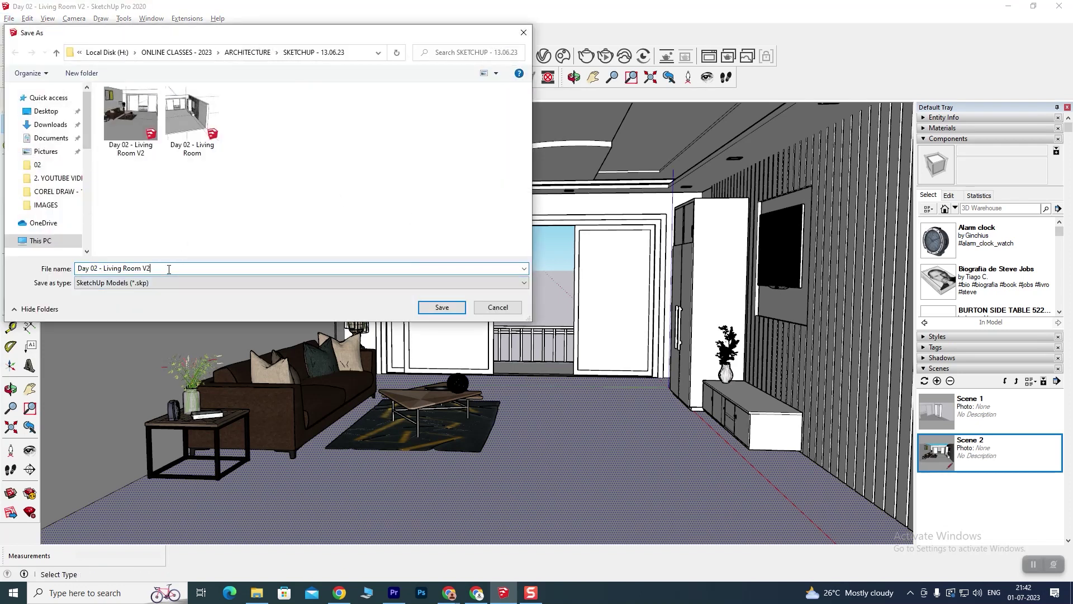
# Save the model as 'Day 02 - Living Room V3' and add Scene 3.
pyautogui.press('BackSpace')
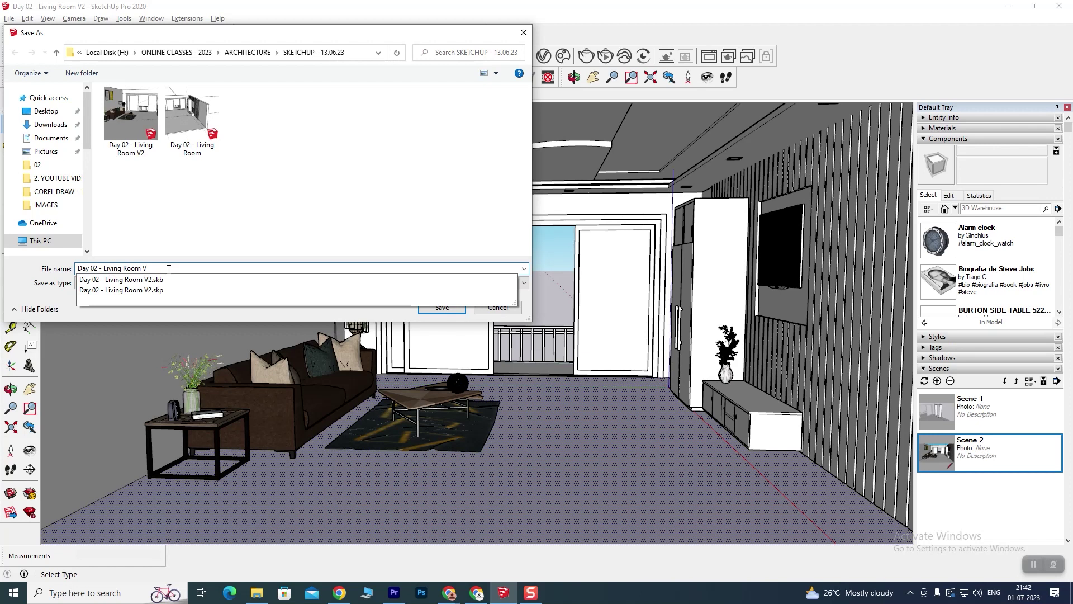
pyautogui.write('3')
pyautogui.press('Return')
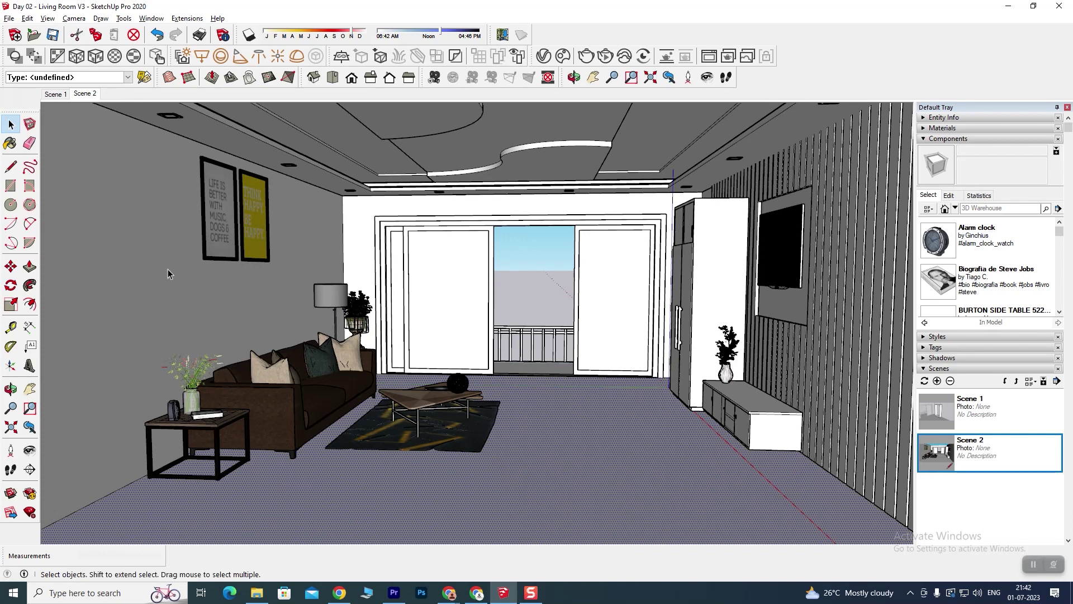
pyautogui.click(937, 381)
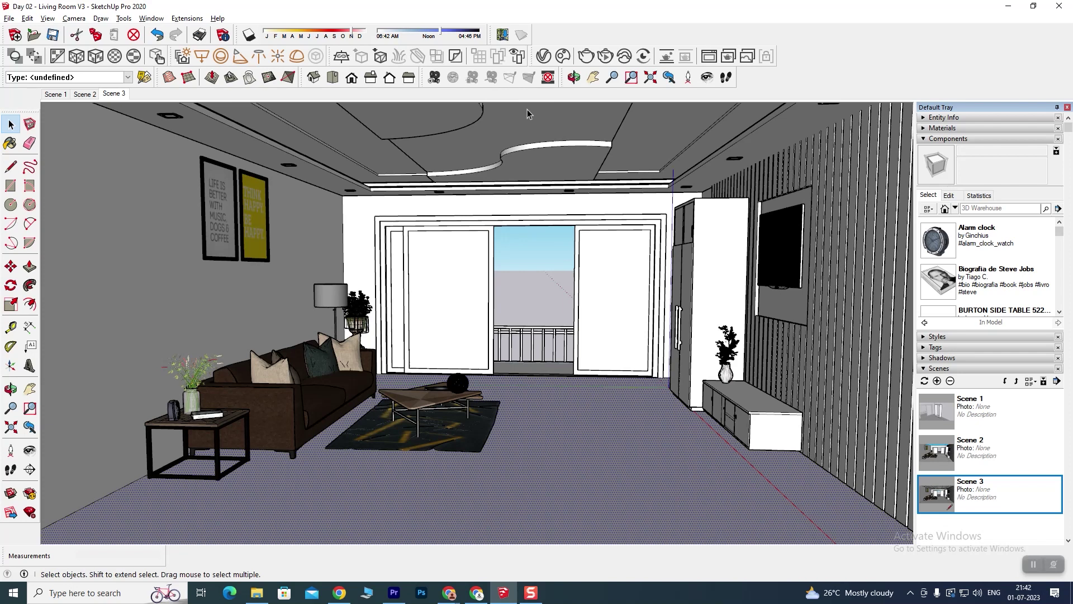
pyautogui.click(543, 58)
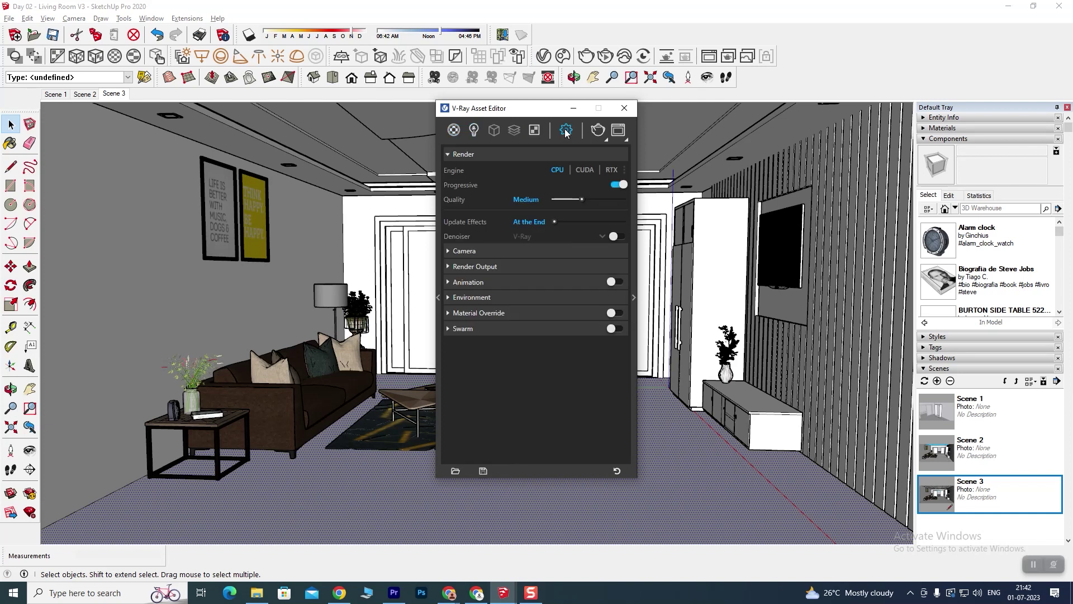
# Set V-Ray render quality from Medium to High+ and enable the Denoiser.
pyautogui.click(453, 251)
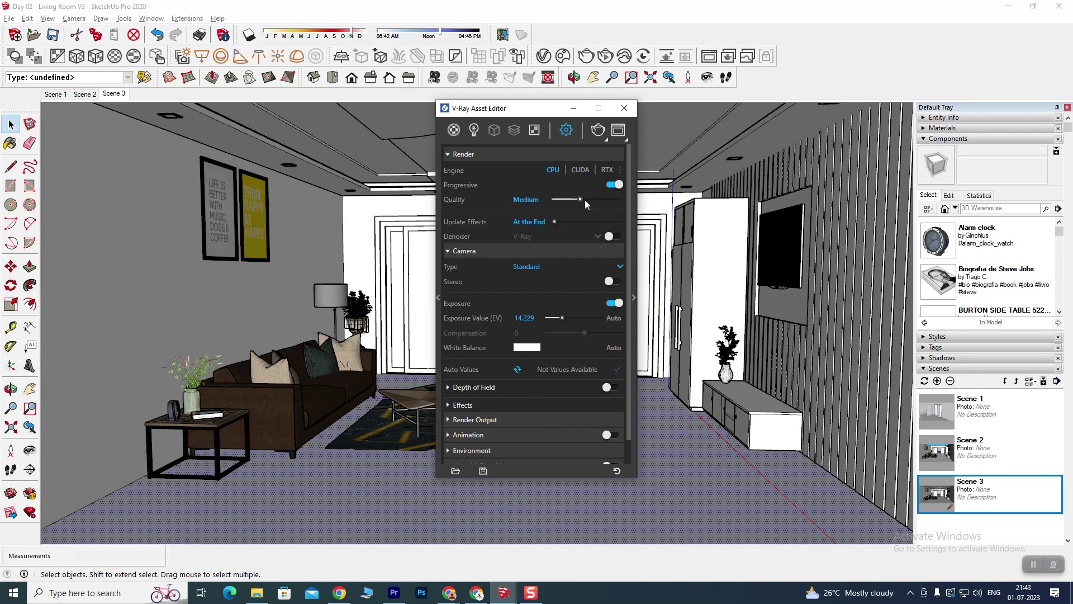
pyautogui.moveTo(584, 200); pyautogui.dragTo(615, 200)
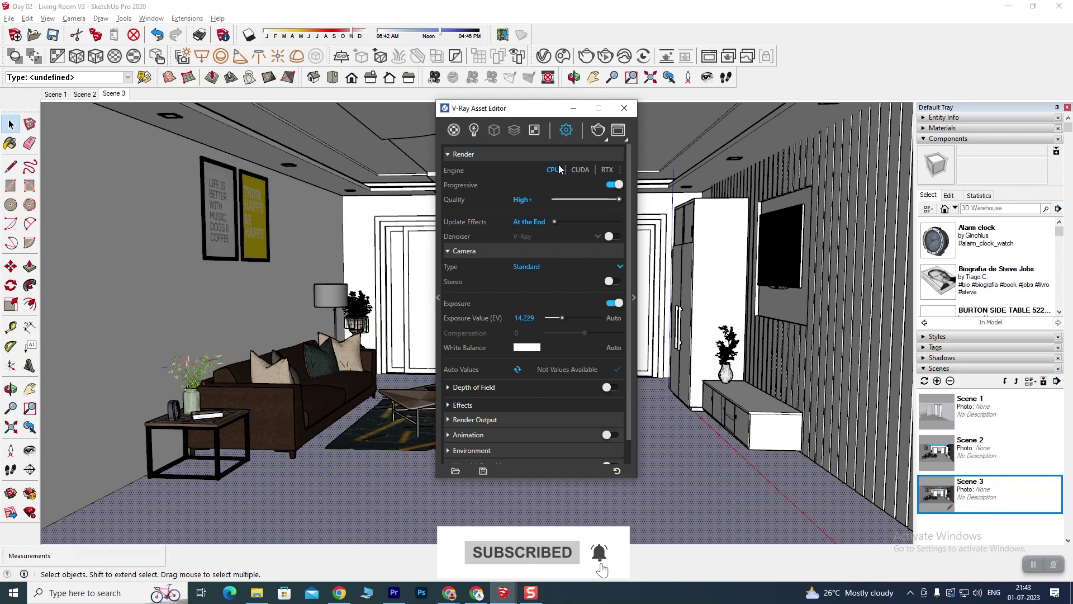
pyautogui.scroll(-1, 548, 252)
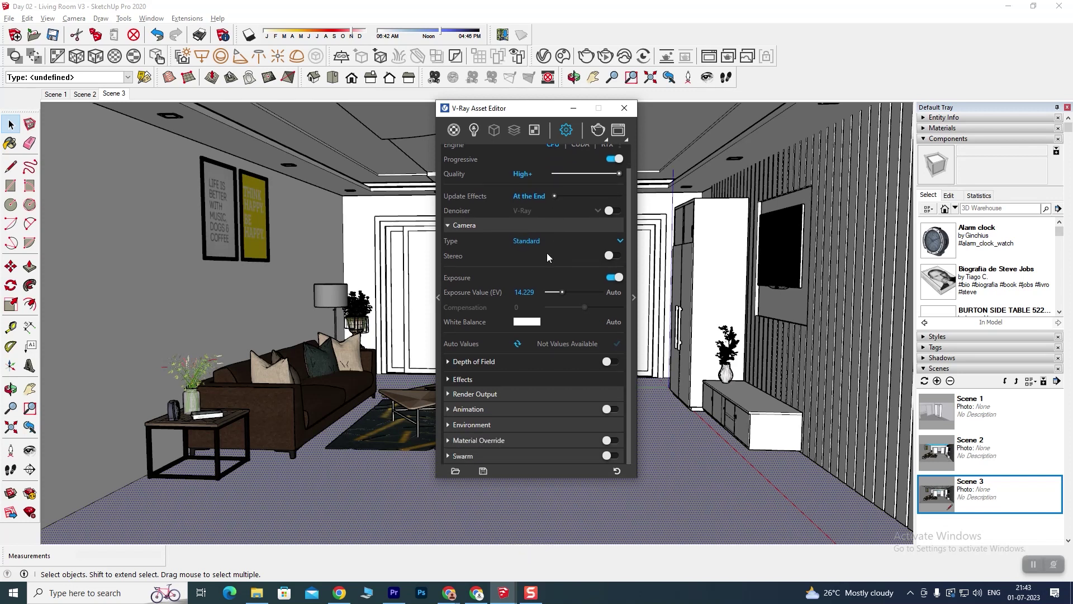
pyautogui.click(449, 426)
pyautogui.scroll(-3, 528, 391)
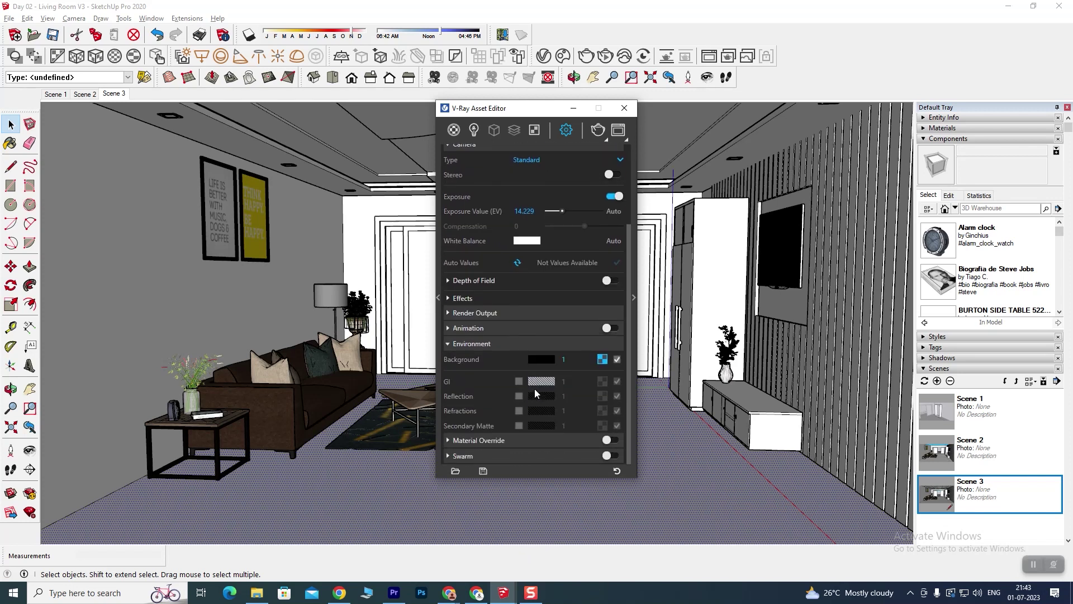
pyautogui.click(450, 344)
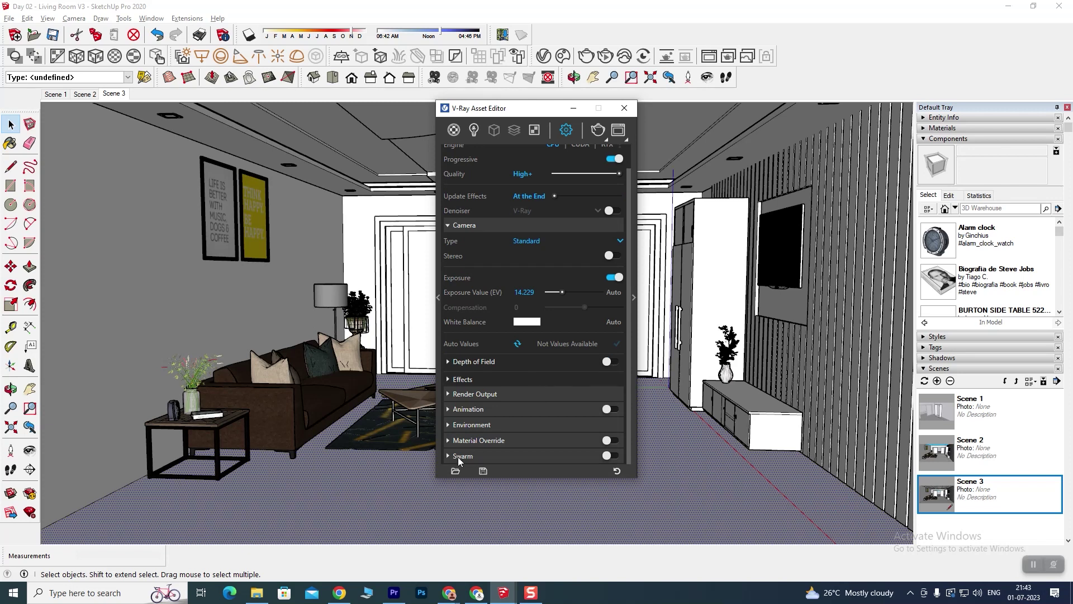
pyautogui.scroll(1, 517, 347)
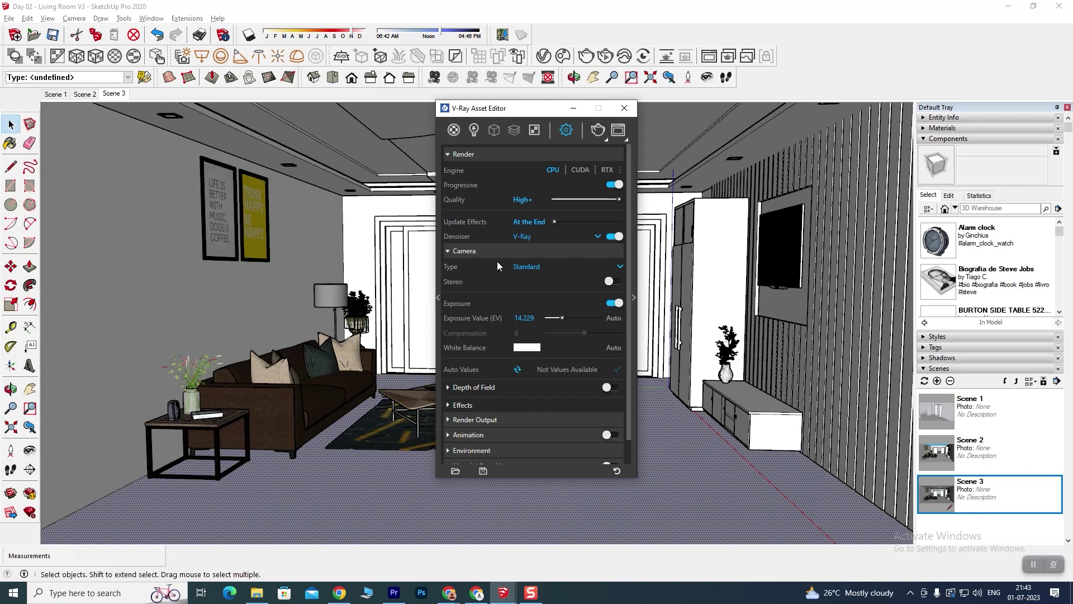
pyautogui.click(449, 155)
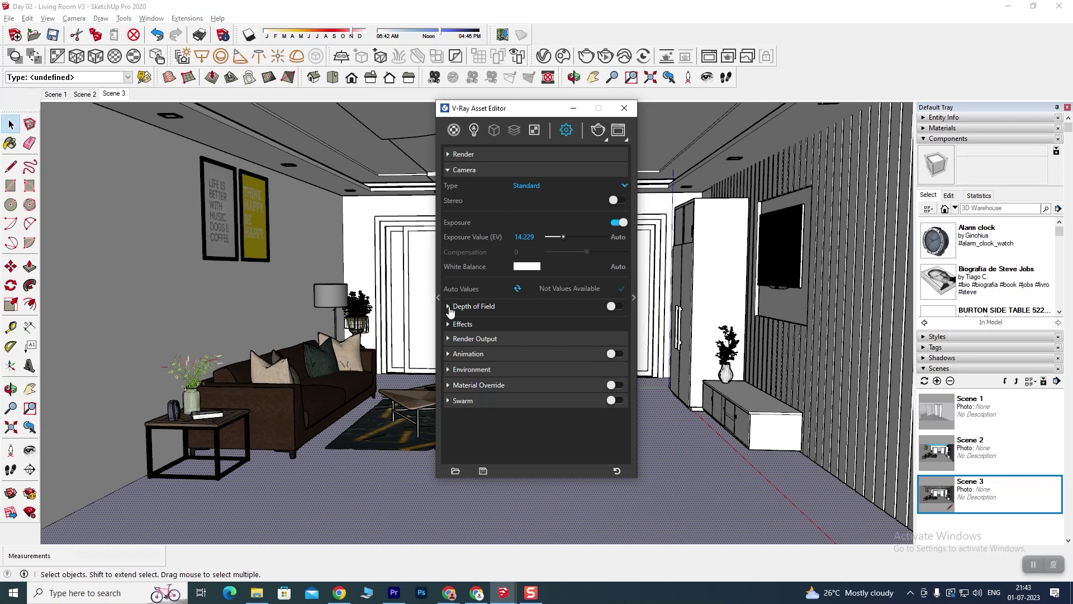
# Set the V-Ray Render Output image size to 1280 × 720.
pyautogui.click(447, 170)
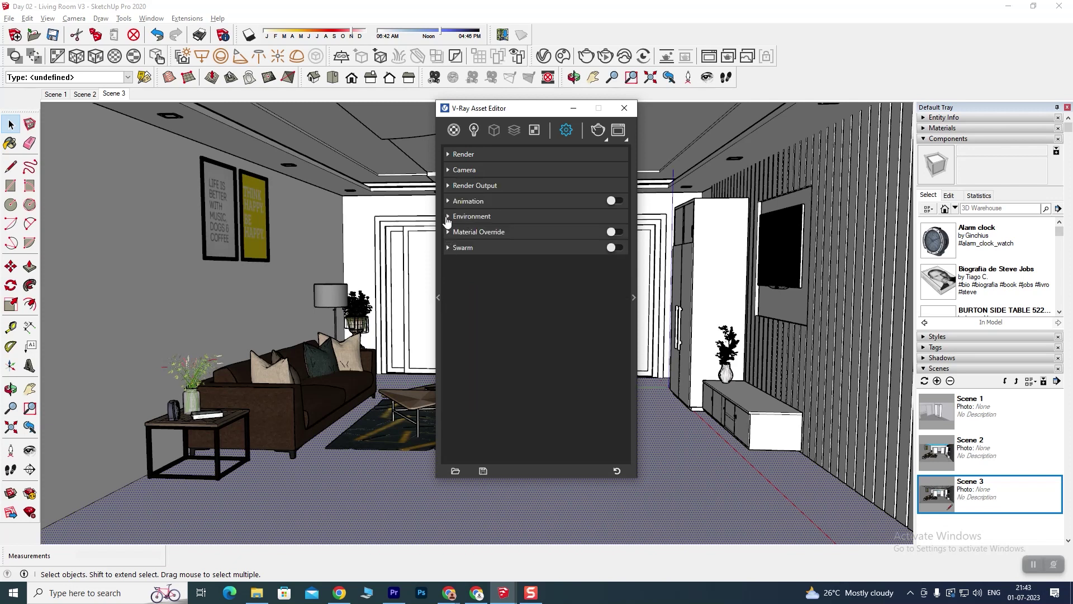
pyautogui.click(450, 186)
pyautogui.doubleClick(515, 216)
pyautogui.write('1280')
pyautogui.press('Tab')
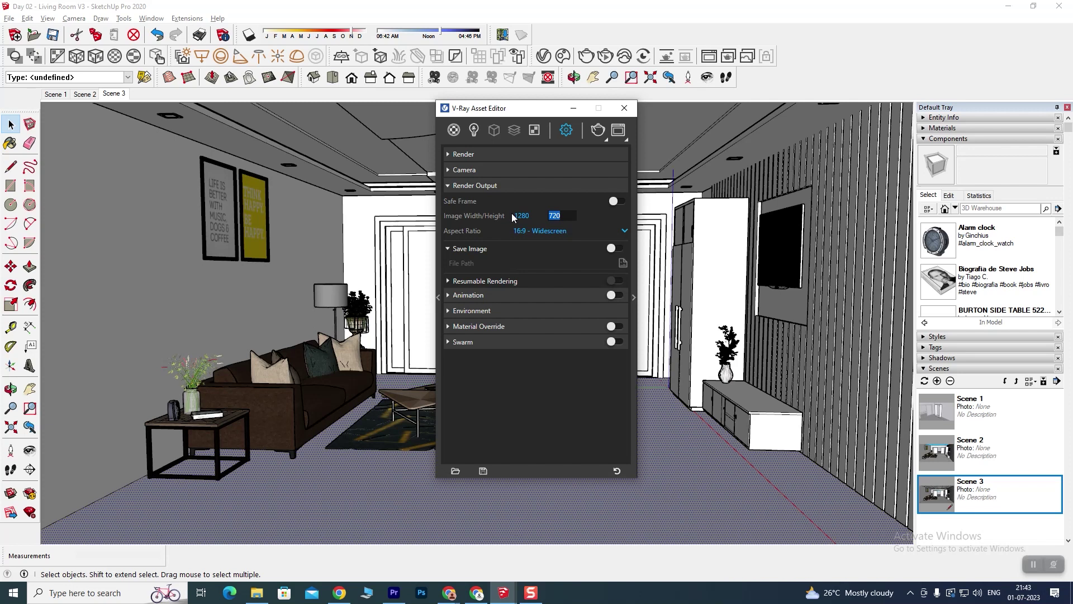
pyautogui.press('Return')
pyautogui.click(448, 188)
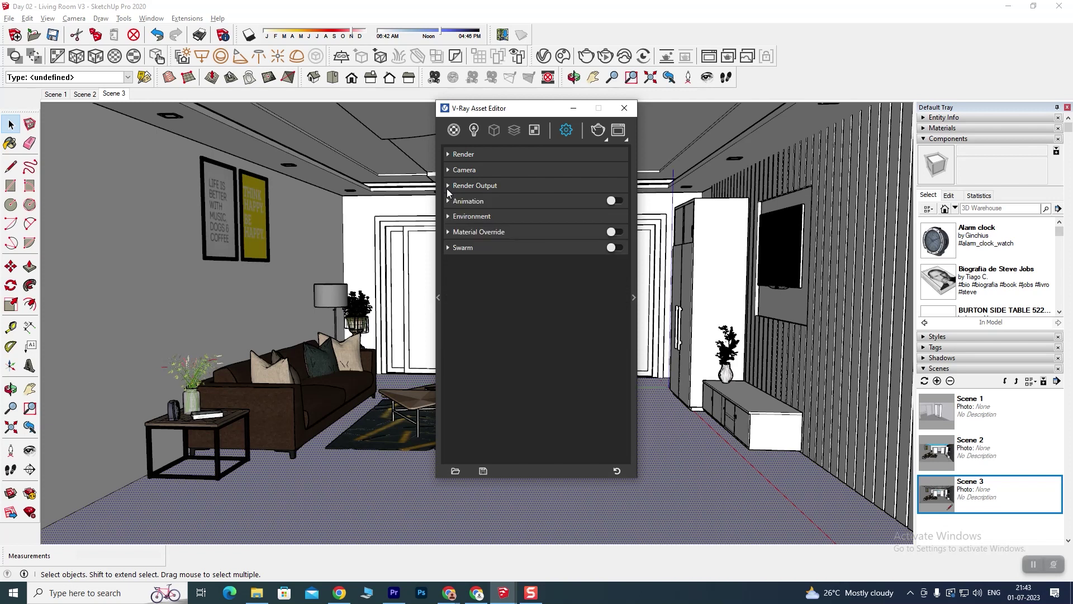
# Check the Environment background colour, then start the V-Ray render of the living-room view.
pyautogui.click(448, 219)
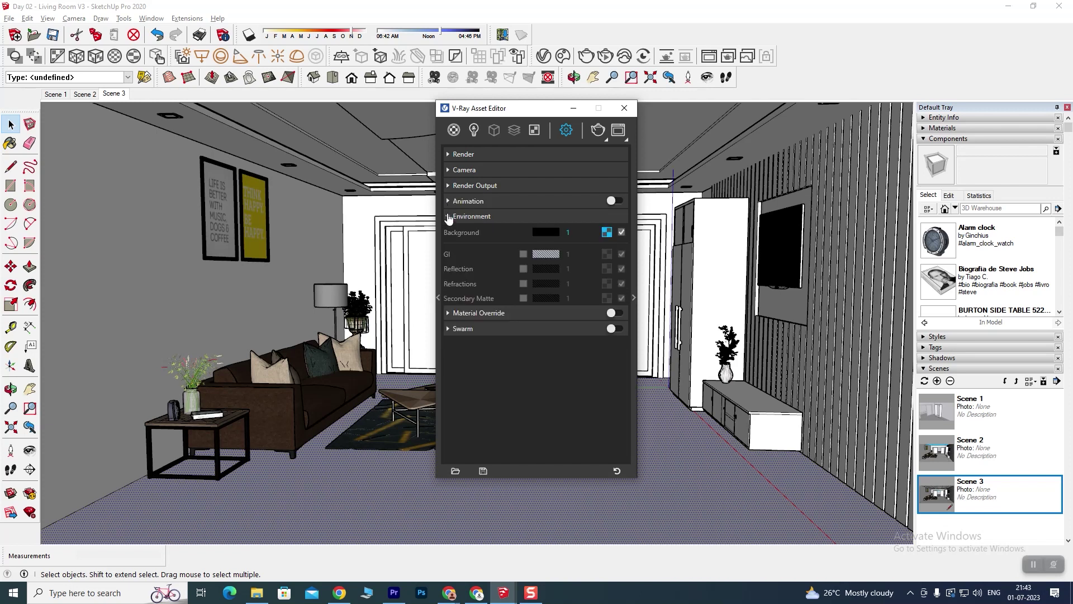
pyautogui.click(449, 217)
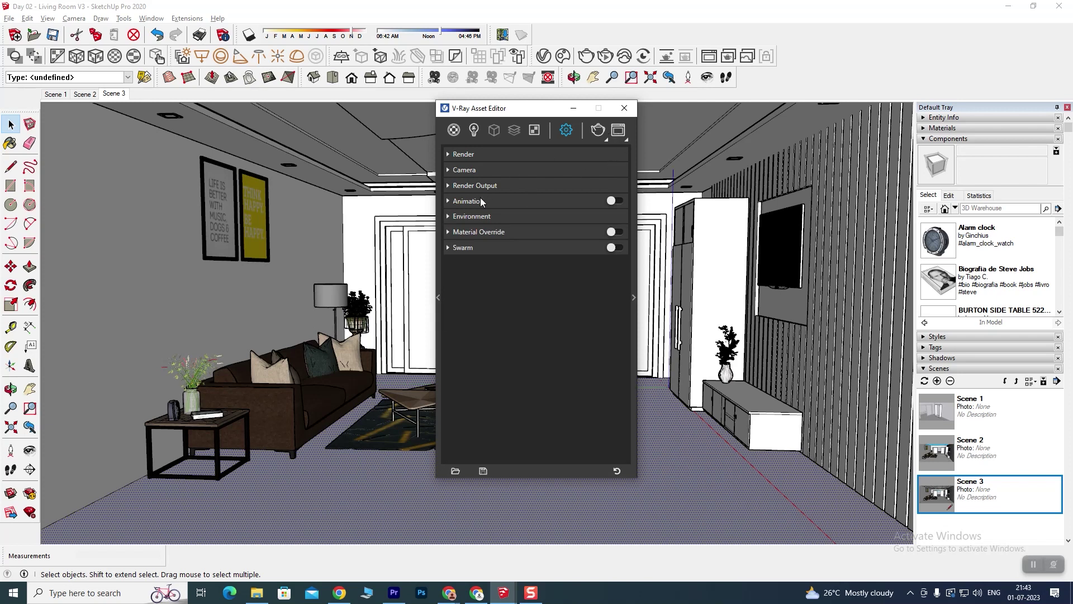
pyautogui.click(450, 221)
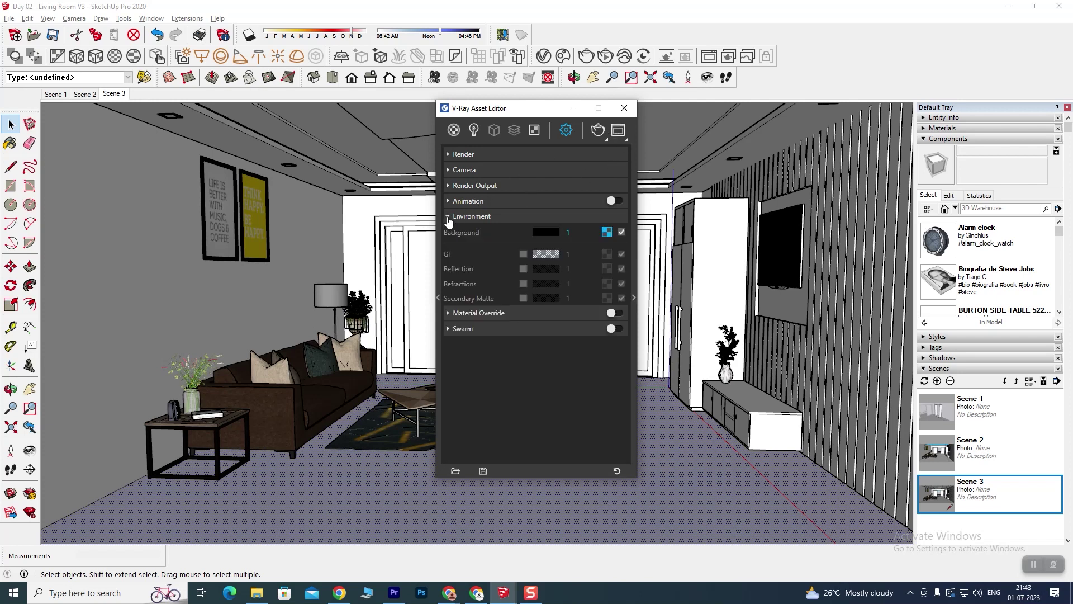
pyautogui.click(545, 229)
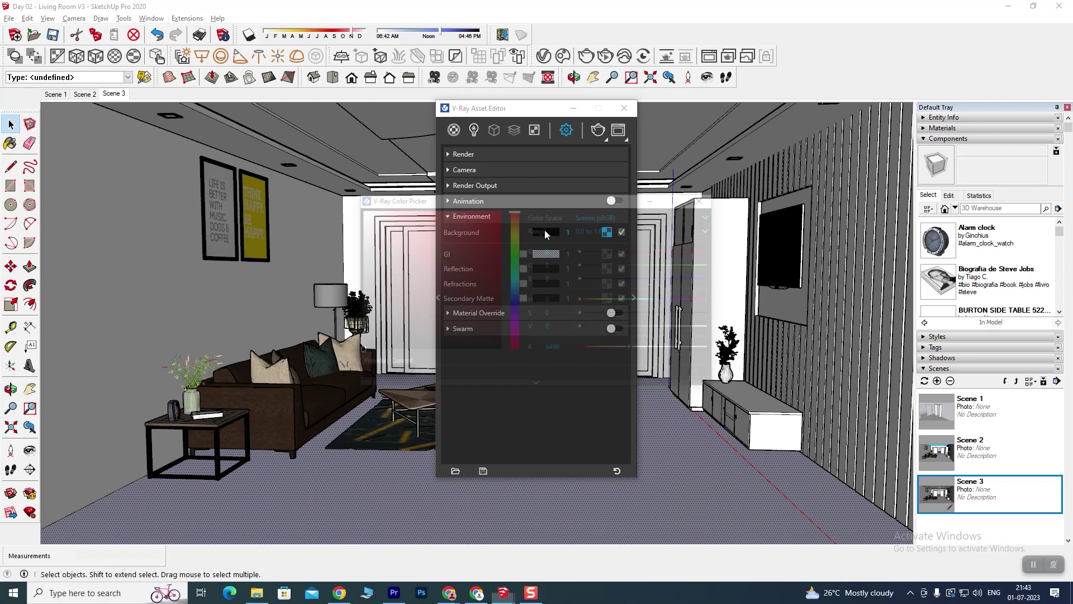
pyautogui.click(703, 199)
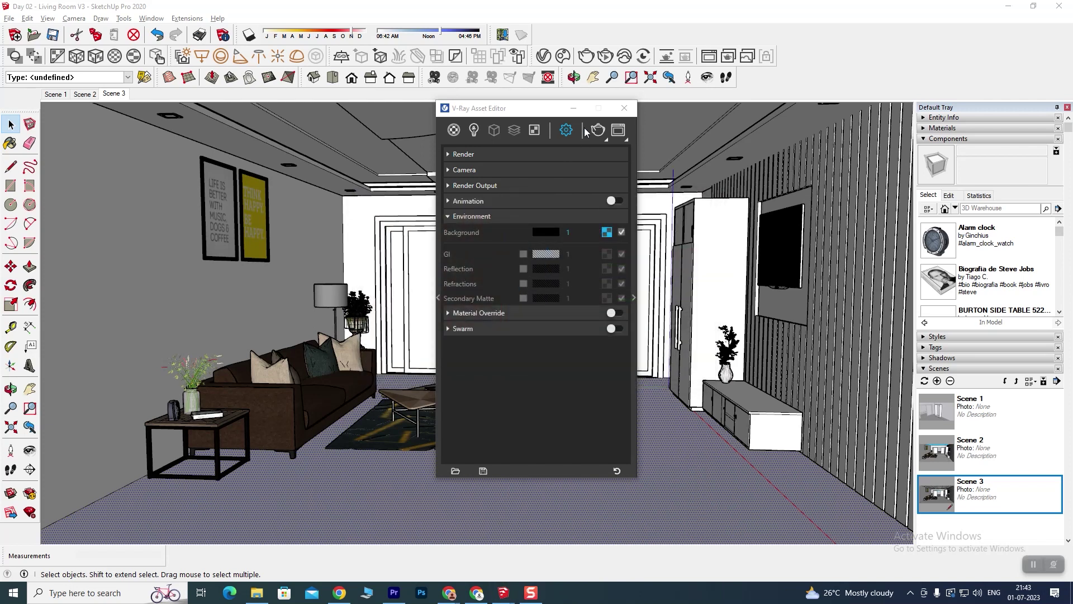
pyautogui.click(584, 56)
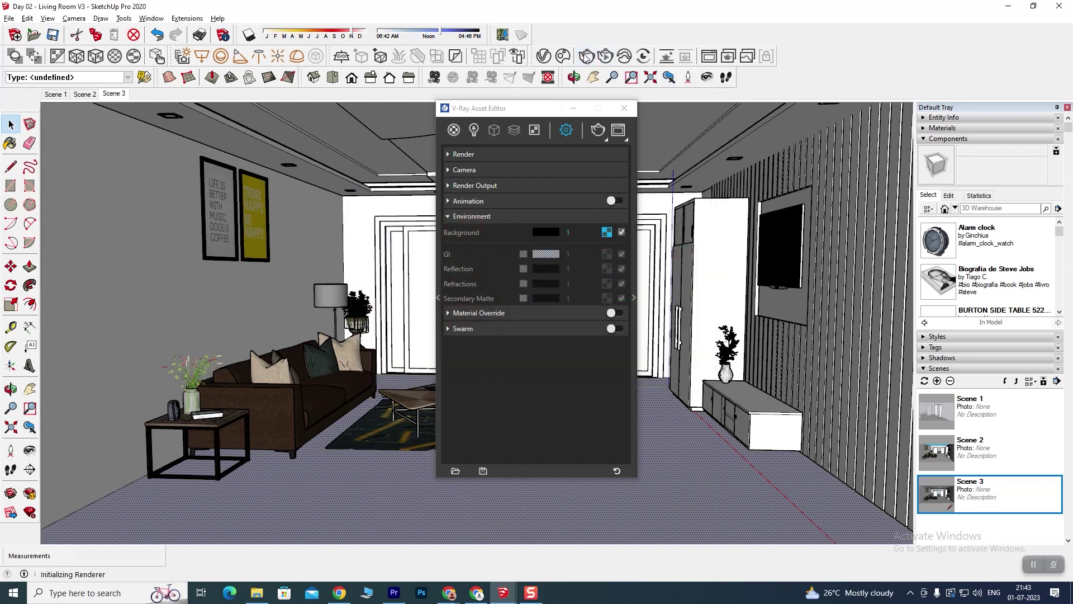